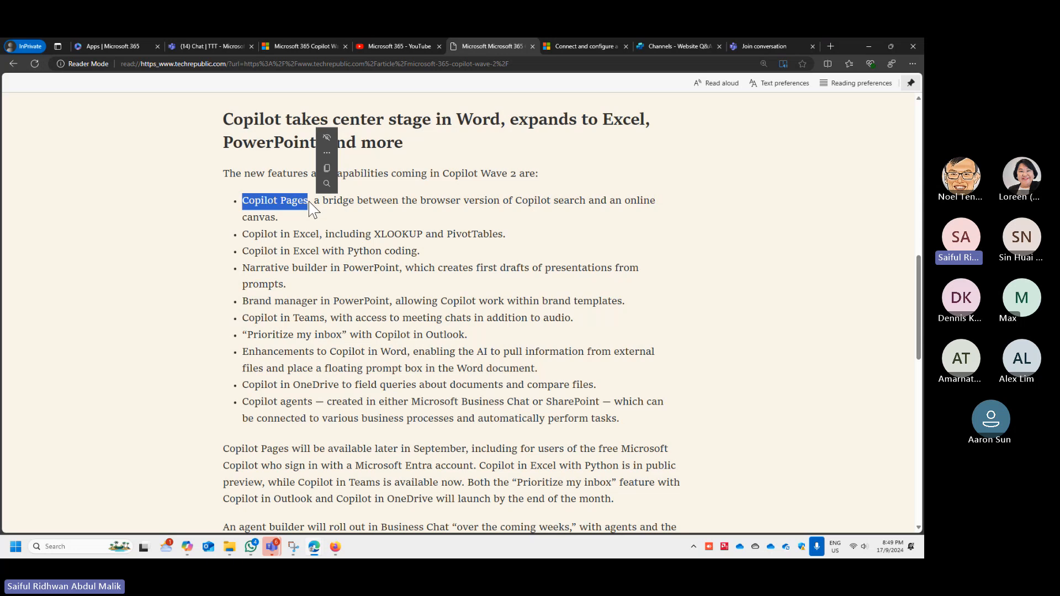
# - Review the Copilot Wave 2 feature list in the article and the latest videos on the Microsoft 365 YouTube channel
pyautogui.click(330, 235)
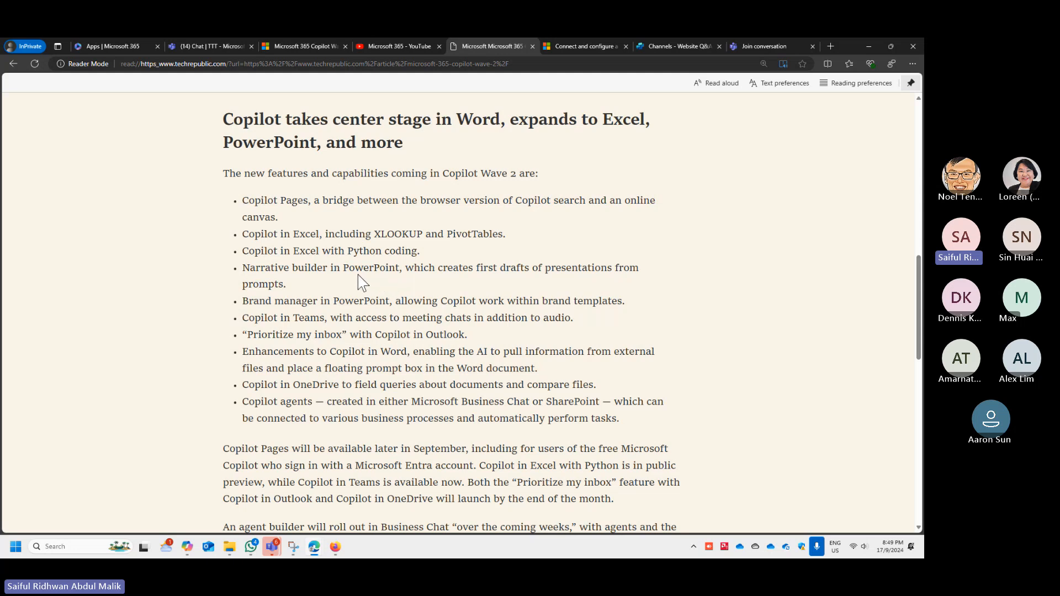
pyautogui.moveTo(356, 269); pyautogui.dragTo(402, 270)
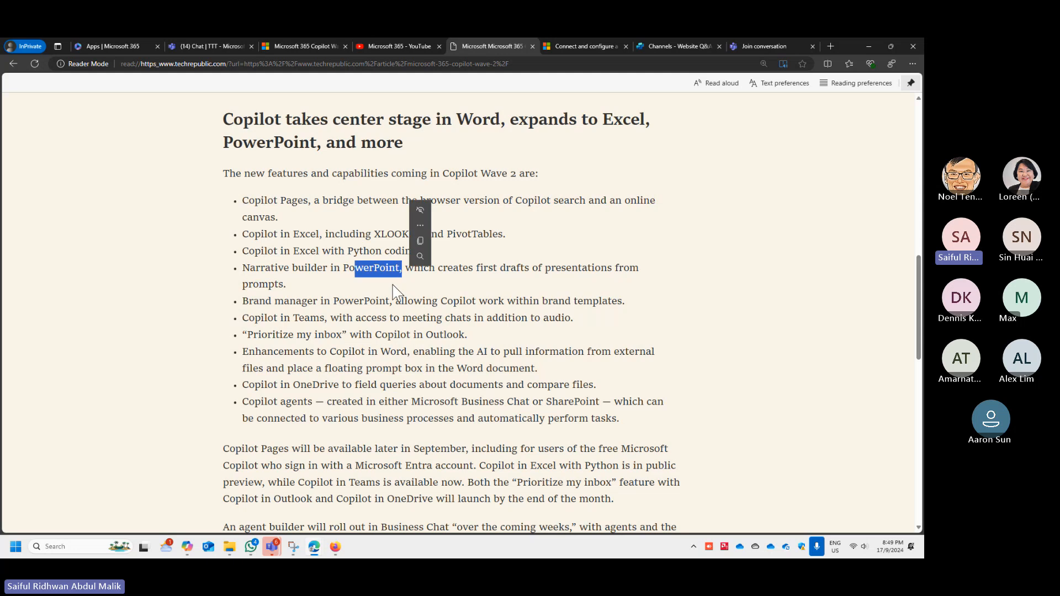
pyautogui.click(390, 289)
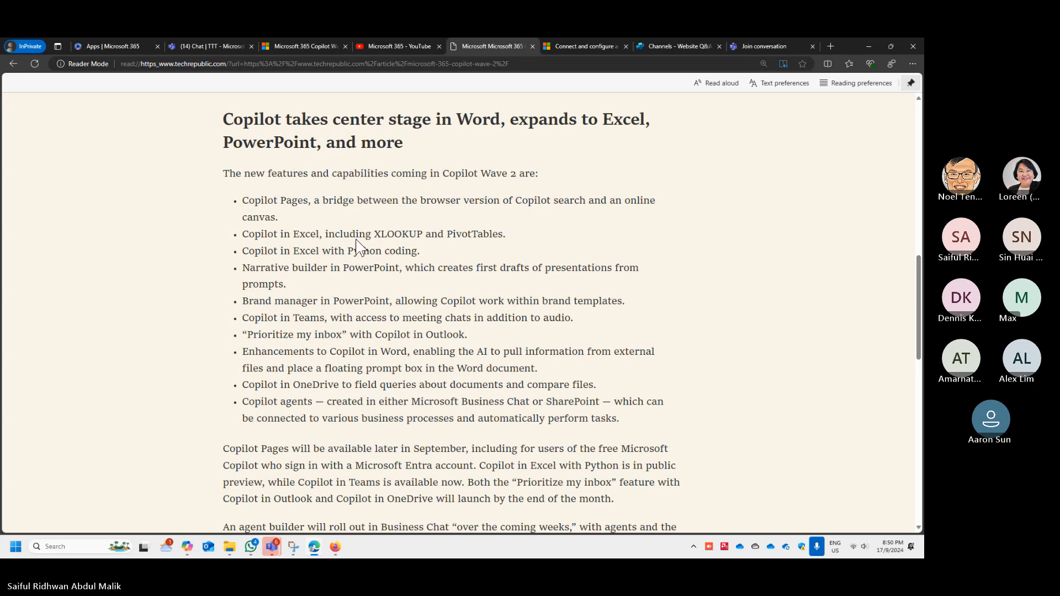
pyautogui.click(368, 45)
pyautogui.scroll(3, 463, 243)
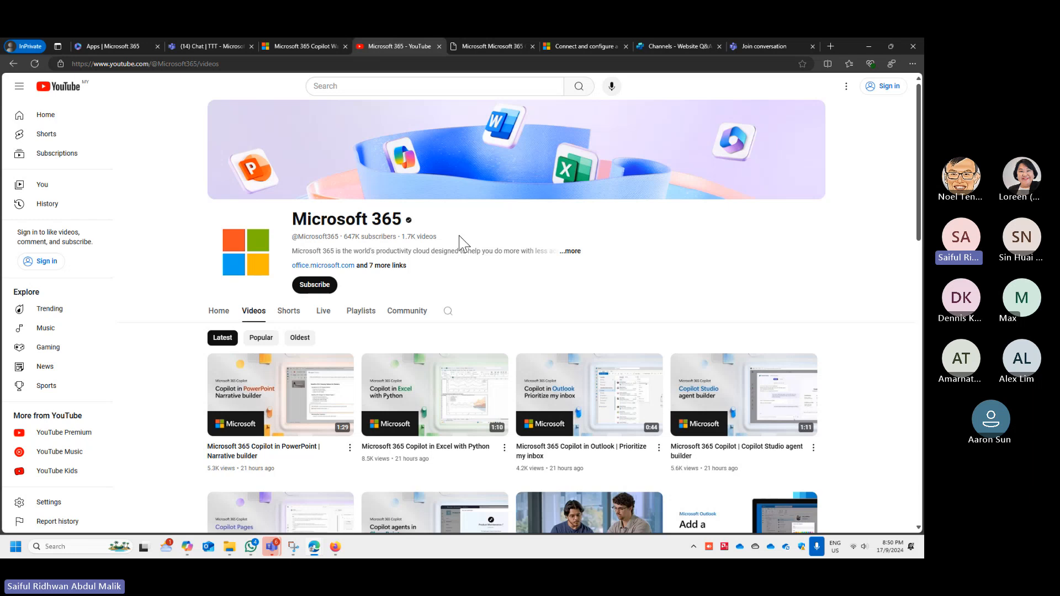
pyautogui.scroll(-3, 423, 274)
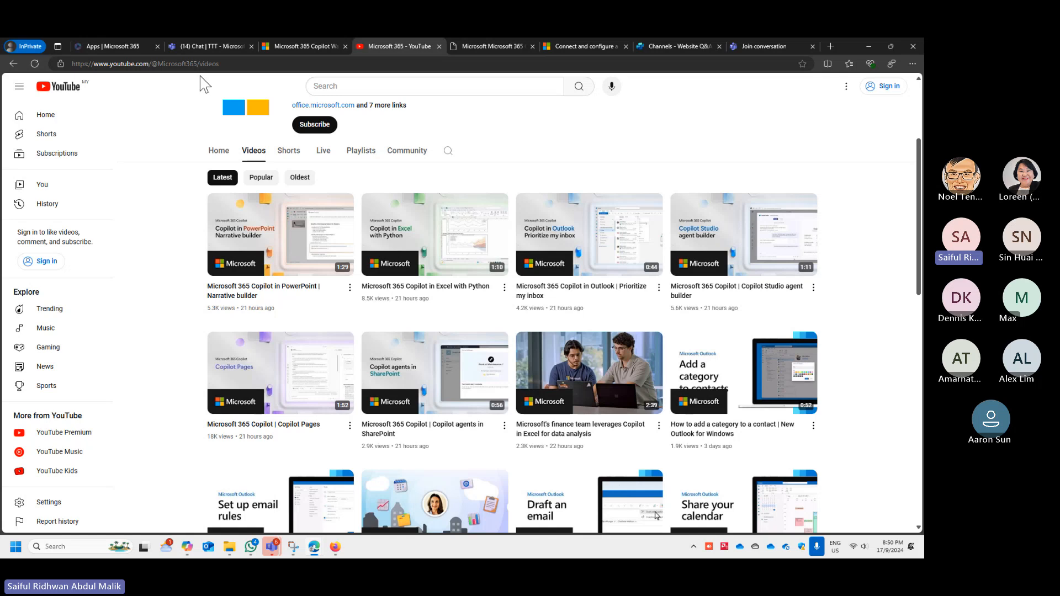
# - Switch to Copilot Studio, close the Microsoft Teams channel details and set the browser zoom to 110%
pyautogui.click(664, 51)
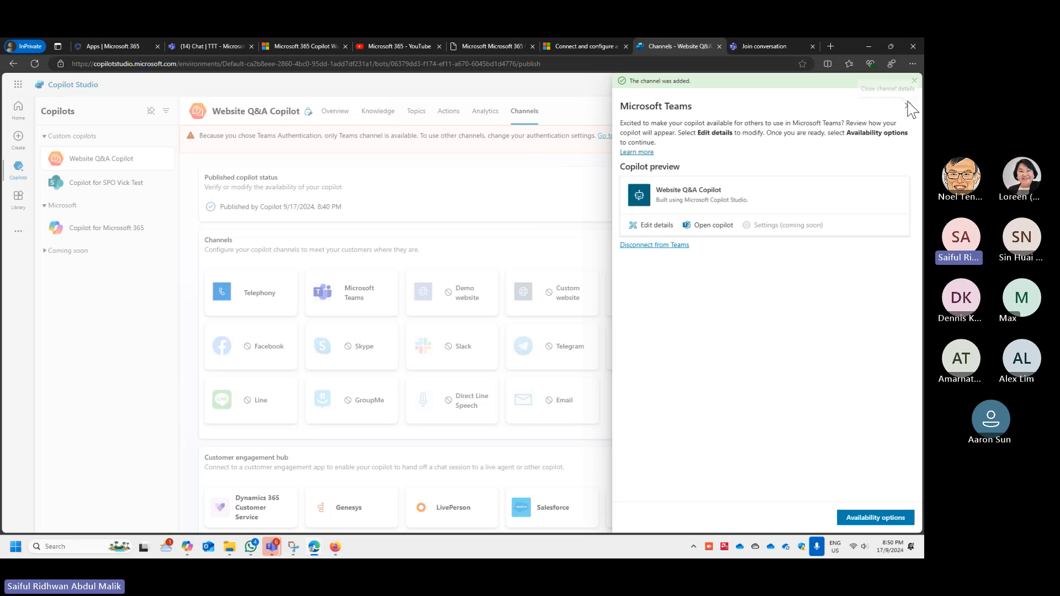
pyautogui.click(908, 106)
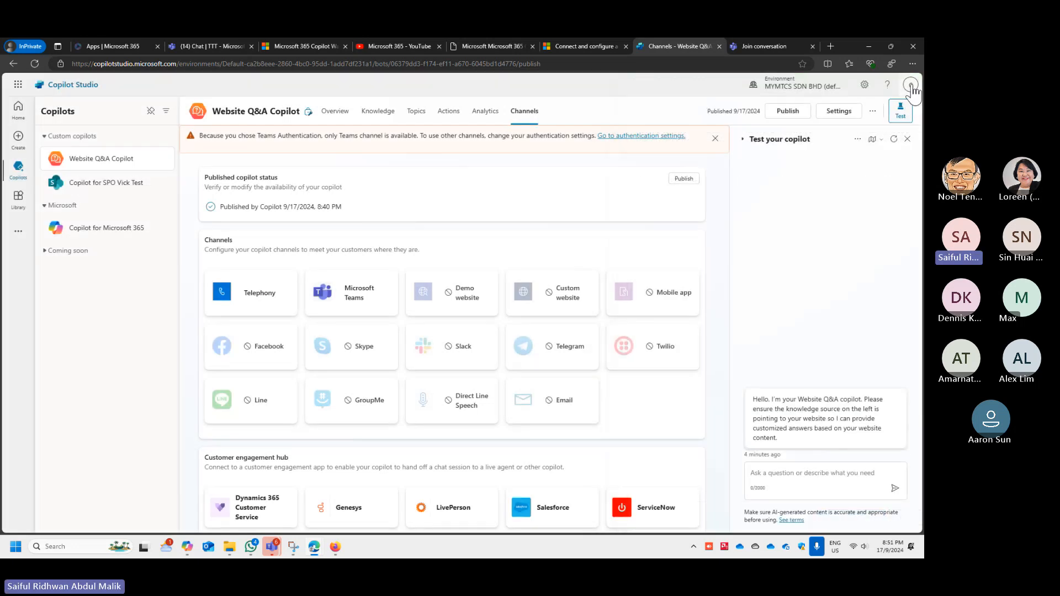
pyautogui.click(912, 63)
pyautogui.click(892, 129)
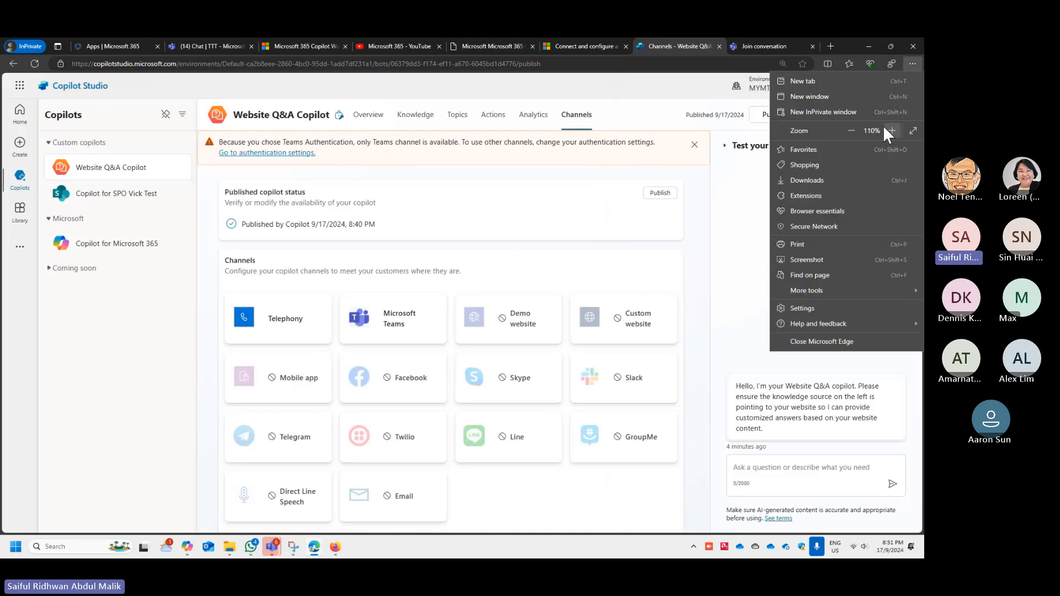
pyautogui.click(213, 303)
# - Open the Copilot Studio home page and look over the copilot description box, recent copilots and starting templates
pyautogui.click(22, 124)
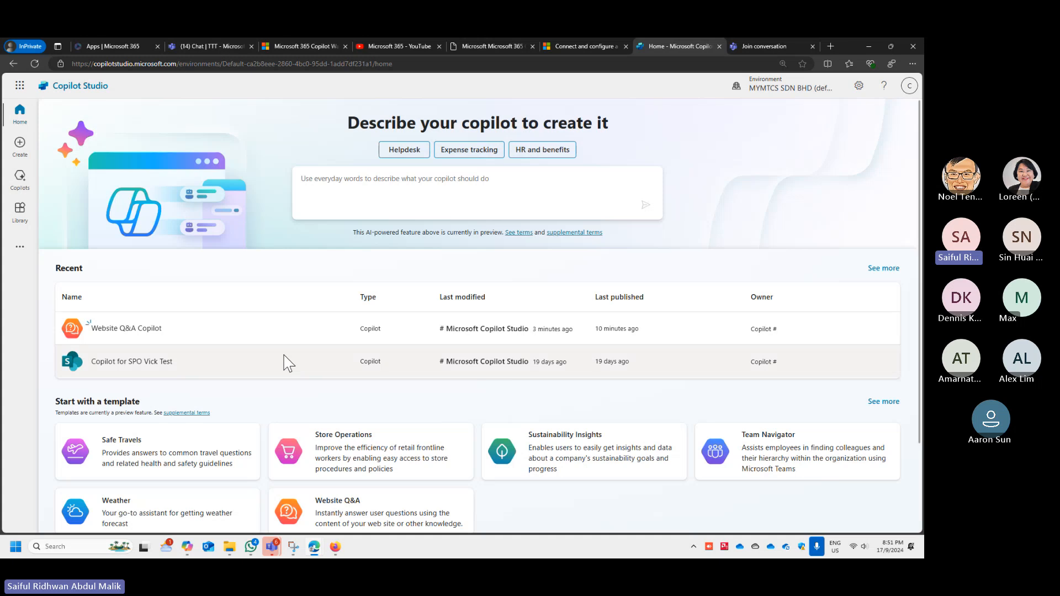
pyautogui.scroll(-2, 284, 363)
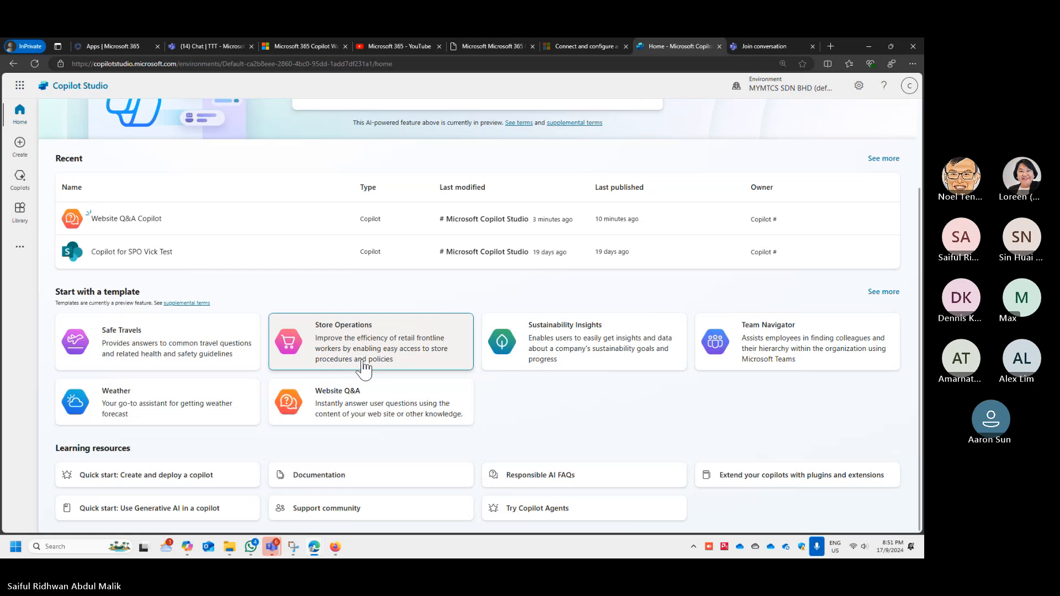
pyautogui.scroll(2, 363, 368)
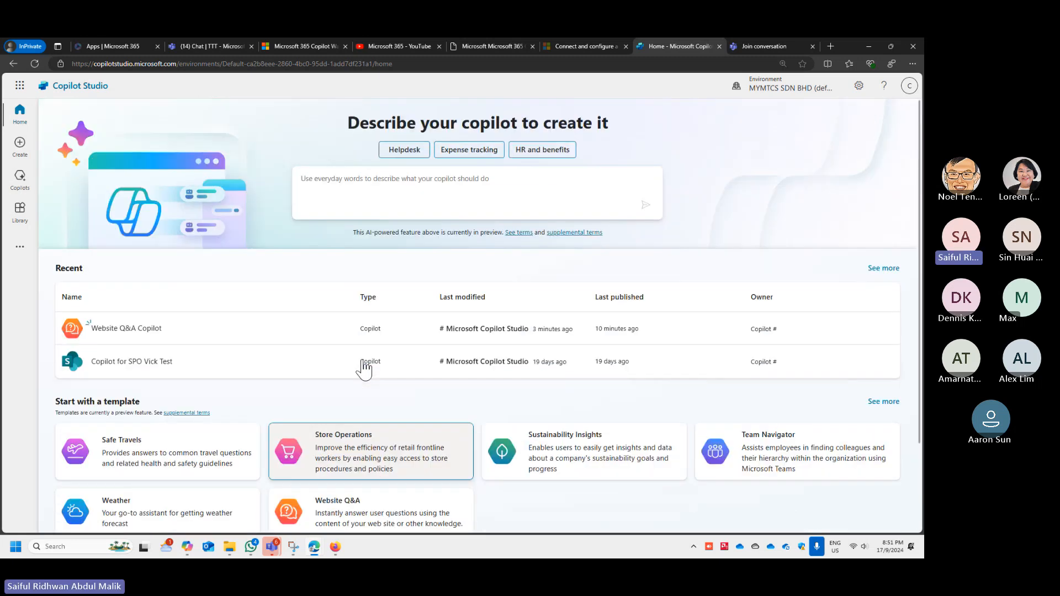
pyautogui.click(356, 185)
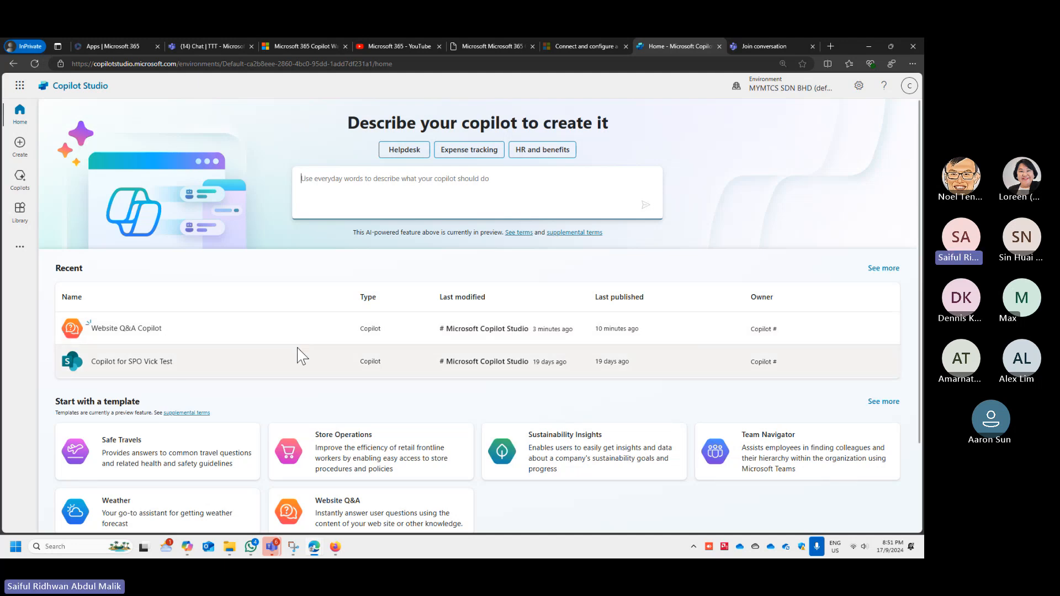
pyautogui.scroll(-2, 297, 354)
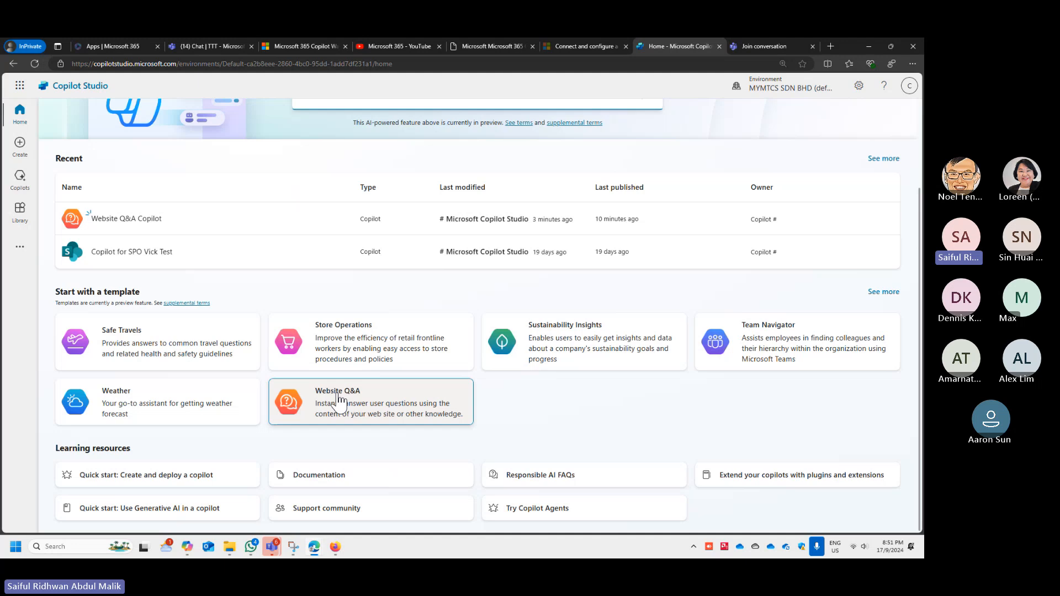
# - Start a copilot from the Website Q&A template and review its name, description, instructions and knowledge section
pyautogui.click(349, 395)
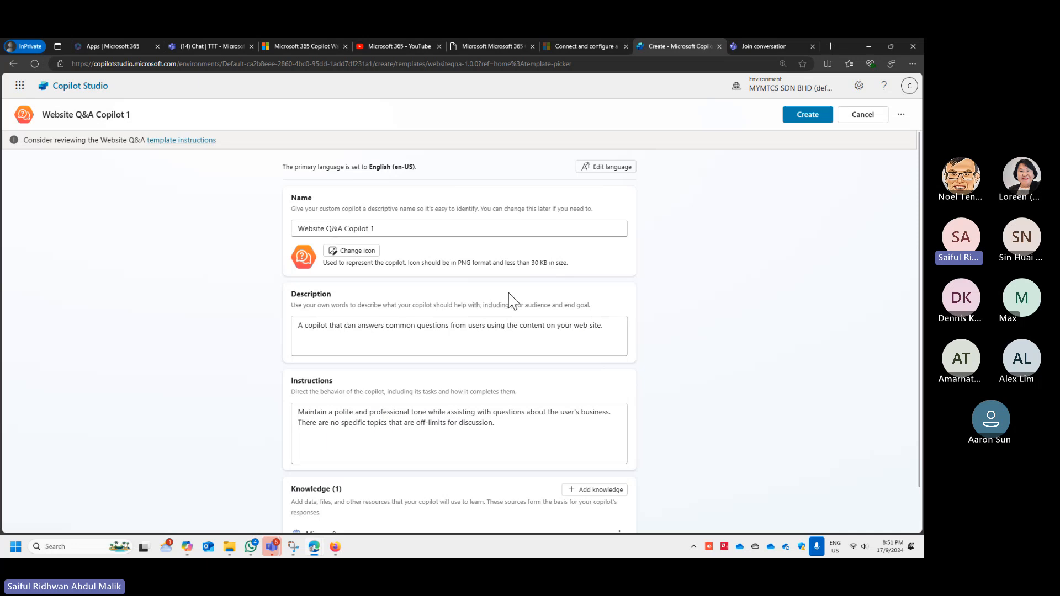
pyautogui.scroll(-1, 433, 340)
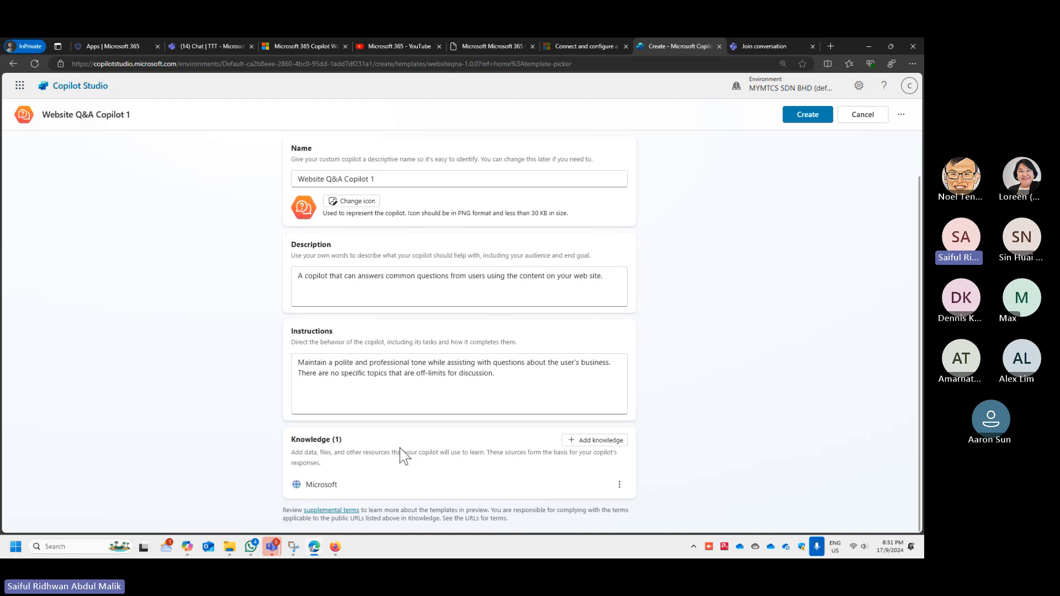
pyautogui.moveTo(290, 438); pyautogui.dragTo(544, 486)
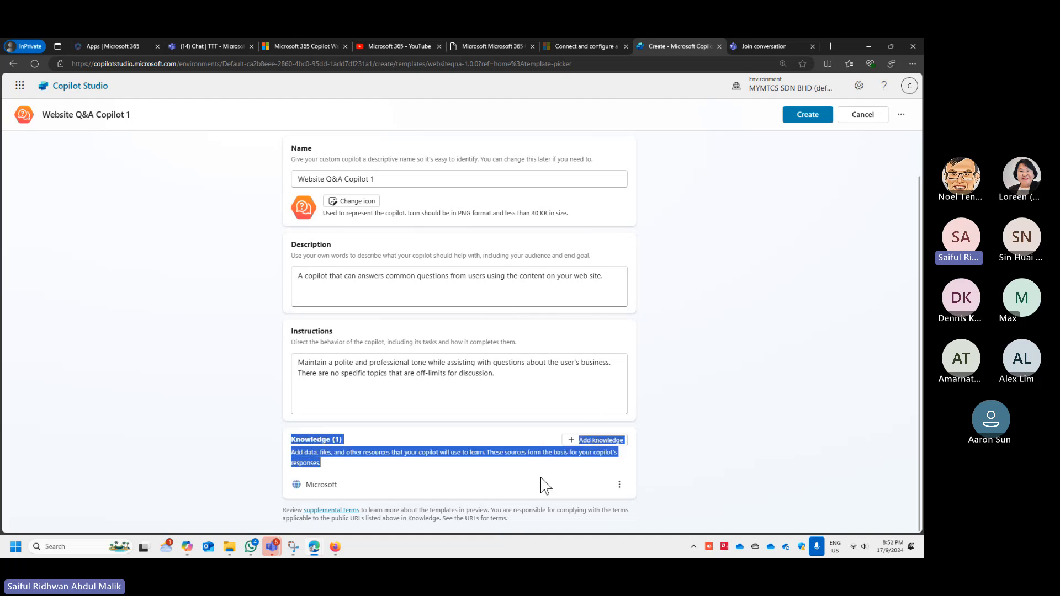
# - Launch ZoomIt64a.exe, magnify the copilot form and outline the Knowledge section on screen
pyautogui.press('super')
pyautogui.write('zoo')
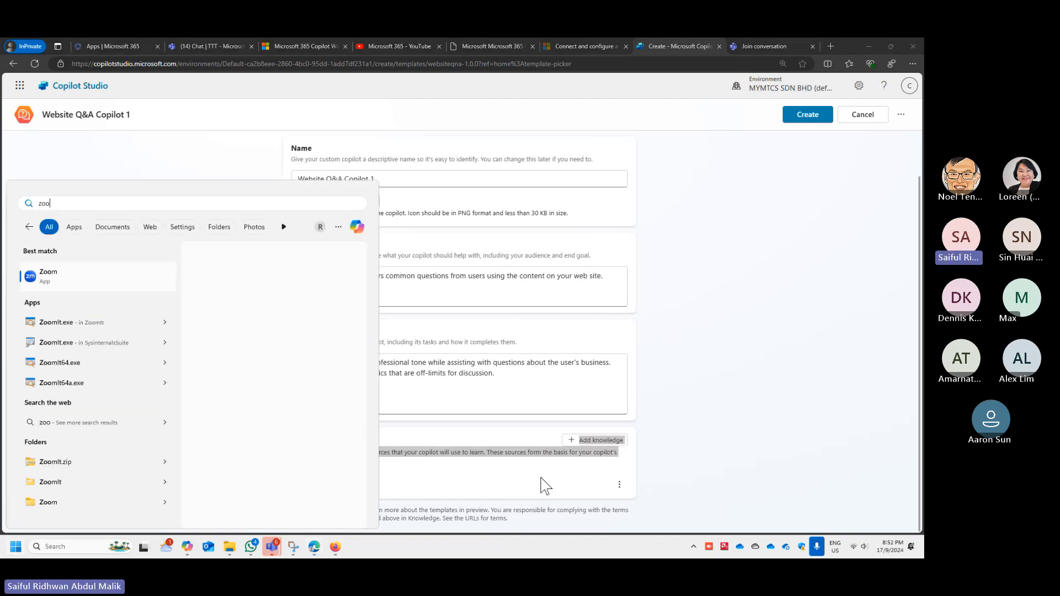
pyautogui.click(101, 389)
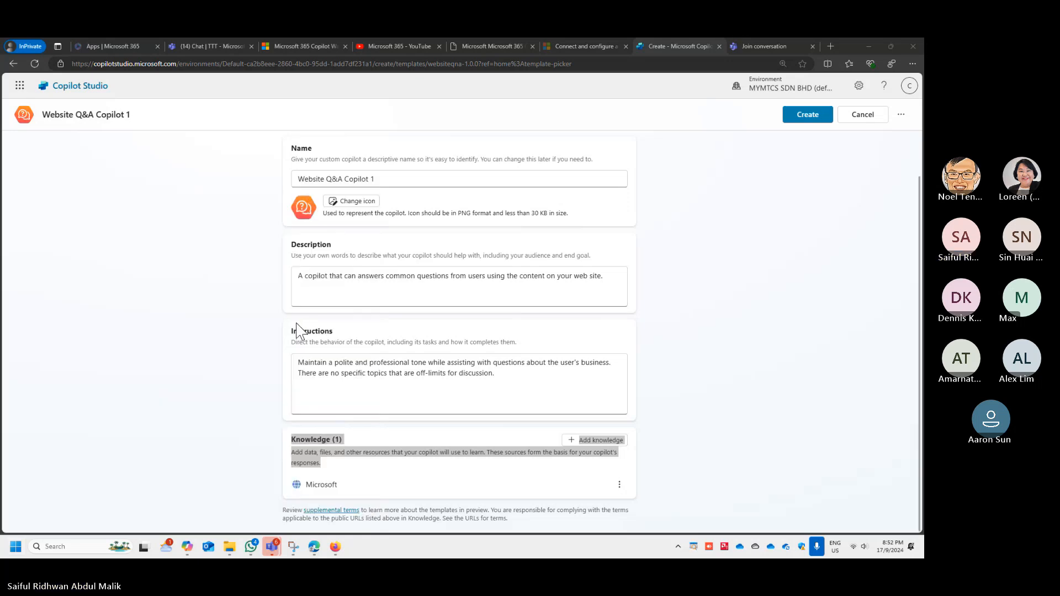
pyautogui.click(269, 337)
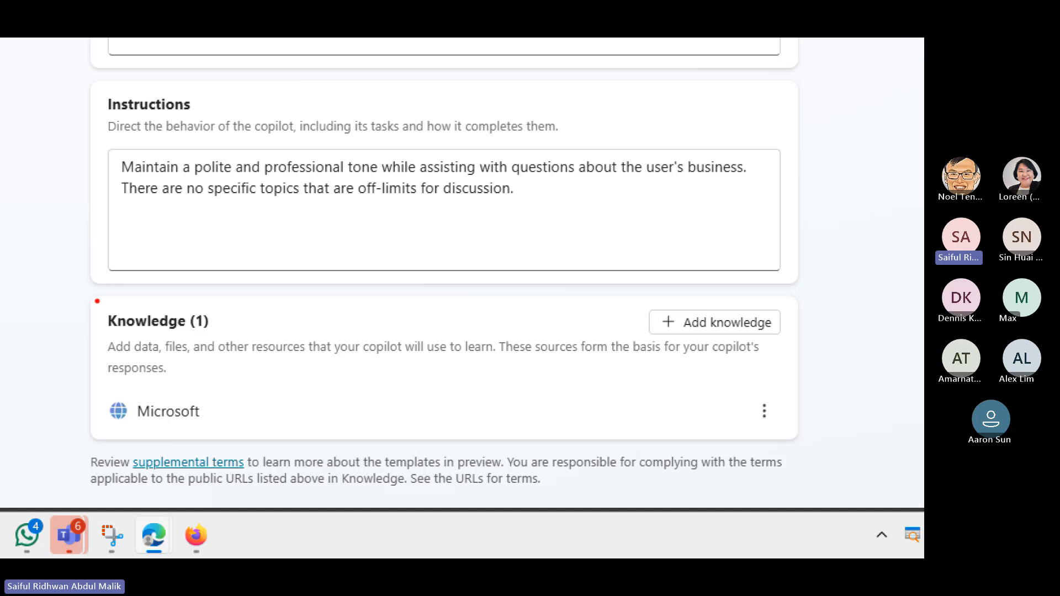
pyautogui.moveTo(95, 303)
pyautogui.mouseDown()
pyautogui.moveTo(254, 308)
pyautogui.moveTo(225, 335)
pyautogui.moveTo(88, 339)
pyautogui.moveTo(96, 294)
pyautogui.mouseUp()
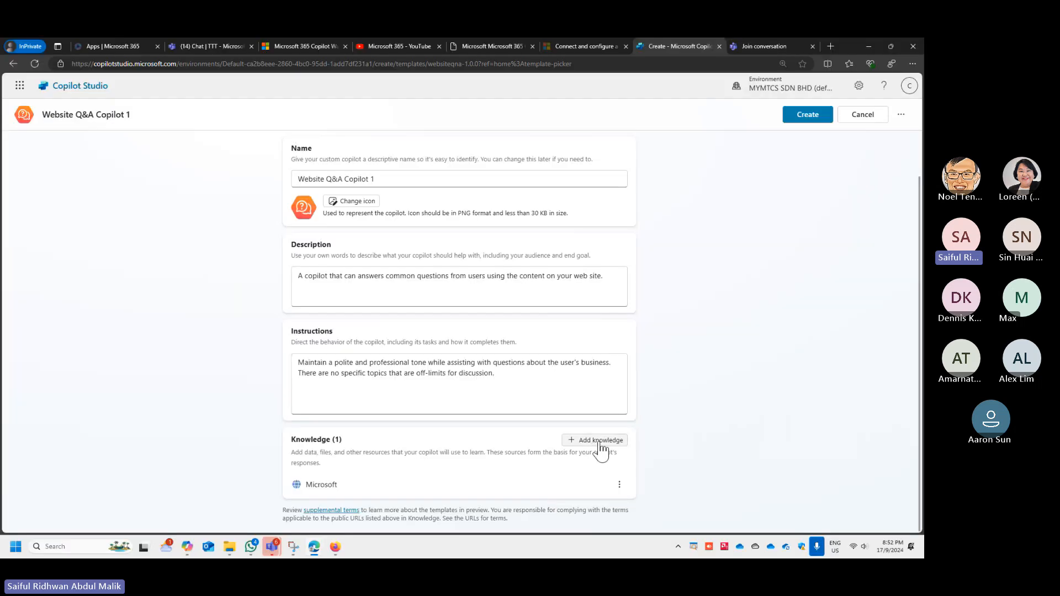
# - View the knowledge sources available for the new copilot and cancel its creation
pyautogui.click(599, 442)
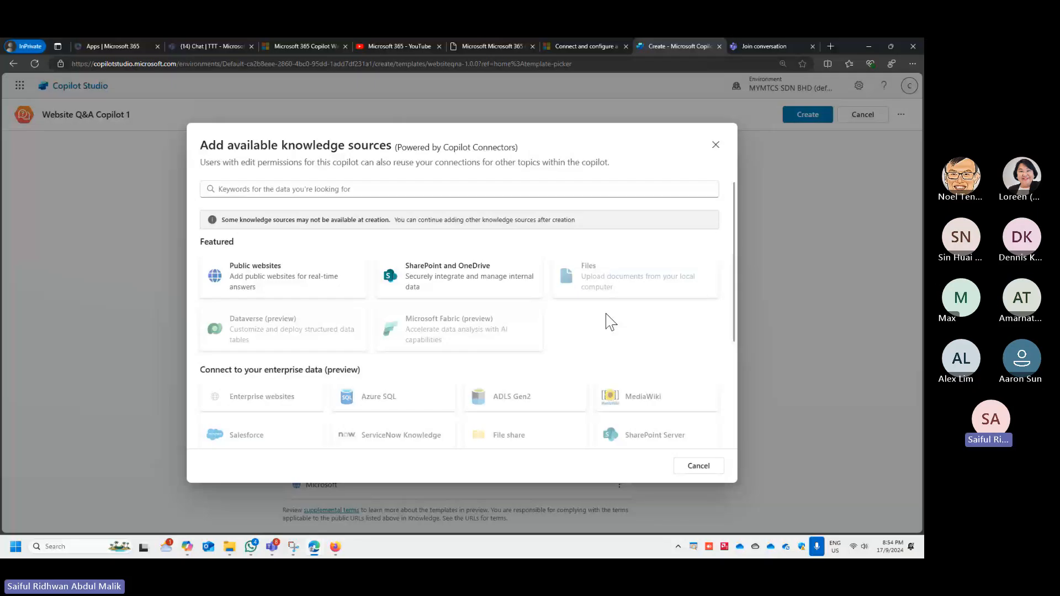
pyautogui.click(699, 468)
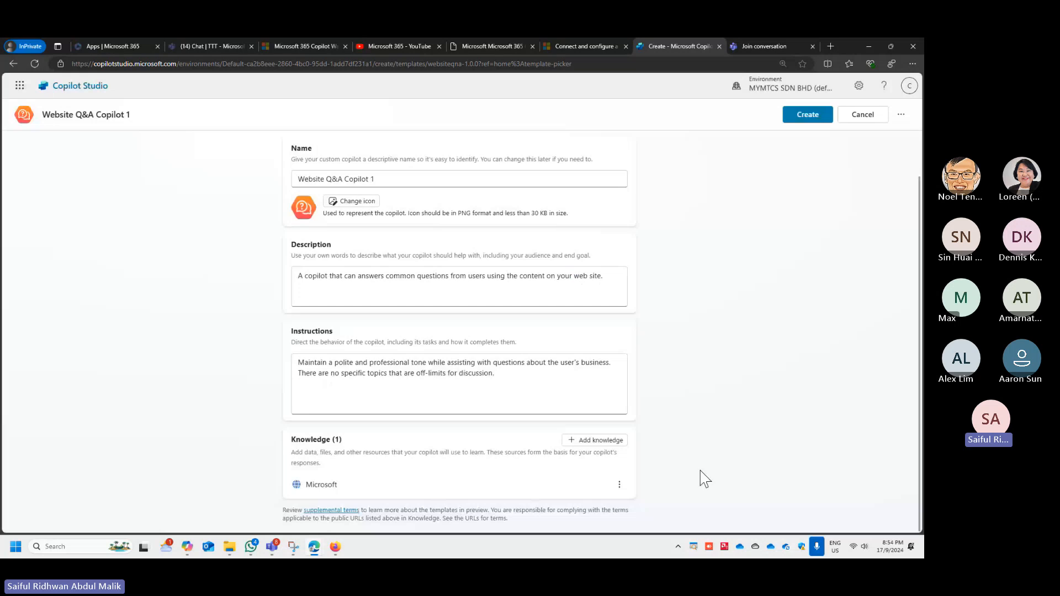
pyautogui.click(853, 122)
pyautogui.click(582, 324)
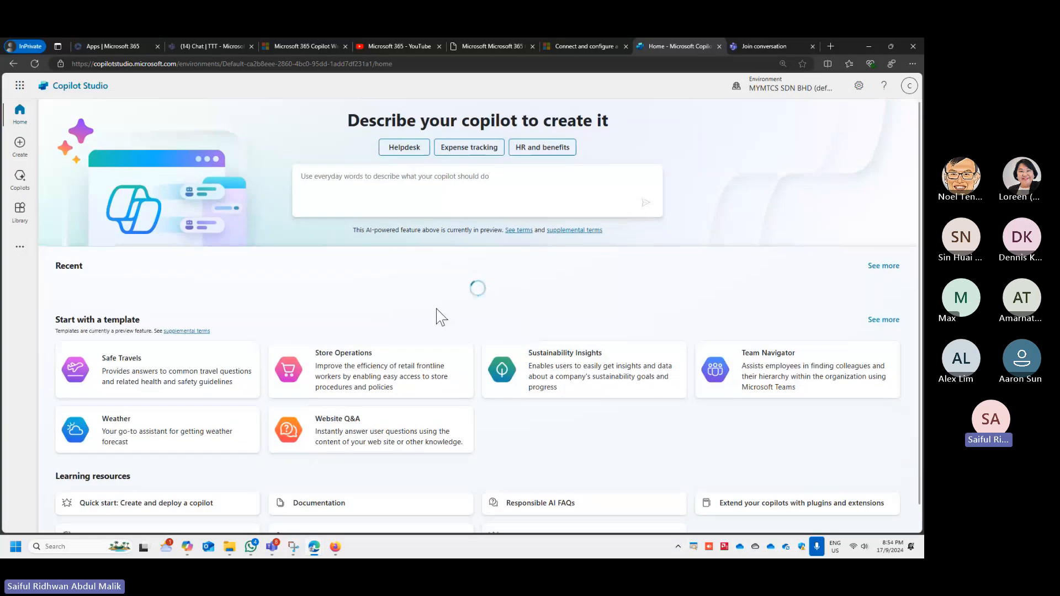
# - Open the existing Website Q&A Copilot's settings and examine its Generative AI interaction and content moderation options
pyautogui.click(395, 323)
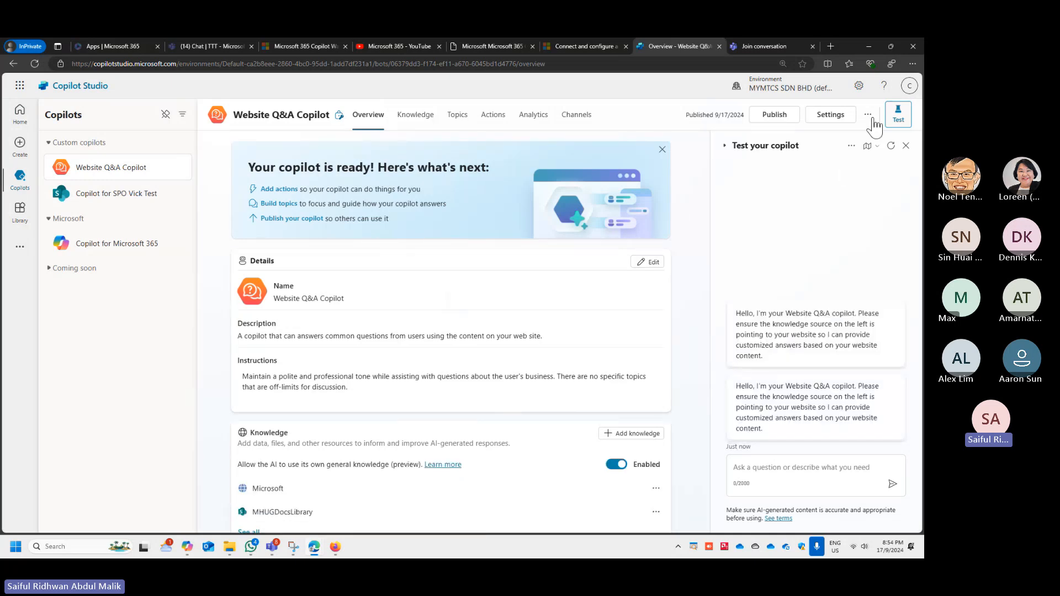
pyautogui.click(836, 117)
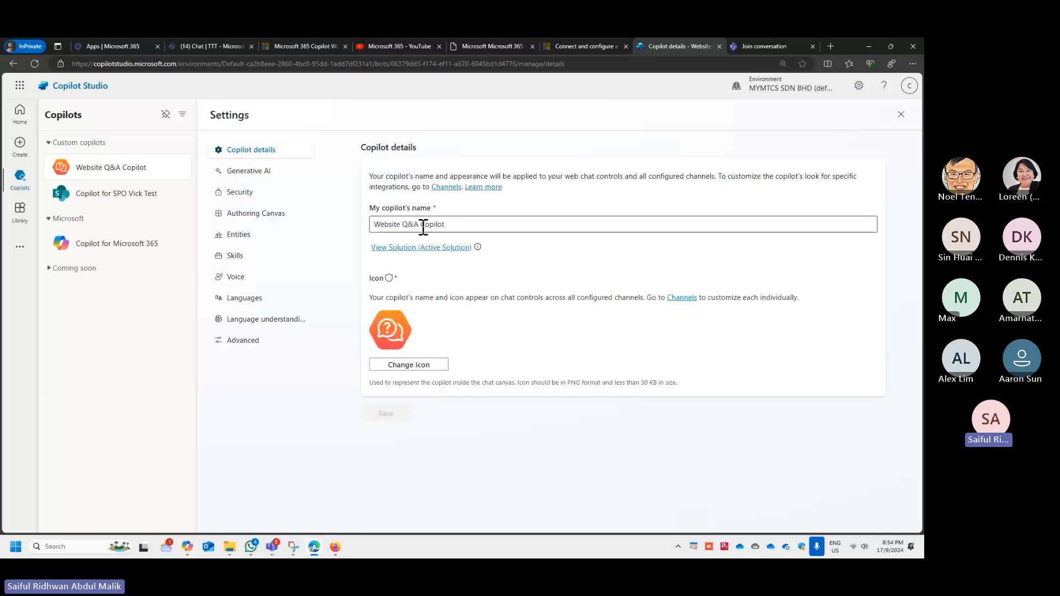
pyautogui.click(263, 174)
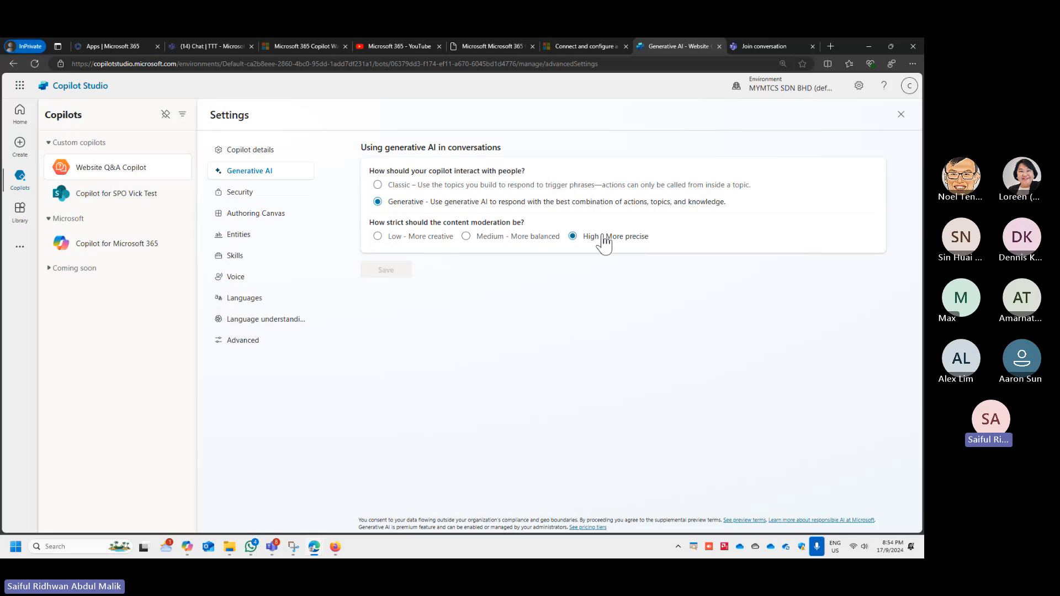
# - Examine the copilot's Security, Authoring Canvas, Entities, Skills and Voice settings, including the options for adding an entity
pyautogui.click(239, 192)
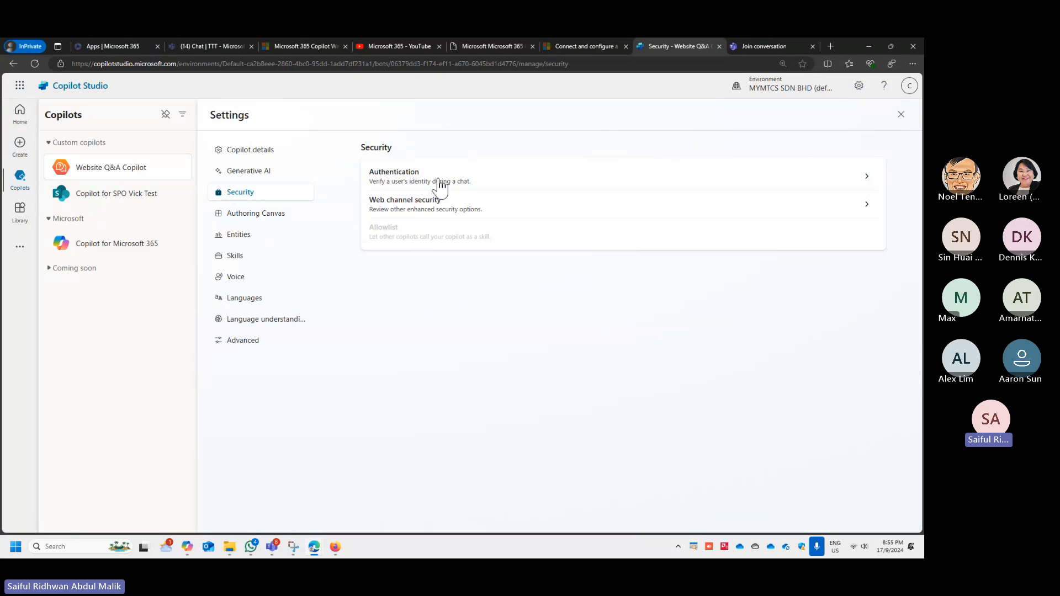
pyautogui.click(286, 220)
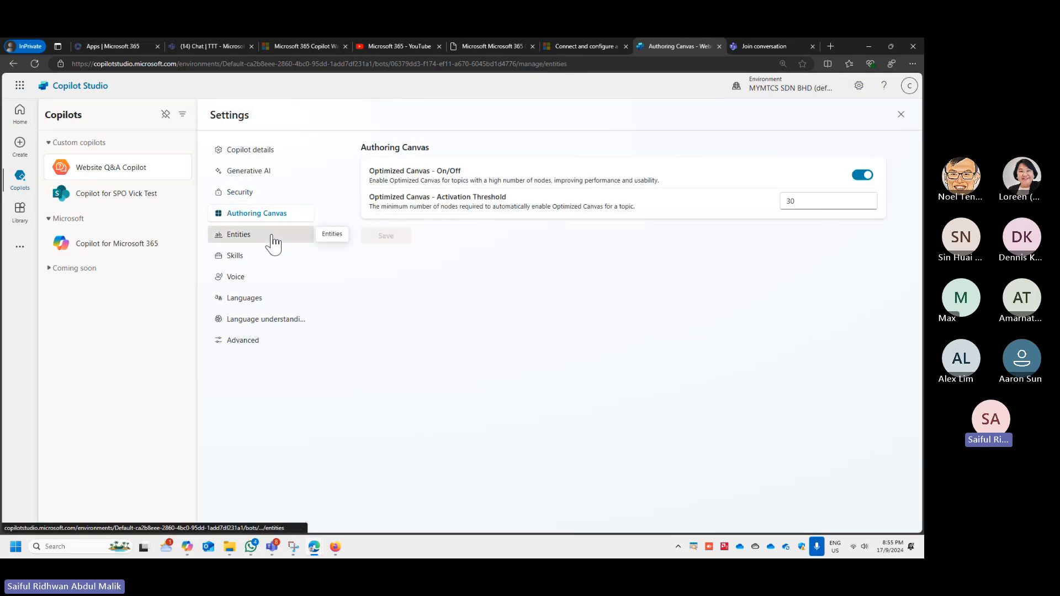
pyautogui.click(272, 240)
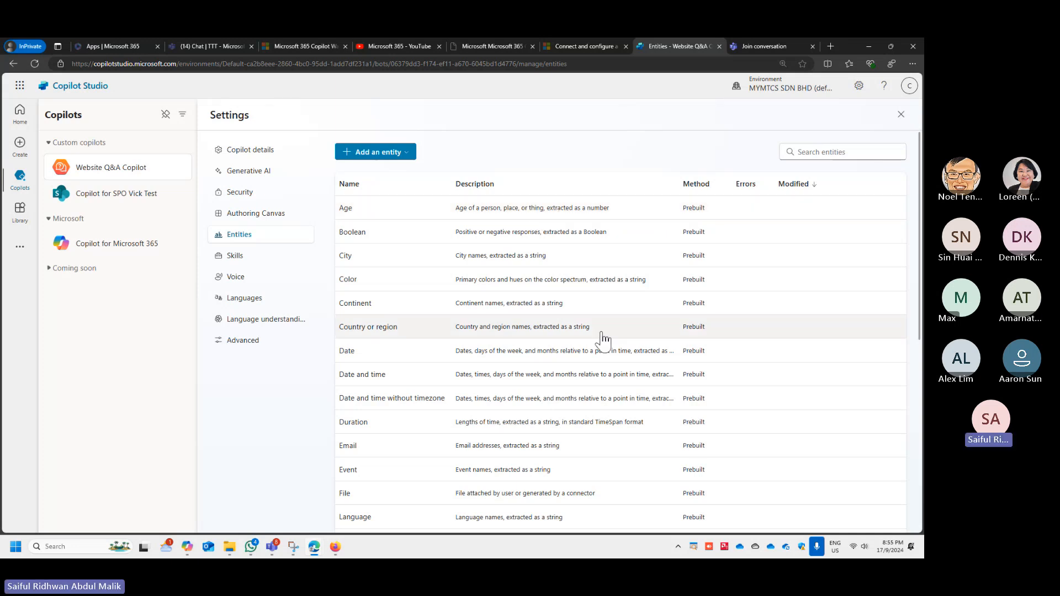
pyautogui.click(401, 157)
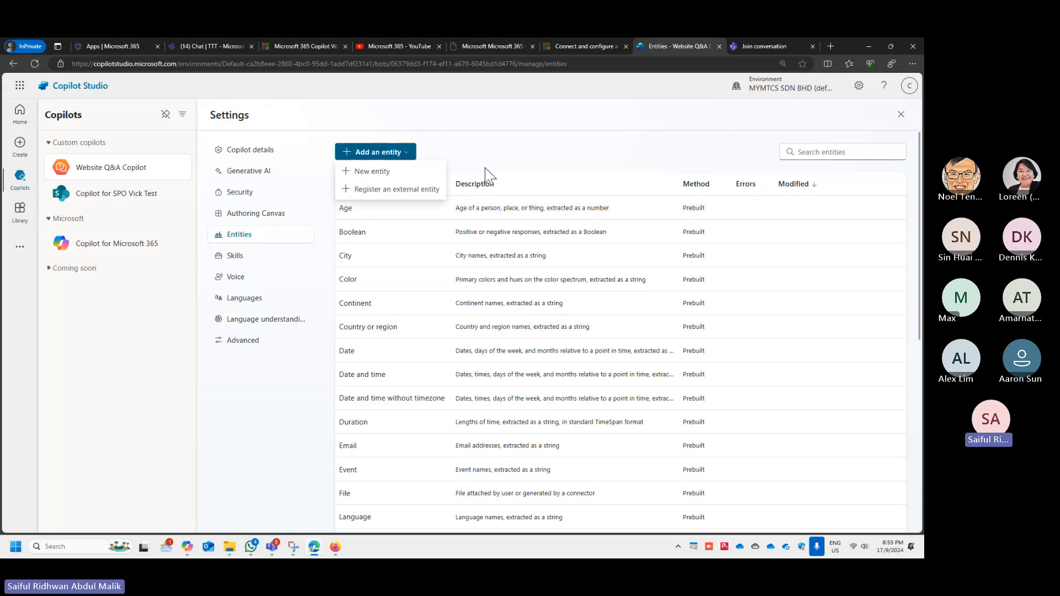
pyautogui.click(257, 257)
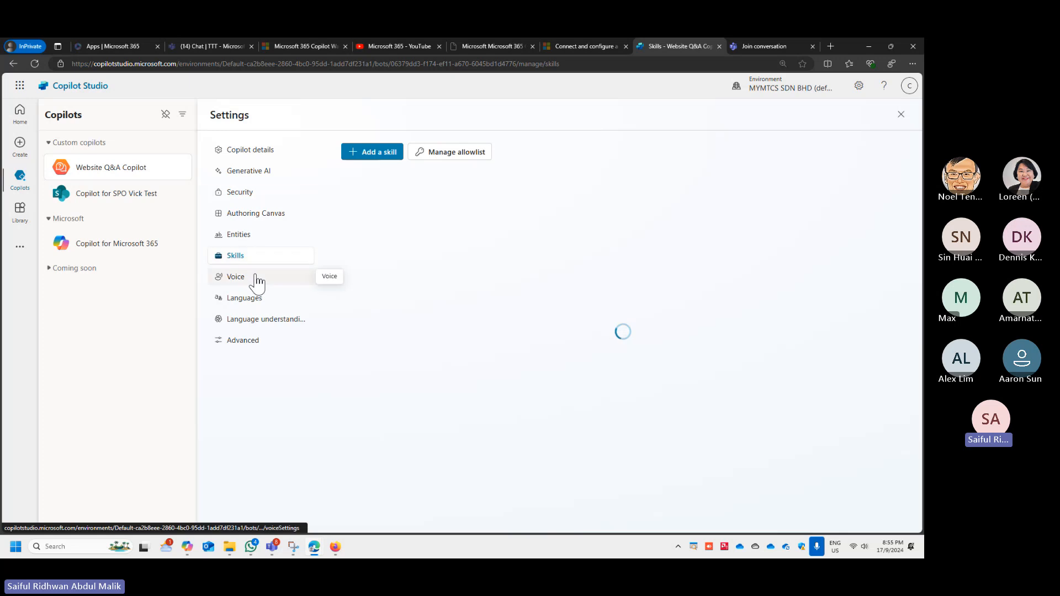
pyautogui.click(257, 282)
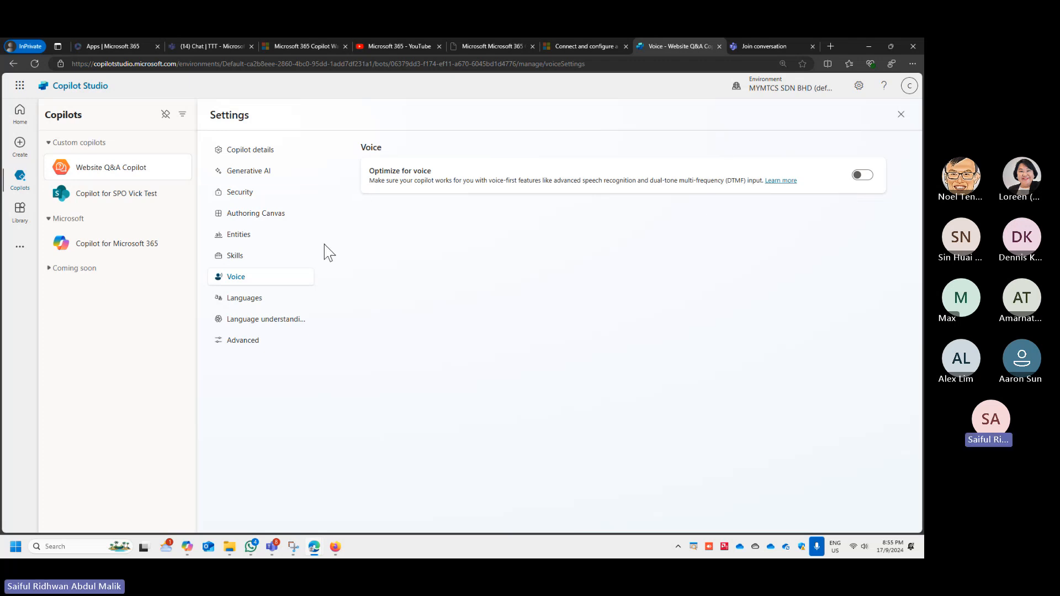
# - Examine the copilot's Languages settings and the list of languages that can be added, without adding any
pyautogui.click(242, 299)
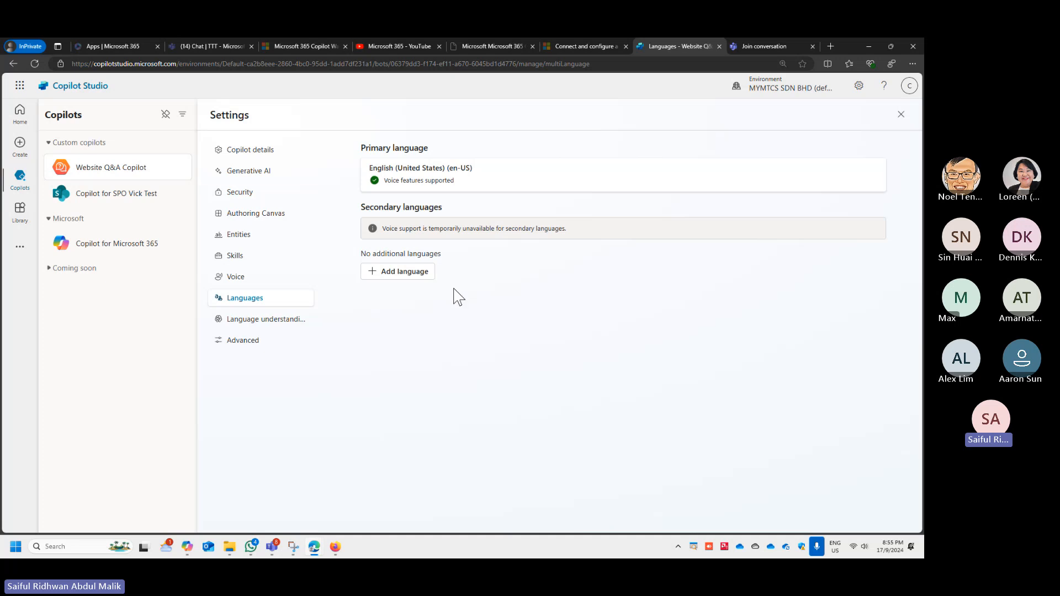
pyautogui.click(408, 274)
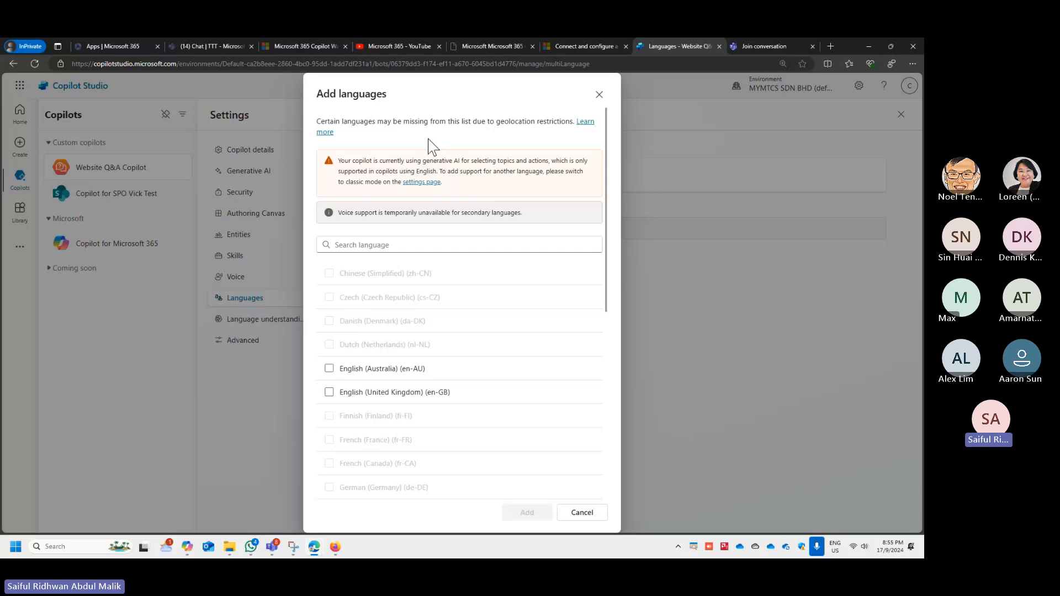
pyautogui.scroll(-10, 457, 336)
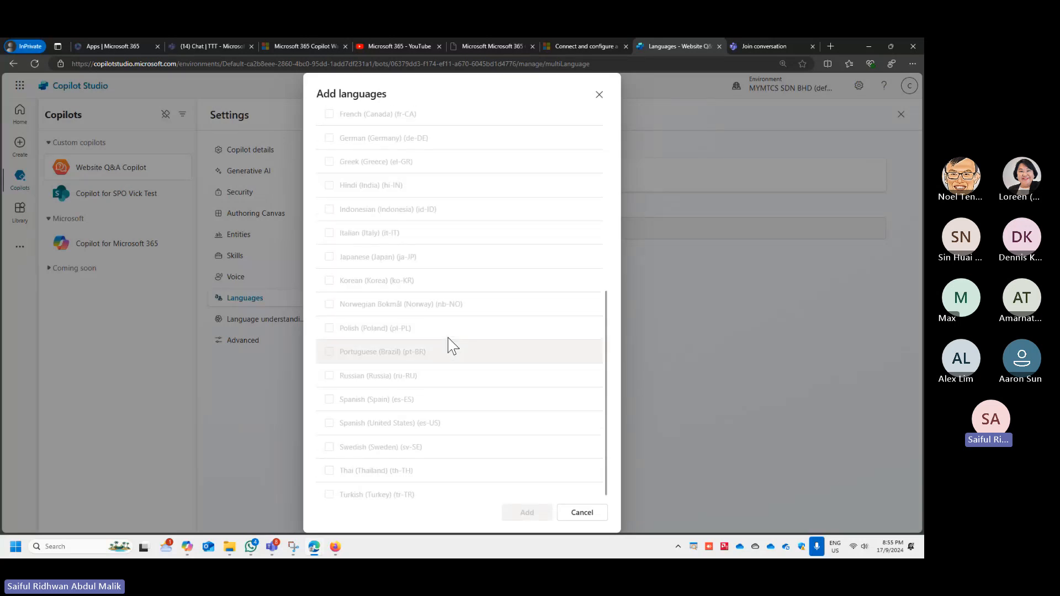
pyautogui.scroll(10, 448, 345)
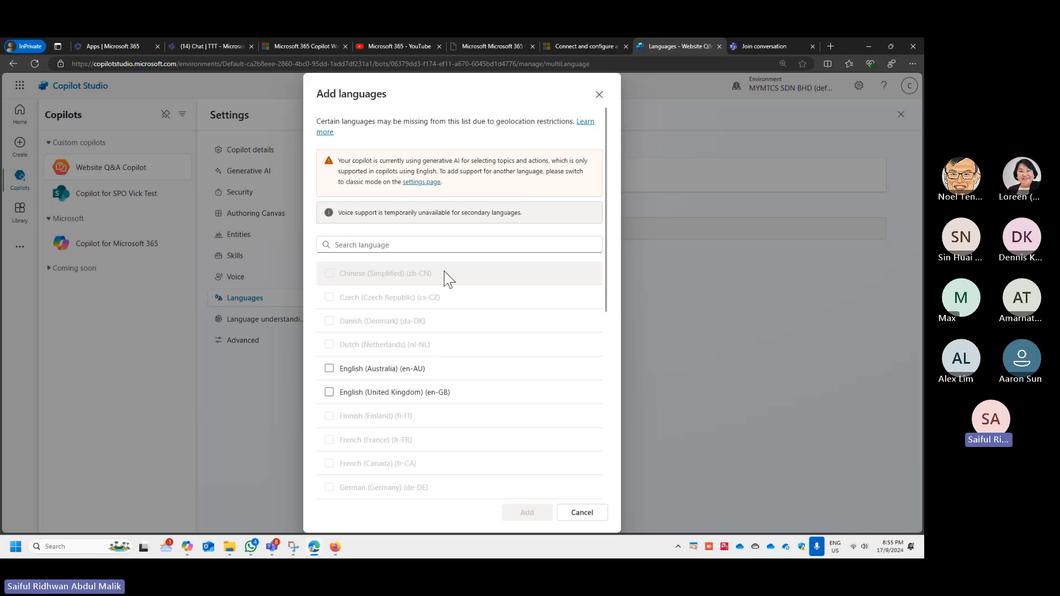
pyautogui.moveTo(317, 268); pyautogui.dragTo(529, 285)
pyautogui.scroll(-3, 504, 413)
pyautogui.scroll(-3, 509, 450)
pyautogui.scroll(-1, 501, 479)
pyautogui.scroll(6, 519, 372)
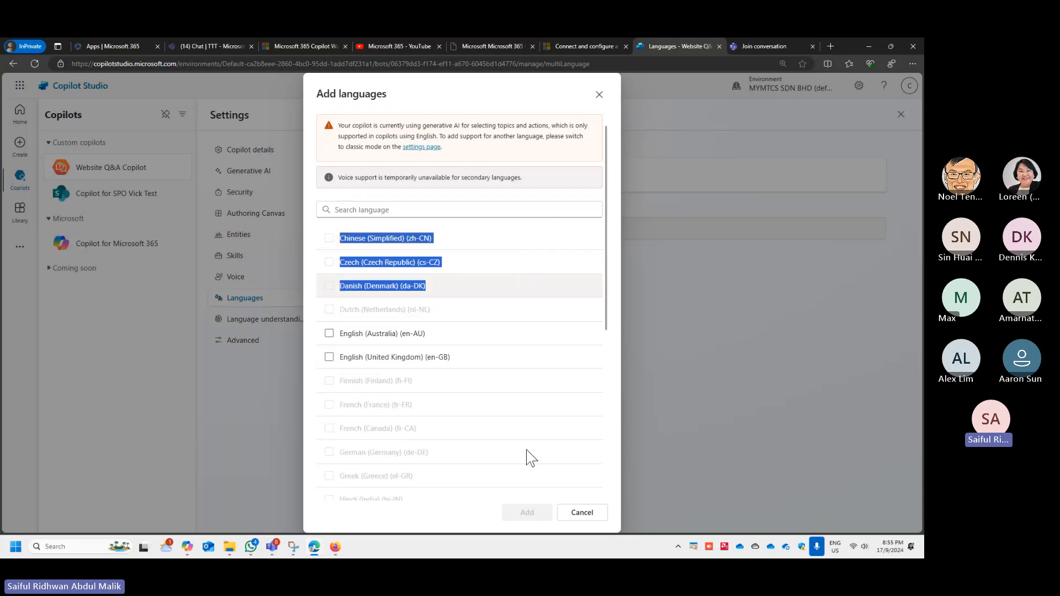
pyautogui.click(582, 513)
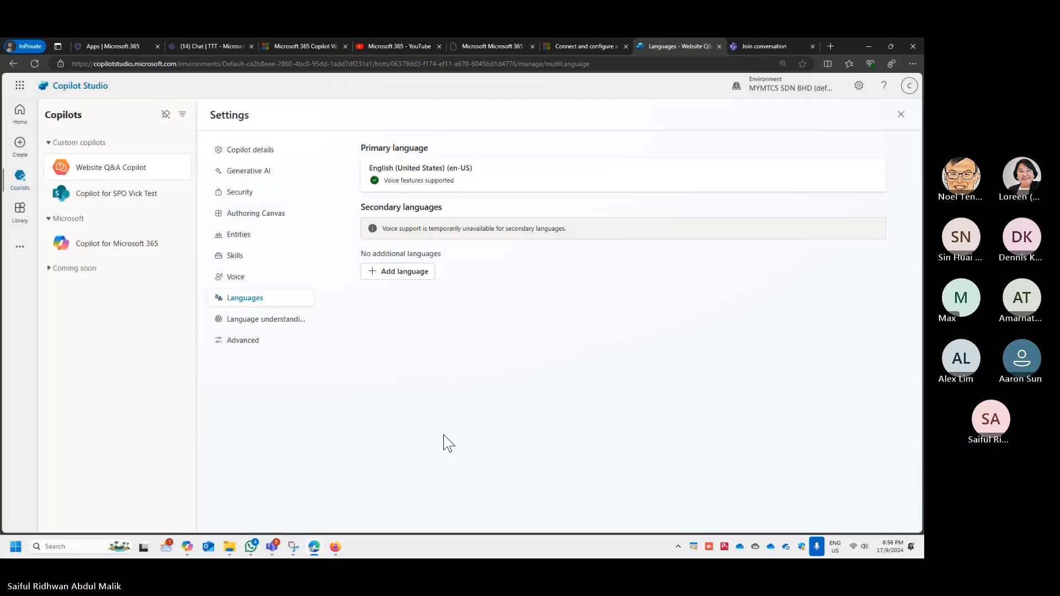
# - View the copilot's Language understanding and Advanced settings and return to its overview
pyautogui.click(261, 320)
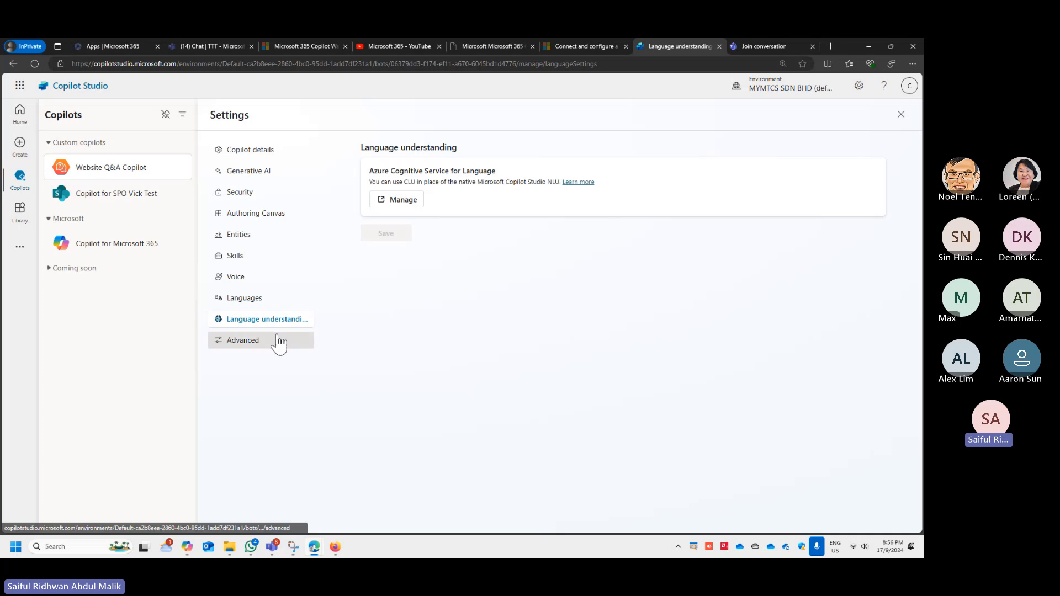
pyautogui.click(278, 342)
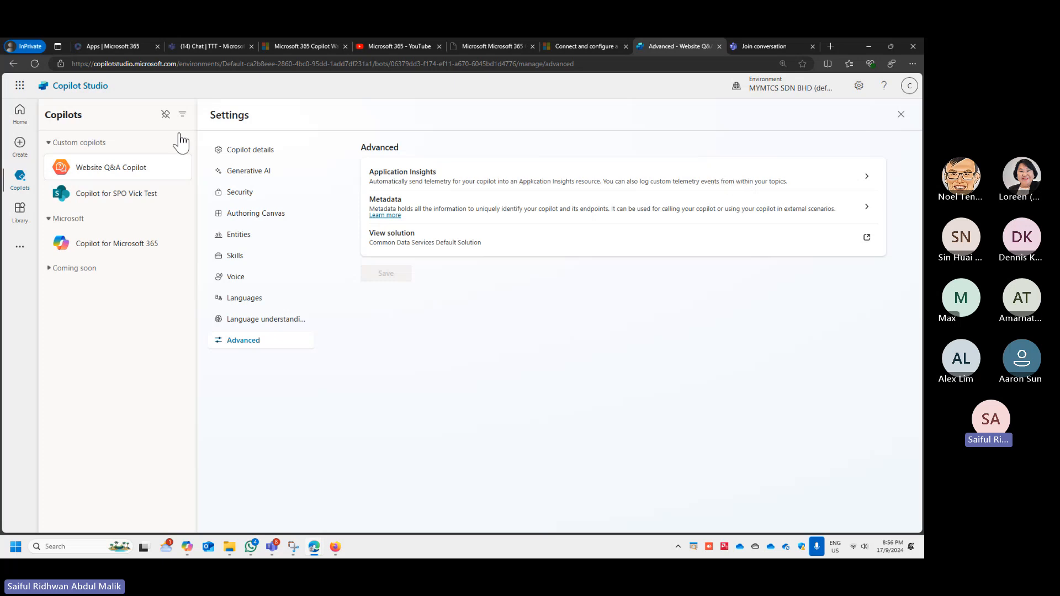
pyautogui.click(902, 112)
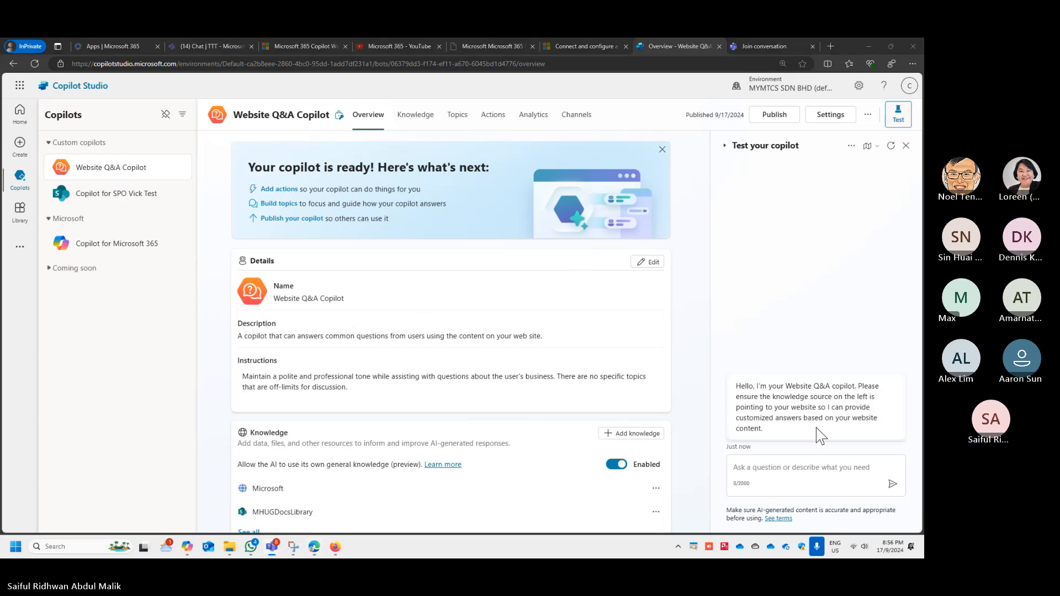
# - Ask the copilot "please tell me more about Cloud" in the test chat
pyautogui.click(784, 467)
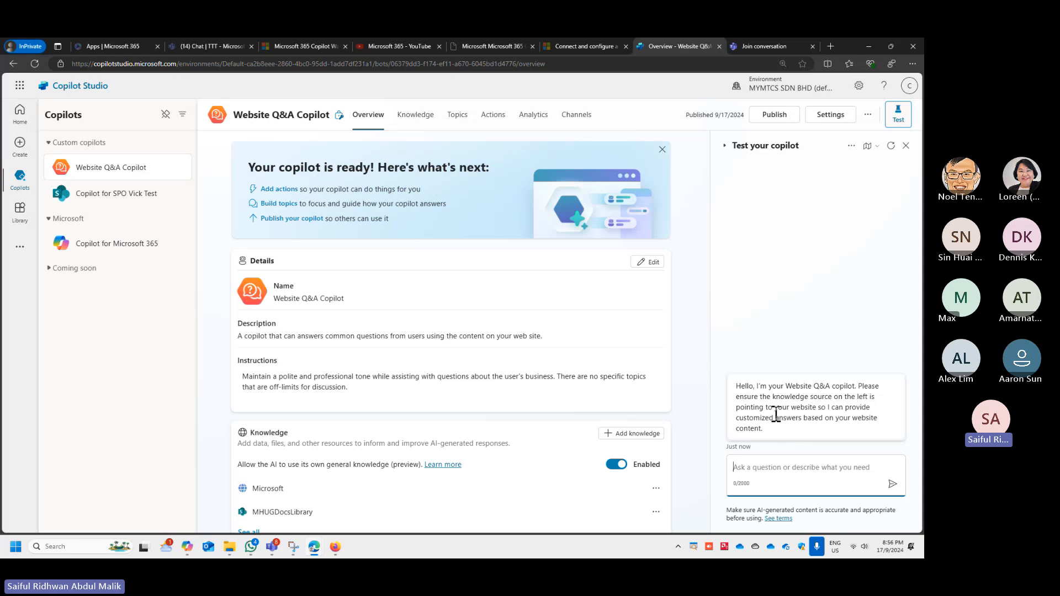
pyautogui.scroll(-3, 326, 452)
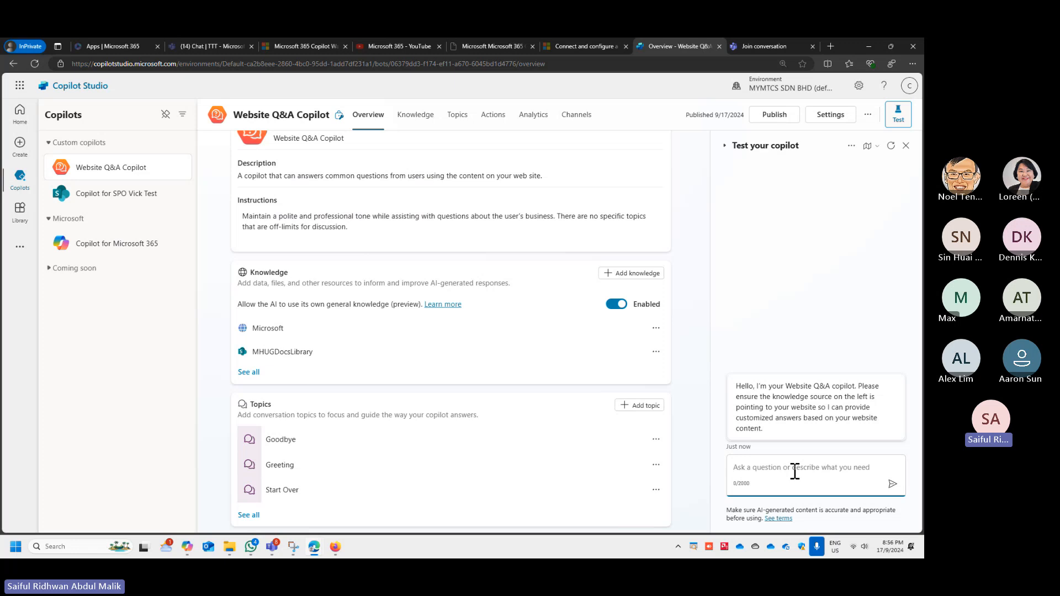
pyautogui.write('please tell me more about Azure')
pyautogui.press('BackSpace')
pyautogui.press('BackSpace')
pyautogui.press('BackSpace')
pyautogui.press('BackSpace')
pyautogui.press('BackSpace')
pyautogui.write('Cloud')
pyautogui.press('Return')
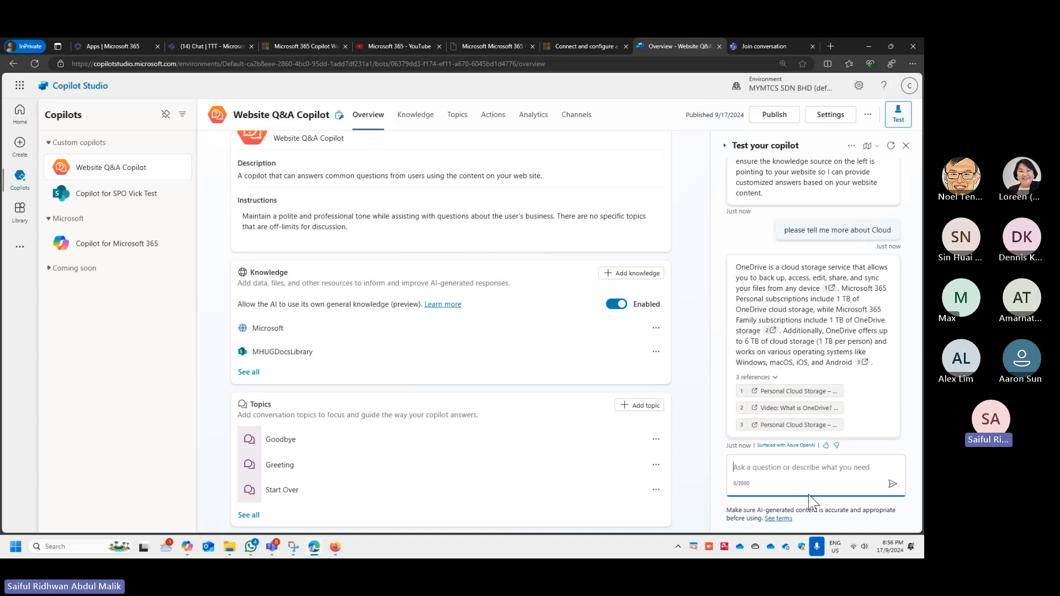
# - Ask the test copilot the follow-up question "can you tell me more about cloud technology"
pyautogui.write('can you tell me more about cloud technology')
pyautogui.press('Return')
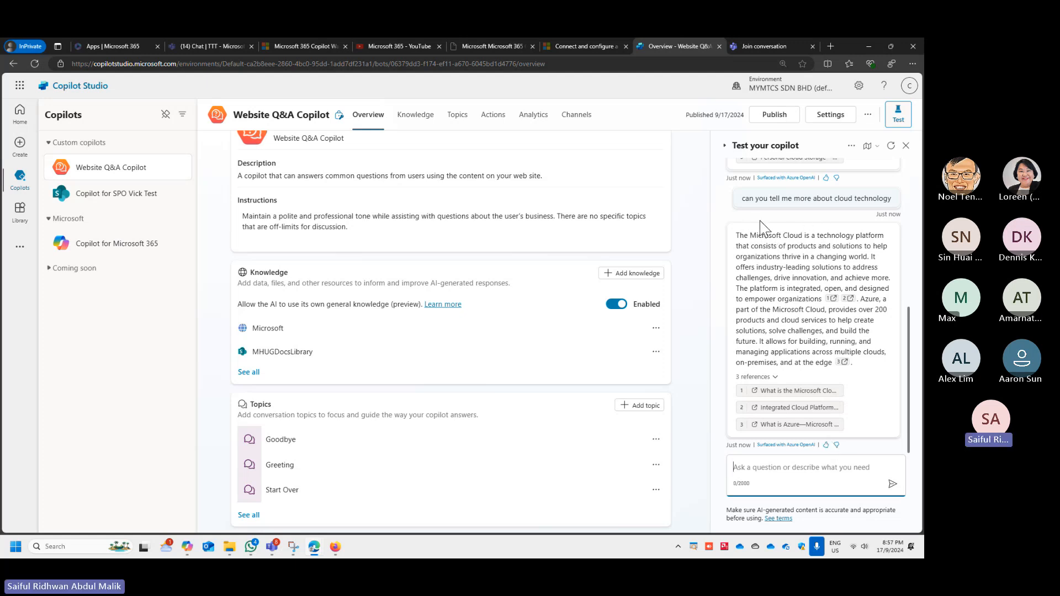
# - View the Conversational boosting topic behind the answer, allowing clipboard access and dismissing the optimization notice, and return to the overview
pyautogui.click(767, 395)
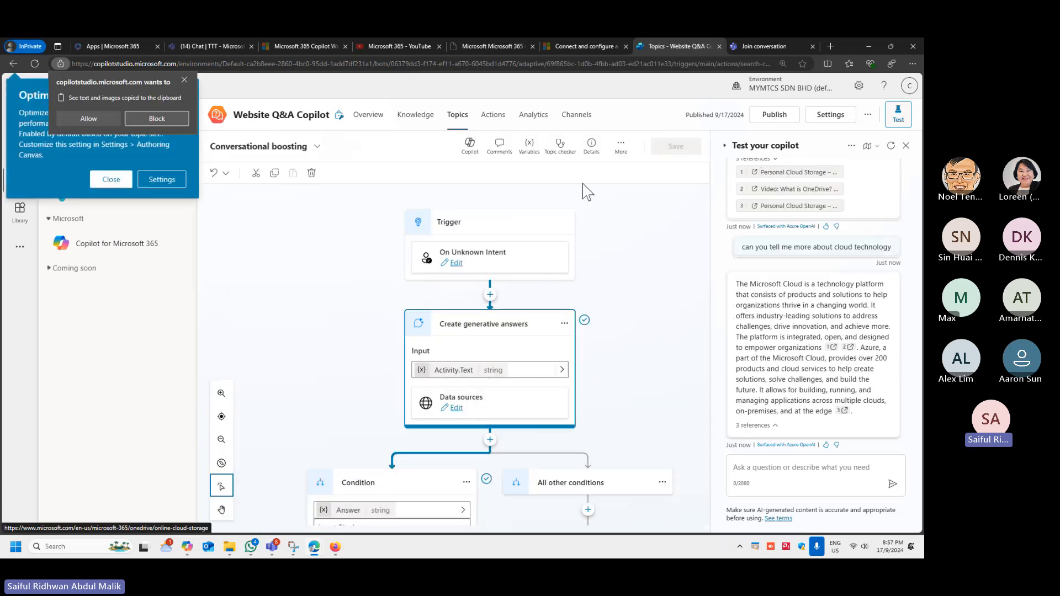
pyautogui.click(104, 120)
pyautogui.click(114, 180)
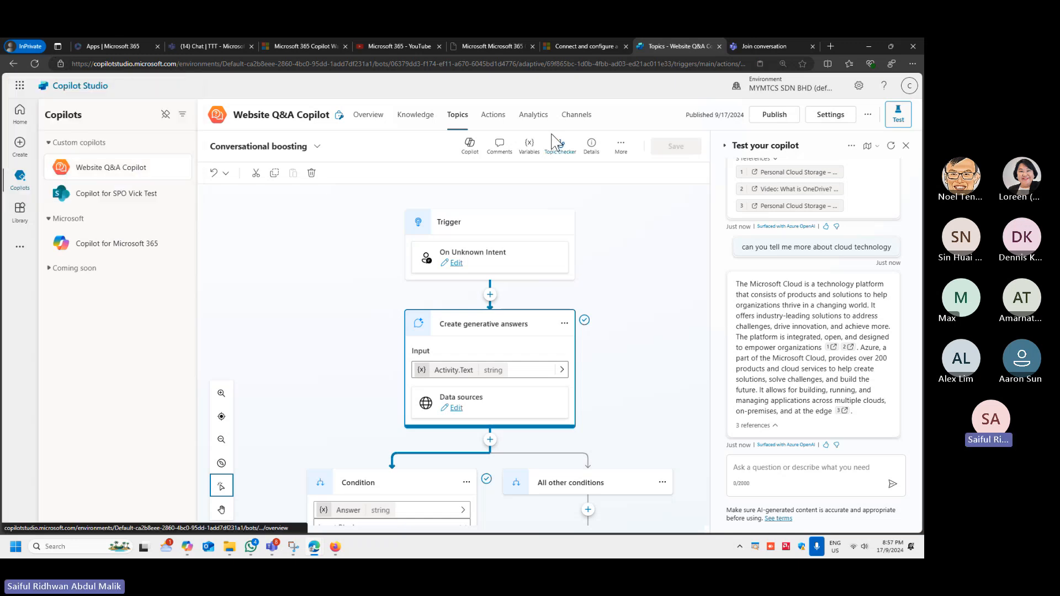
pyautogui.click(374, 118)
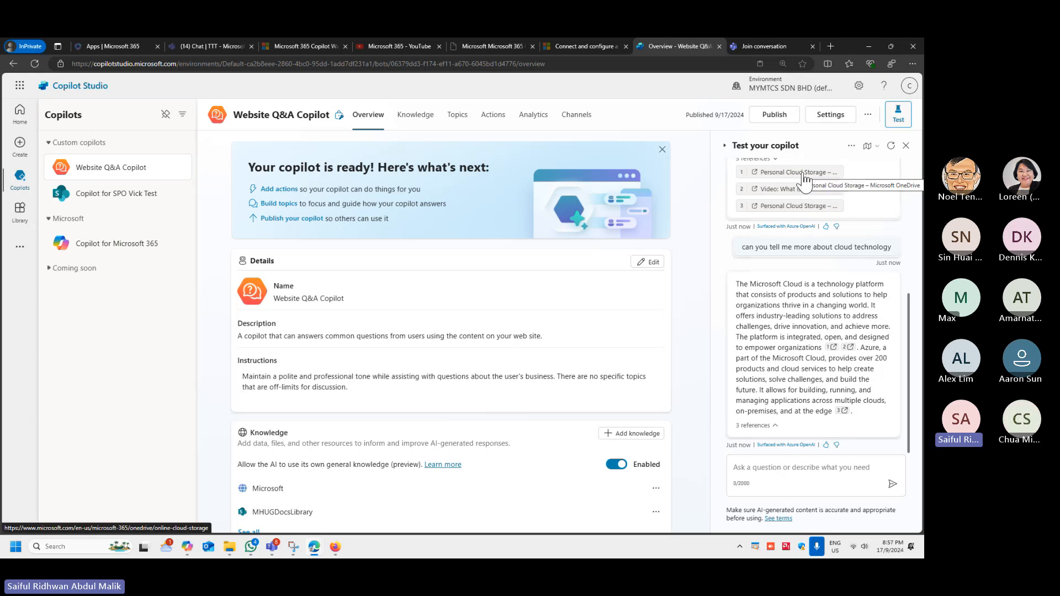
# - Check the Personal Cloud Storage page referenced in the first answer and the copilot's list of knowledge sources
pyautogui.click(757, 174)
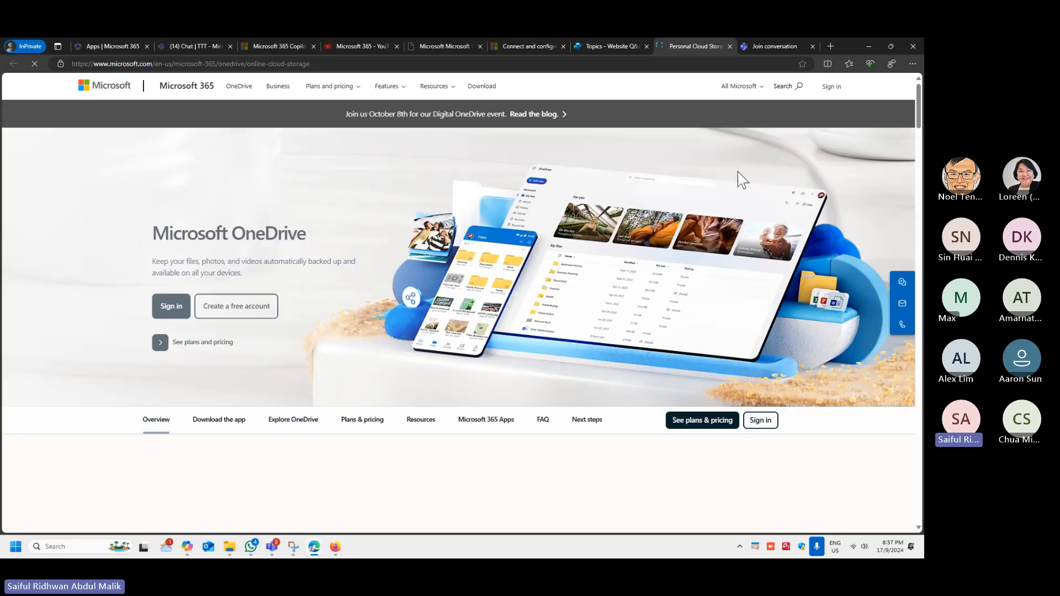
pyautogui.middleClick(666, 47)
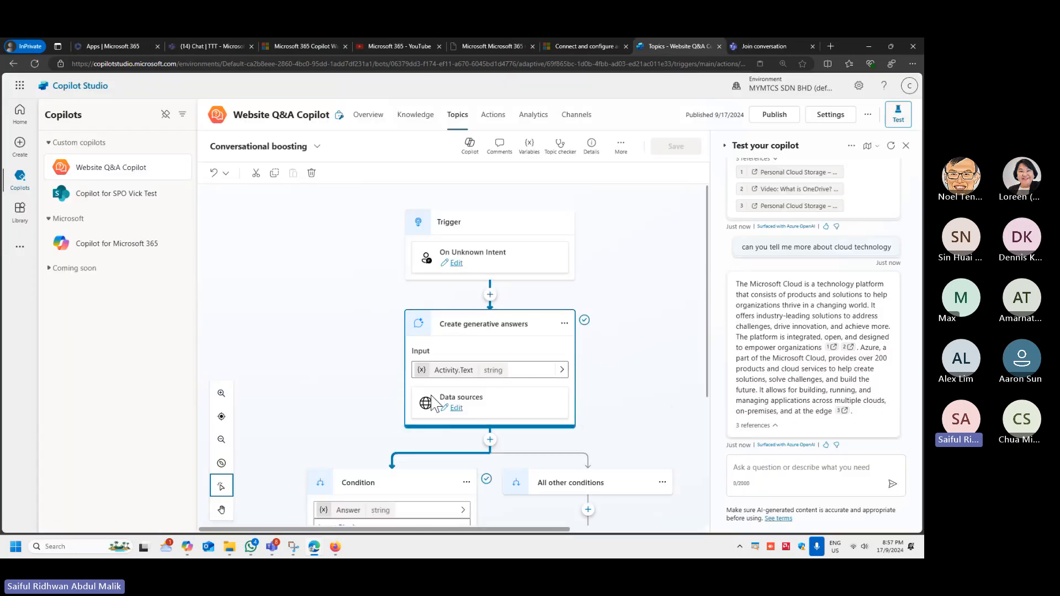
pyautogui.click(415, 114)
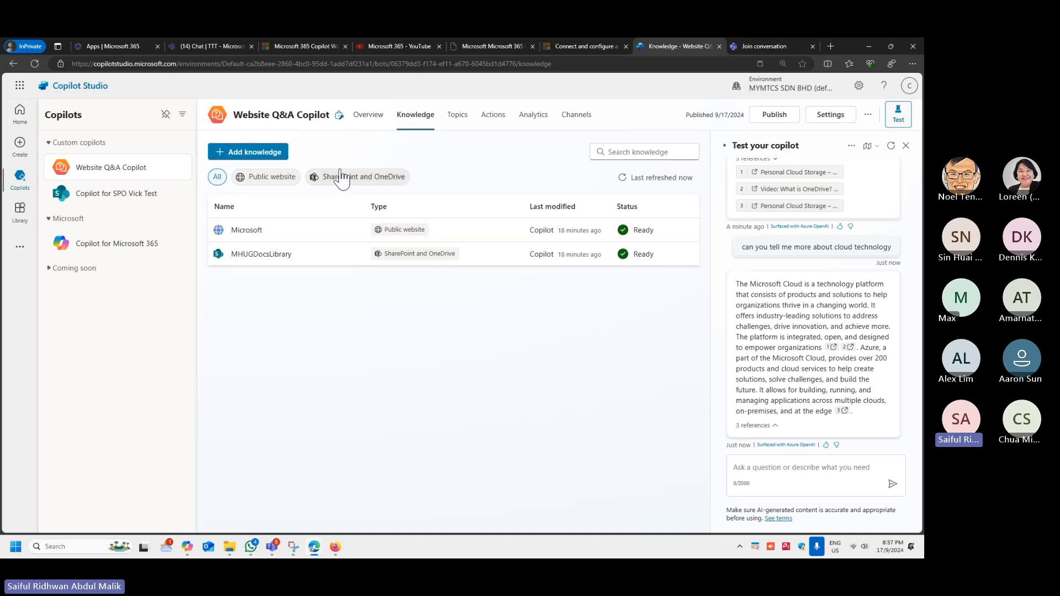
pyautogui.click(370, 119)
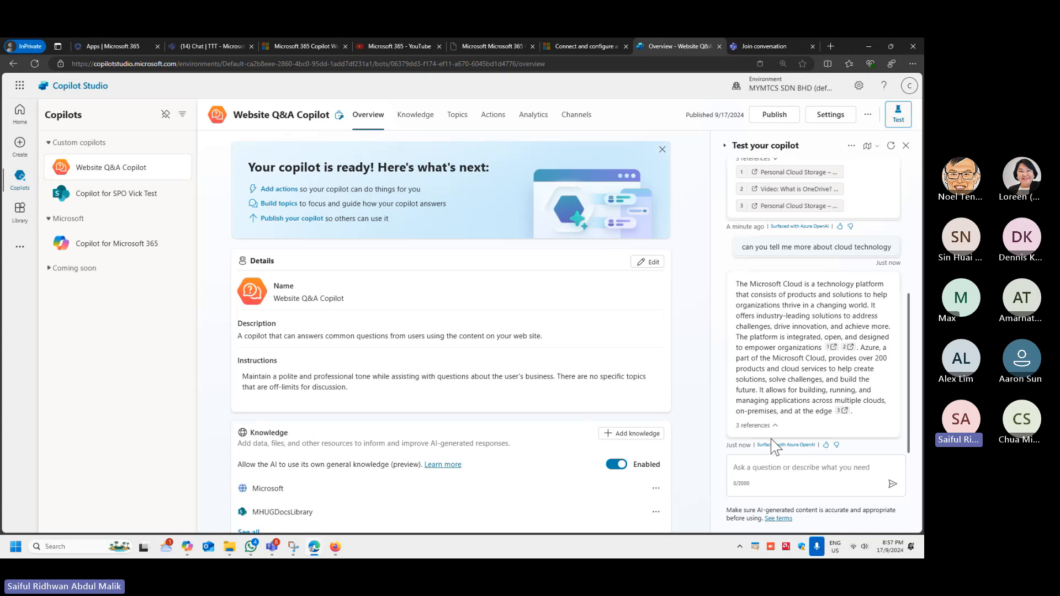
# - Review both test answers and their references, back to the start of the conversation
pyautogui.scroll(3, 785, 196)
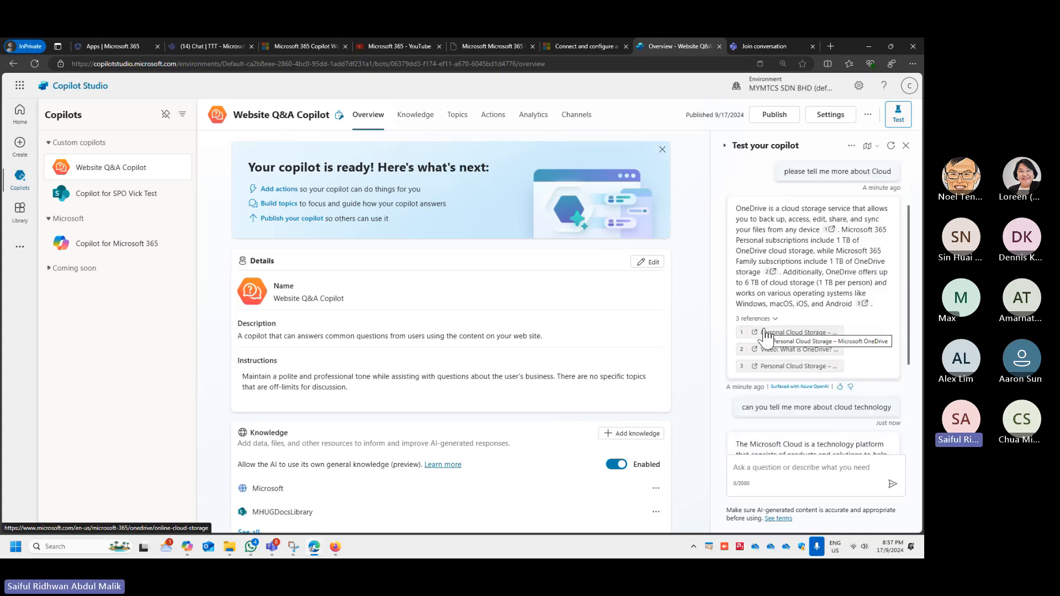
pyautogui.scroll(-3, 855, 343)
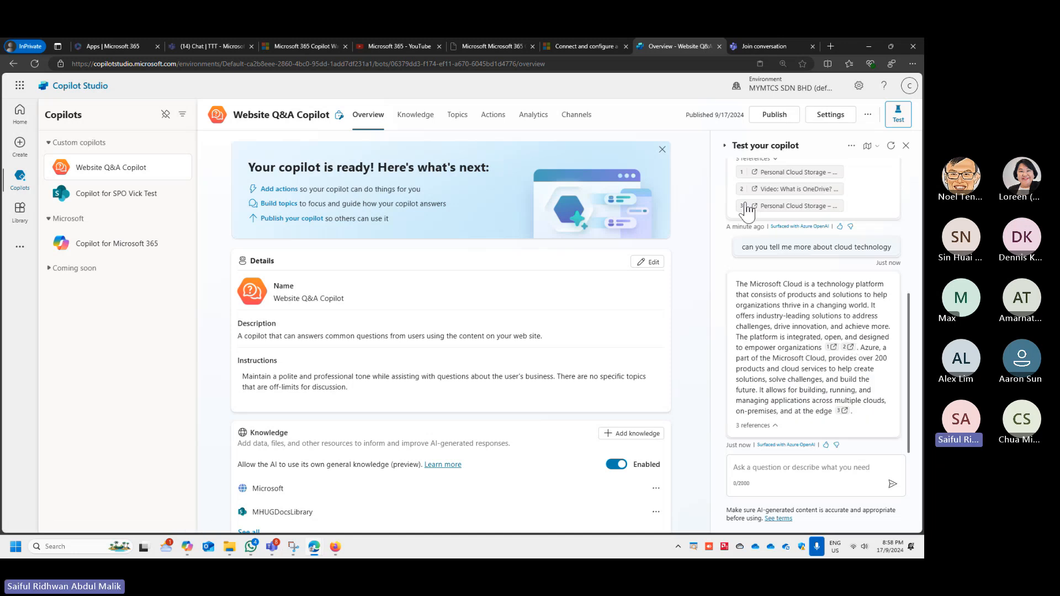
pyautogui.scroll(5, 739, 248)
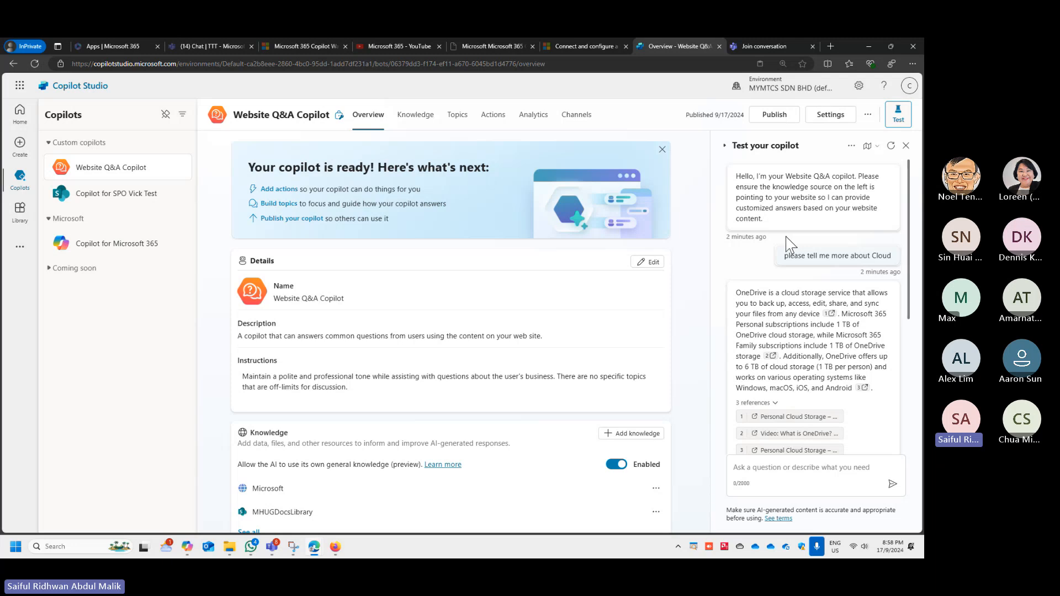
# - View the Copilot details settings and the publish confirmation, cancelling without publishing
pyautogui.click(824, 116)
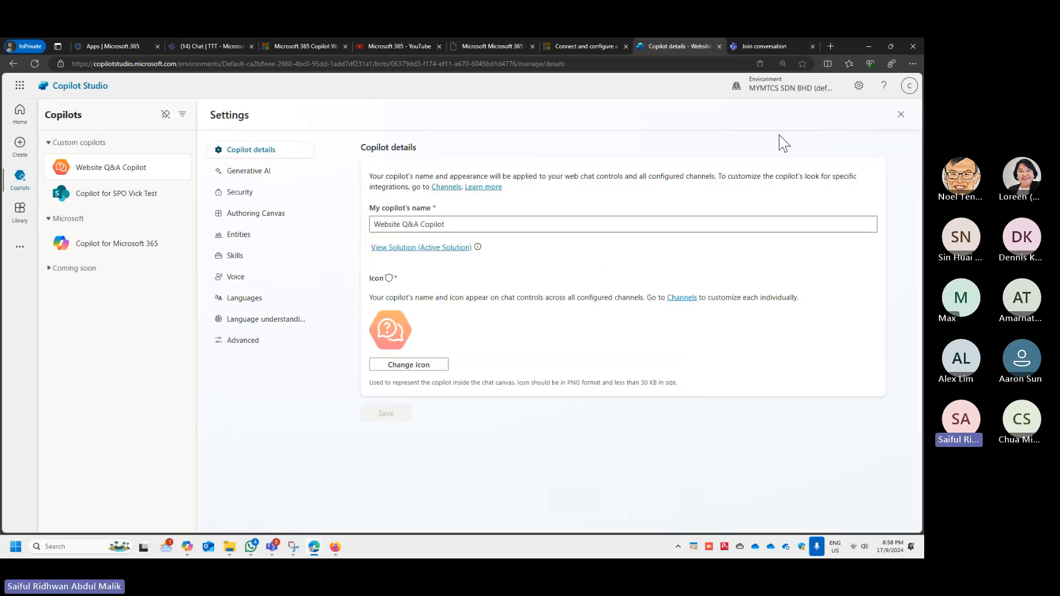
pyautogui.click(901, 116)
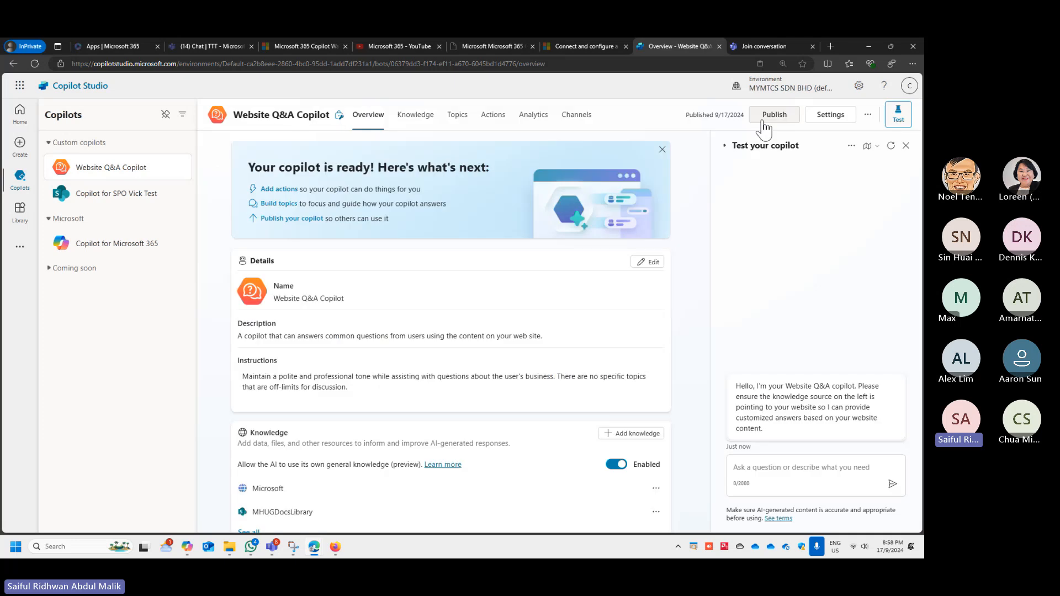
pyautogui.click(758, 117)
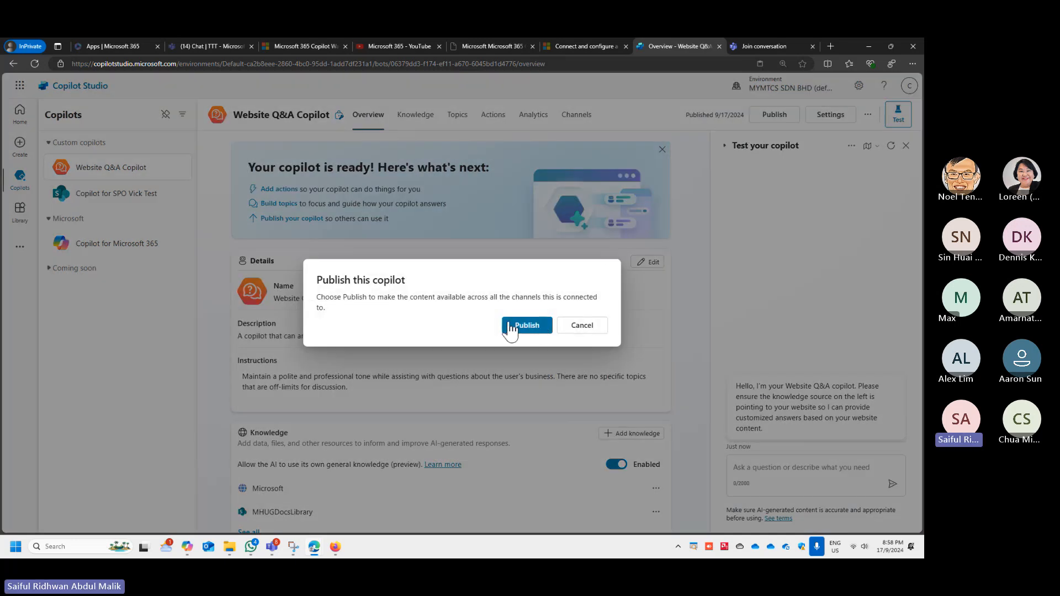
pyautogui.click(568, 331)
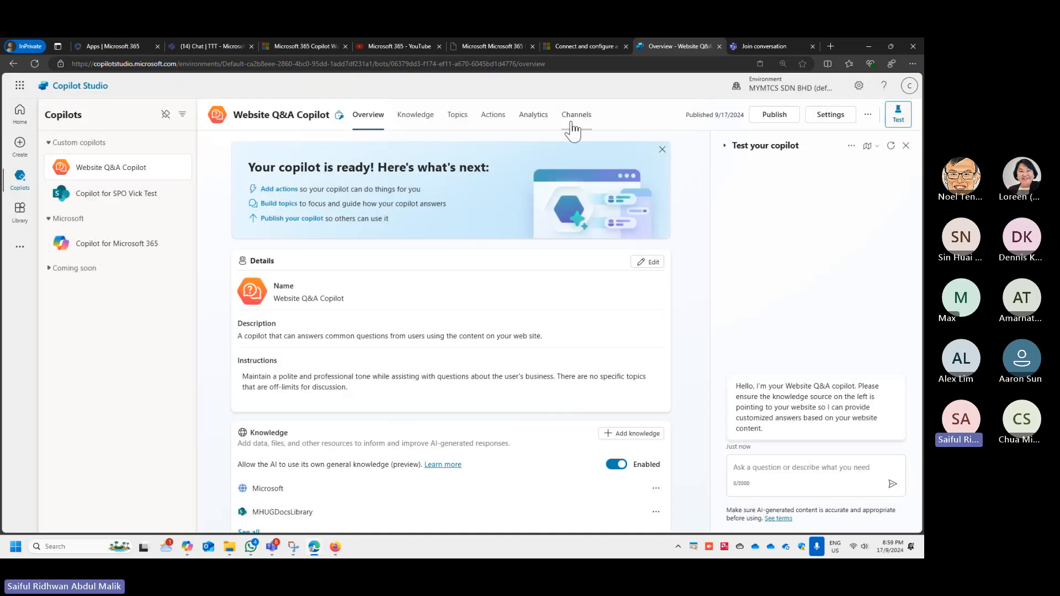
# - Examine the copilot's publishing channels and the Authentication options in its Security settings
pyautogui.click(575, 127)
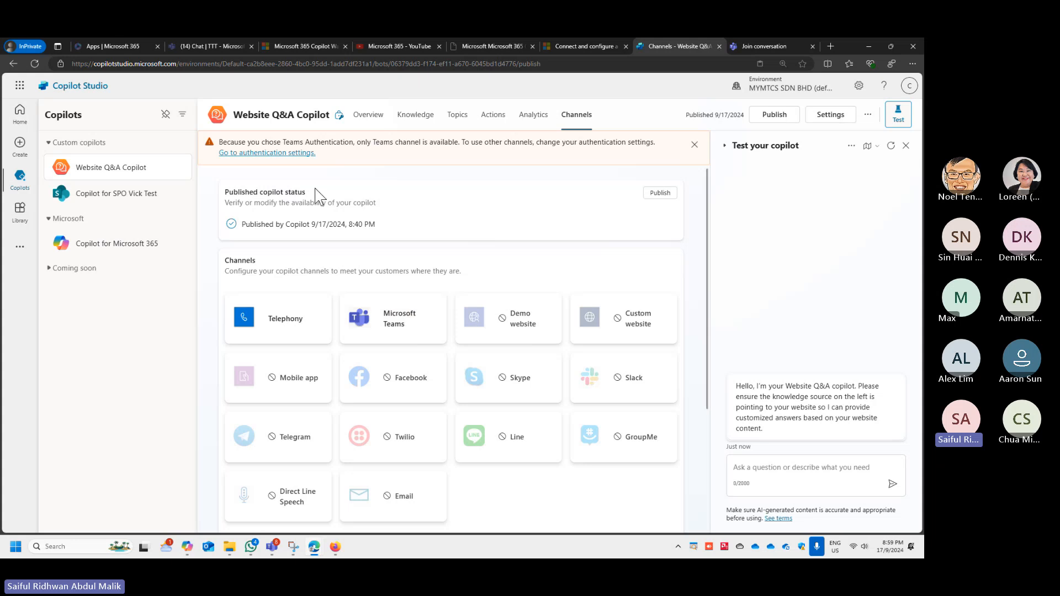
pyautogui.click(287, 153)
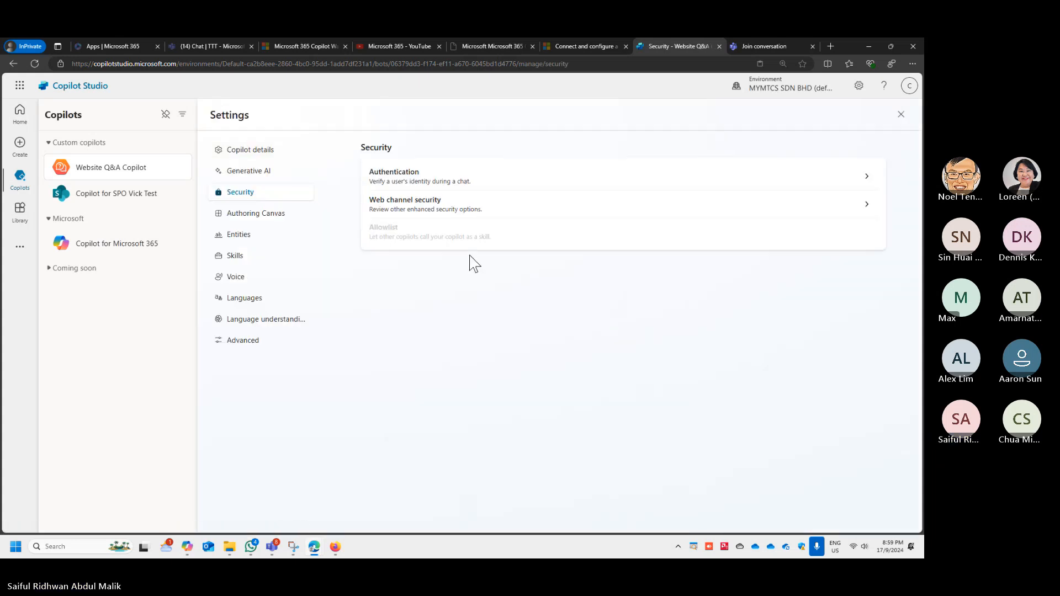
pyautogui.click(464, 178)
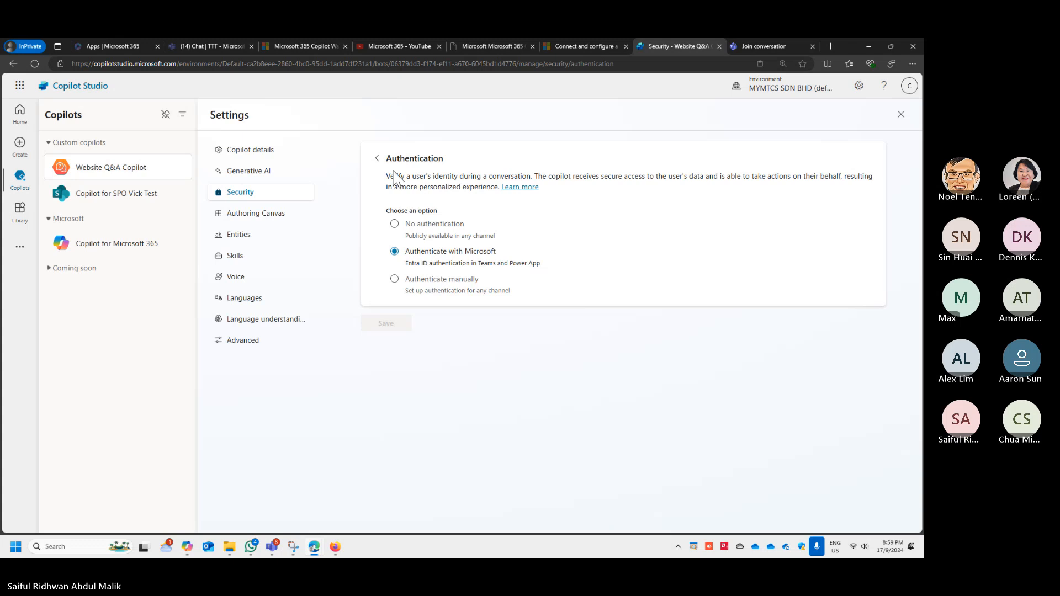
pyautogui.click(377, 159)
# - Switch to Microsoft Teams, reload its chat page and dismiss the incoming meeting notification
pyautogui.click(224, 47)
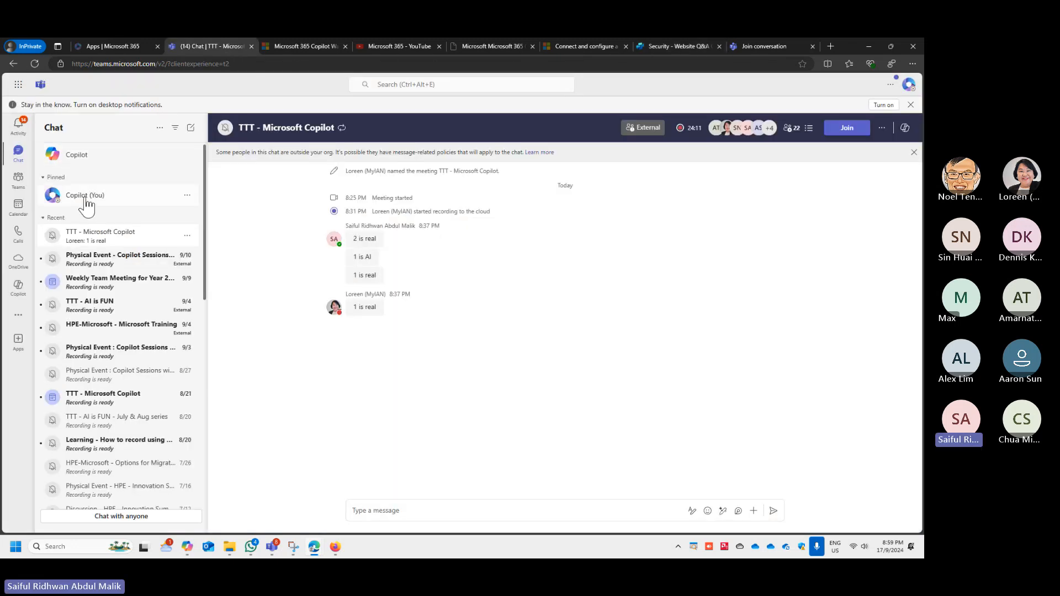
pyautogui.click(34, 63)
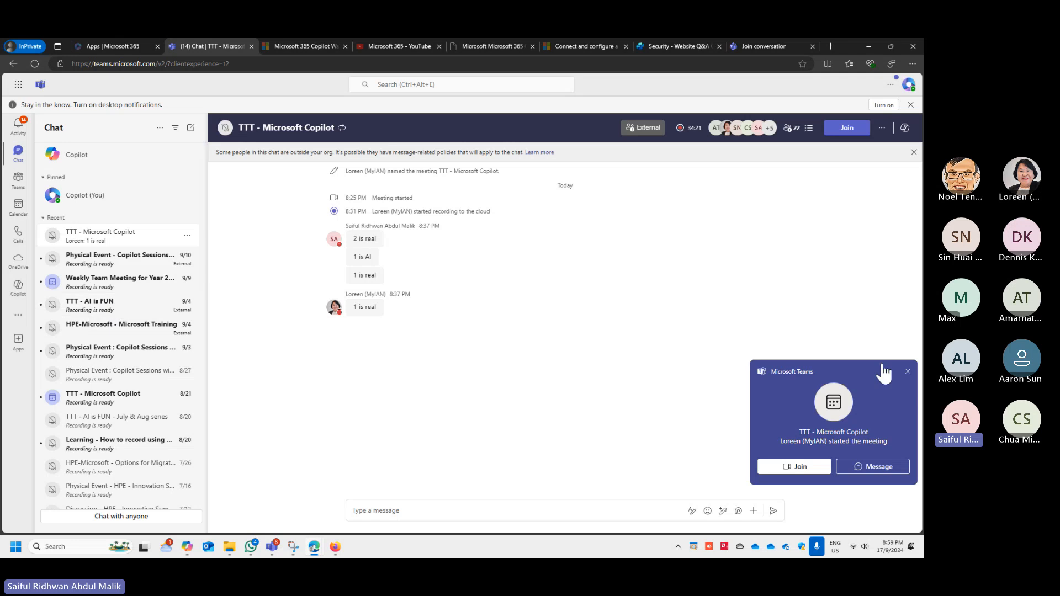
pyautogui.click(906, 370)
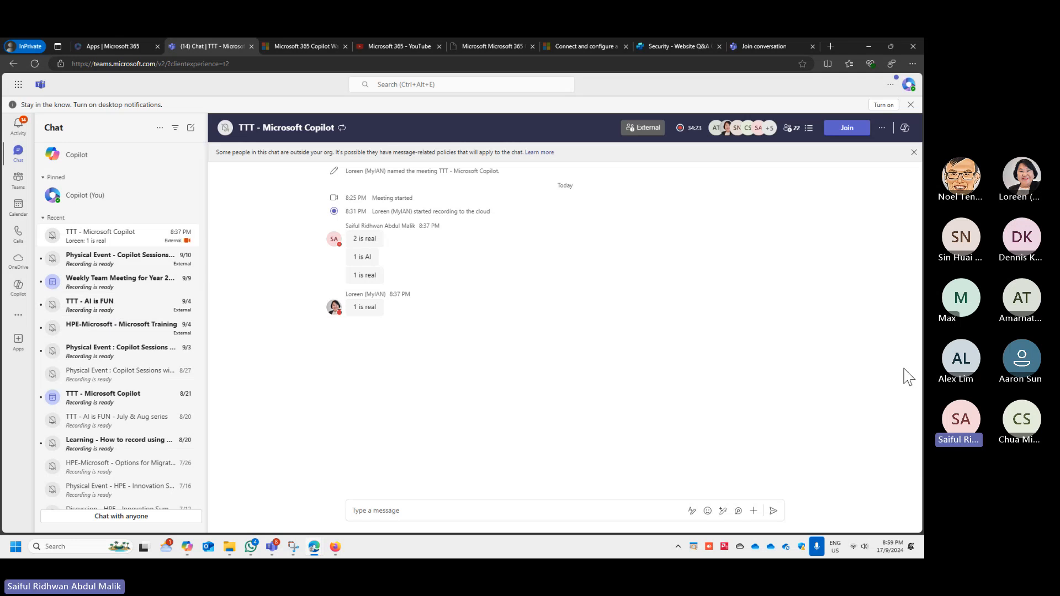
# - Show the list of joined teams and collapse the MHUG DocsLibrary team
pyautogui.click(77, 201)
pyautogui.click(21, 188)
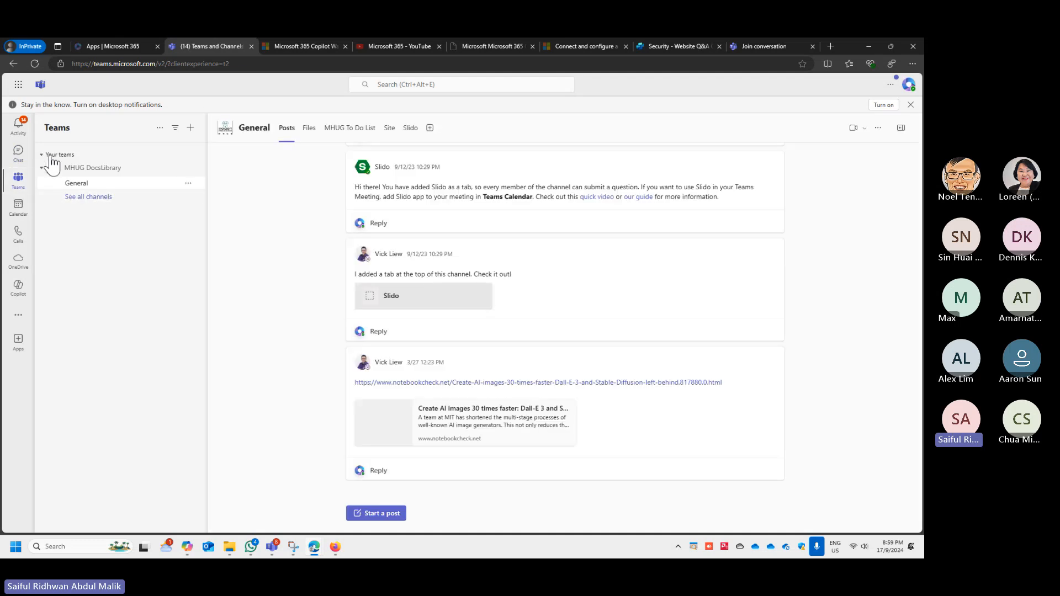
pyautogui.click(42, 155)
pyautogui.click(42, 155)
pyautogui.click(42, 168)
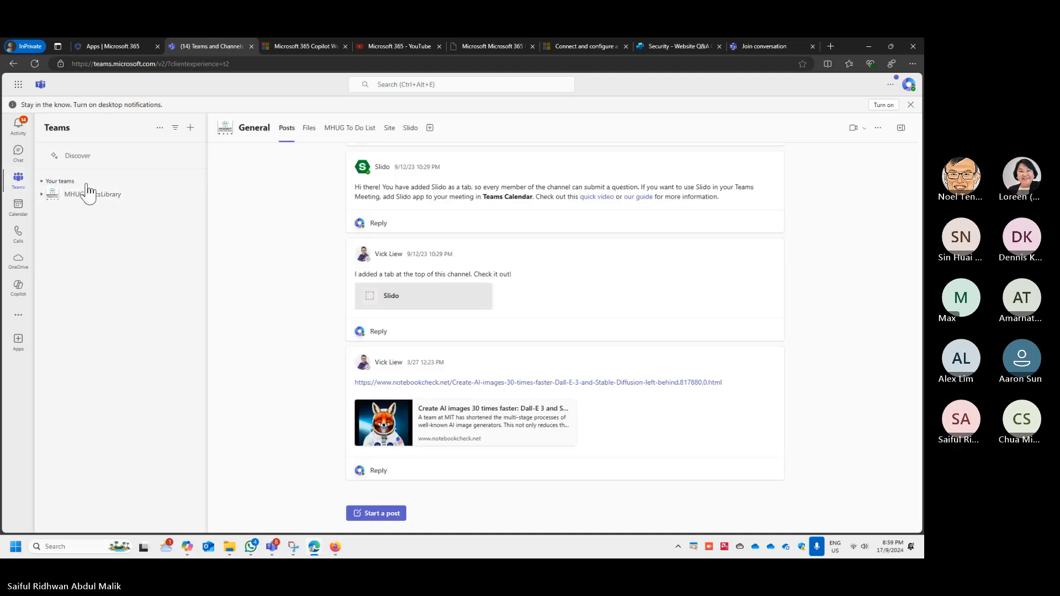
# - View the Discover feed and expand the MHUG DocsLibrary team in the list of joined teams
pyautogui.click(50, 182)
pyautogui.click(72, 155)
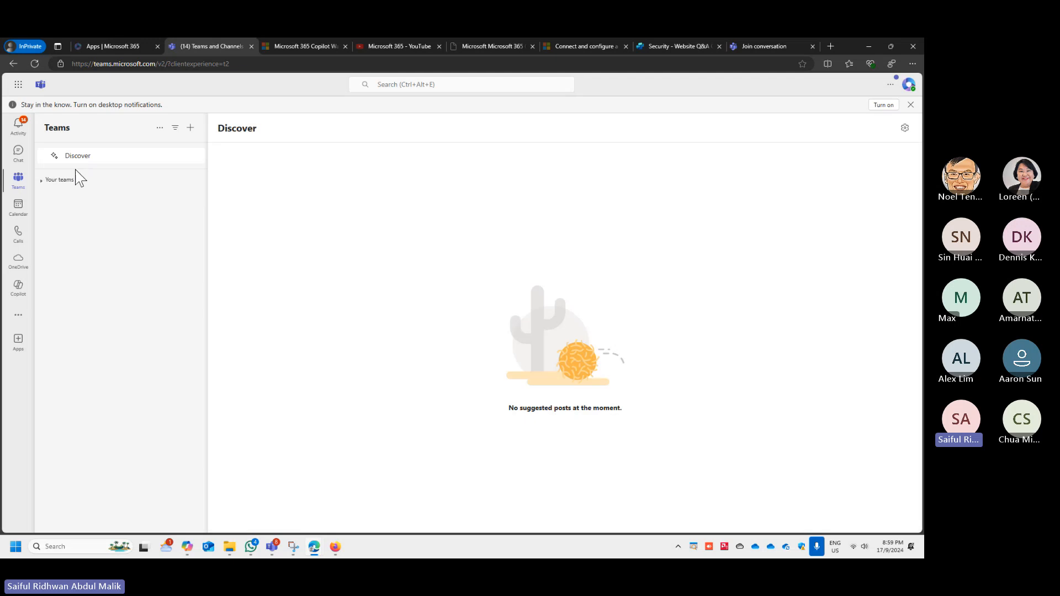
pyautogui.click(41, 182)
pyautogui.click(42, 196)
# - View the Copilot app and the list of additional Teams apps, and open the Copilot conversation in Chat
pyautogui.click(19, 287)
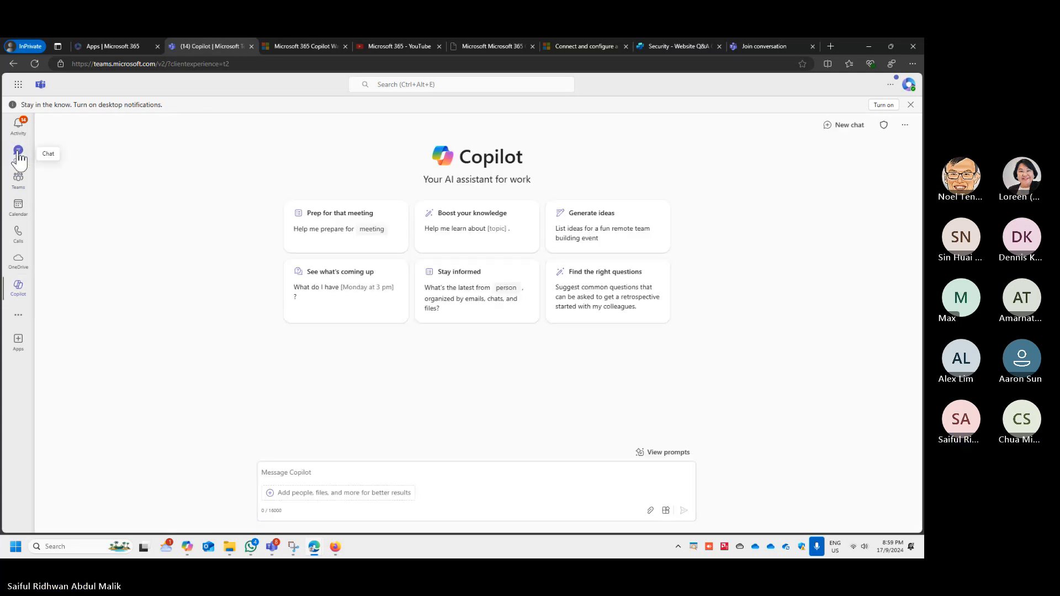
pyautogui.click(18, 152)
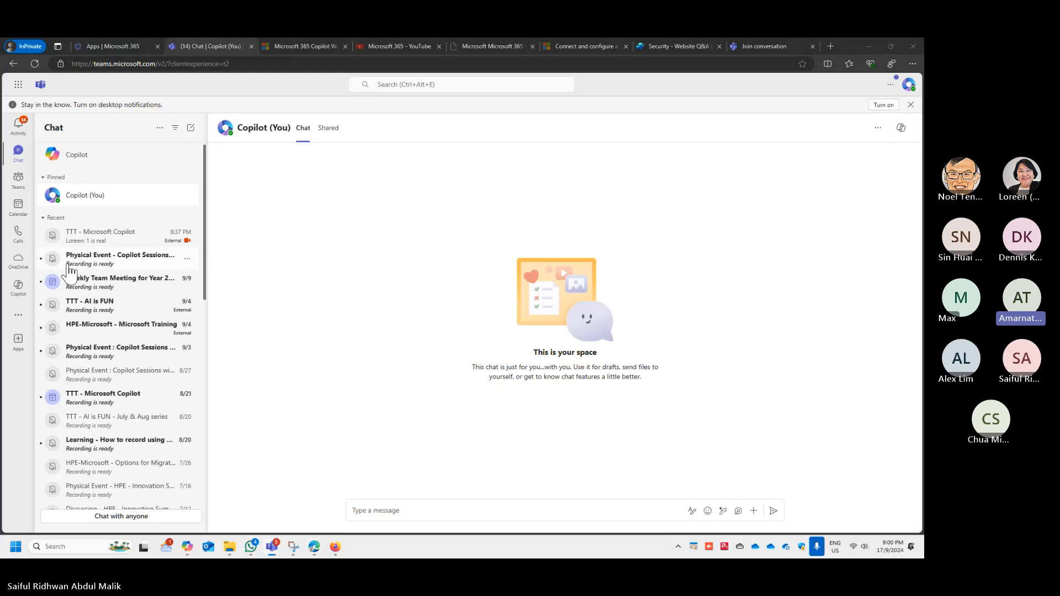
pyautogui.click(18, 315)
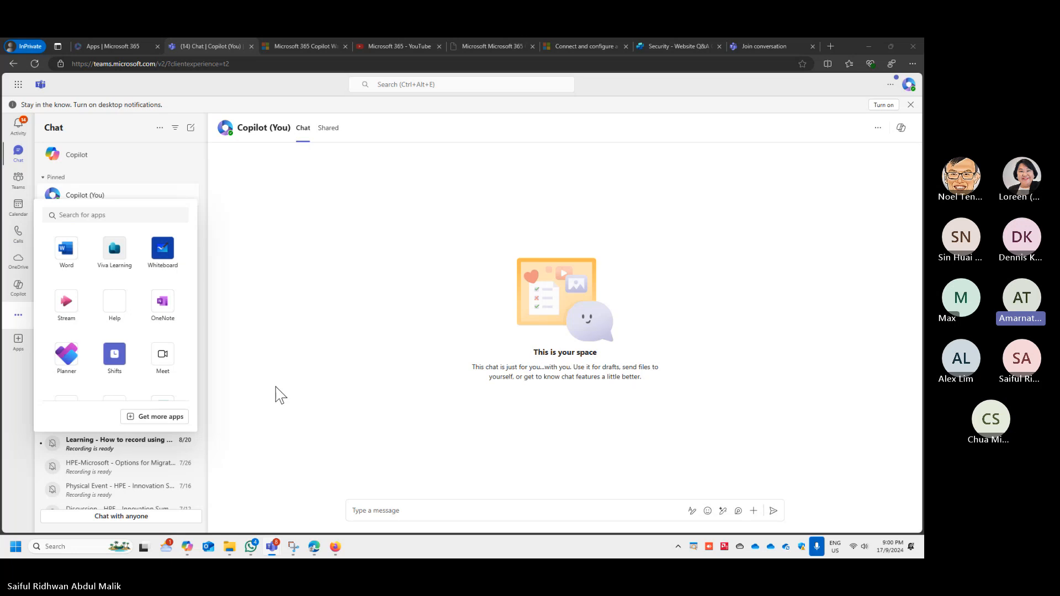
pyautogui.scroll(-3, 145, 359)
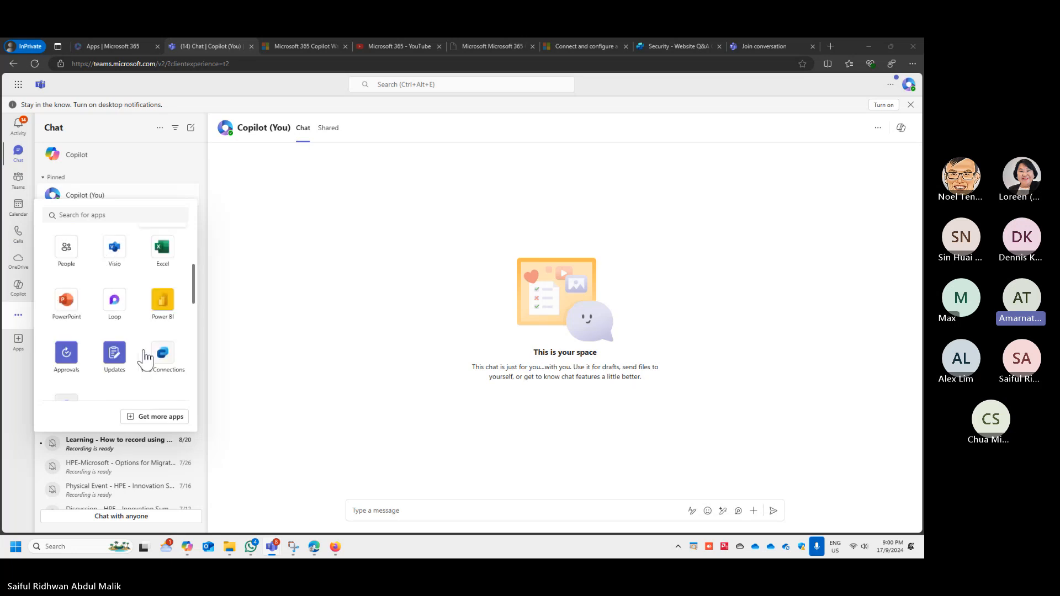
pyautogui.click(224, 266)
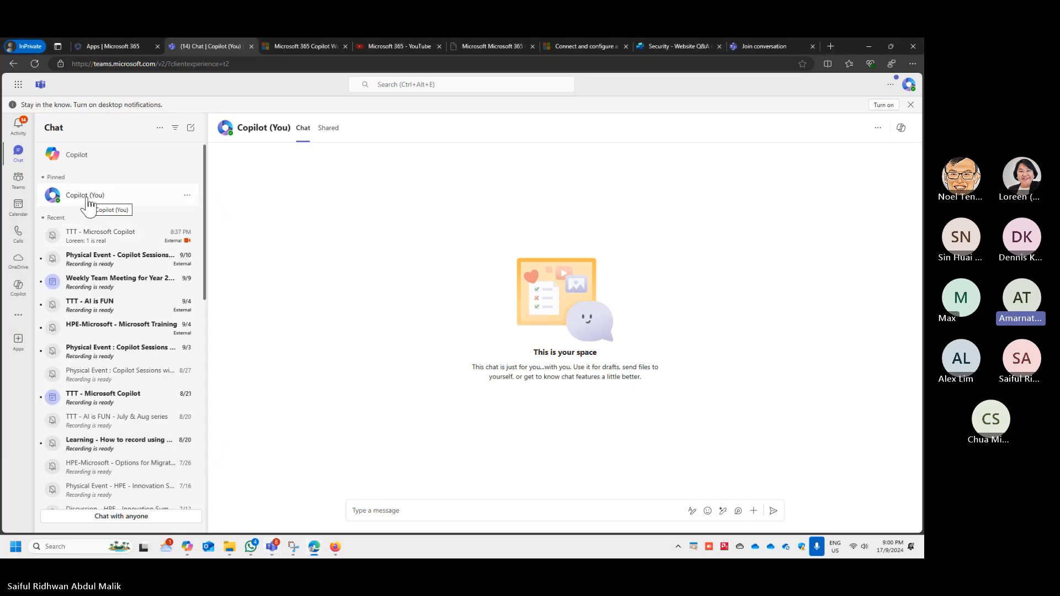
pyautogui.click(102, 159)
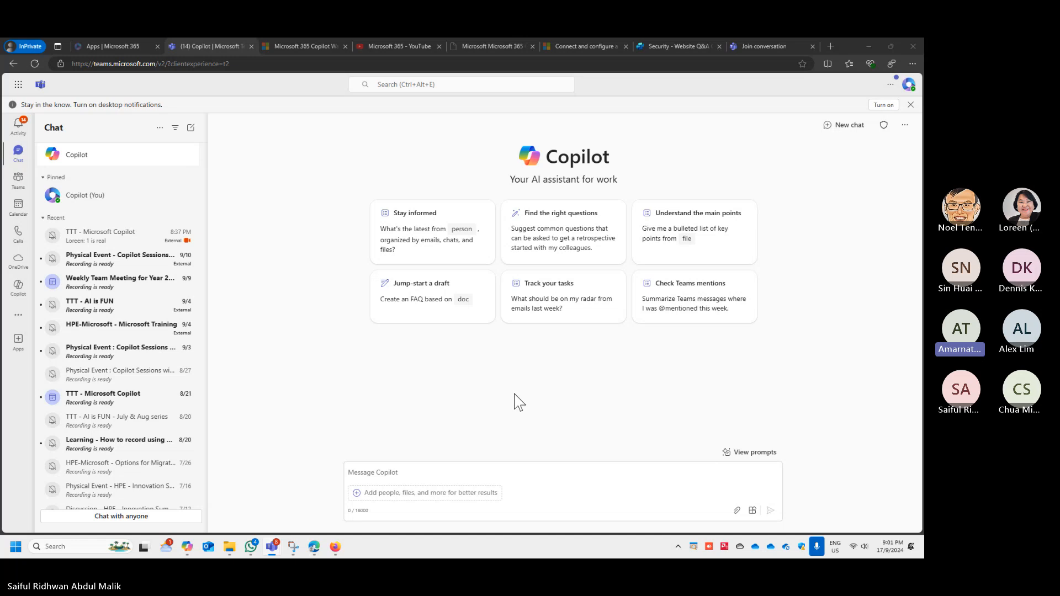
# - Look through the additional Teams apps again and show the standalone Copilot app before returning to Chat
pyautogui.click(18, 315)
pyautogui.scroll(-5, 123, 300)
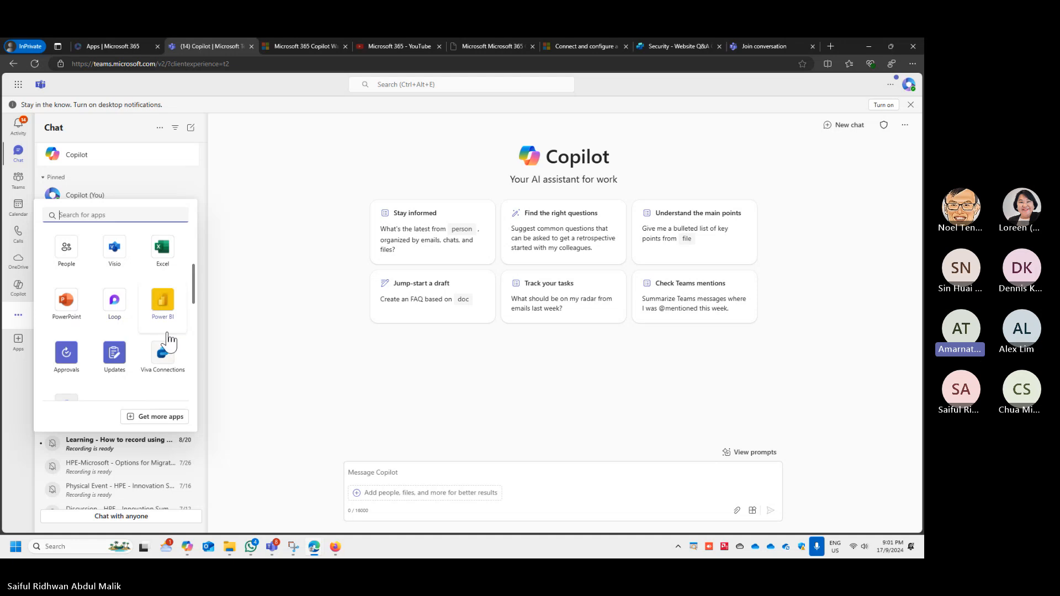
pyautogui.scroll(4, 149, 339)
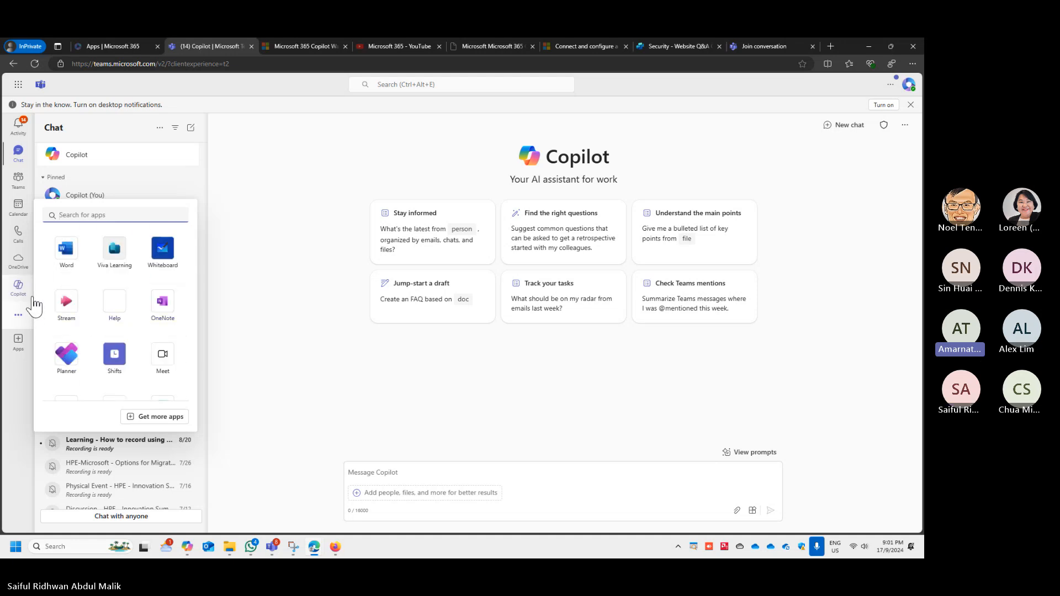
pyautogui.click(22, 286)
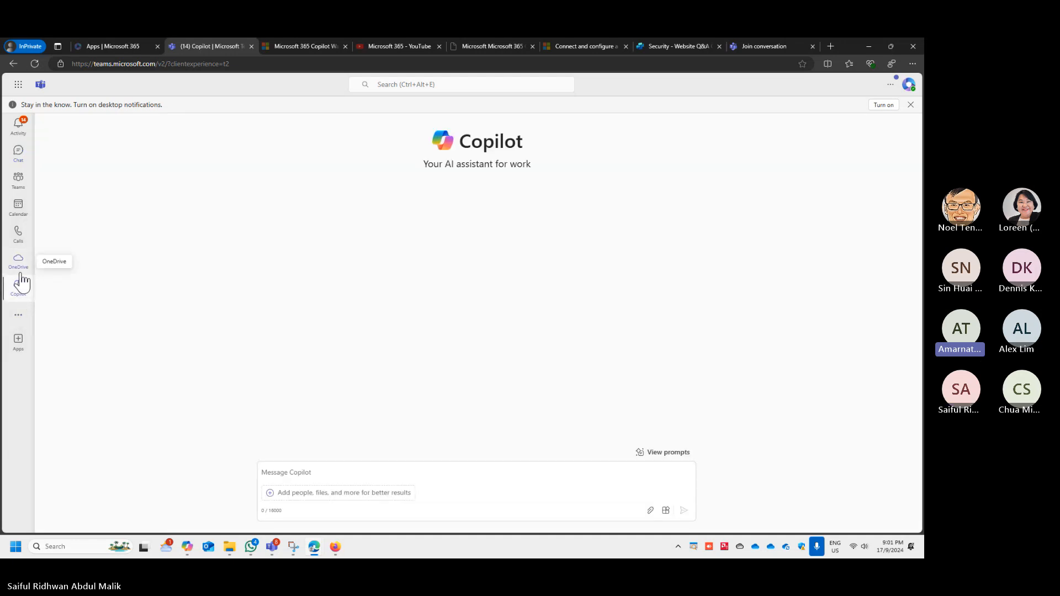
pyautogui.click(20, 153)
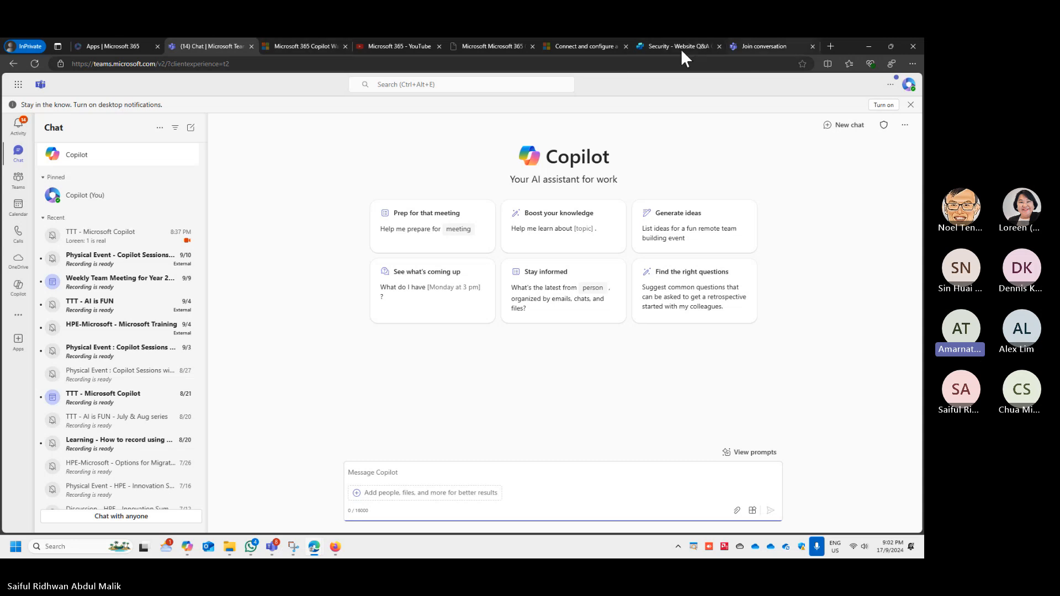
# - Check the signed-in account's profile details and unpin the Copilot (You) chat
pyautogui.click(95, 199)
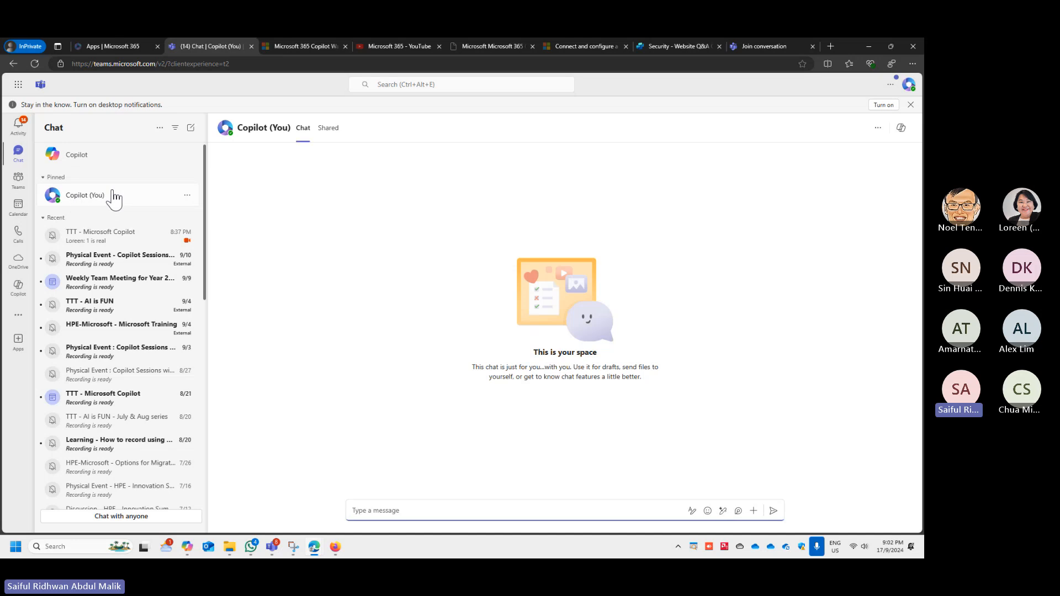
pyautogui.click(912, 87)
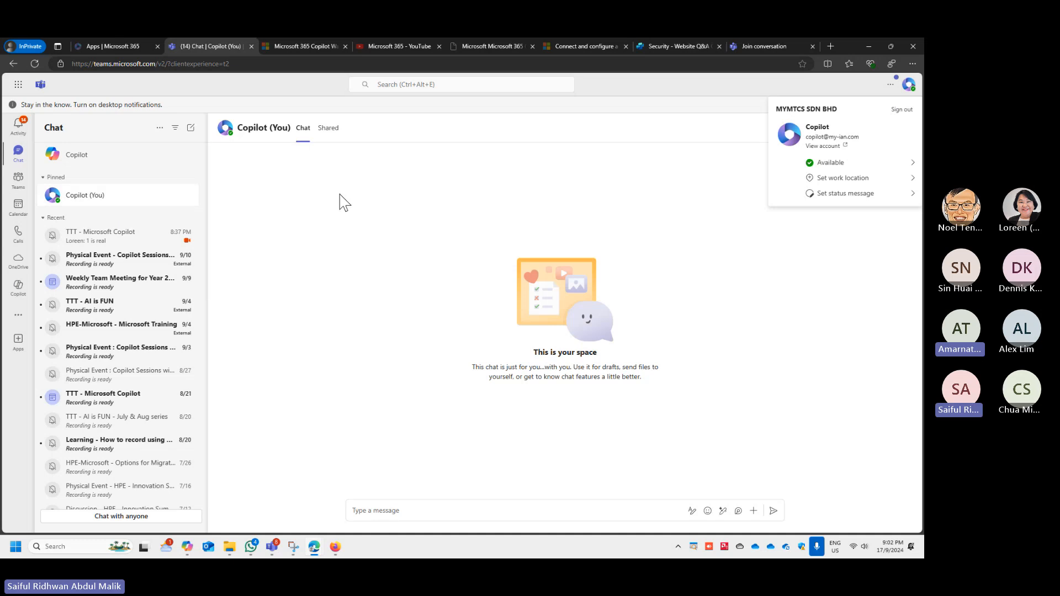
pyautogui.click(159, 210)
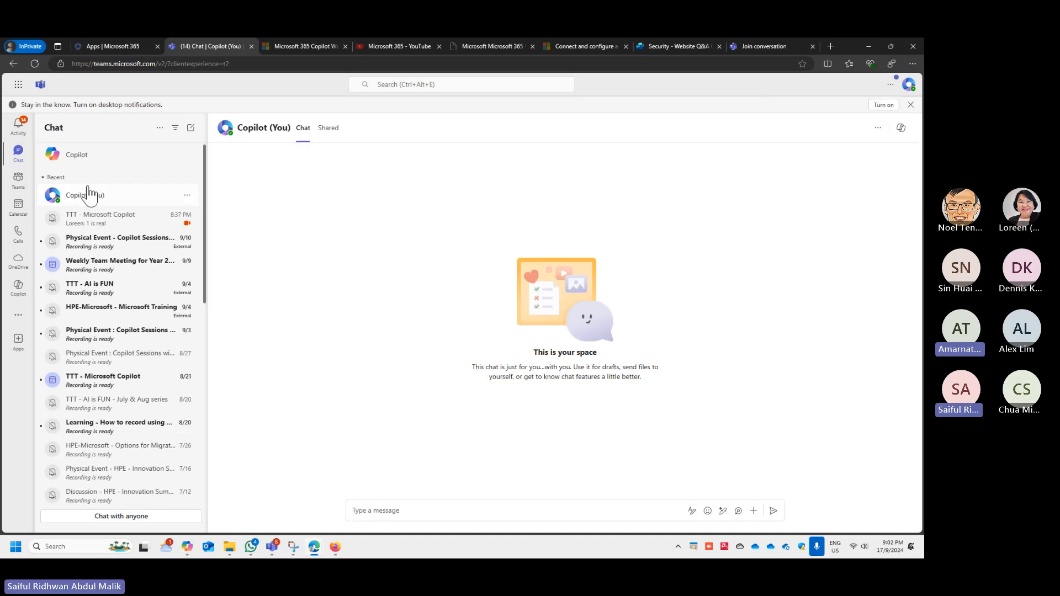
# - Open the TTT - Microsoft Copilot meeting chat and dismiss the desktop notifications banner
pyautogui.click(187, 195)
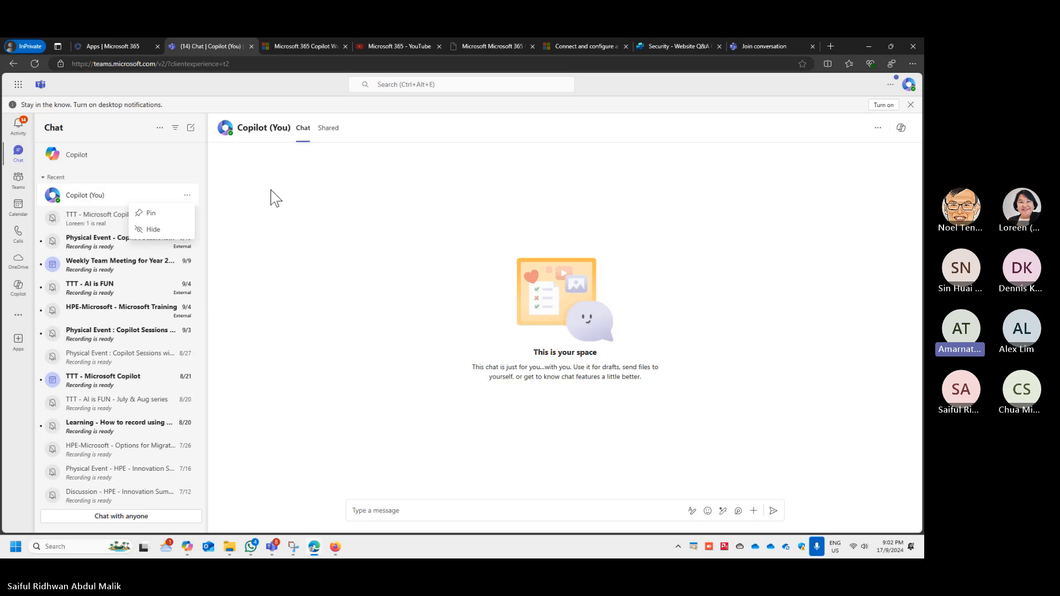
pyautogui.click(173, 233)
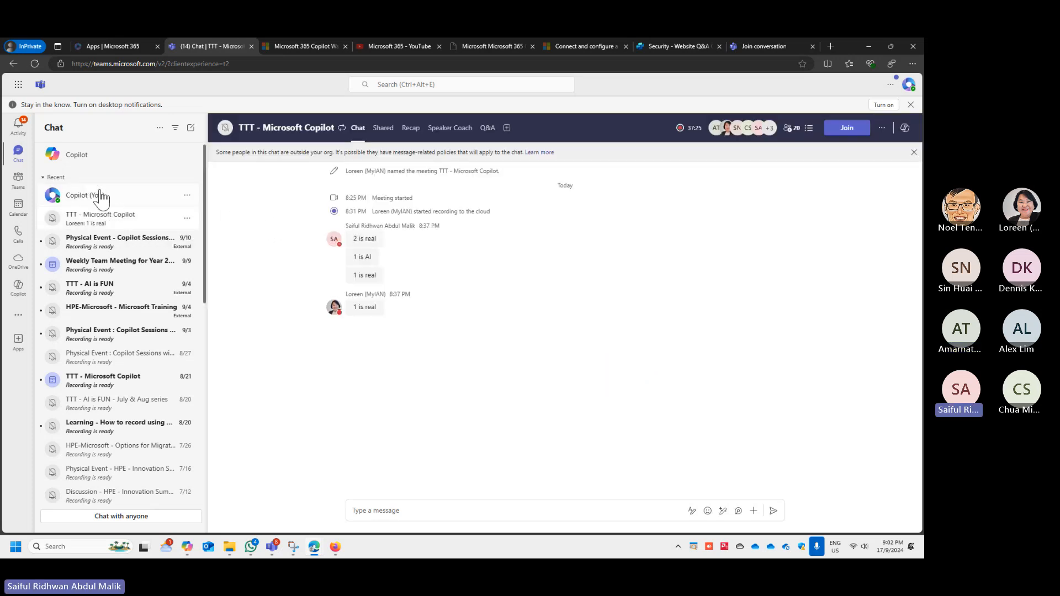
pyautogui.click(911, 105)
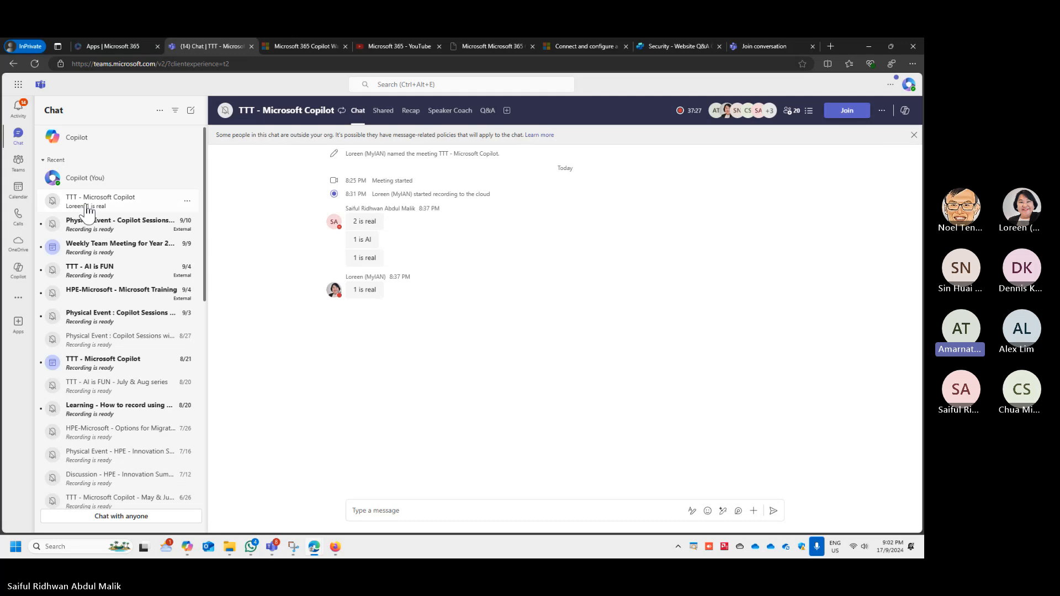
# - Examine the Copilot app, the joined teams and the full list of additional Teams apps
pyautogui.click(19, 271)
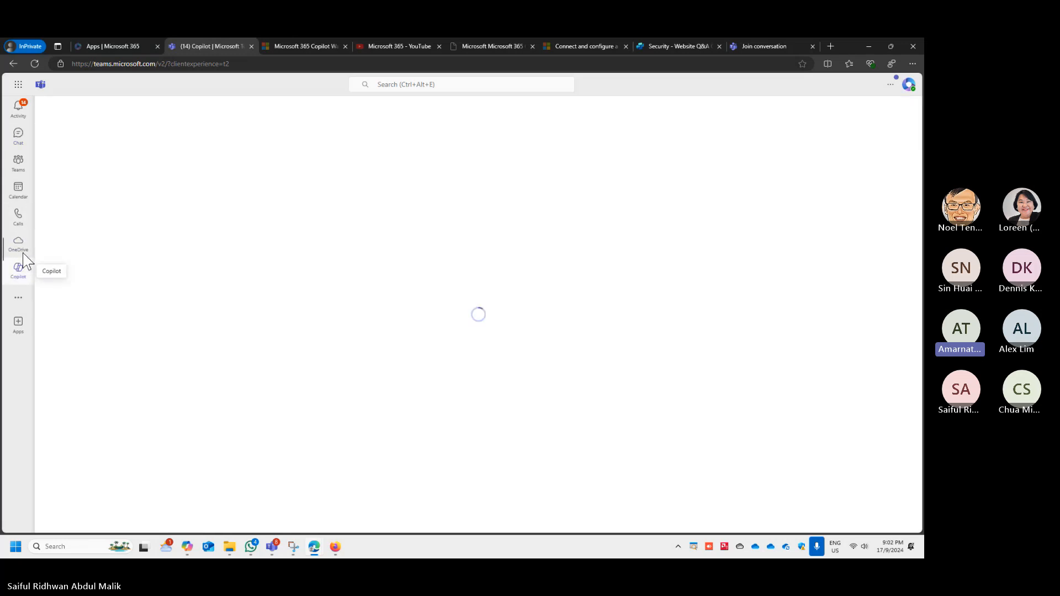
pyautogui.click(21, 166)
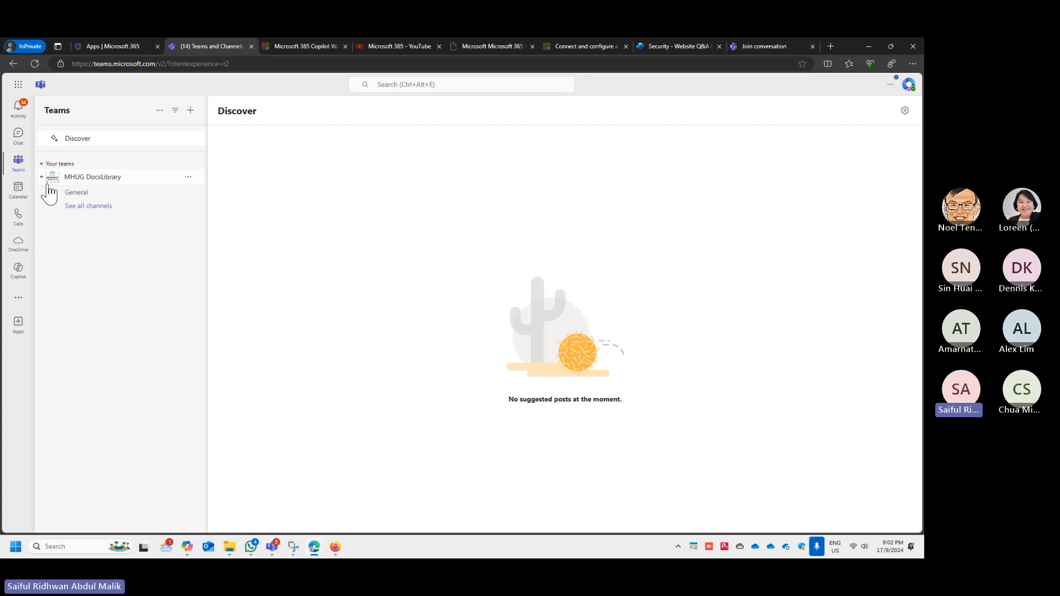
pyautogui.click(19, 297)
pyautogui.scroll(-5, 160, 282)
pyautogui.scroll(4, 169, 281)
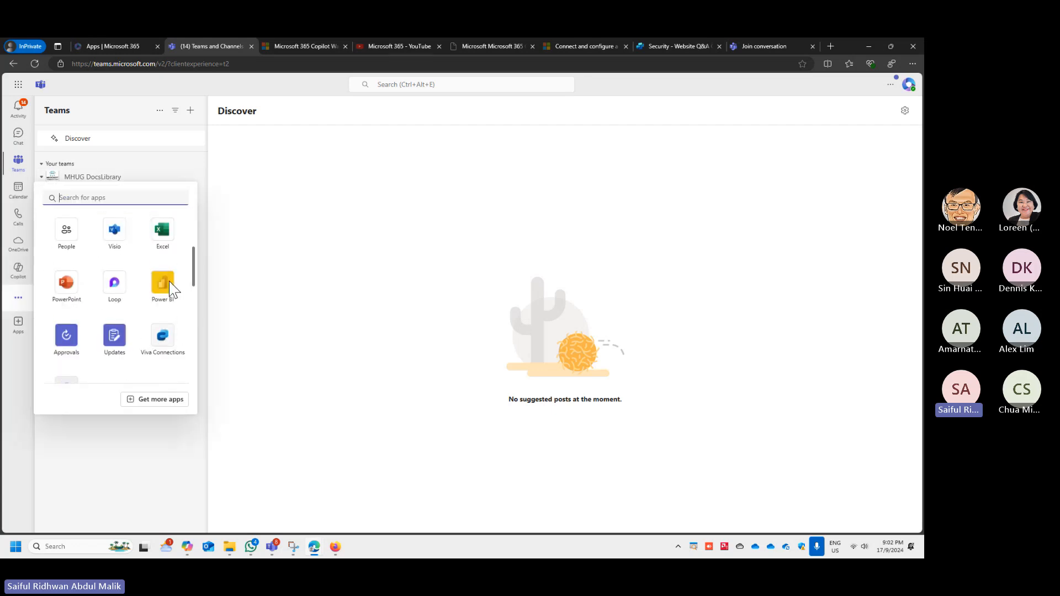
pyautogui.scroll(-1, 148, 301)
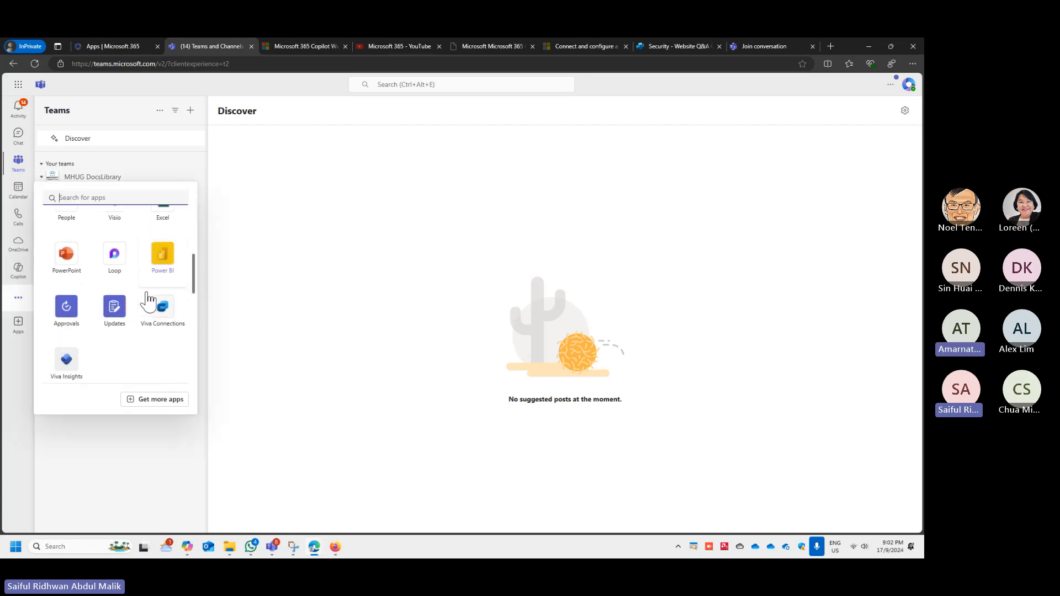
pyautogui.scroll(3, 149, 301)
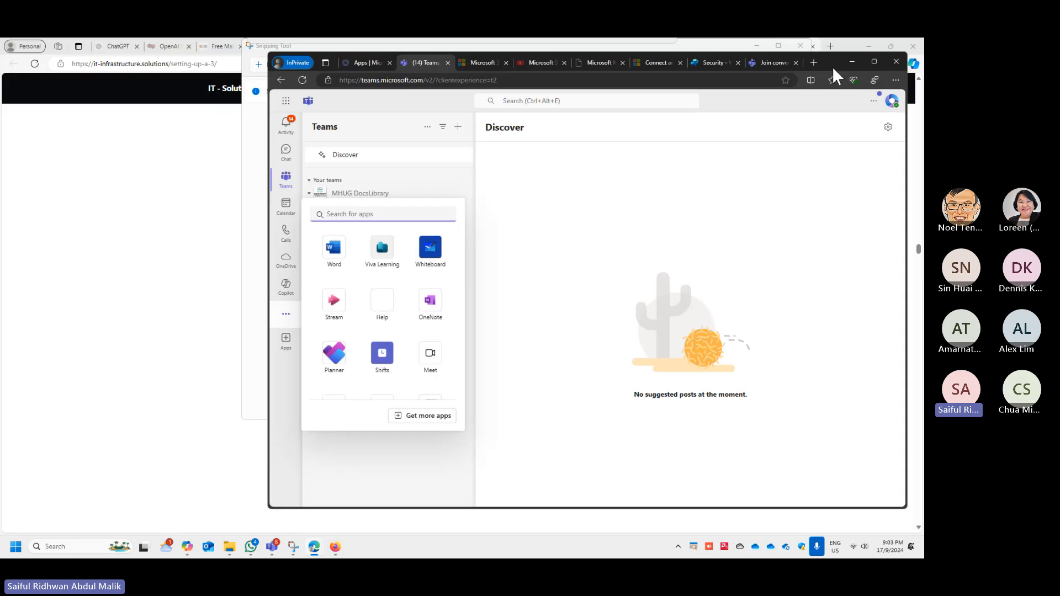
# - Reposition and widen the browser window, and view the Web channel security settings in Copilot Studio
pyautogui.moveTo(850, 46); pyautogui.dragTo(569, 78)
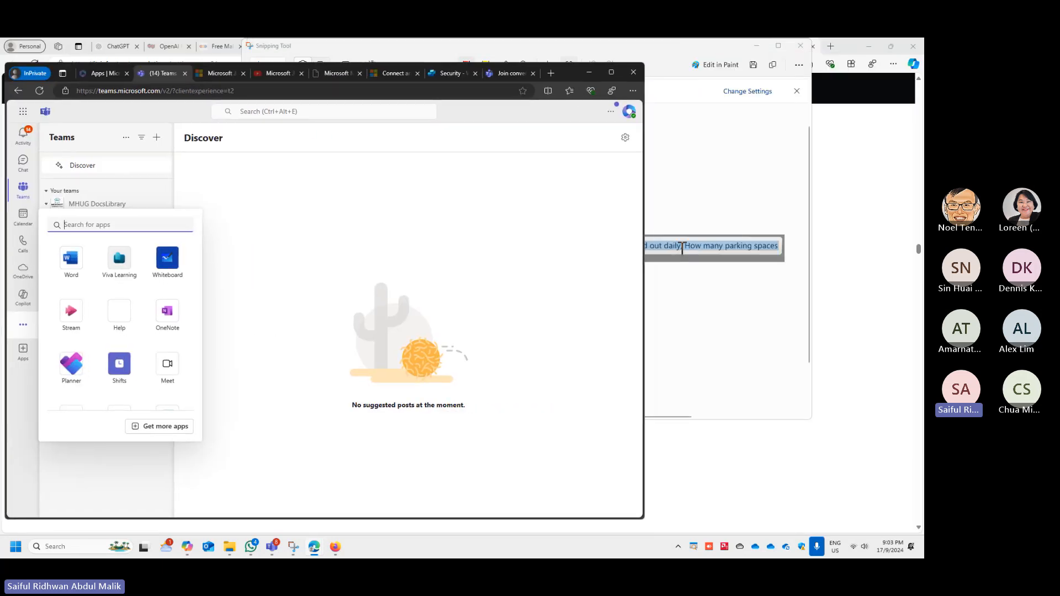
pyautogui.moveTo(644, 259); pyautogui.dragTo(908, 265)
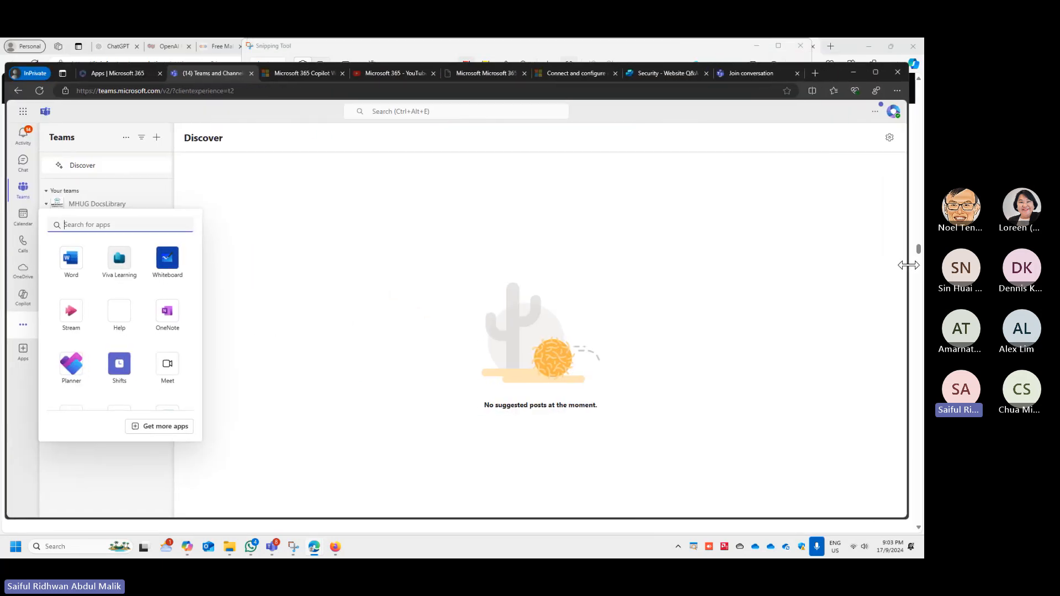
pyautogui.click(486, 75)
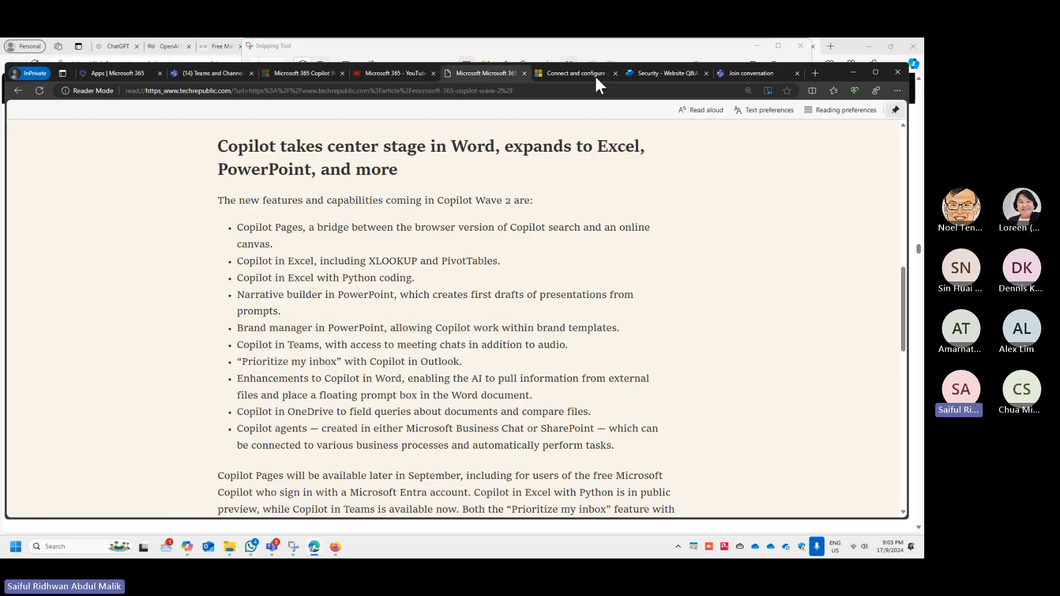
pyautogui.click(651, 73)
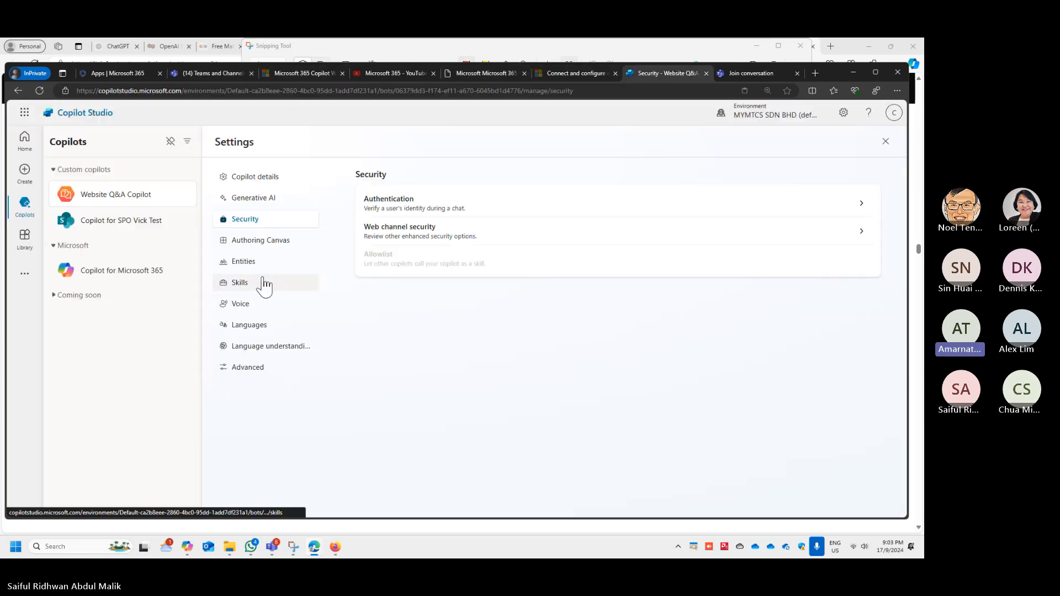
pyautogui.click(443, 232)
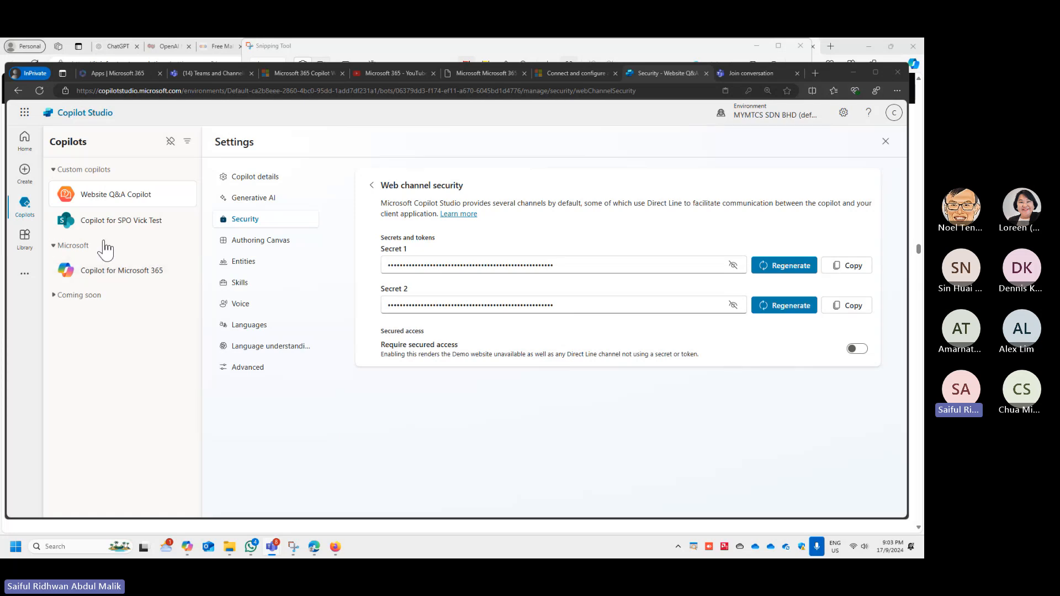
# - Browse the connectors in the Copilot Studio Library and show the related Power Platform and AI integration links
pyautogui.click(28, 243)
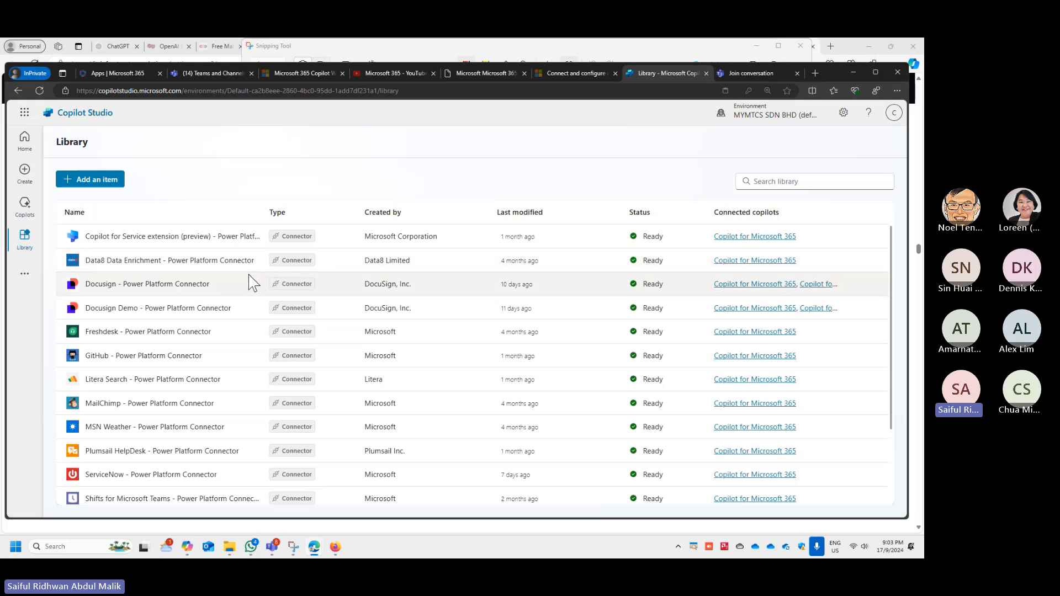
pyautogui.scroll(-1, 249, 274)
pyautogui.scroll(-1, 249, 274)
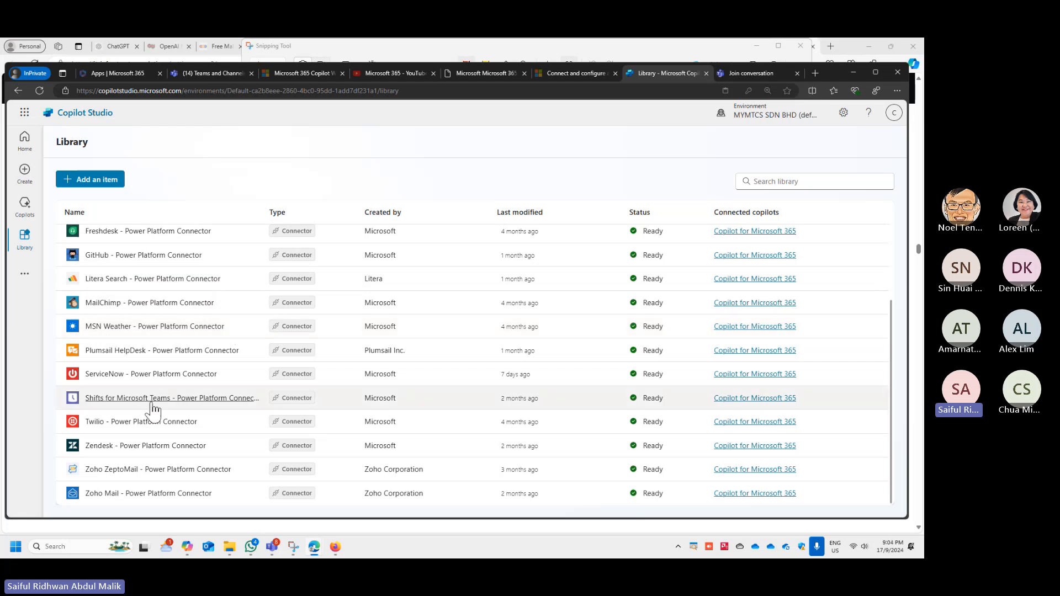
pyautogui.scroll(2, 177, 344)
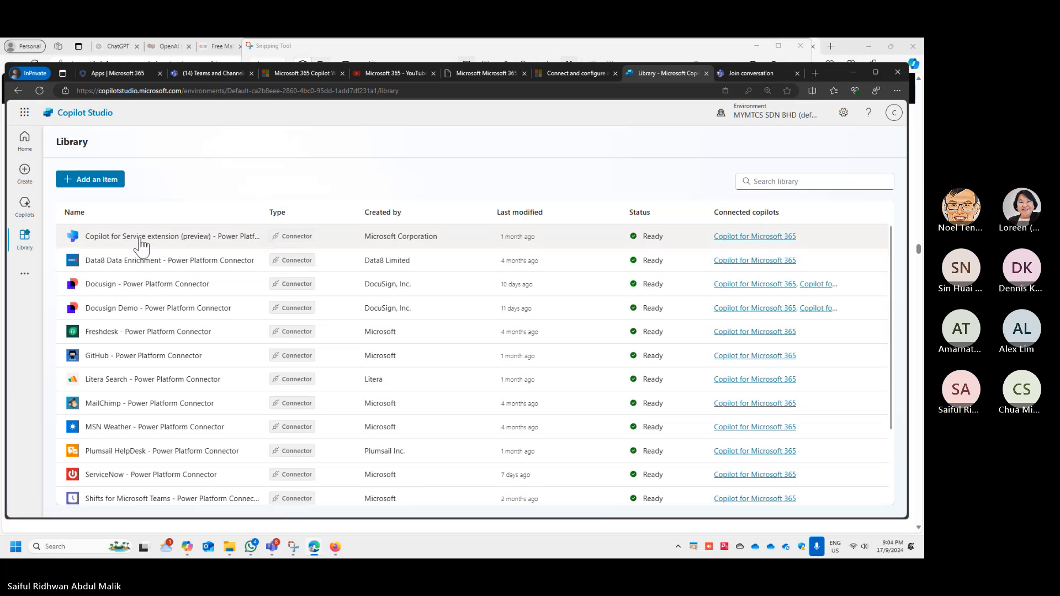
pyautogui.click(33, 273)
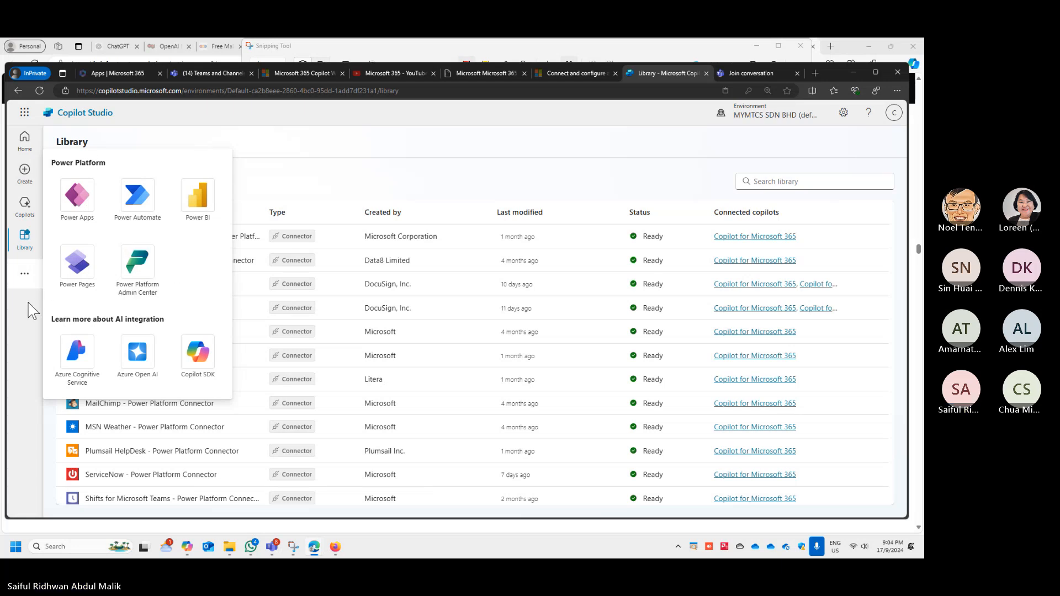
# - View the list of copilots and examine the creation options and templates for a new copilot
pyautogui.click(25, 207)
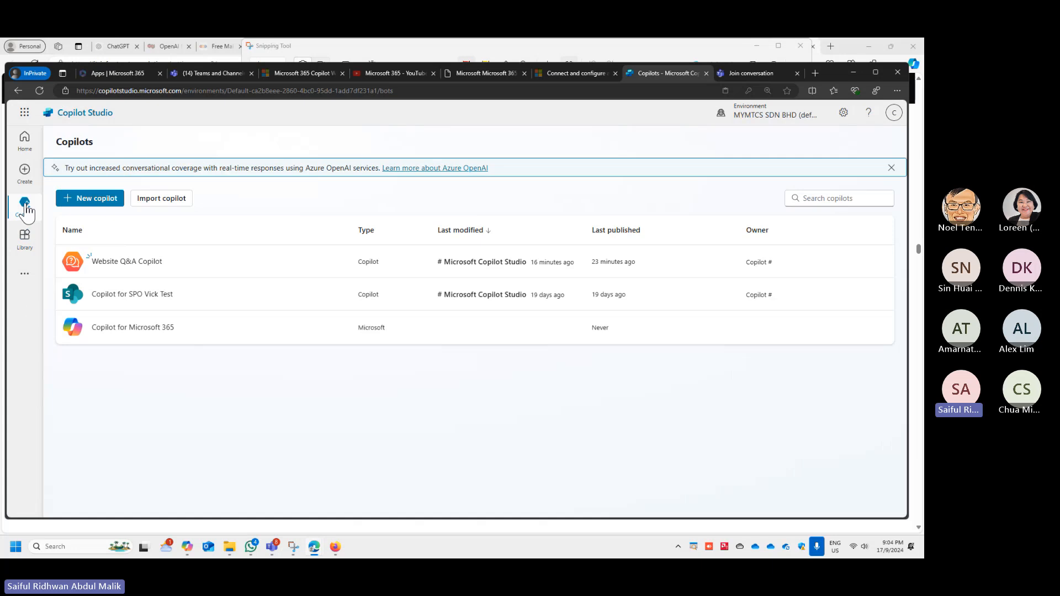
pyautogui.click(26, 171)
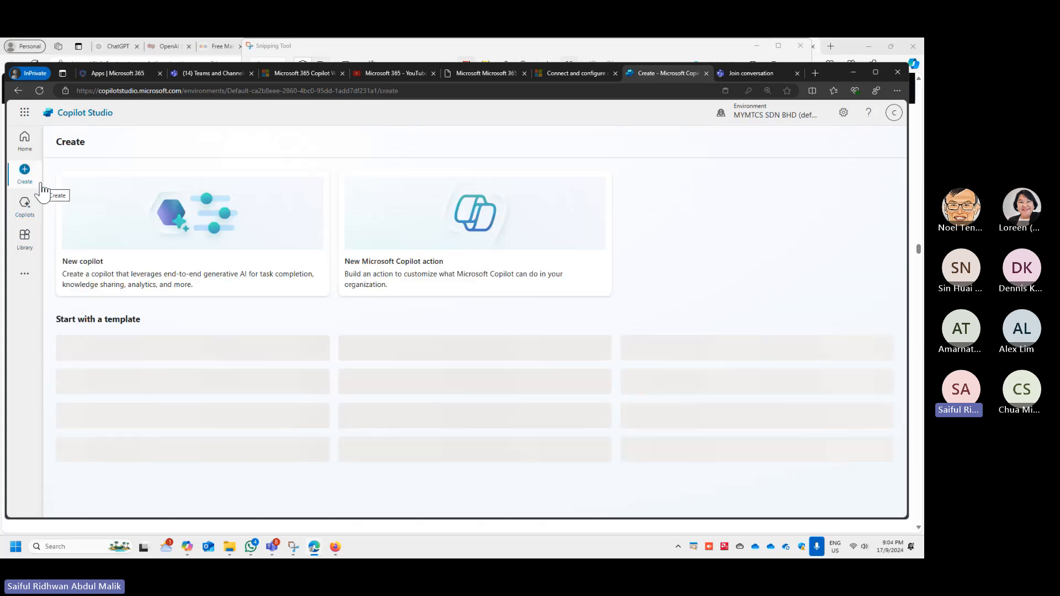
pyautogui.scroll(-2, 433, 274)
pyautogui.scroll(-1, 434, 274)
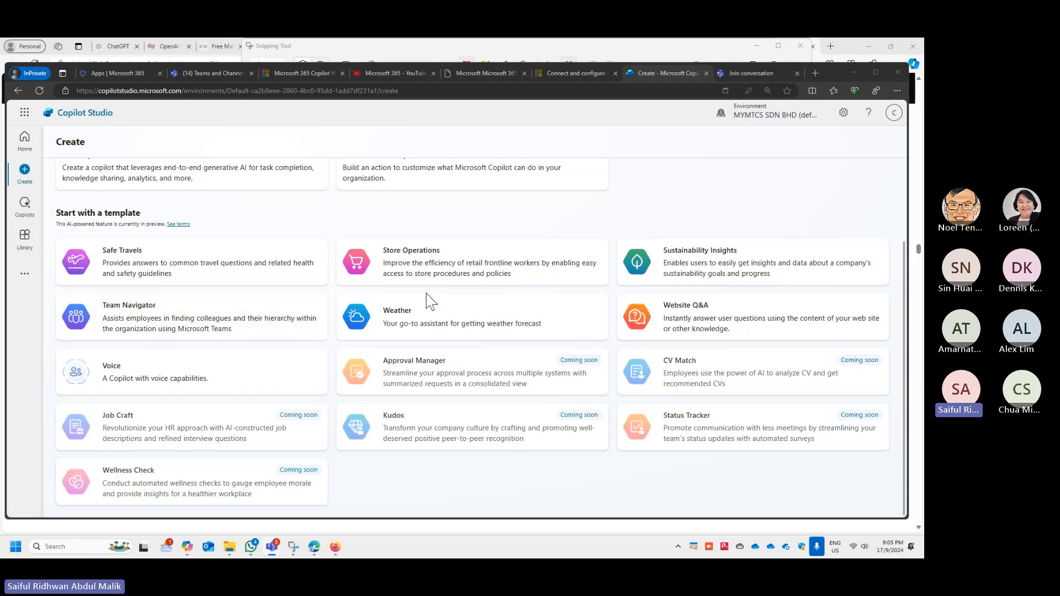
pyautogui.scroll(3, 438, 247)
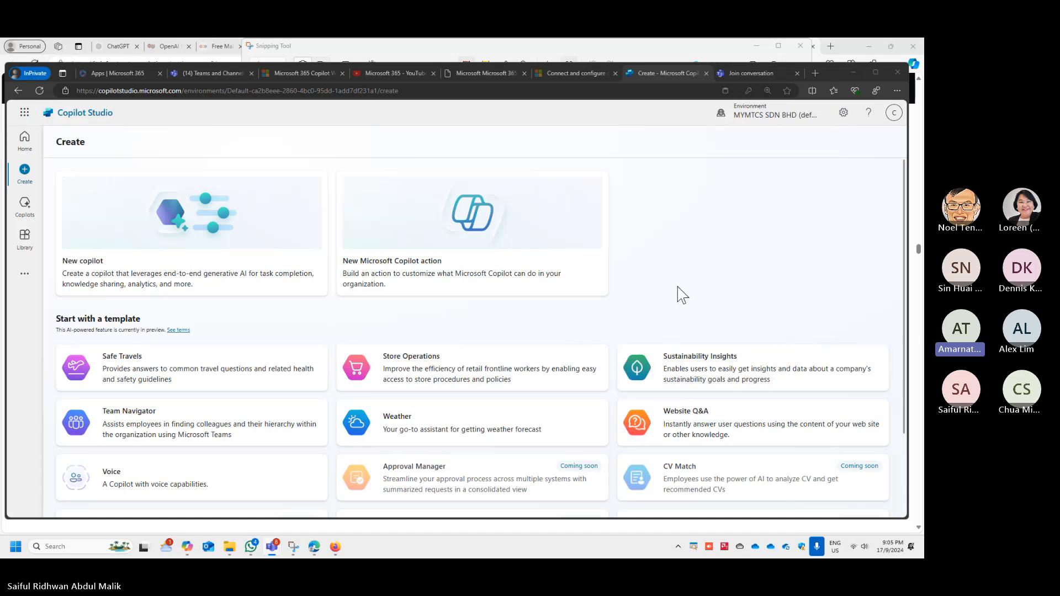
pyautogui.scroll(-2, 678, 287)
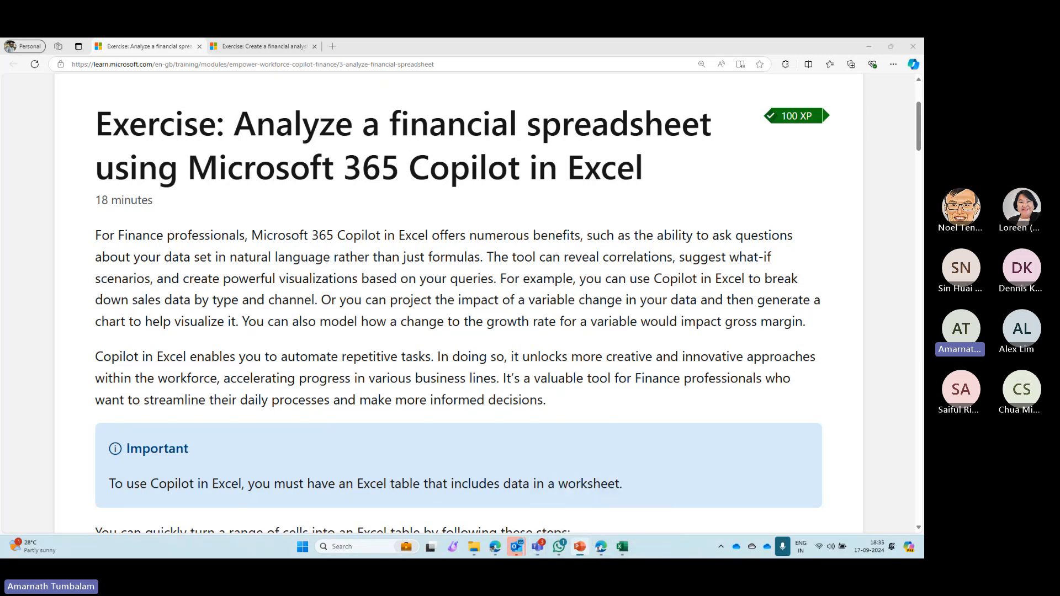
# - Switch to the Scenario.pptx presentation in PowerPoint, maximize it and show the four-part prompt slide in Reading View
pyautogui.moveTo(923, 75); pyautogui.dragTo(474, 119)
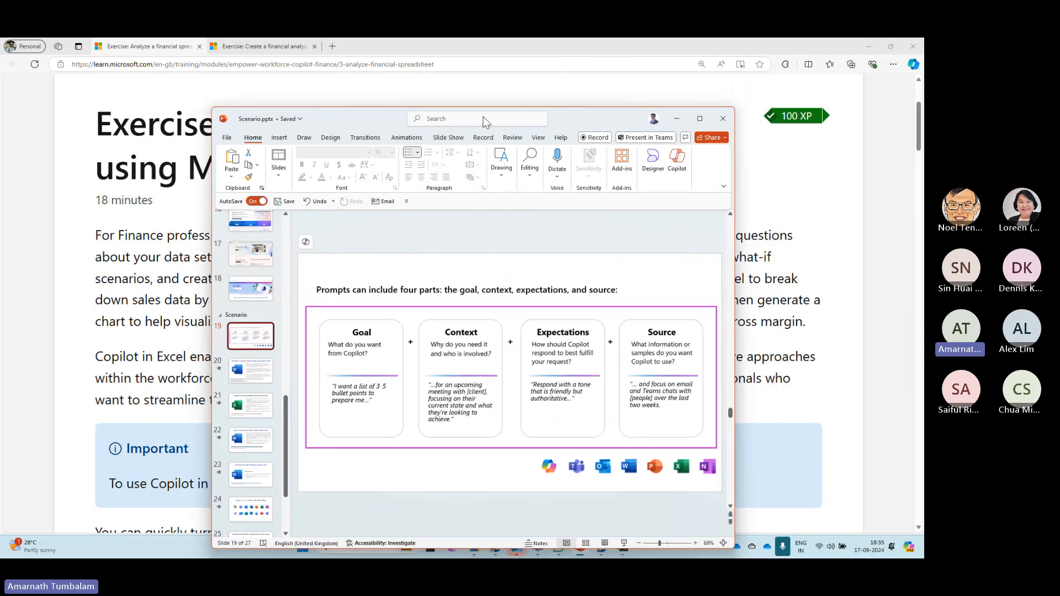
pyautogui.doubleClick(596, 113)
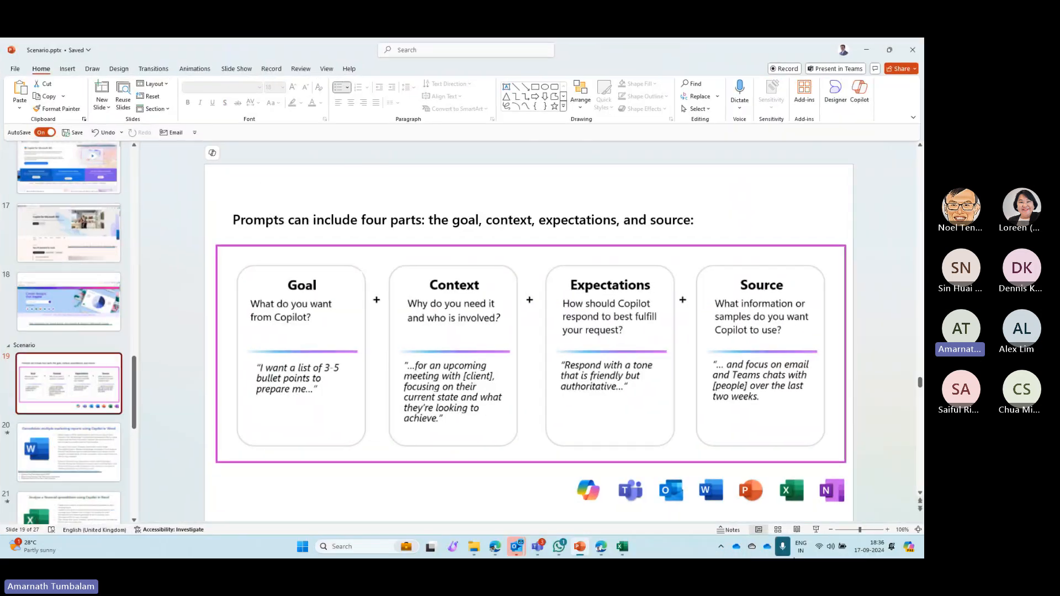
pyautogui.click(794, 528)
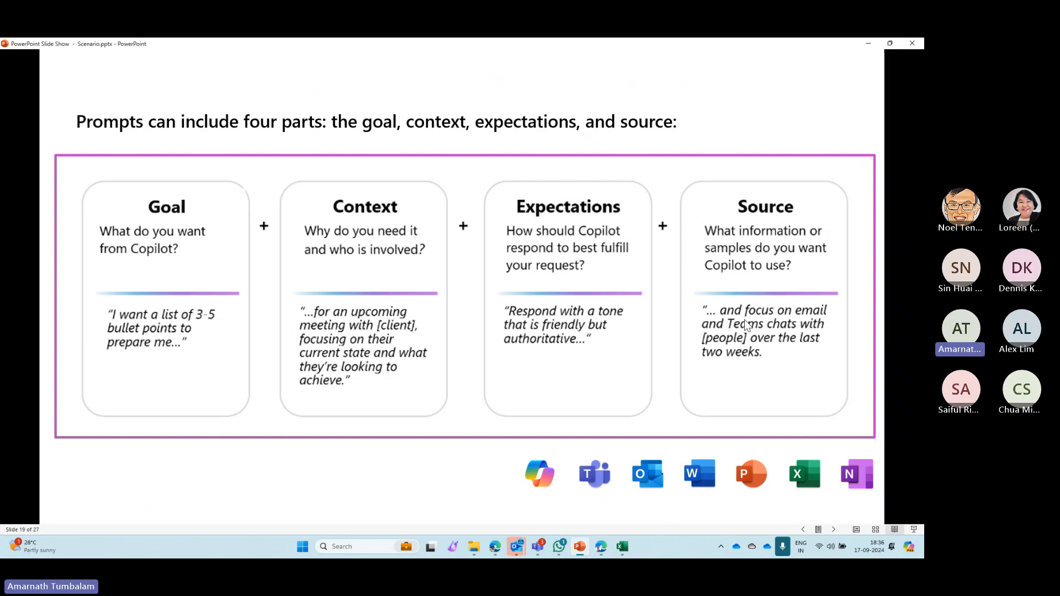
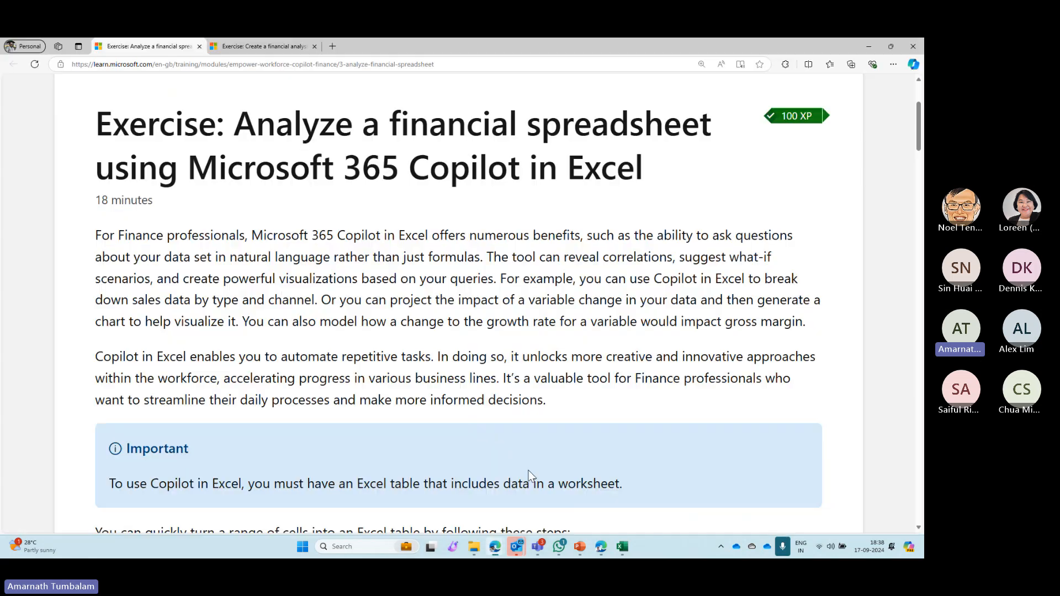
# - Review the financial spreadsheet exercise page, including the Excel table requirement and the Fabrikam Q1 marketing campaigns scenario
pyautogui.scroll(-10, 506, 418)
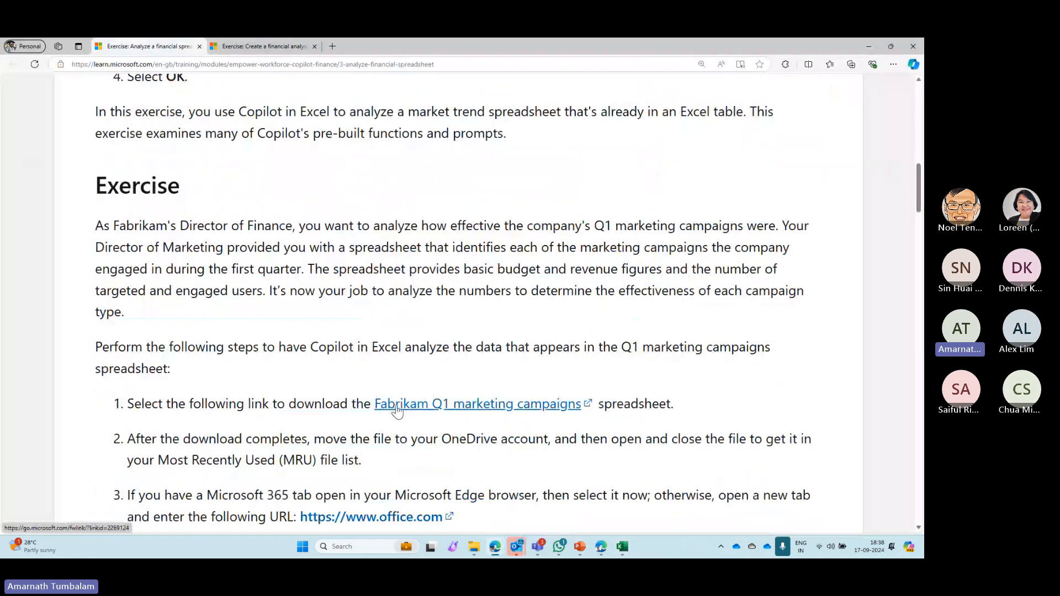
pyautogui.scroll(10, 294, 293)
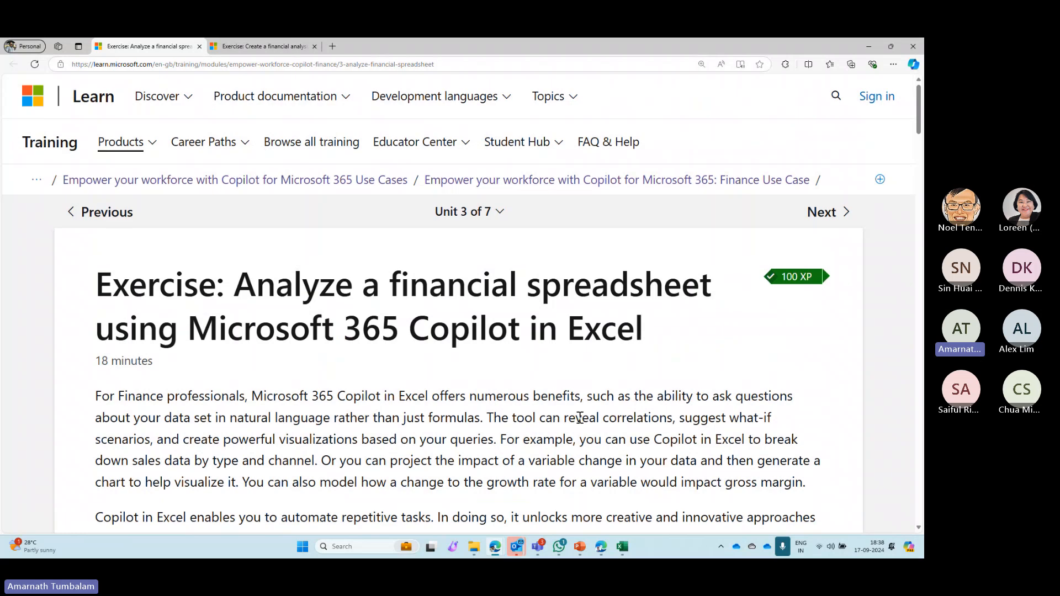
pyautogui.scroll(-9, 580, 418)
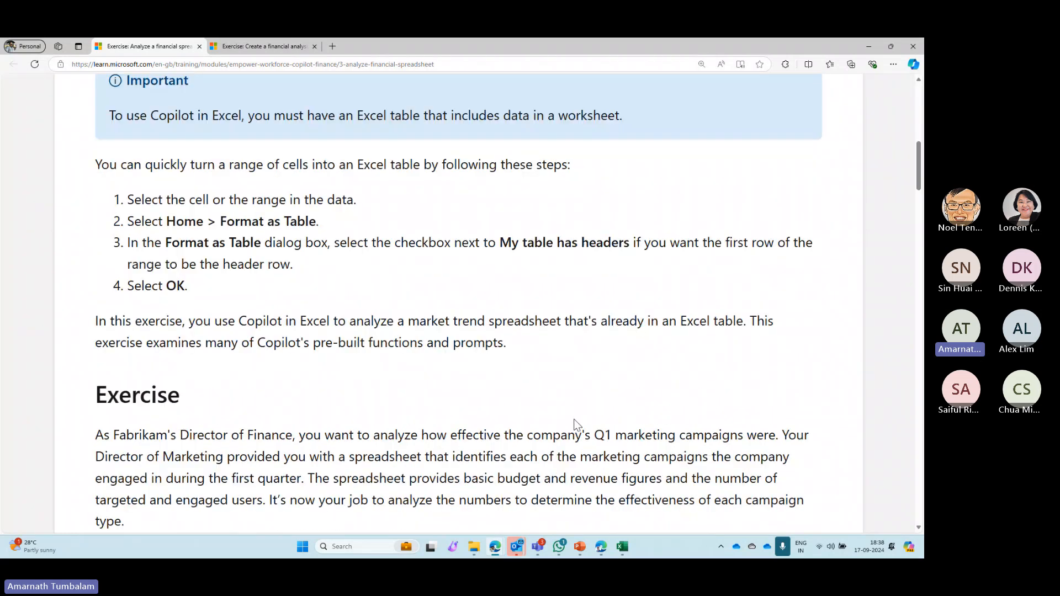
pyautogui.scroll(-1, 427, 265)
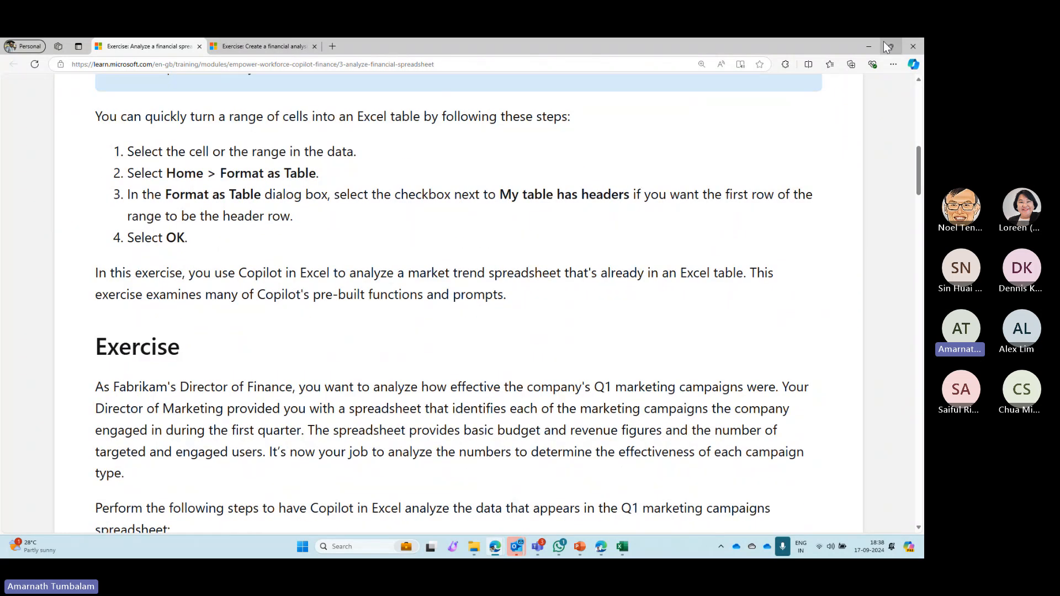
# - Switch to Fabrikam Q1 marketing campaigns.xlsx in Excel, select the whole campaign table A1:H13 and open Copilot
pyautogui.click(883, 42)
pyautogui.click(724, 404)
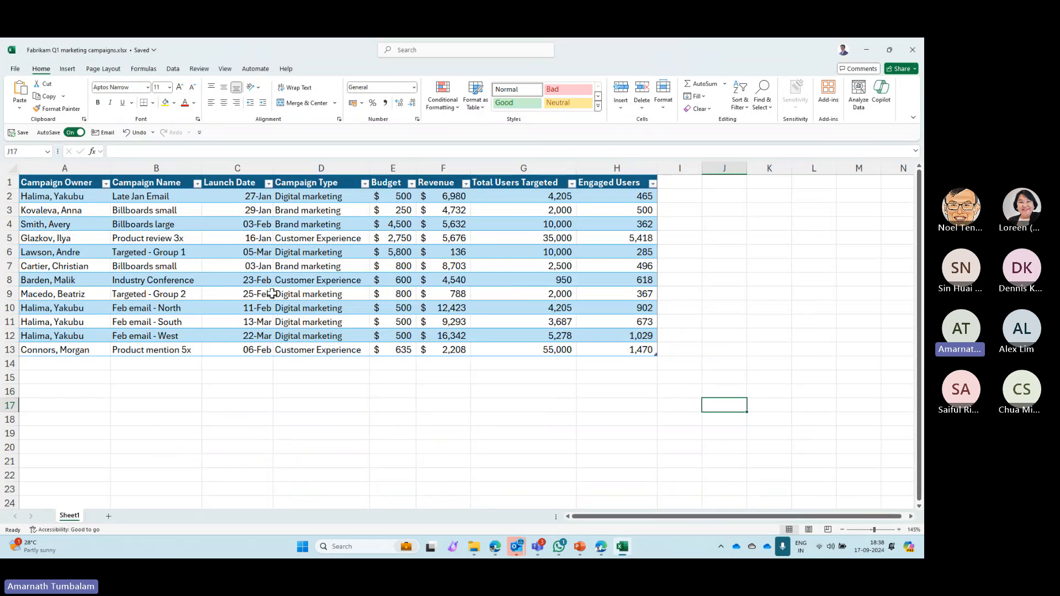
pyautogui.click(58, 180)
pyautogui.moveTo(58, 180); pyautogui.dragTo(651, 350)
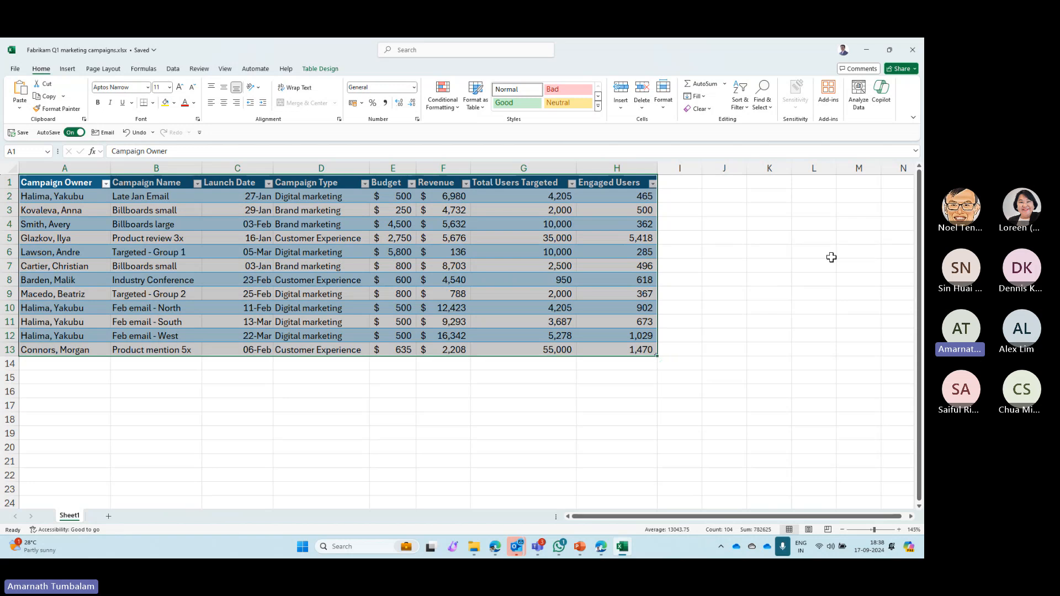
pyautogui.click(881, 105)
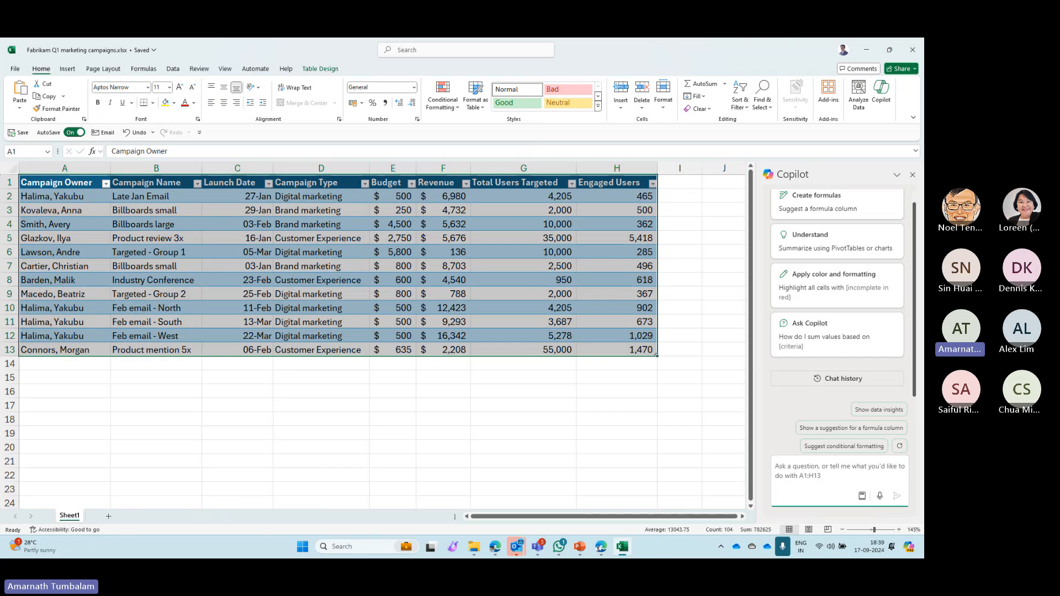
# - Submit the Copilot prompt "Create a pivot table to analyze the total revenue generated by each campaign type."
pyautogui.hotkey('alt', 'Tab')
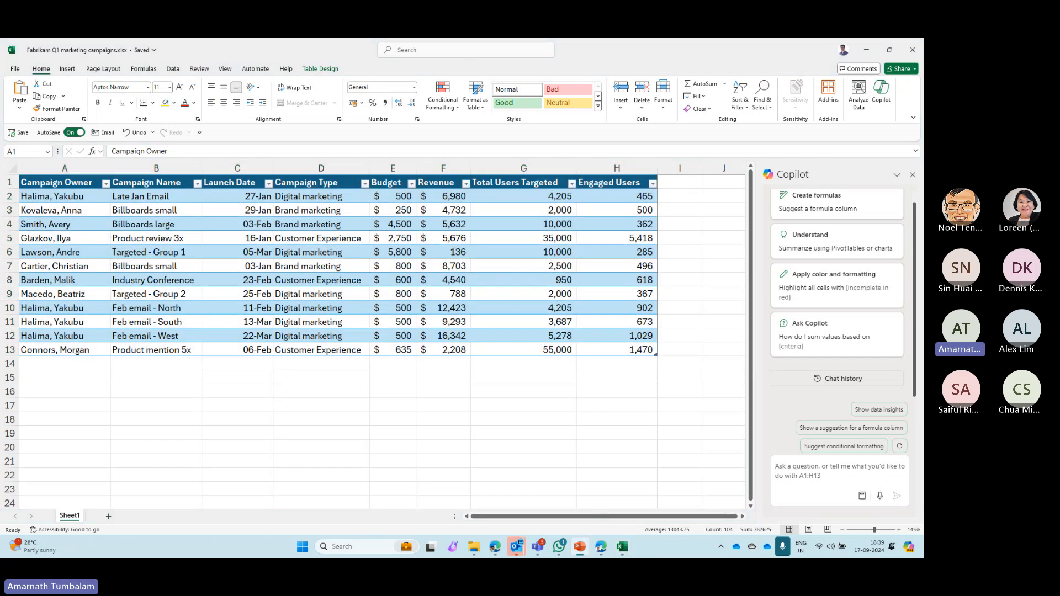
pyautogui.click(796, 470)
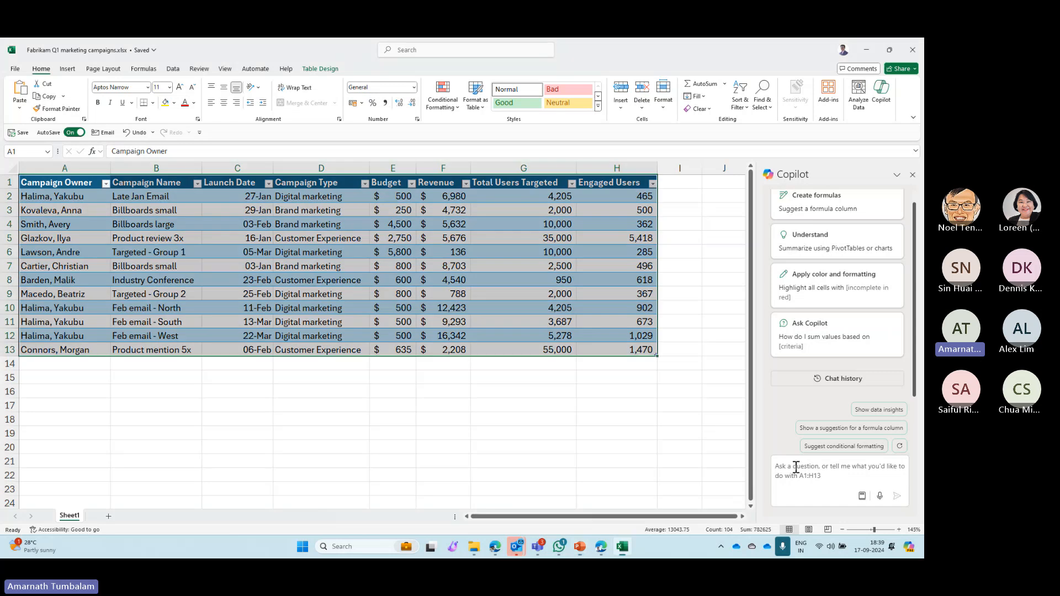
pyautogui.write('Create a pivot table to analyze the total revenue generated by each campaign type.')
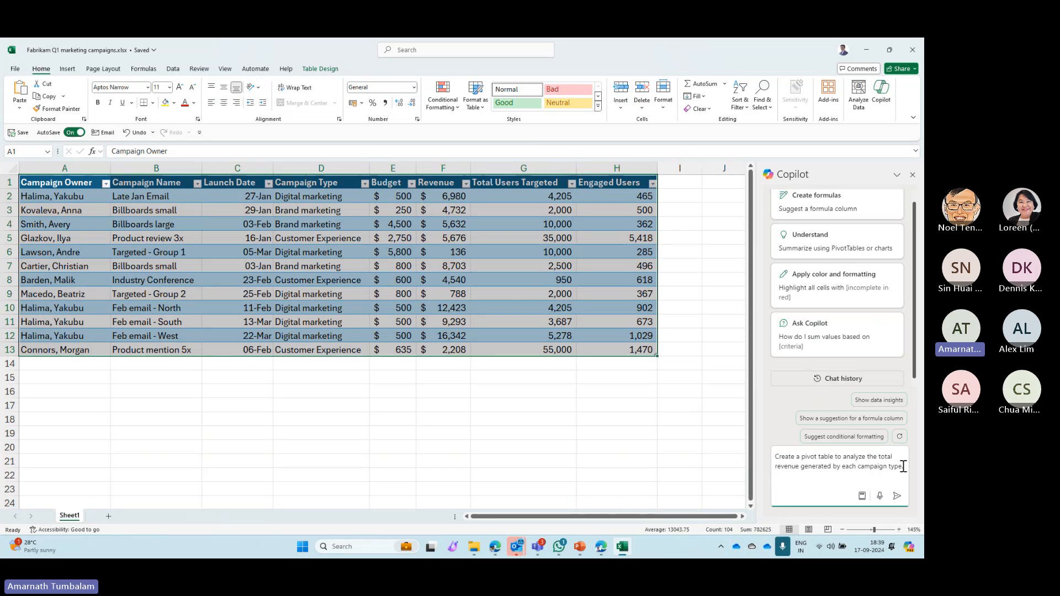
pyautogui.scroll(1, 825, 194)
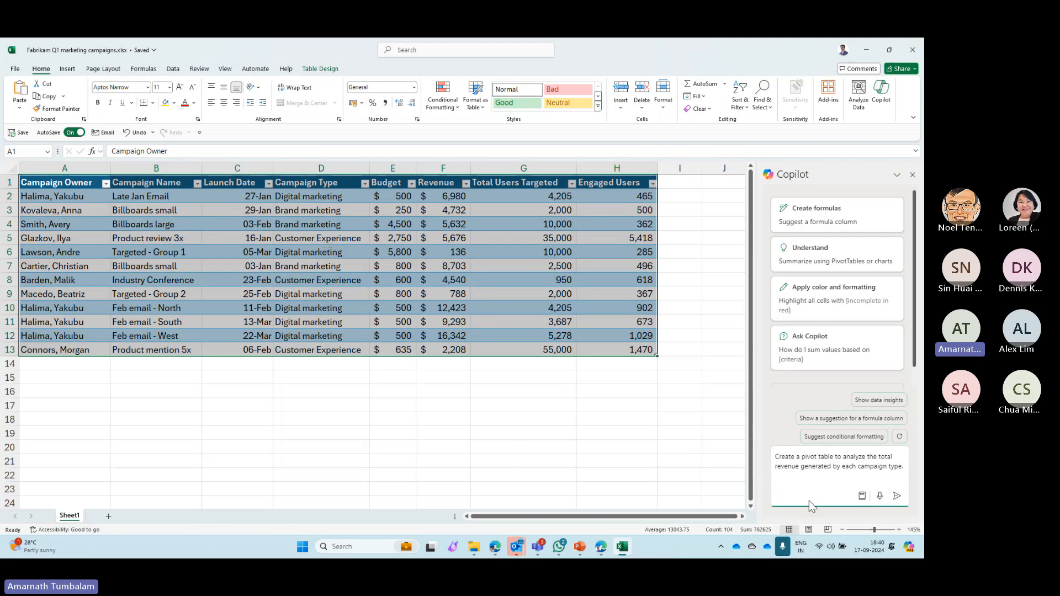
pyautogui.click(896, 499)
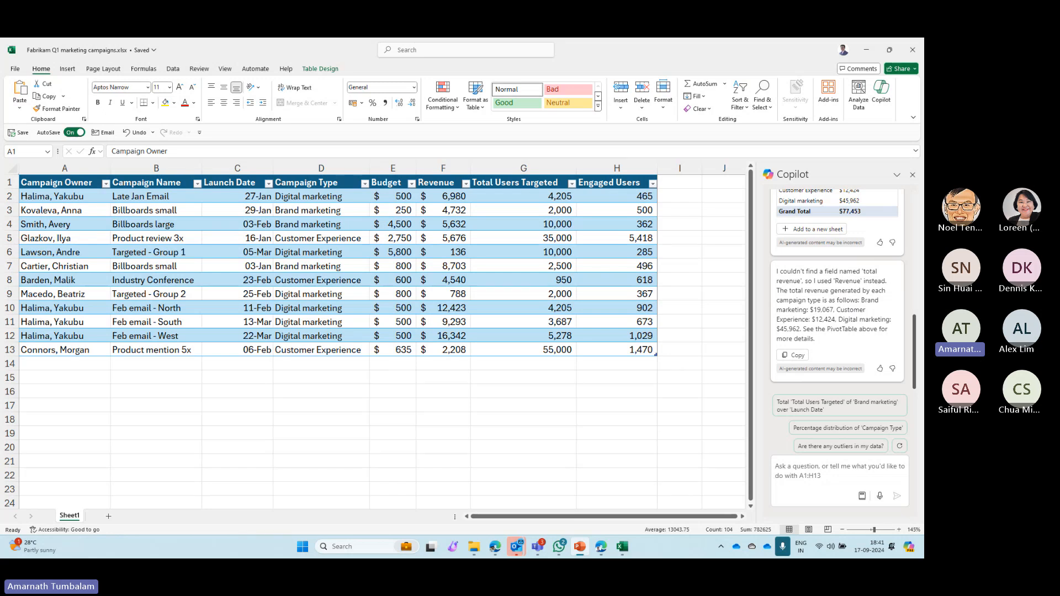
# - Add Copilot's campaign revenue pivot table to a new sheet, then return to Sheet1
pyautogui.scroll(3, 824, 337)
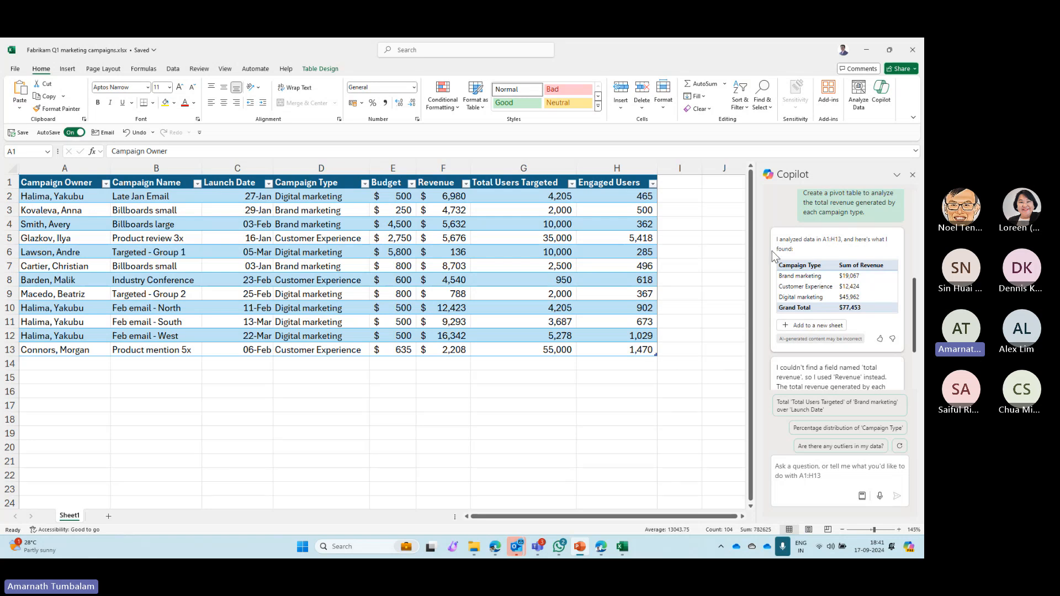
pyautogui.click(822, 325)
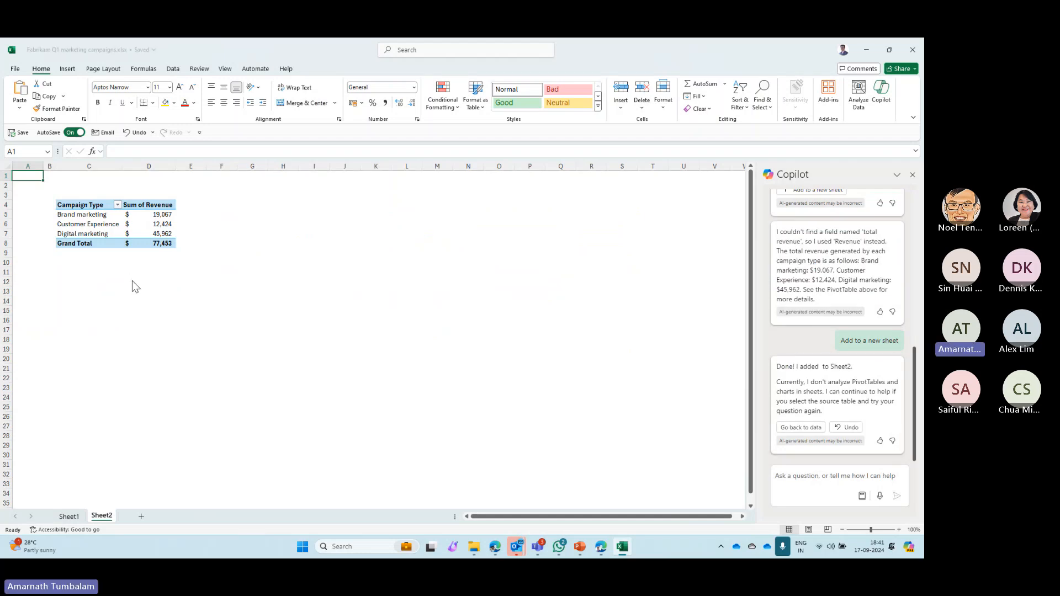
pyautogui.keyDown('ctrl'); pyautogui.scroll(8, 131, 281); pyautogui.keyUp('ctrl')
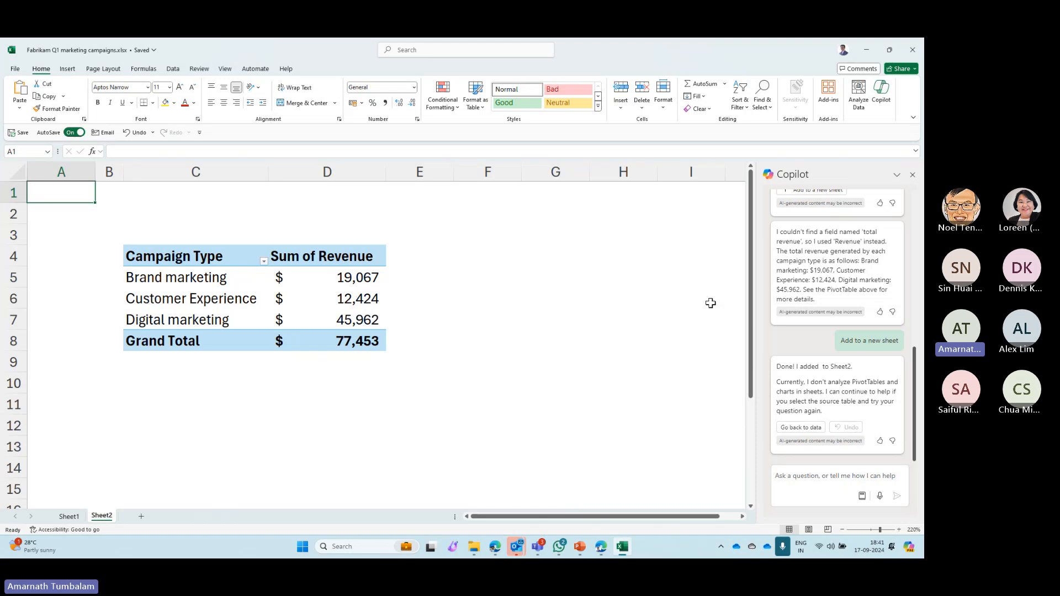
pyautogui.scroll(3, 861, 326)
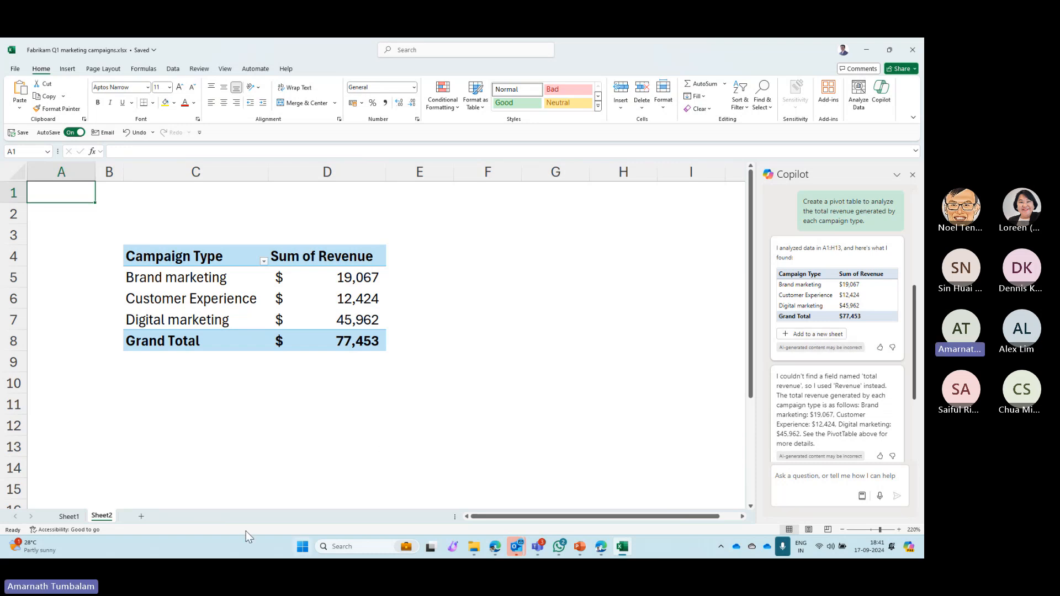
pyautogui.click(66, 515)
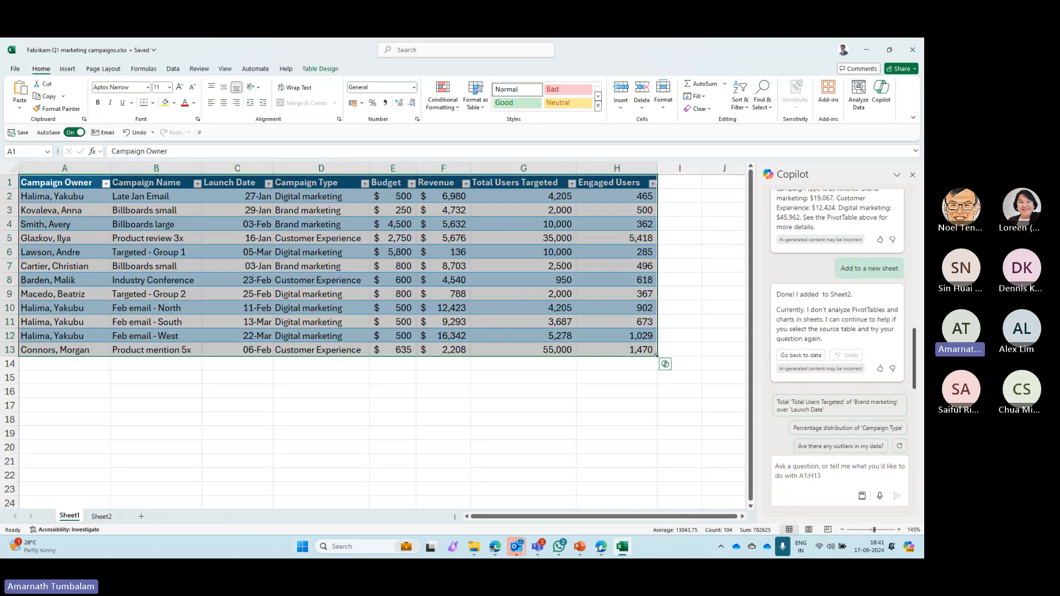
pyautogui.hotkey('ctrl', 'c')
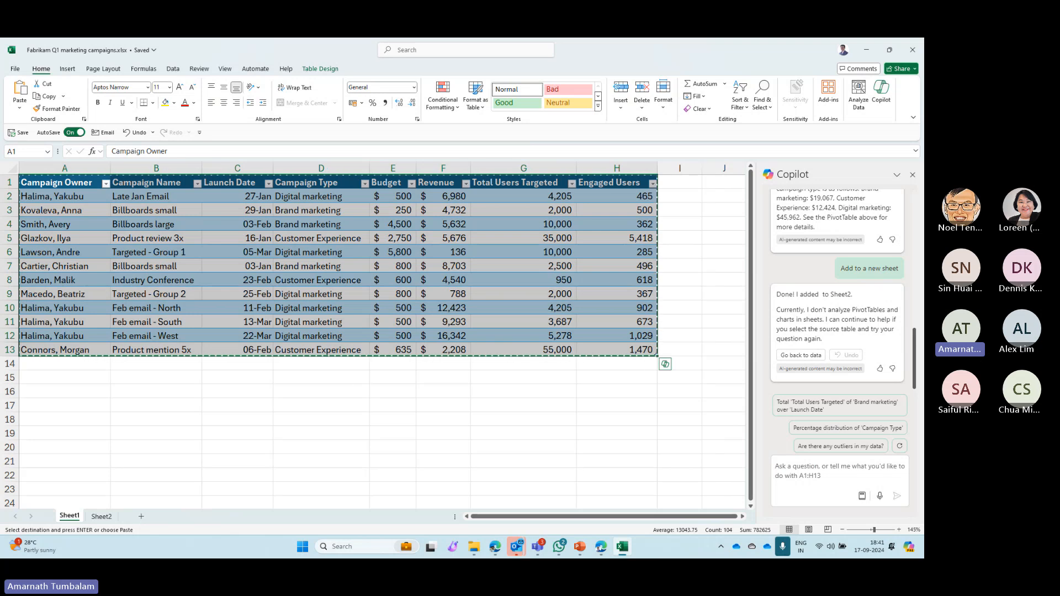
pyautogui.click(821, 478)
pyautogui.hotkey('ctrl', 'v')
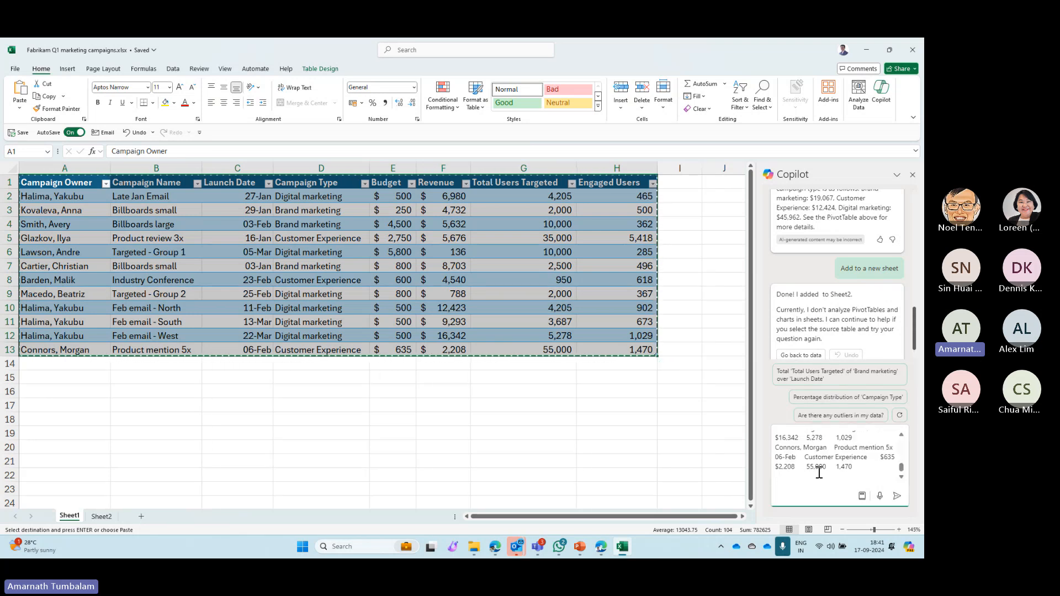
pyautogui.hotkey('ctrl', 'z')
# - Ask Copilot to create a chart in Sheet 2 visualizing the pivot table of total revenue generated by each campaign type
pyautogui.hotkey('alt', 'Tab')
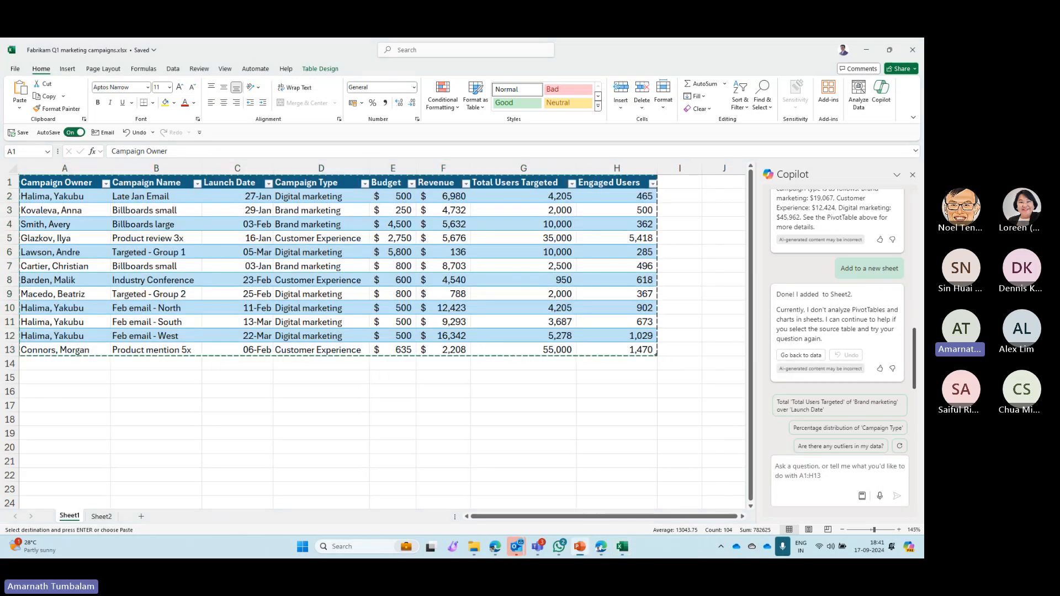
pyautogui.press('Escape')
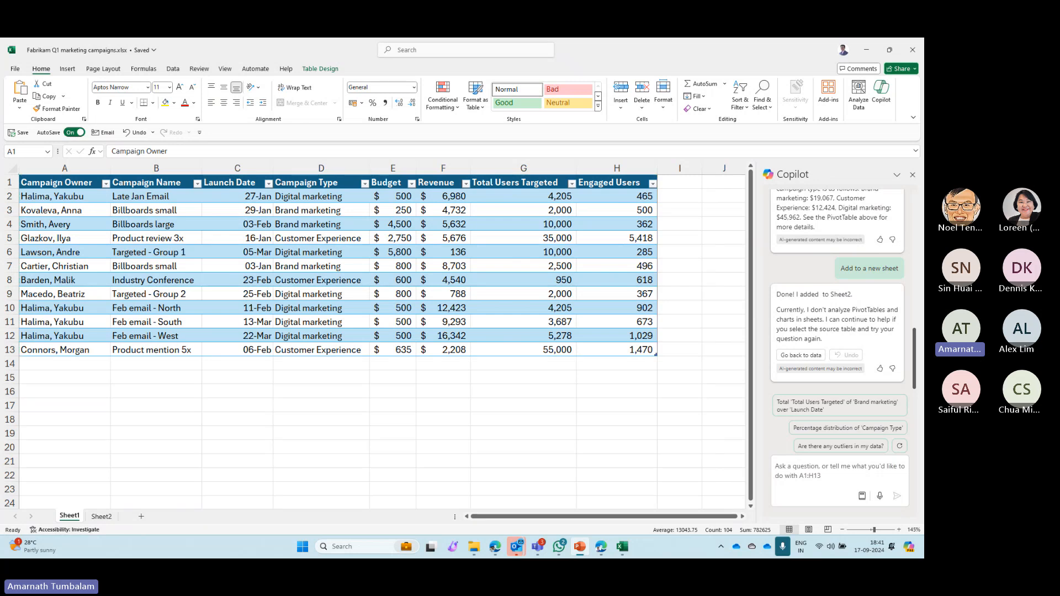
pyautogui.click(823, 462)
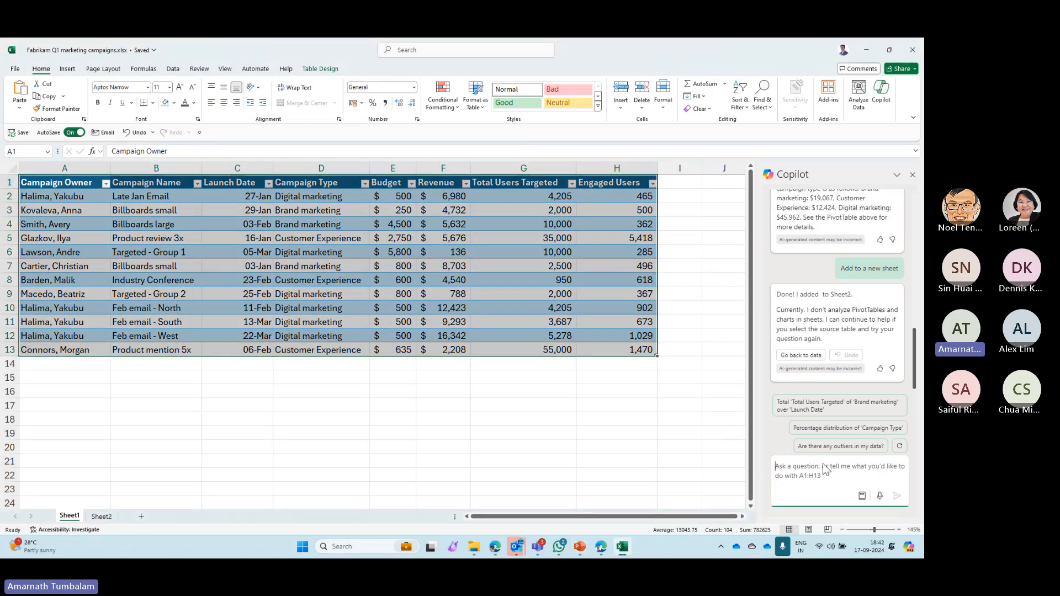
pyautogui.hotkey('ctrl', 'v')
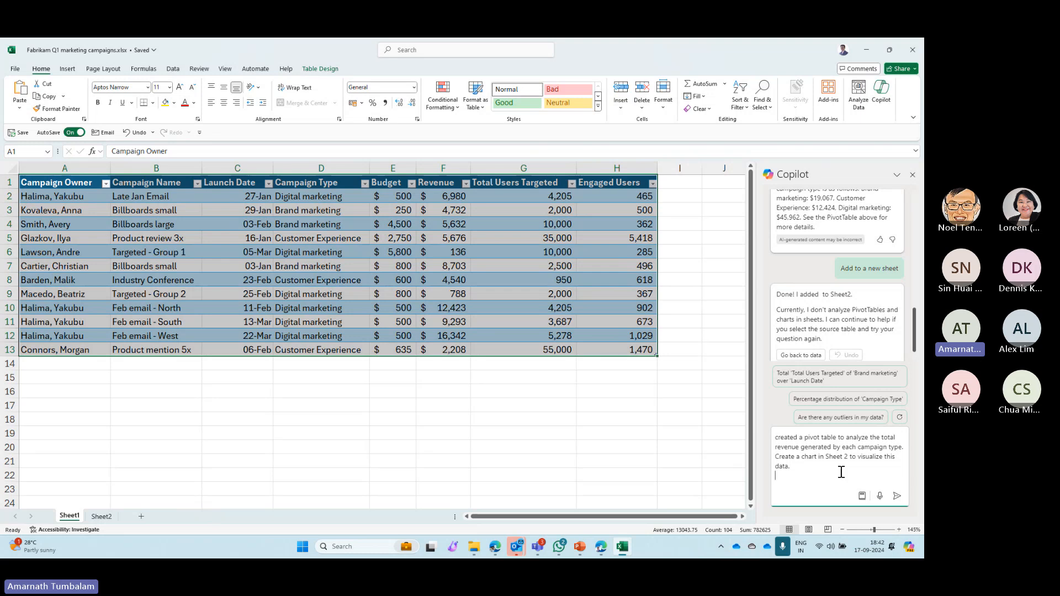
pyautogui.click(896, 496)
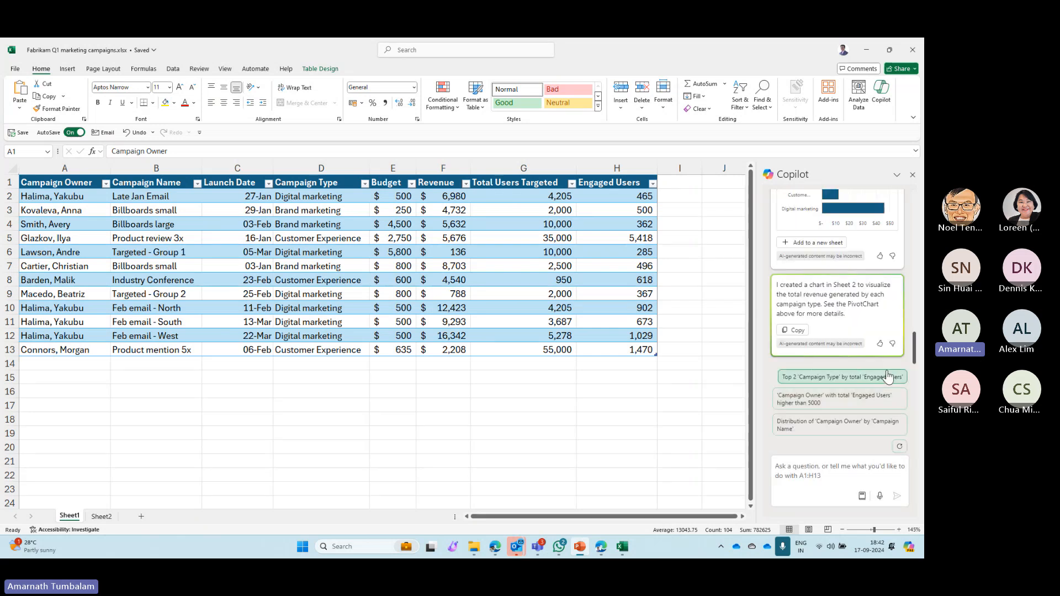
# - Check Copilot's chart reply against Sheet2 and add the campaign revenue chart to a new sheet
pyautogui.moveTo(914, 353)
pyautogui.mouseDown()
pyautogui.moveTo(922, 245)
pyautogui.moveTo(918, 313)
pyautogui.mouseUp()
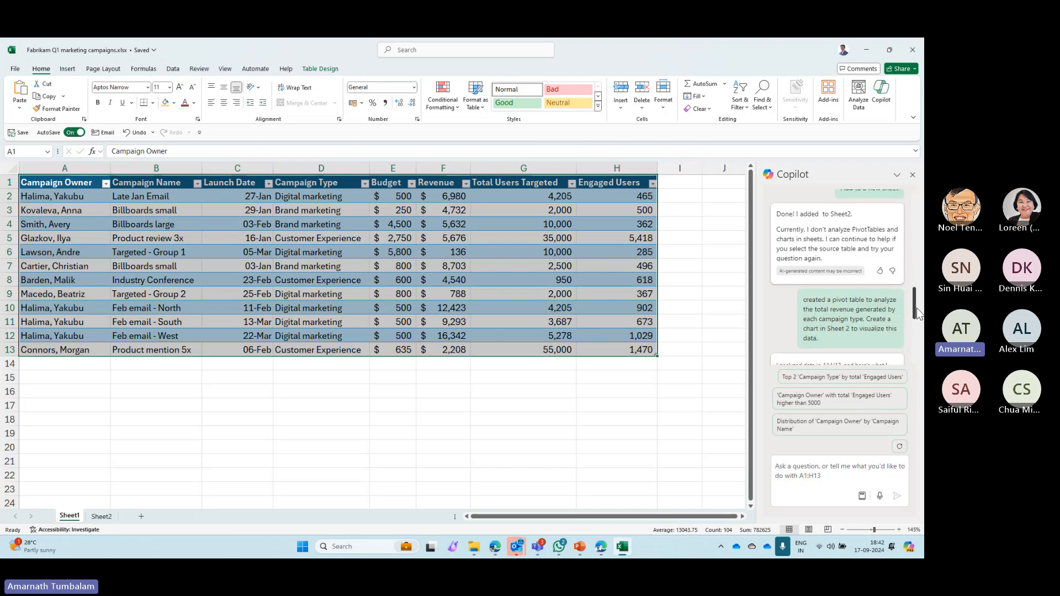
pyautogui.moveTo(917, 313); pyautogui.dragTo(919, 330)
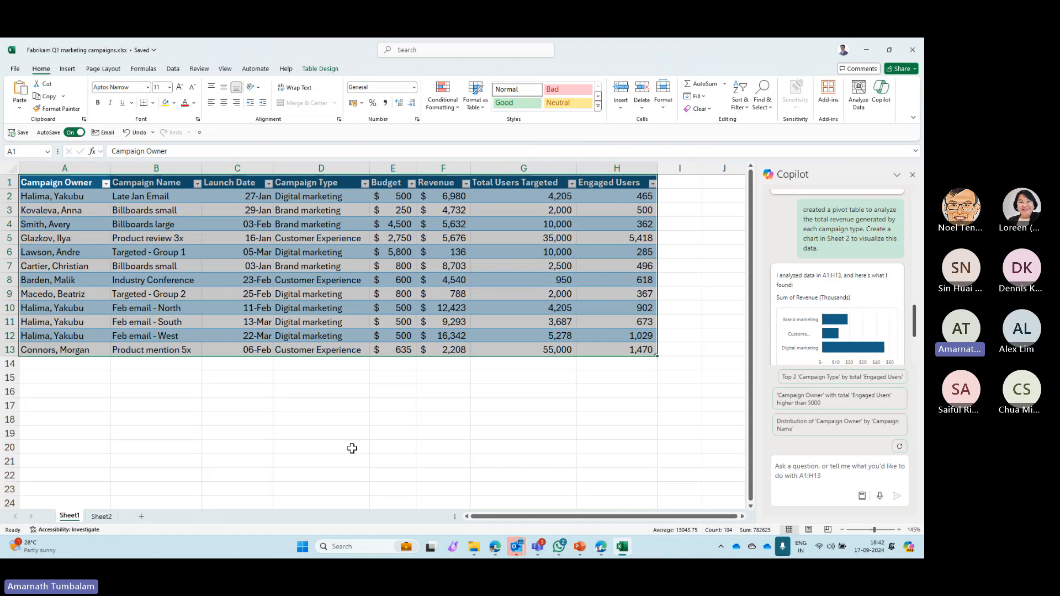
pyautogui.click(99, 516)
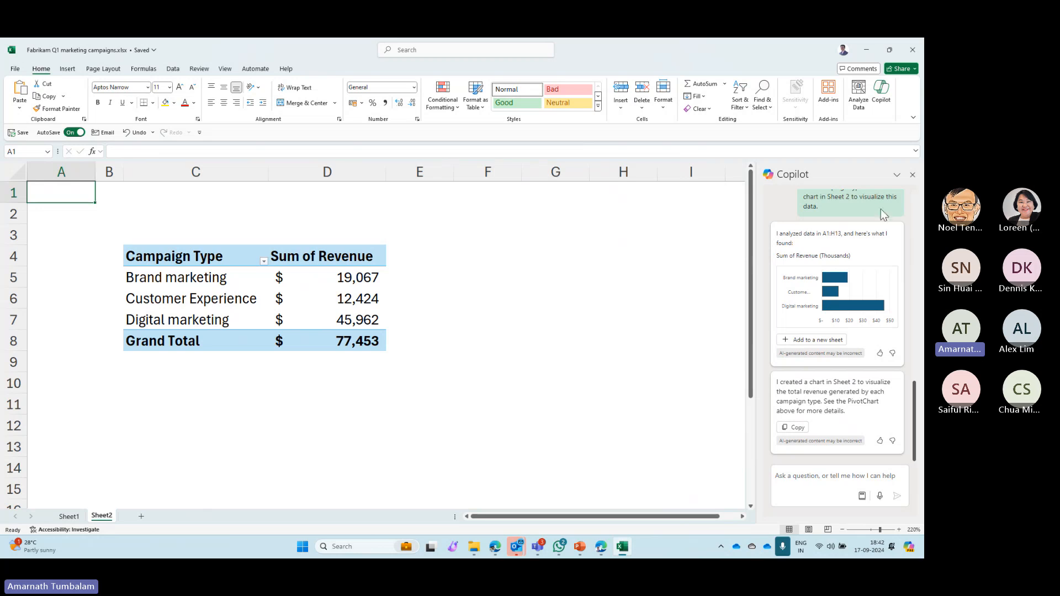
pyautogui.click(837, 345)
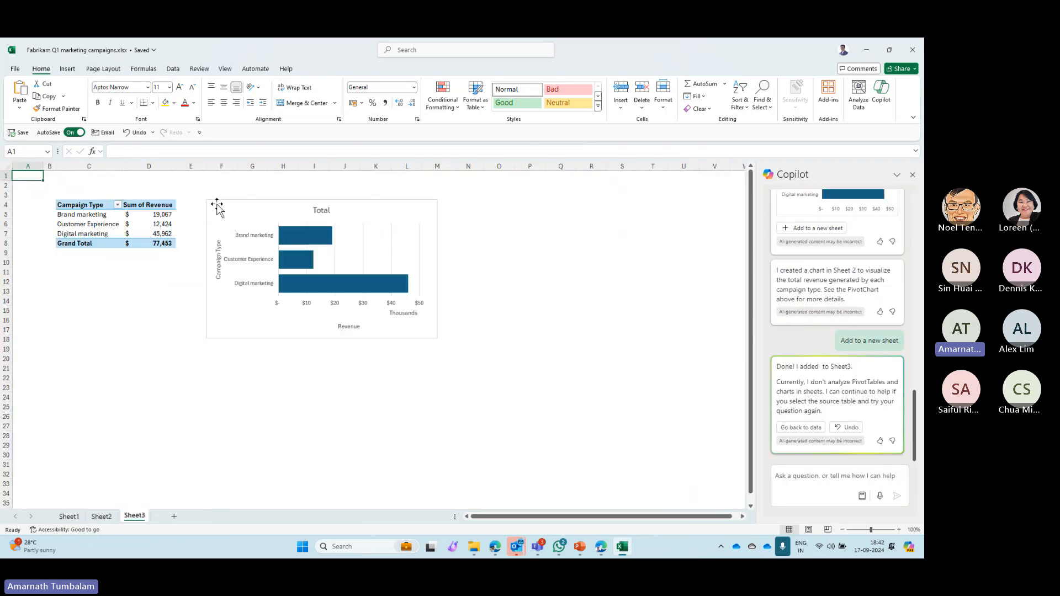
pyautogui.scroll(3, 101, 241)
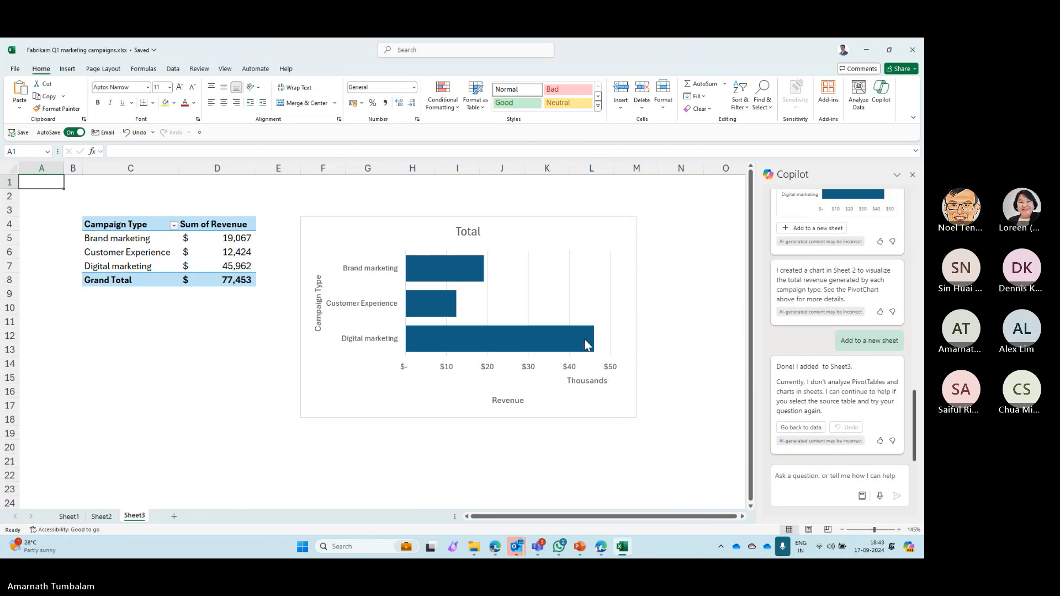
# - Try a different chart style on the Sheet3 revenue bar chart and look over its format and design options
pyautogui.click(490, 346)
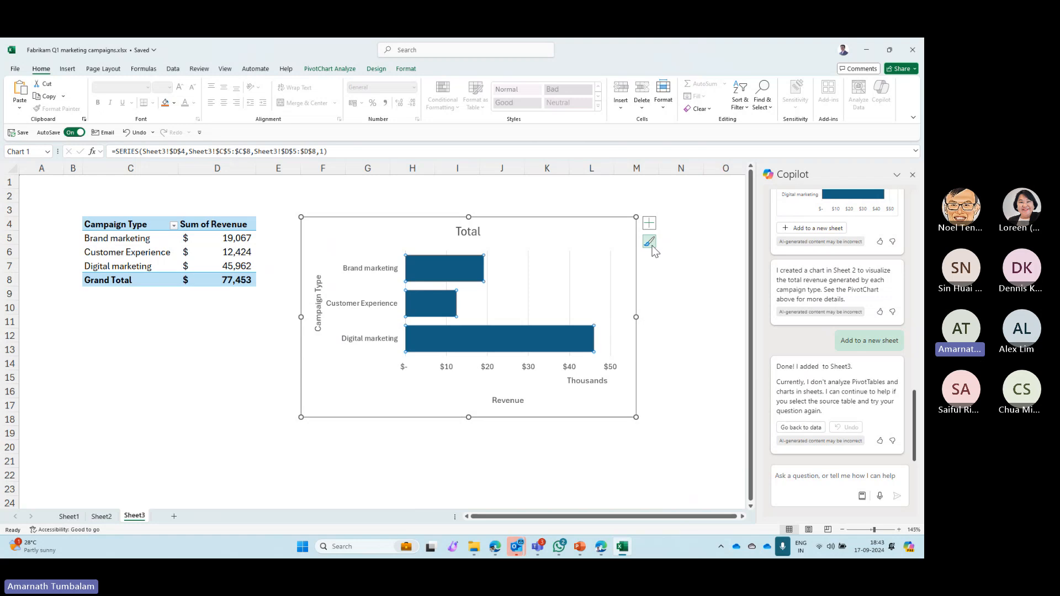
pyautogui.click(584, 220)
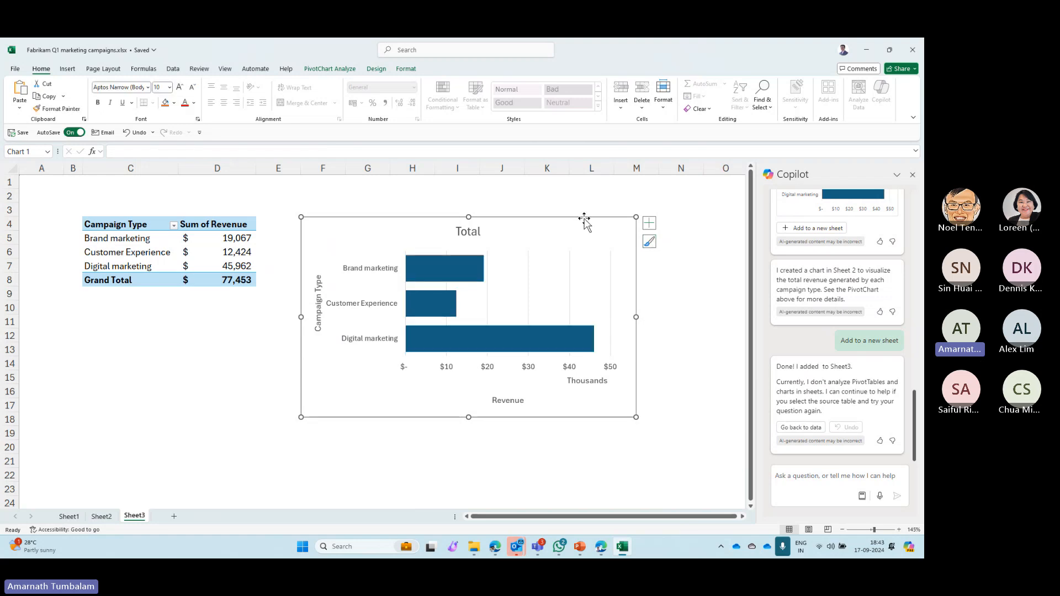
pyautogui.click(367, 68)
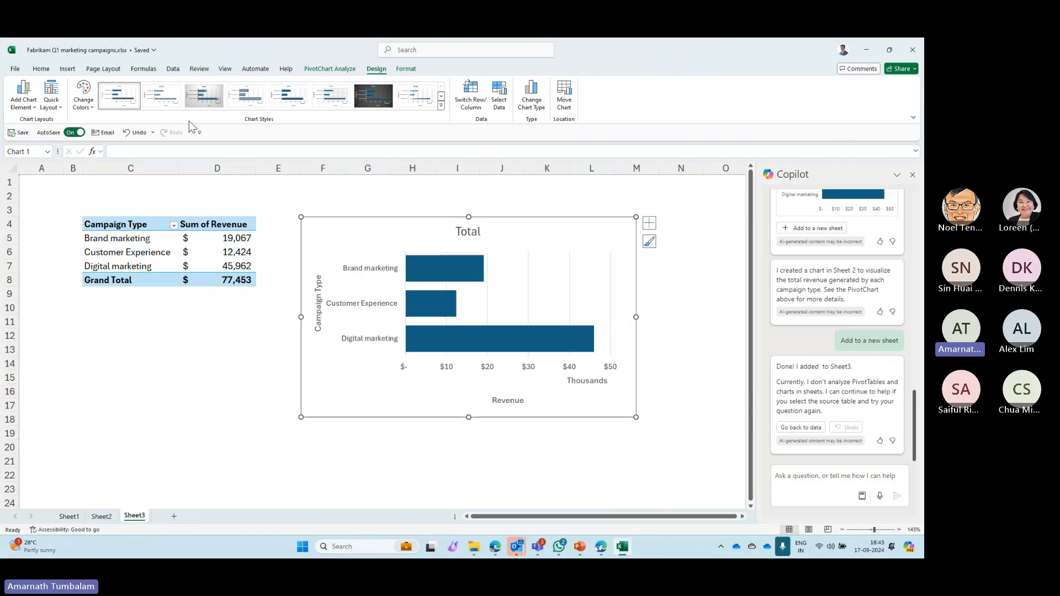
pyautogui.click(204, 95)
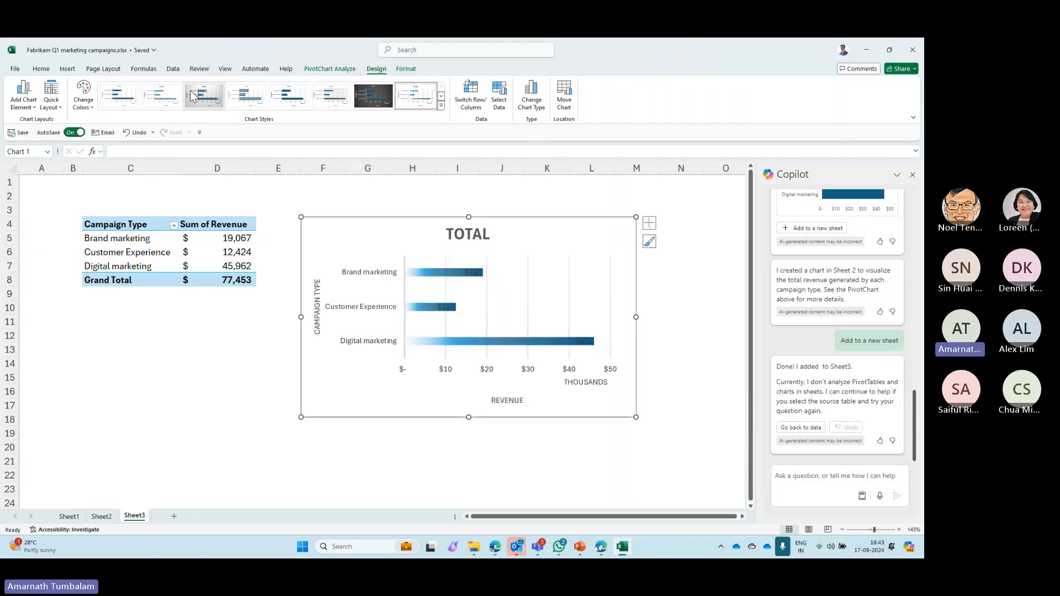
pyautogui.click(406, 69)
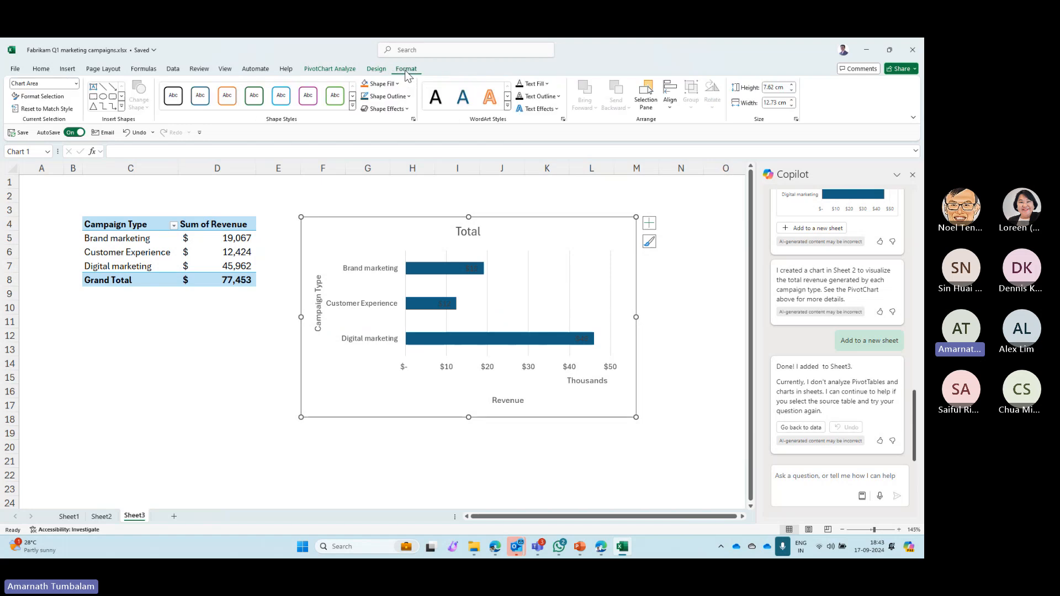
pyautogui.click(376, 69)
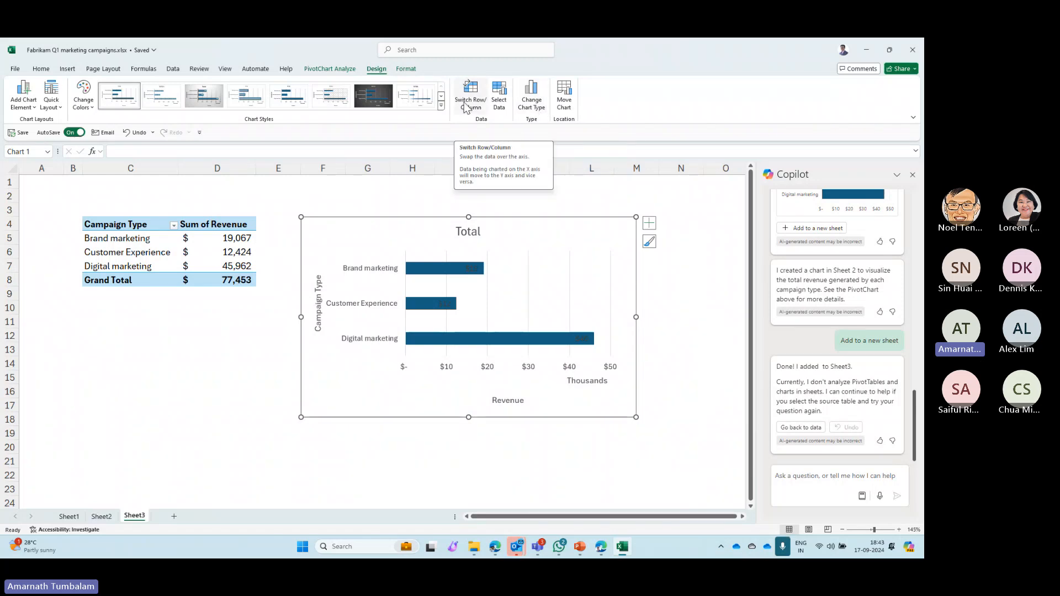
# - Try swapping the rows and columns of the Sheet3 revenue chart, and swap them back
pyautogui.click(465, 106)
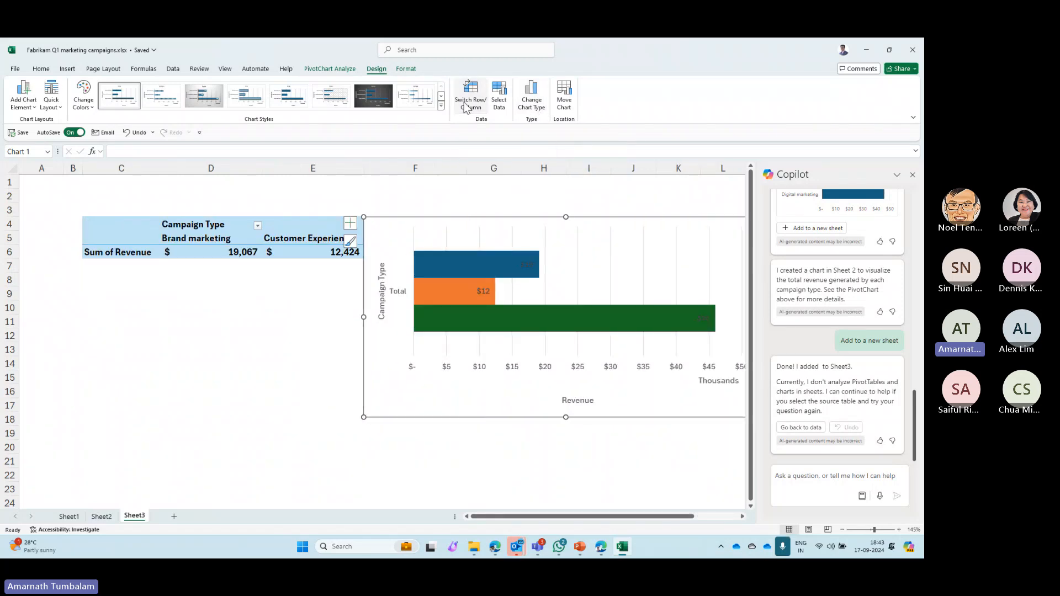
pyautogui.click(467, 108)
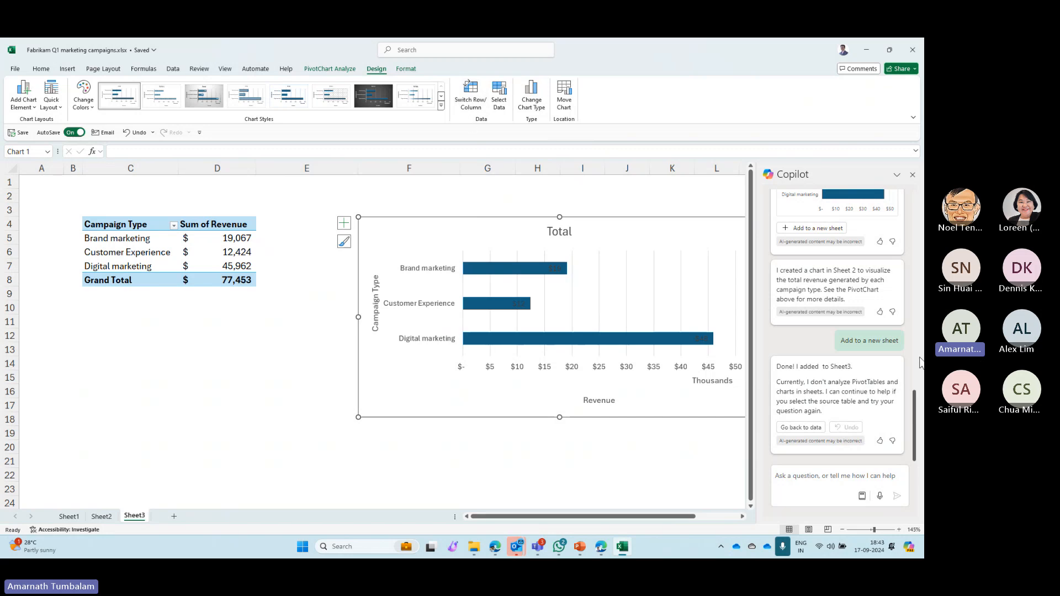
# - Return to Sheet1 and ask Copilot to calculate the total revenue generated by each campaign type
pyautogui.hotkey('alt', 'Tab')
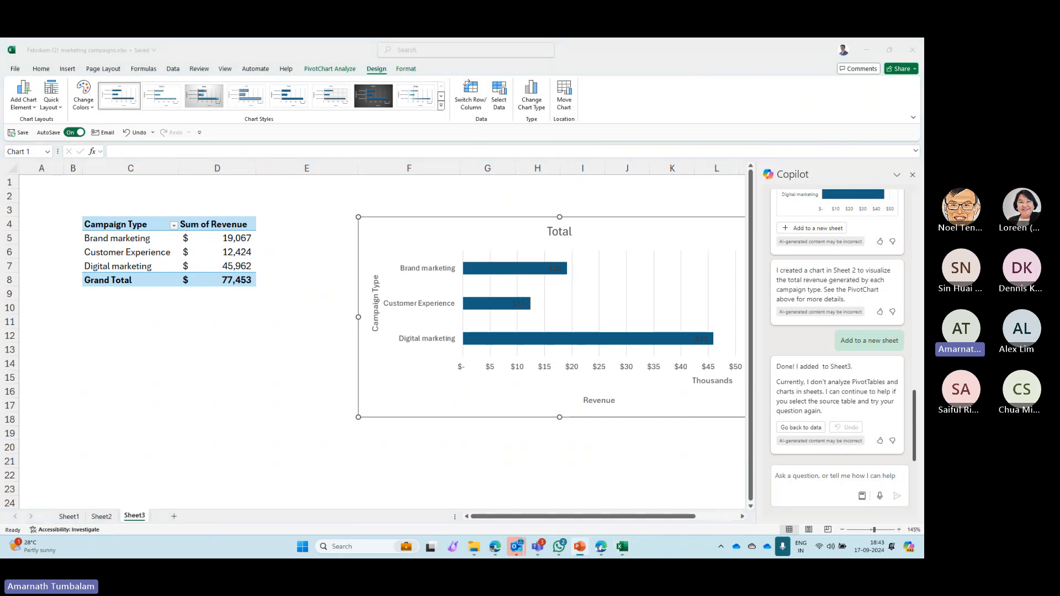
pyautogui.click(78, 520)
pyautogui.click(78, 520)
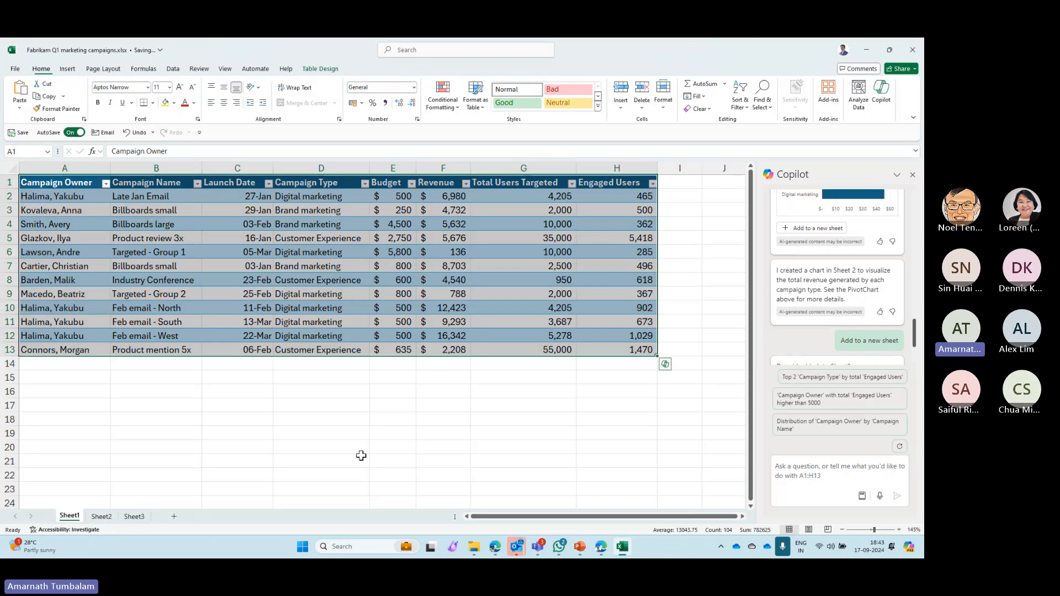
pyautogui.click(795, 467)
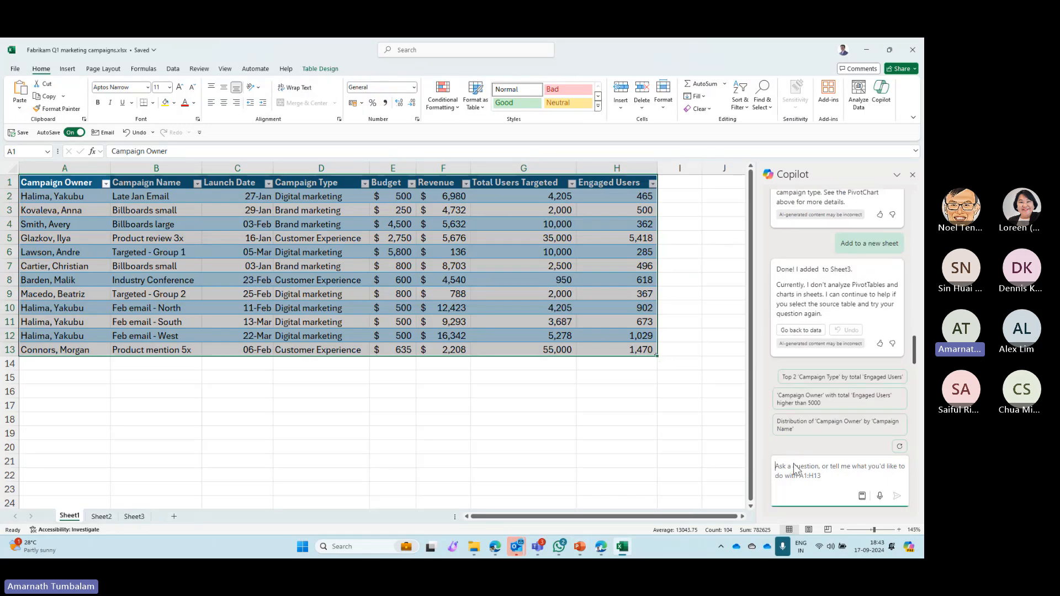
pyautogui.write('Calculate the total revenue generated by each campaign type.')
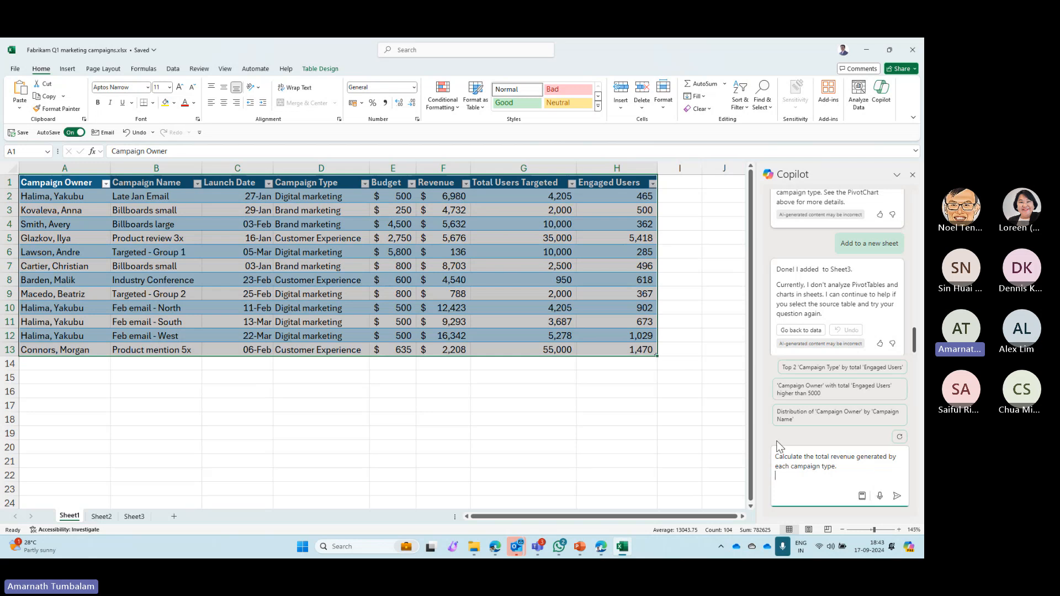
pyautogui.click(896, 496)
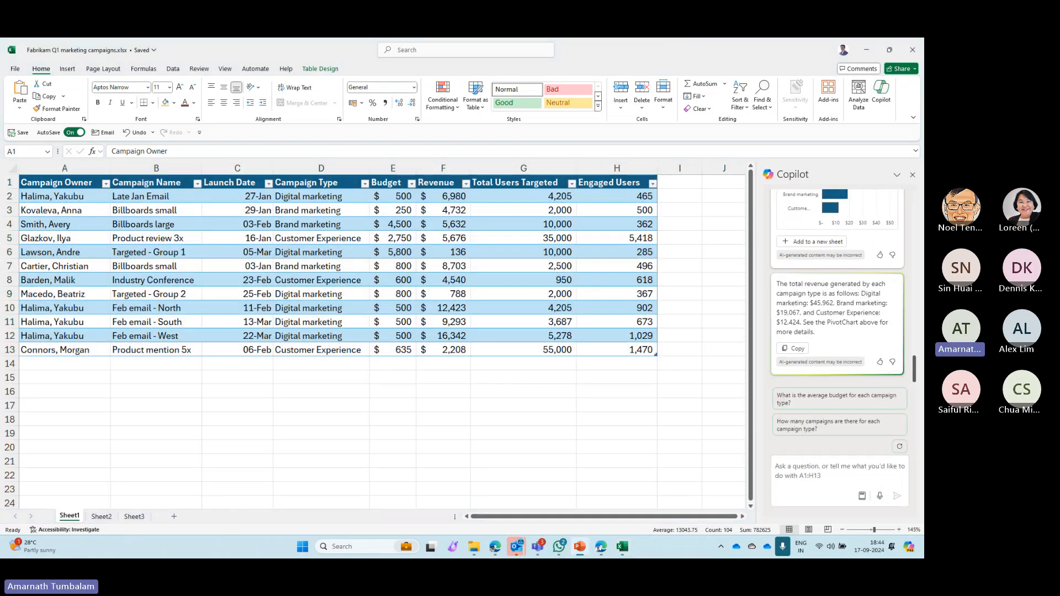
# - Ask Copilot to calculate the ROI for each campaign and insert its suggested ROI column into the Sheet1 table
pyautogui.click(807, 458)
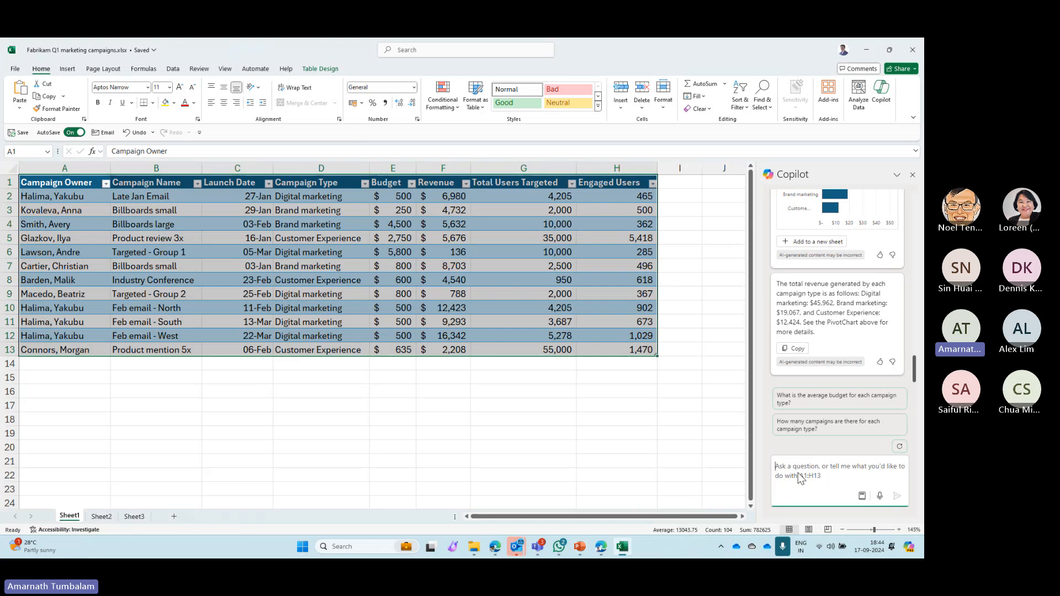
pyautogui.write('Calculate the ROI for each campaign.')
pyautogui.press('Return')
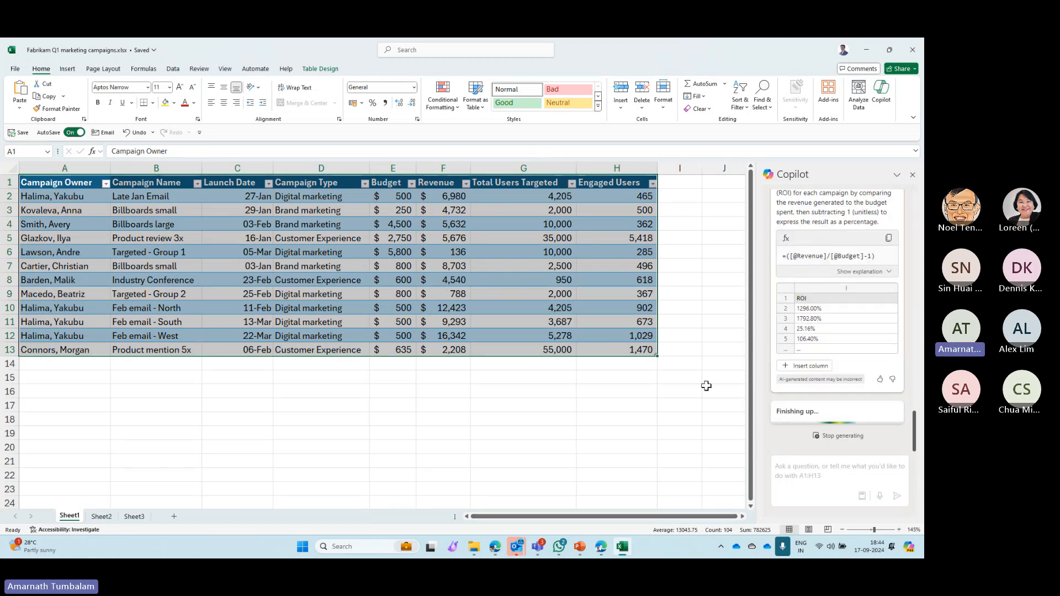
pyautogui.click(811, 375)
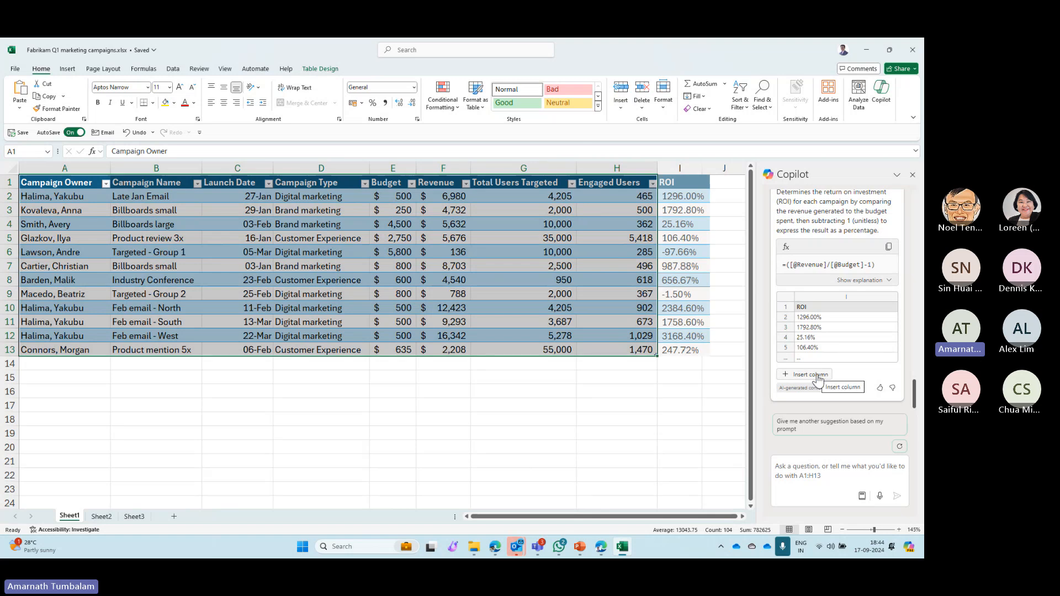
pyautogui.click(817, 376)
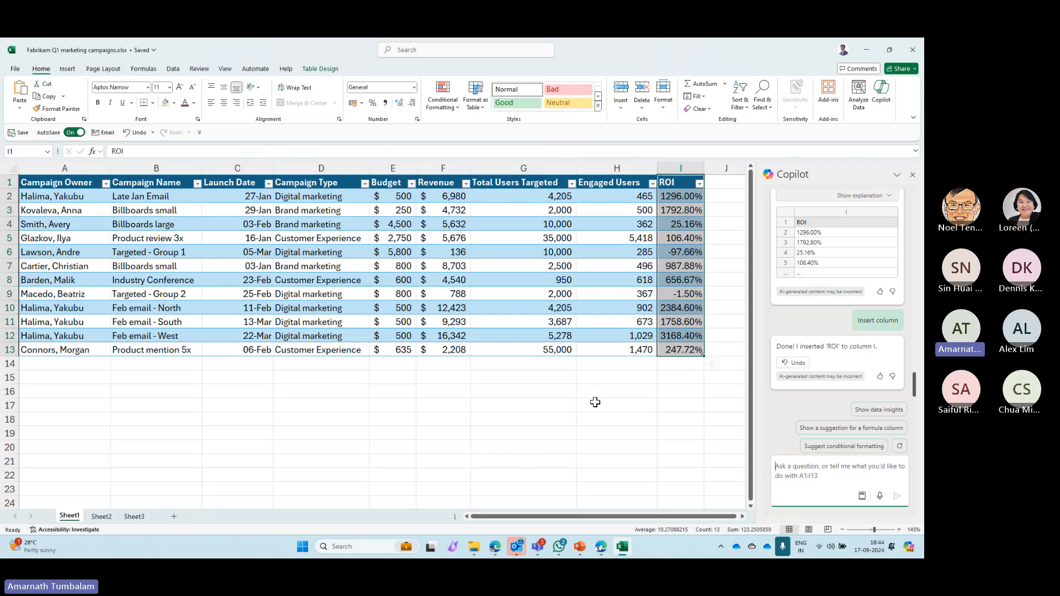
# - Compare Copilot's suggested ROI formula and explanation with the formula in cell I2
pyautogui.scroll(2, 800, 327)
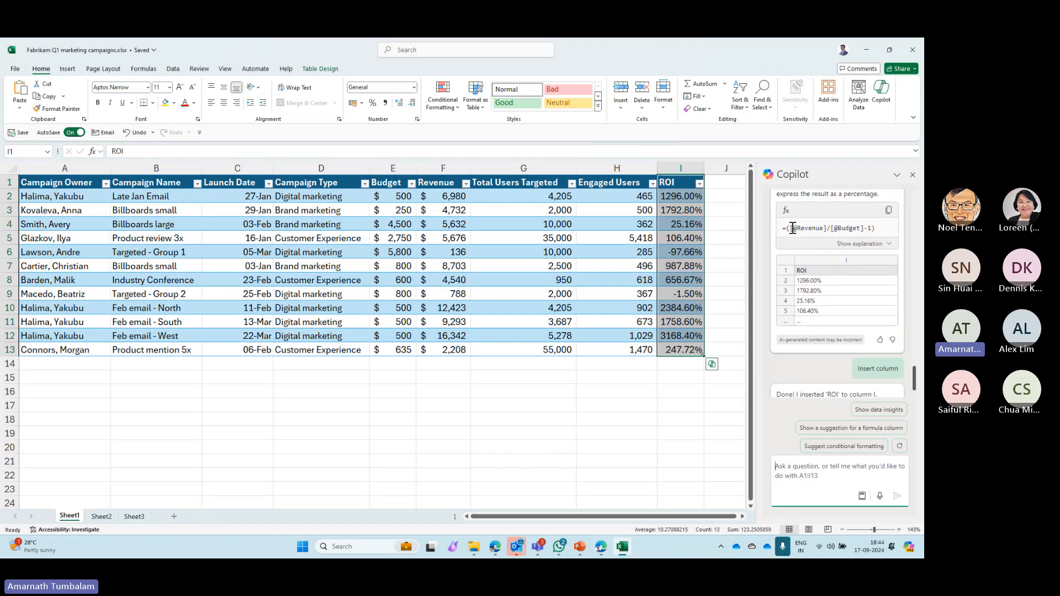
pyautogui.moveTo(784, 228); pyautogui.dragTo(876, 228)
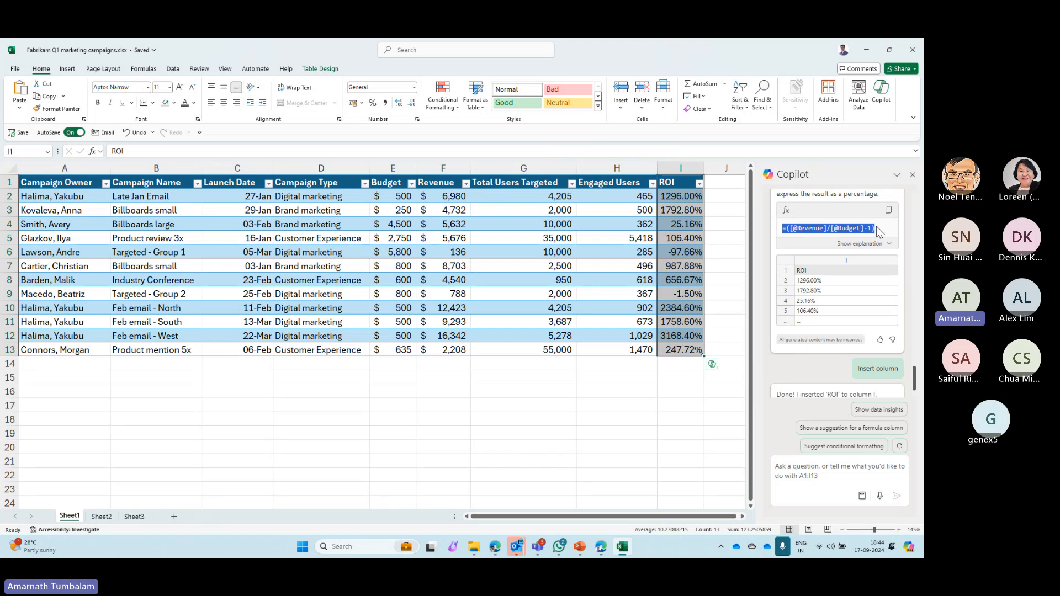
pyautogui.click(683, 193)
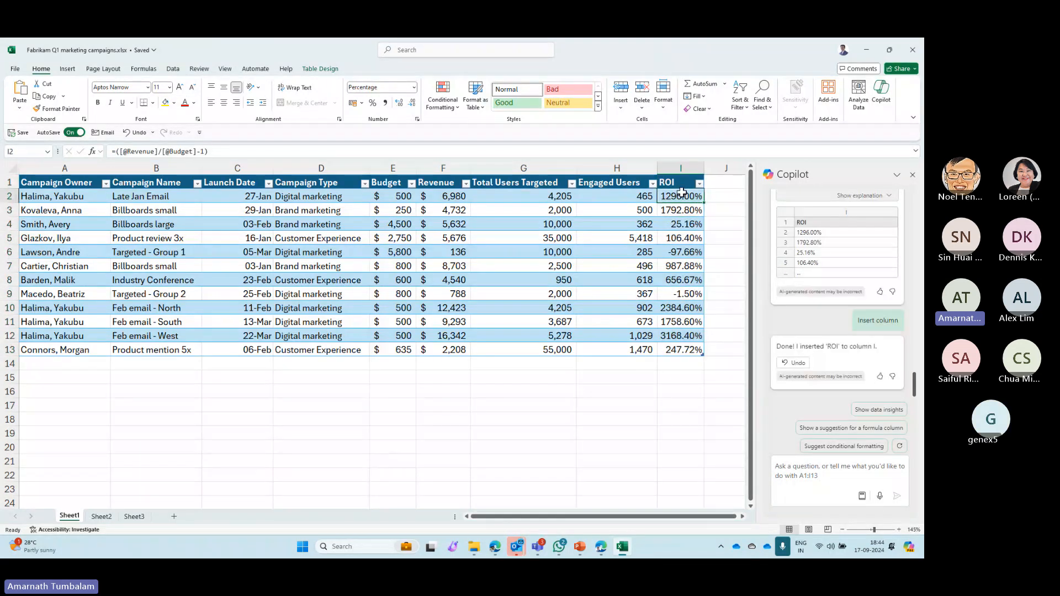
pyautogui.scroll(2, 789, 286)
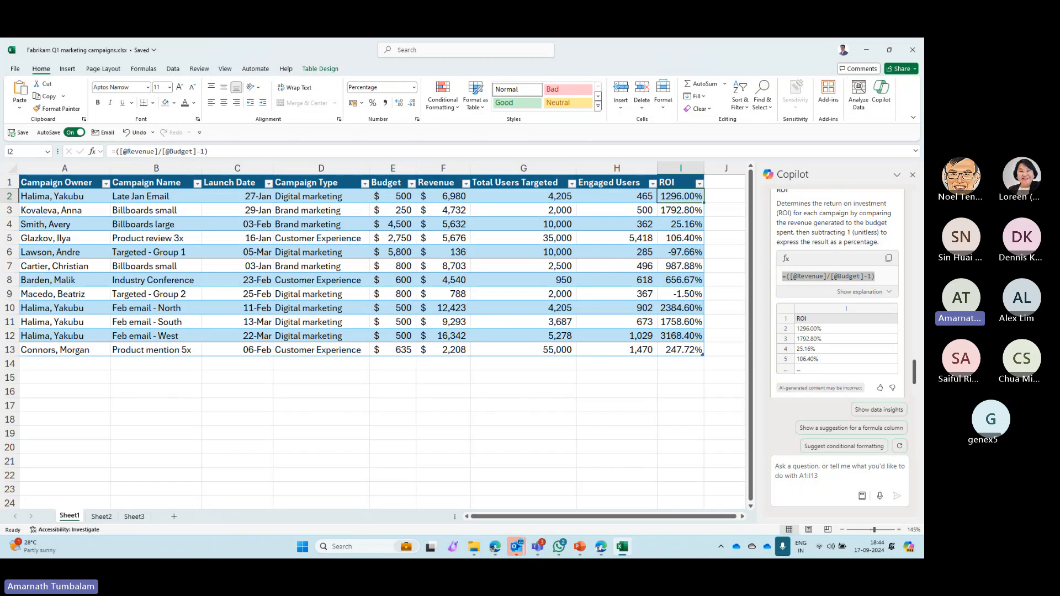
# - Tell Copilot the change looks good and ask it to also calculate the ROI for each campaign type
pyautogui.hotkey('alt', 'Tab')
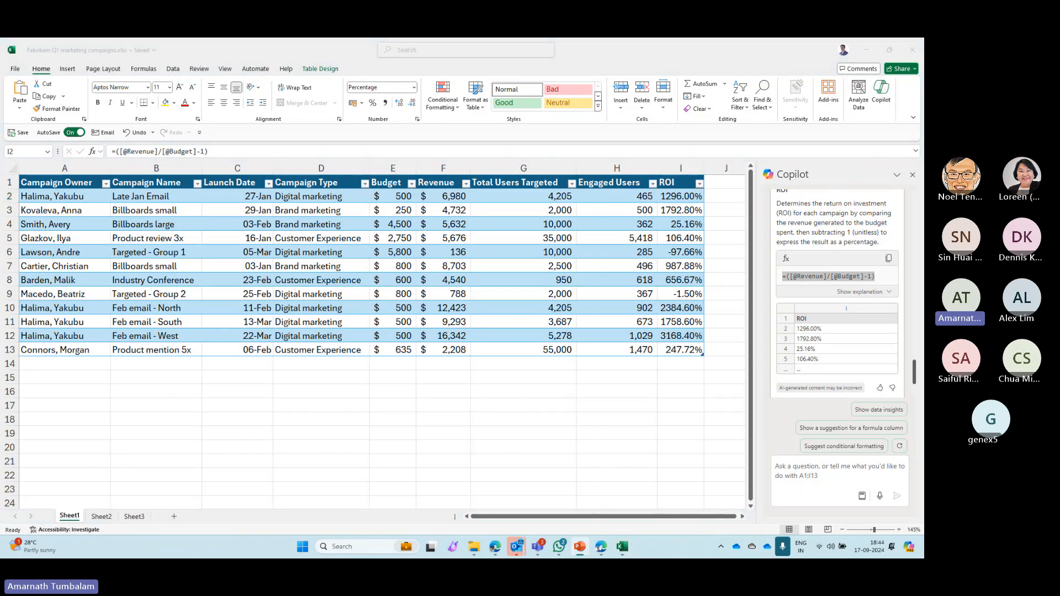
pyautogui.click(814, 481)
pyautogui.write('That change looks good. However, I would like you to also calculate the ROI for each campaign type.')
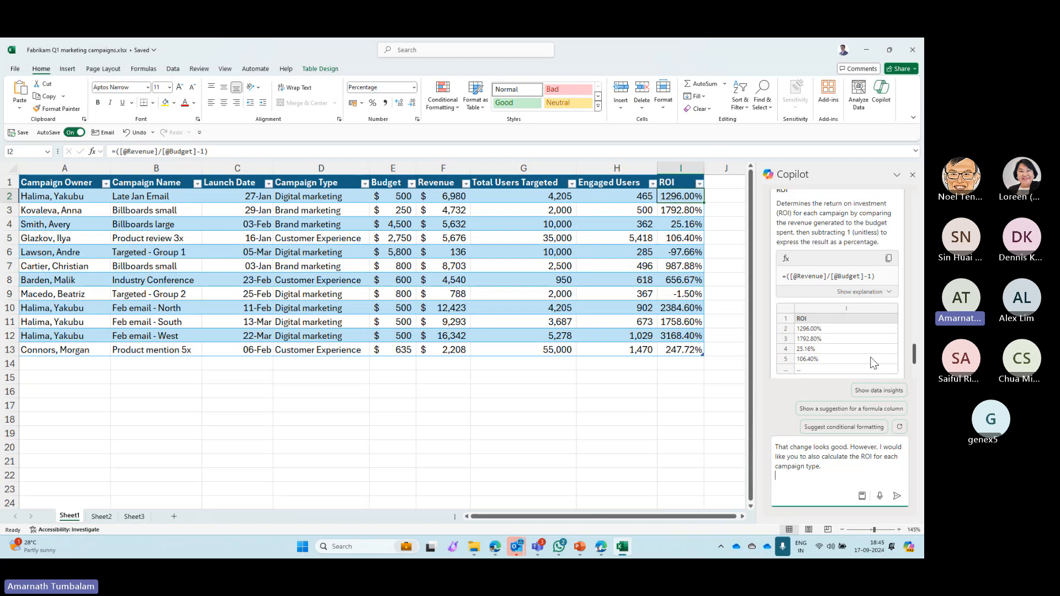
pyautogui.scroll(3, 862, 360)
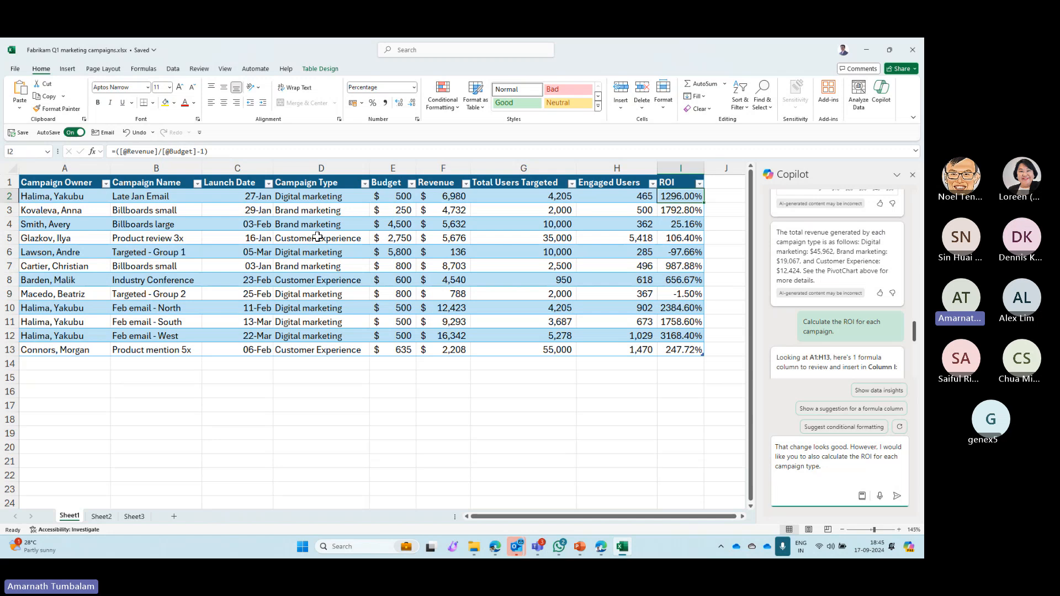
pyautogui.scroll(-5, 806, 357)
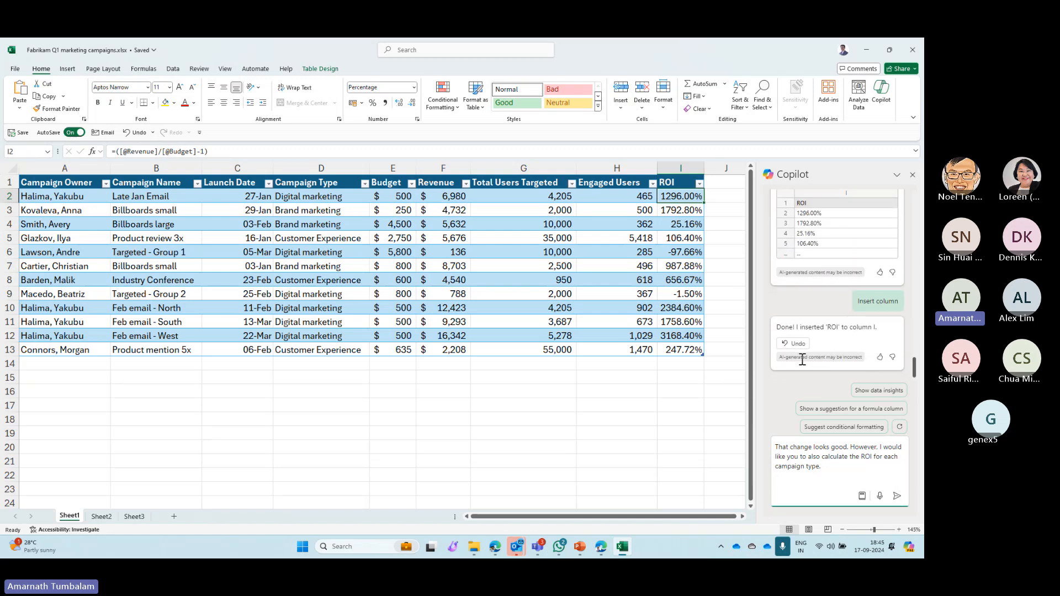
pyautogui.click(835, 471)
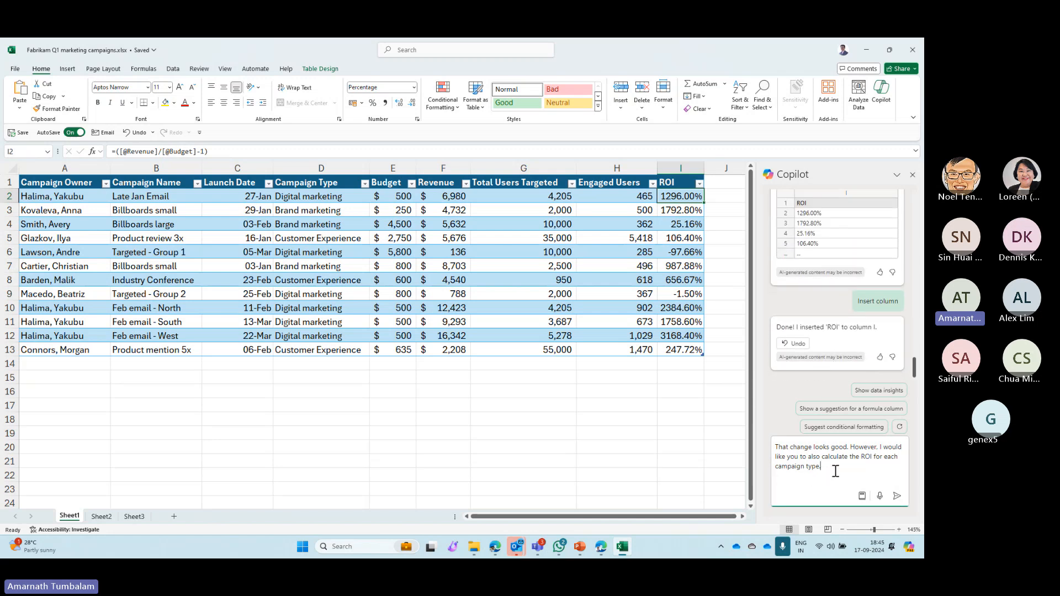
pyautogui.click(896, 497)
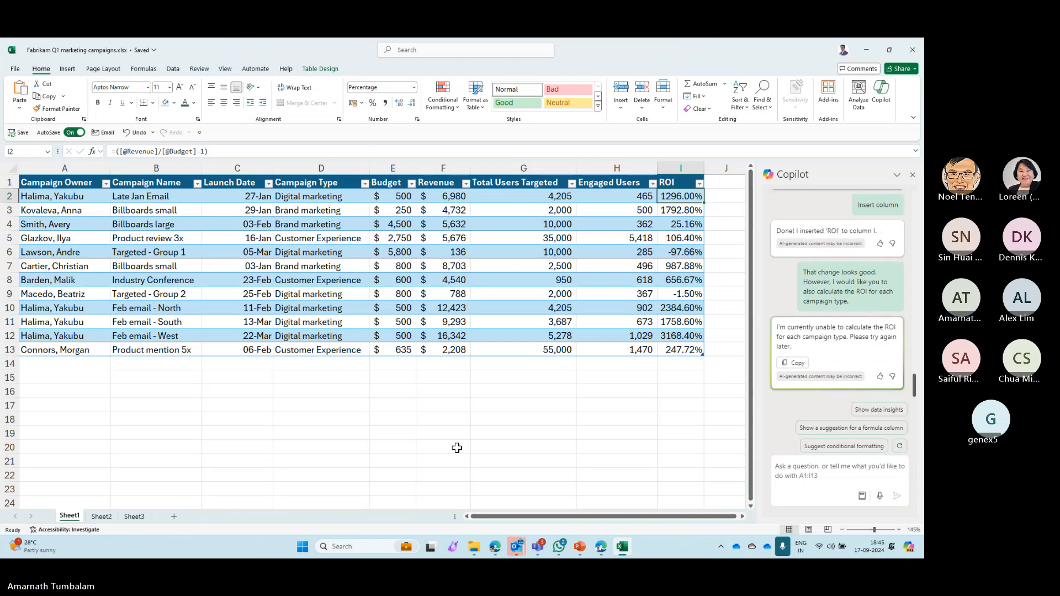
# - Select the entire campaign table and resubmit the request for ROI by campaign type to Copilot
pyautogui.click(662, 351)
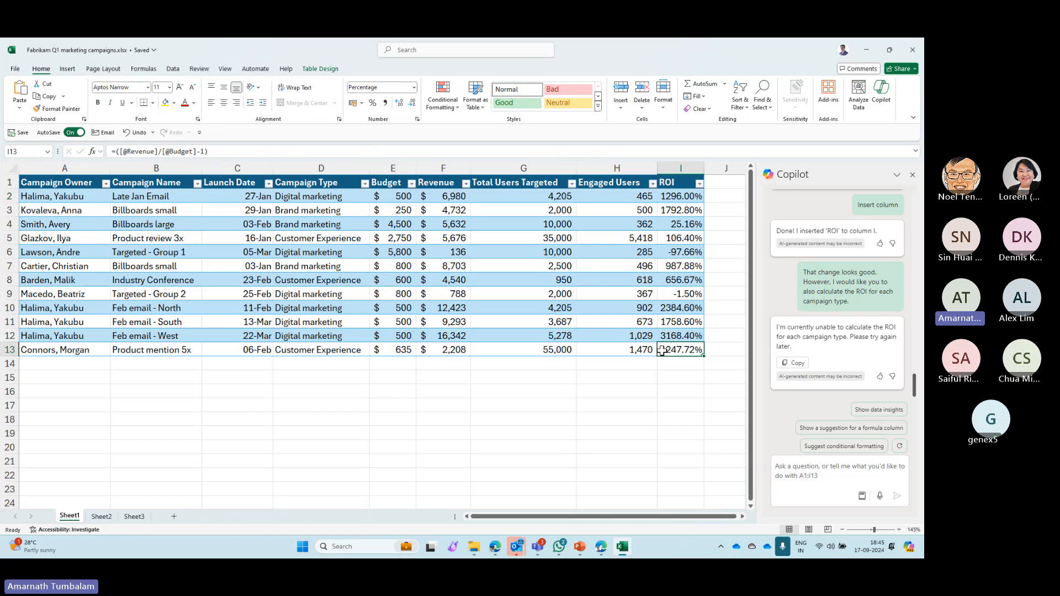
pyautogui.hotkey('ctrl', 'a')
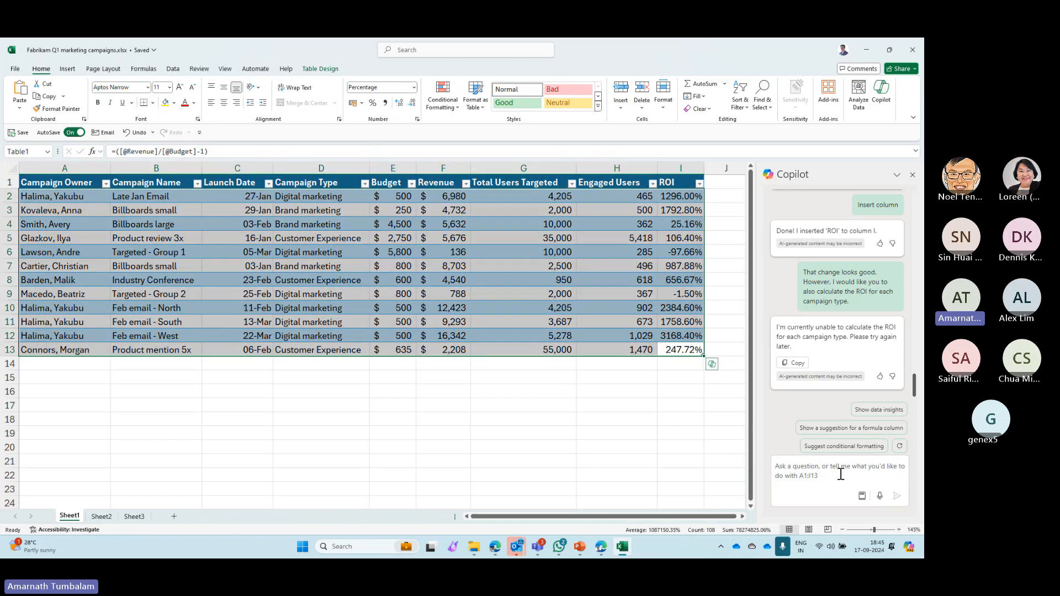
pyautogui.write('That change looks good. However, I would like you to also calculate the ROI for each campaign type.')
pyautogui.click(895, 496)
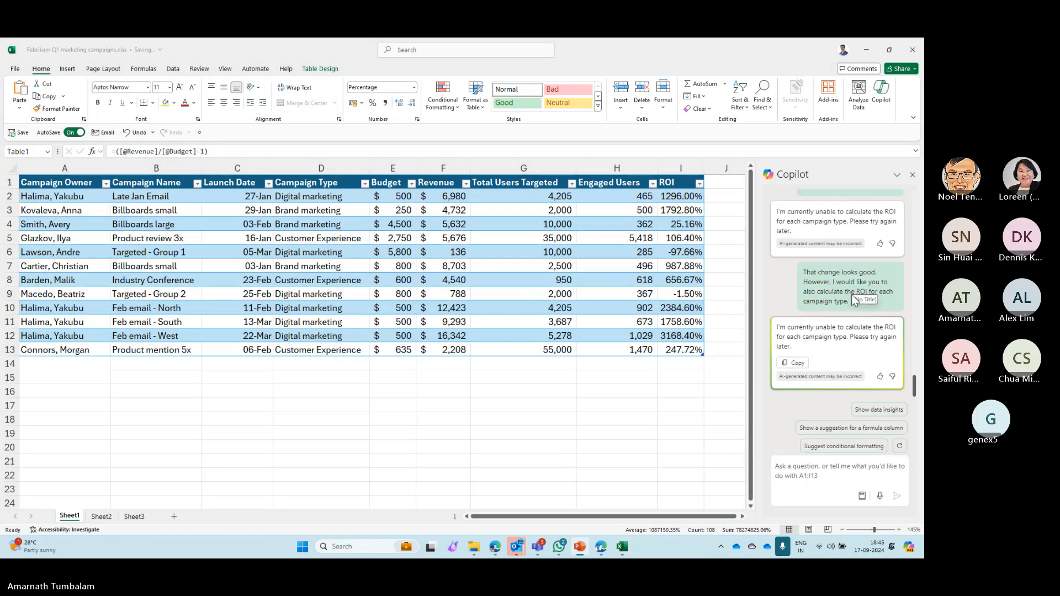
# - Ask Copilot to create a chart that shows which campaign was most effective at engaging users
pyautogui.click(843, 478)
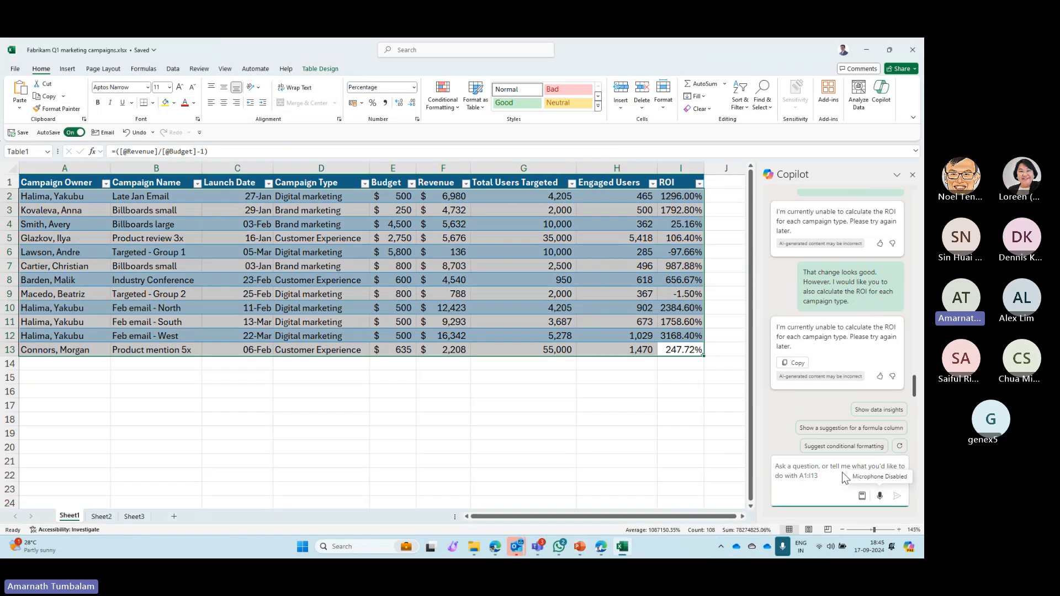
pyautogui.write('Create a chart that shows which campaign was most effective at engaging users.')
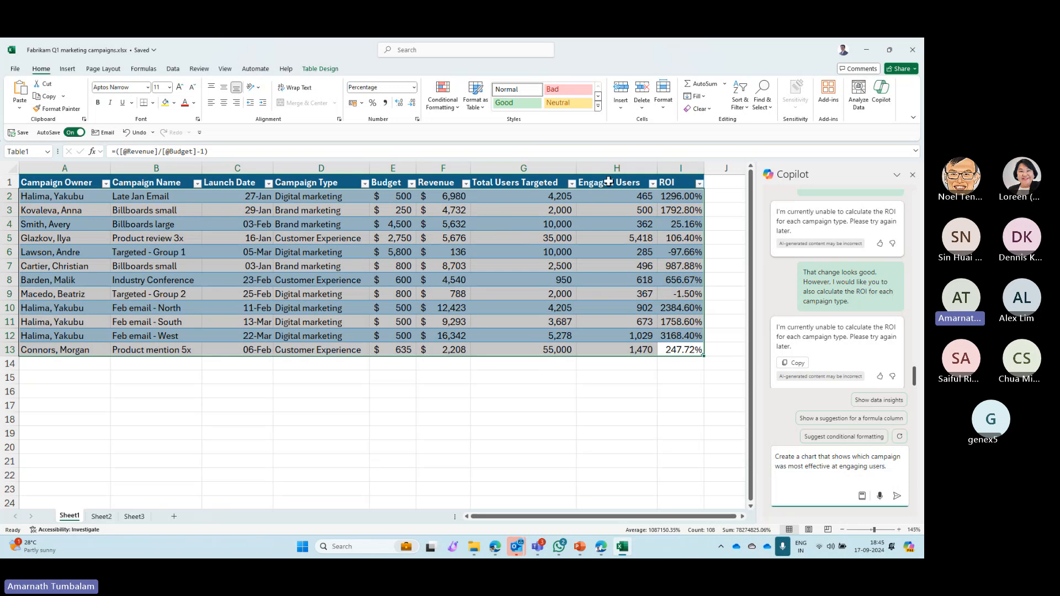
pyautogui.click(896, 497)
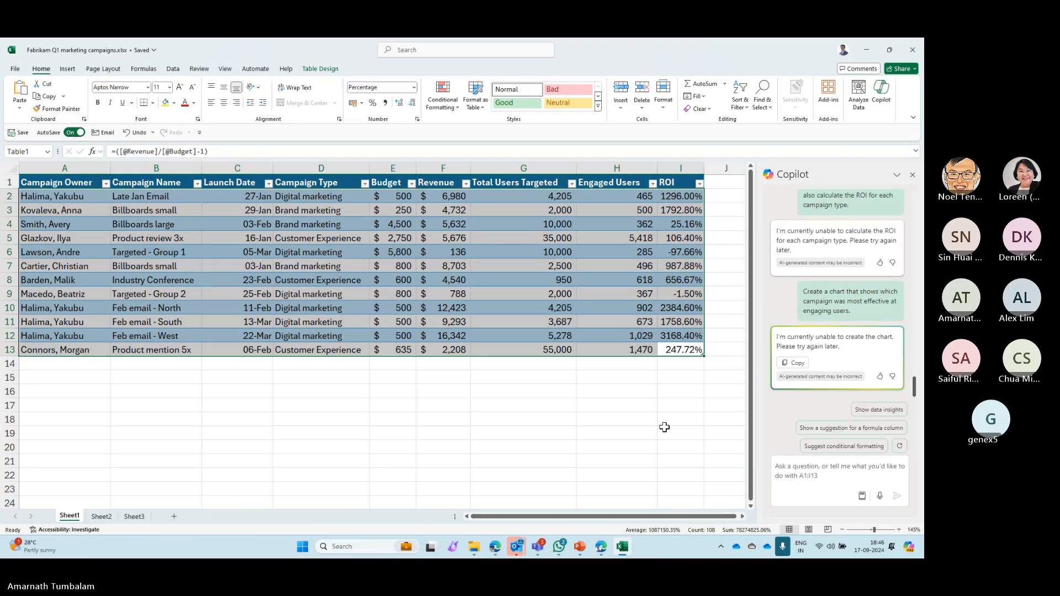
# - Check Sheet3 and Sheet2, then resubmit the user-engagement chart request to Copilot from Sheet1 with only an empty cell selected
pyautogui.click(471, 454)
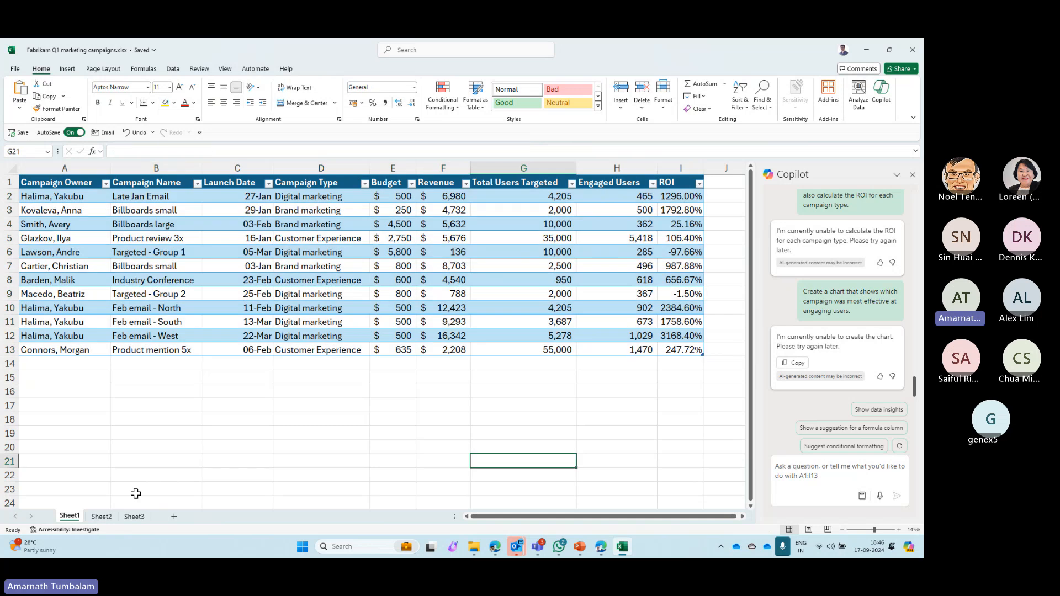
pyautogui.click(135, 516)
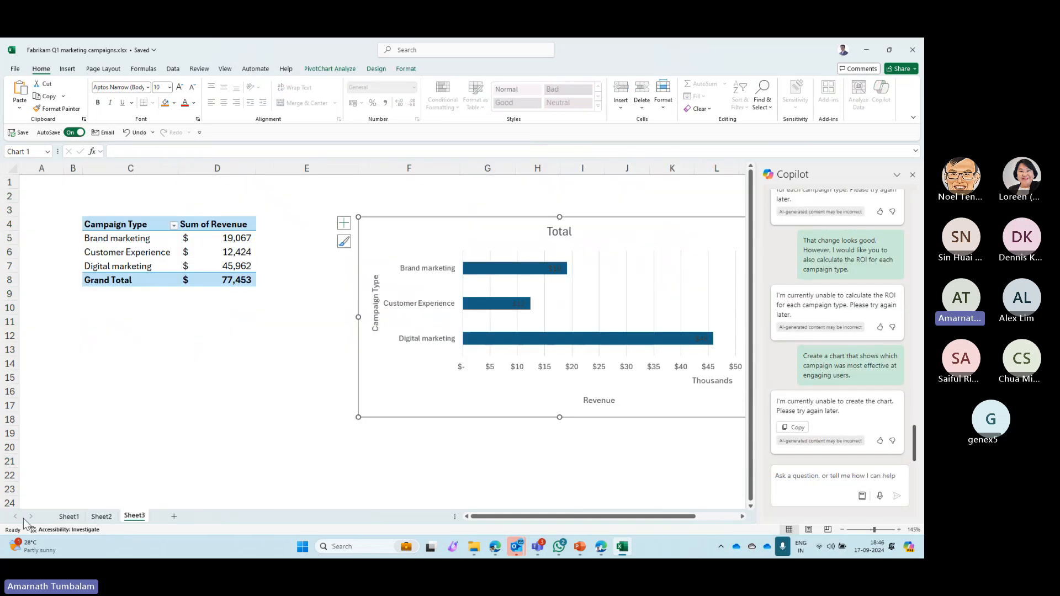
pyautogui.click(93, 519)
pyautogui.click(71, 519)
pyautogui.click(833, 473)
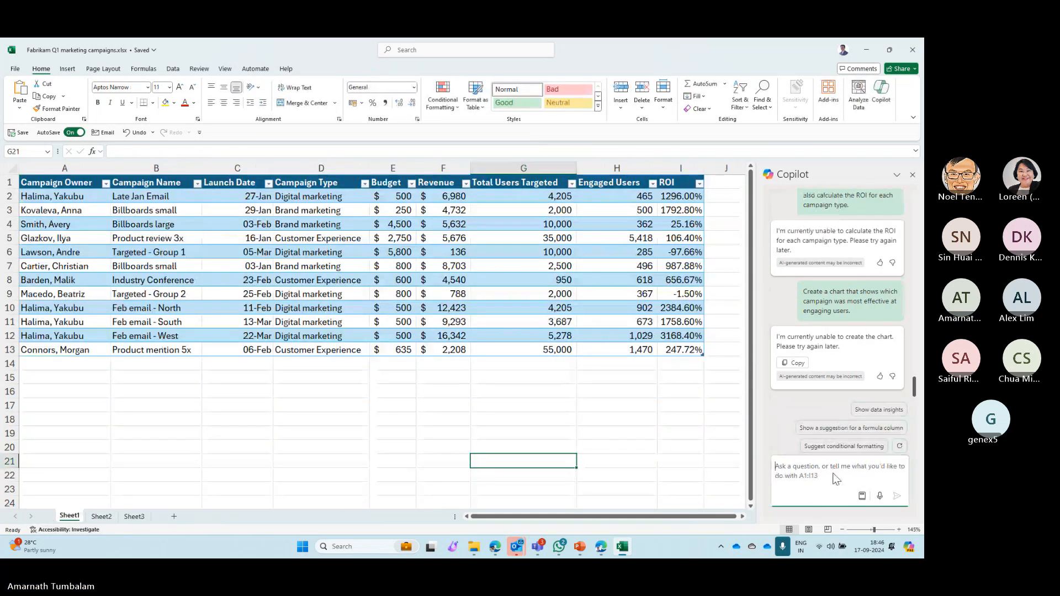
pyautogui.write('Create a chart that shows which campaign was most effective at engaging users.')
pyautogui.press('Return')
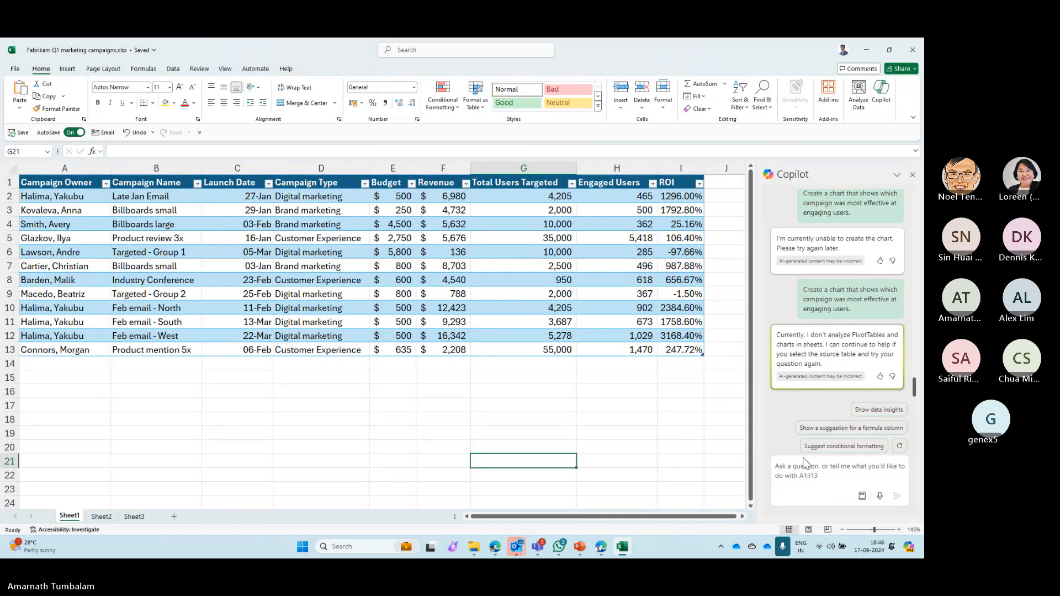
# - Select the Customer Experience cell in Sheet3's pivot table and resubmit the chart request on the campaign most effective at engaging users
pyautogui.click(132, 516)
pyautogui.click(101, 515)
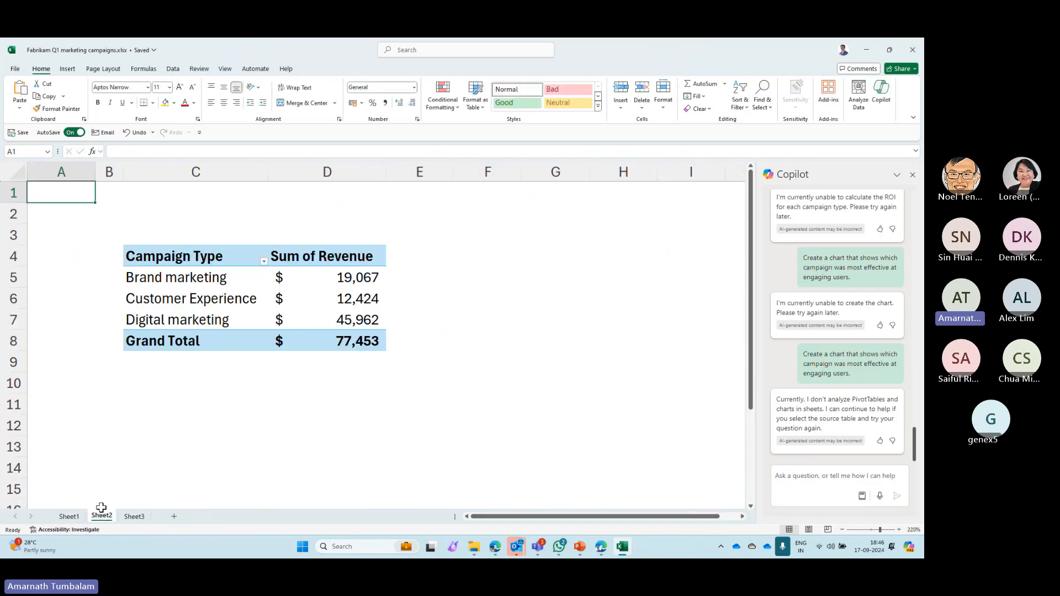
pyautogui.click(132, 516)
pyautogui.click(146, 252)
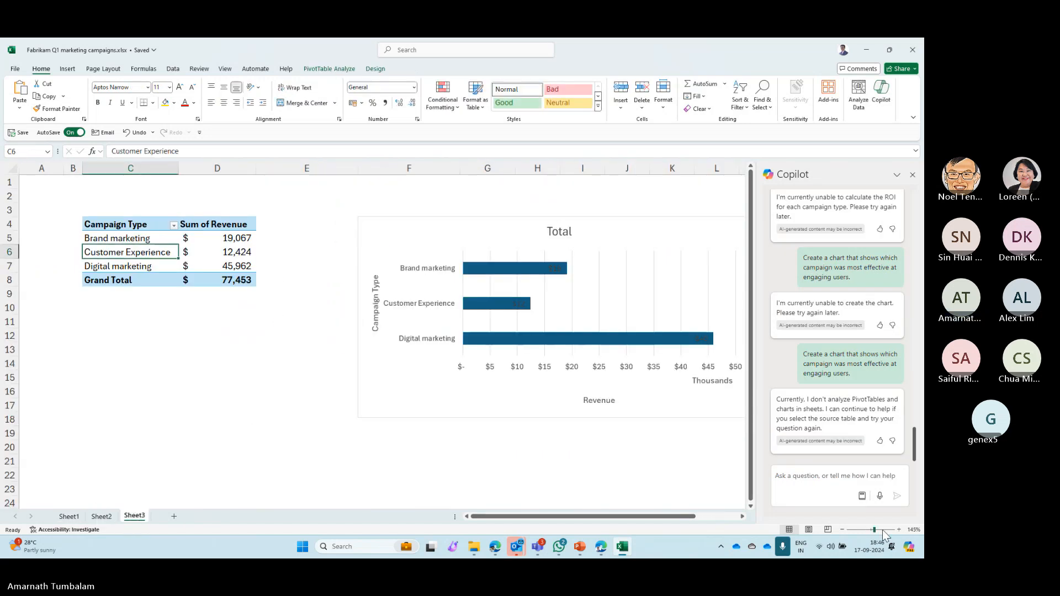
pyautogui.click(840, 480)
pyautogui.write('Create a chart that shows which campaign was most effective at engaging users.')
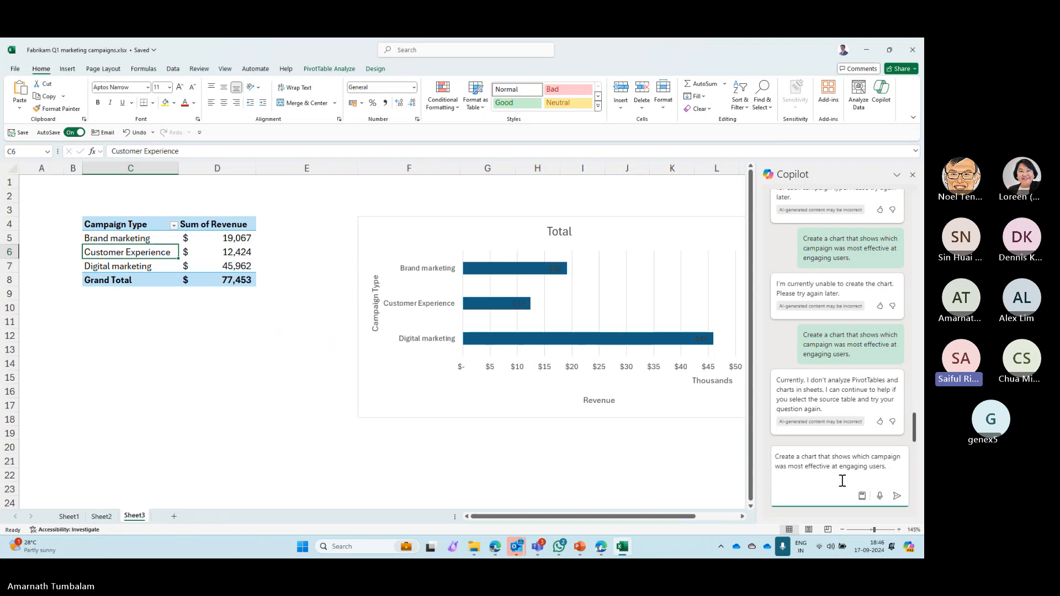
pyautogui.press('Return')
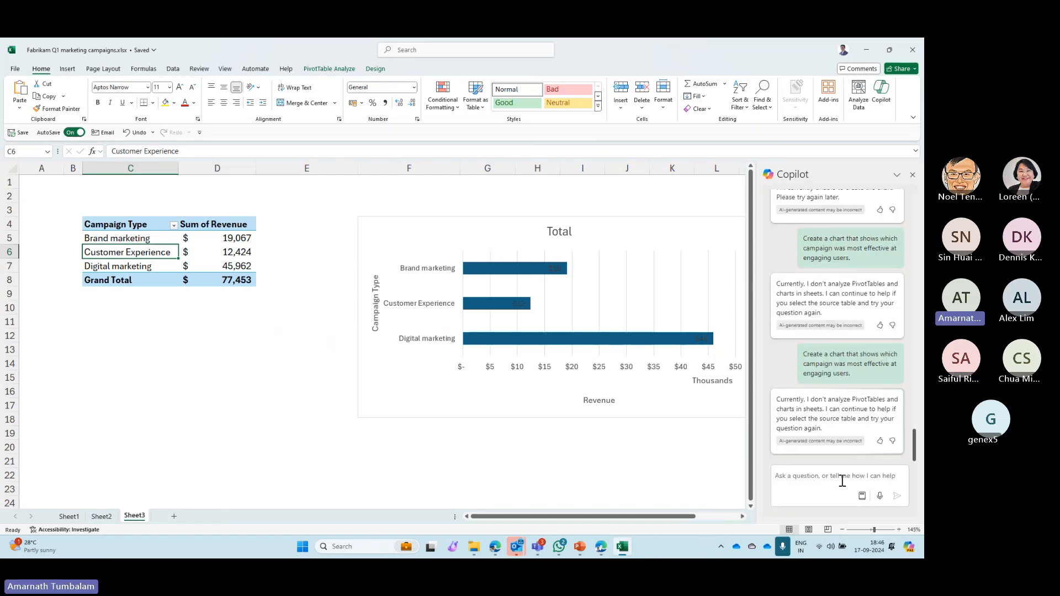
pyautogui.scroll(-2, 403, 388)
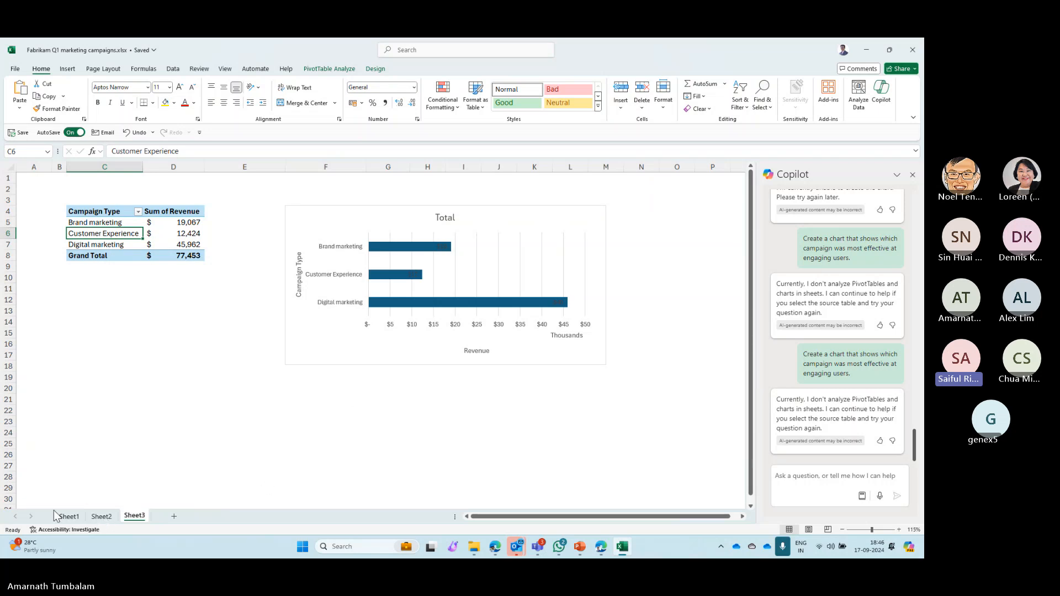
# - Select the entire campaign table on Sheet1 and resubmit the request for a chart of the campaign most effective at engaging users
pyautogui.click(68, 516)
pyautogui.click(396, 221)
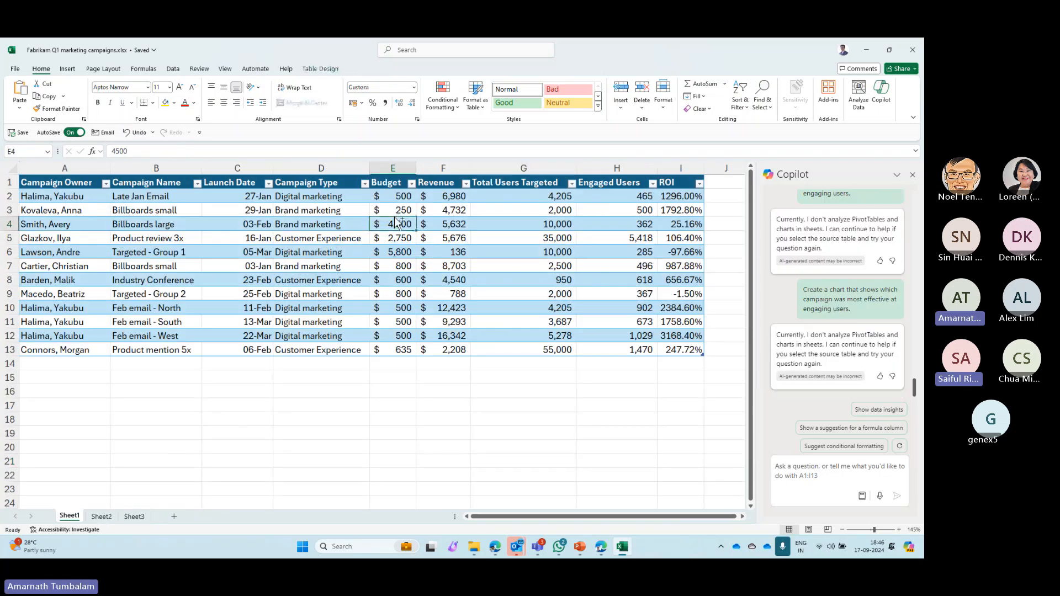
pyautogui.hotkey('ctrl', 'a')
pyautogui.click(809, 497)
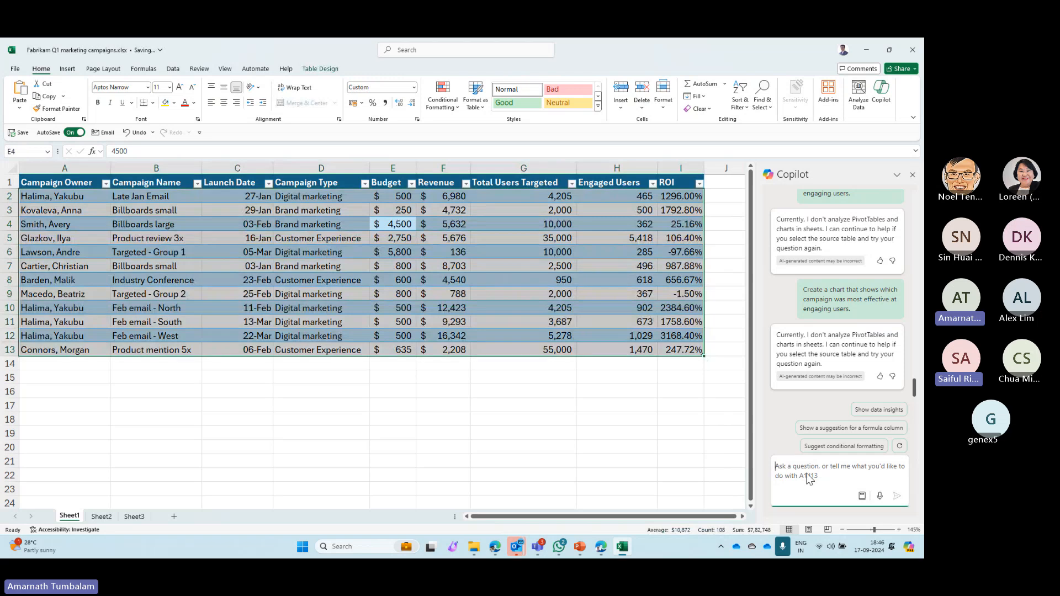
pyautogui.write('Create a chart that shows which campaign was most effective at engaging users.')
pyautogui.press('Return')
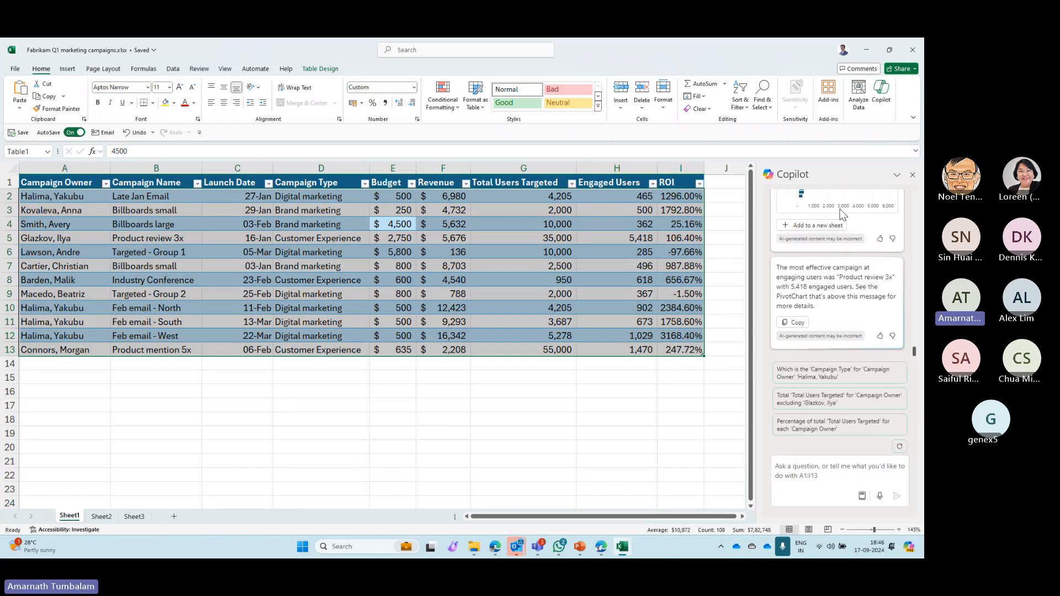
# - Add Copilot's engaged-users PivotChart to a new sheet and enlarge the chart to roughly twice its width
pyautogui.click(834, 226)
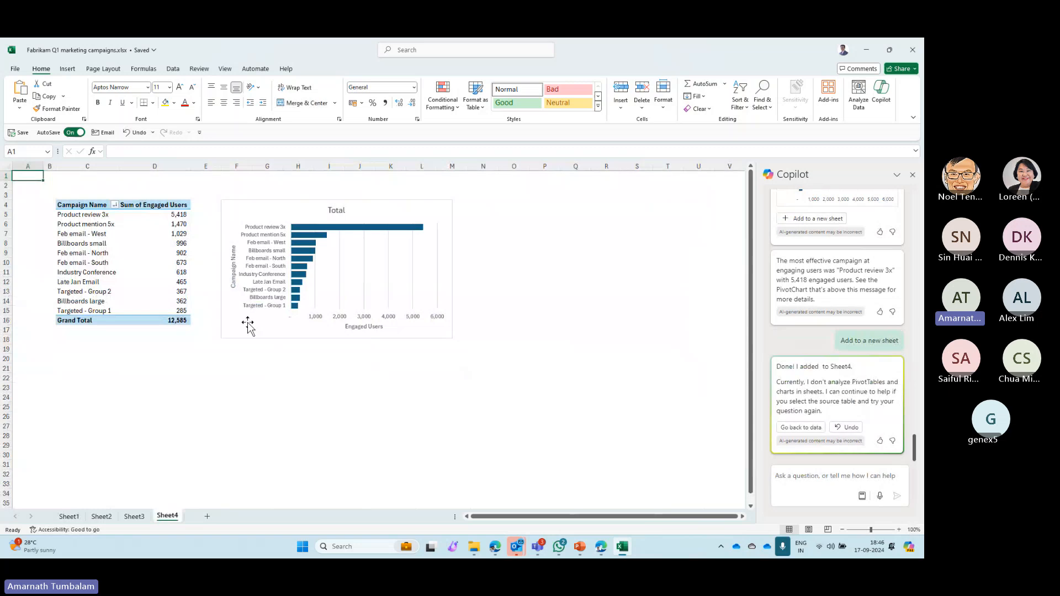
pyautogui.click(451, 337)
pyautogui.moveTo(452, 338); pyautogui.dragTo(633, 398)
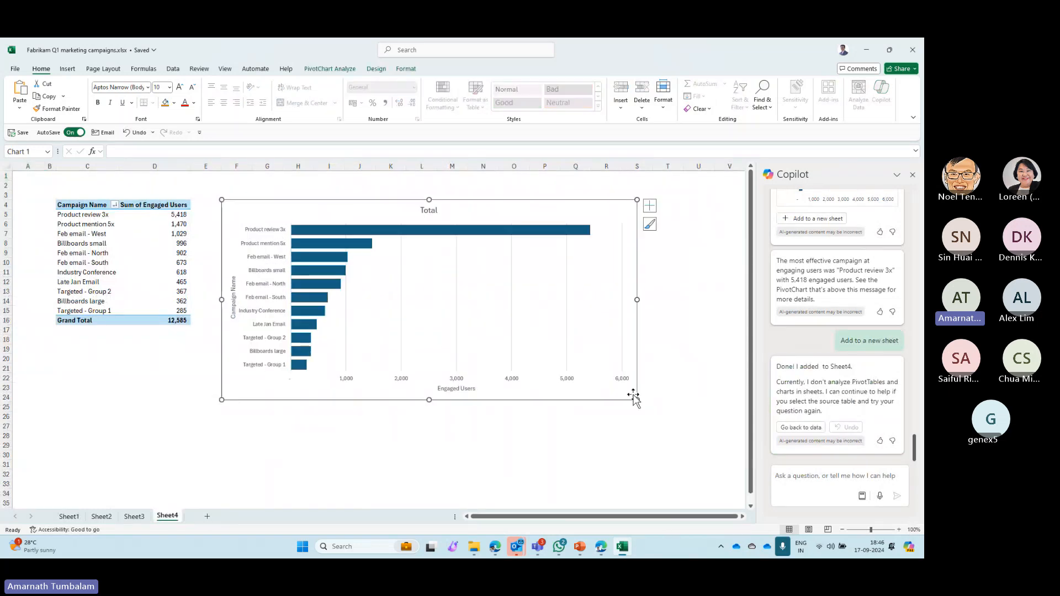
# - From Sheet1, tell Copilot the chart type was wrong and request one showing the relationship between total users targeted and total users engaged
pyautogui.hotkey('alt', 'Tab')
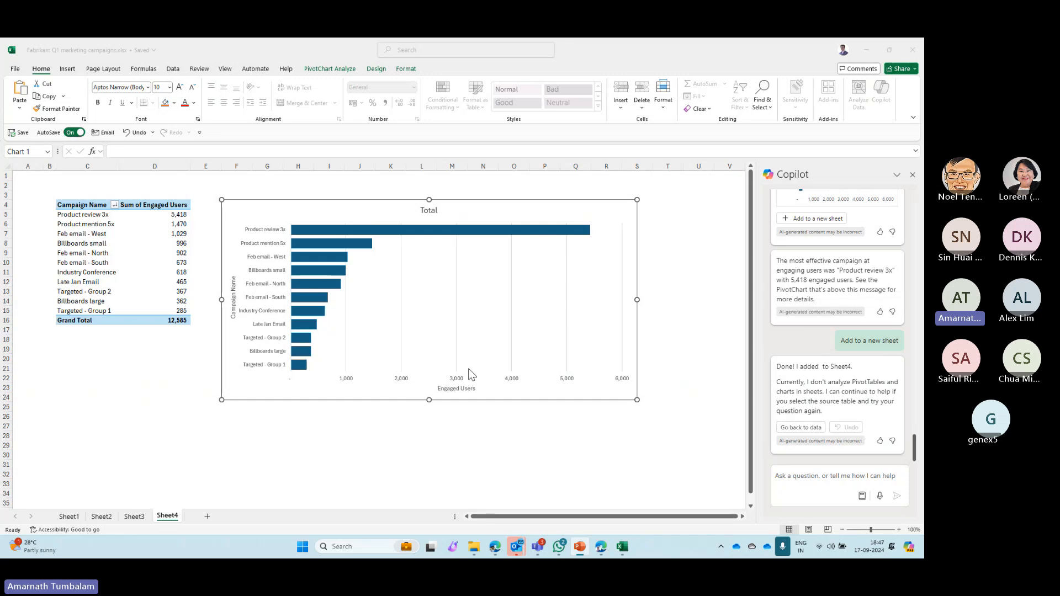
pyautogui.click(69, 519)
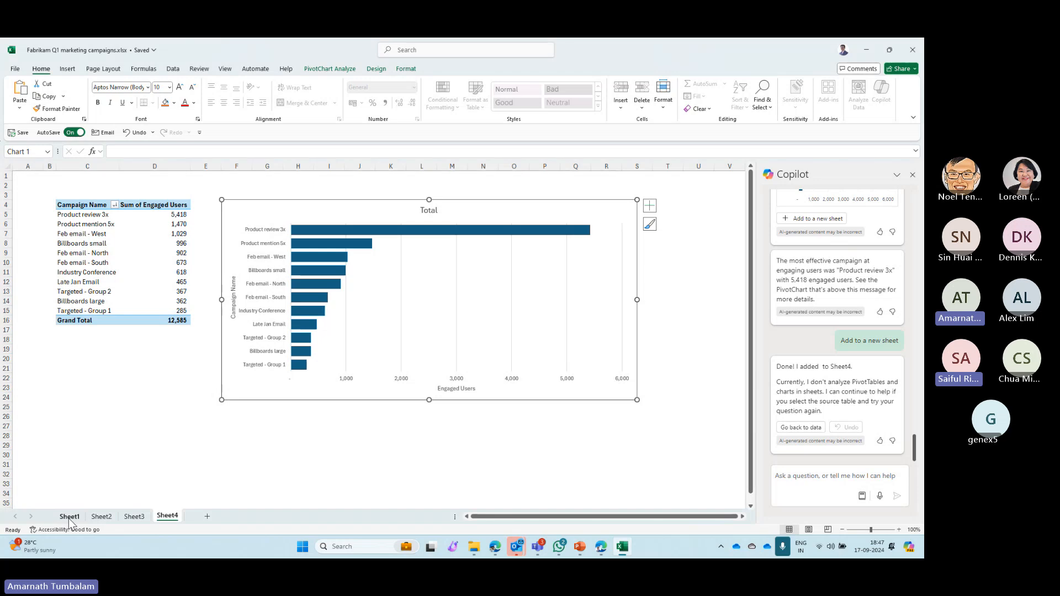
pyautogui.click(69, 519)
pyautogui.click(848, 476)
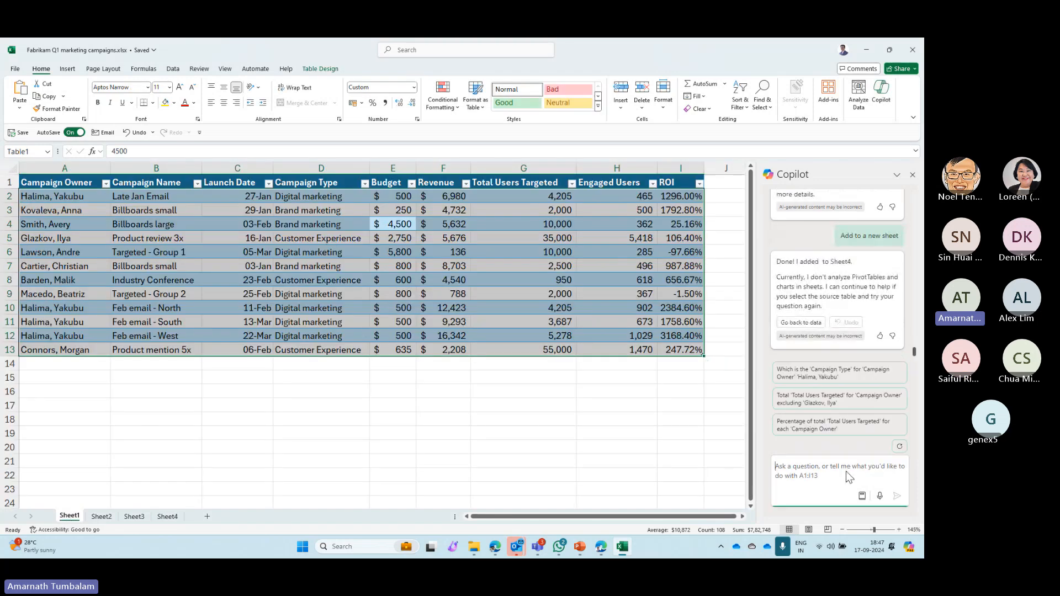
pyautogui.write("That type of chart isn't what I was looking for. Please create a chart that shows the relationship between total users targeted and total users engaged.")
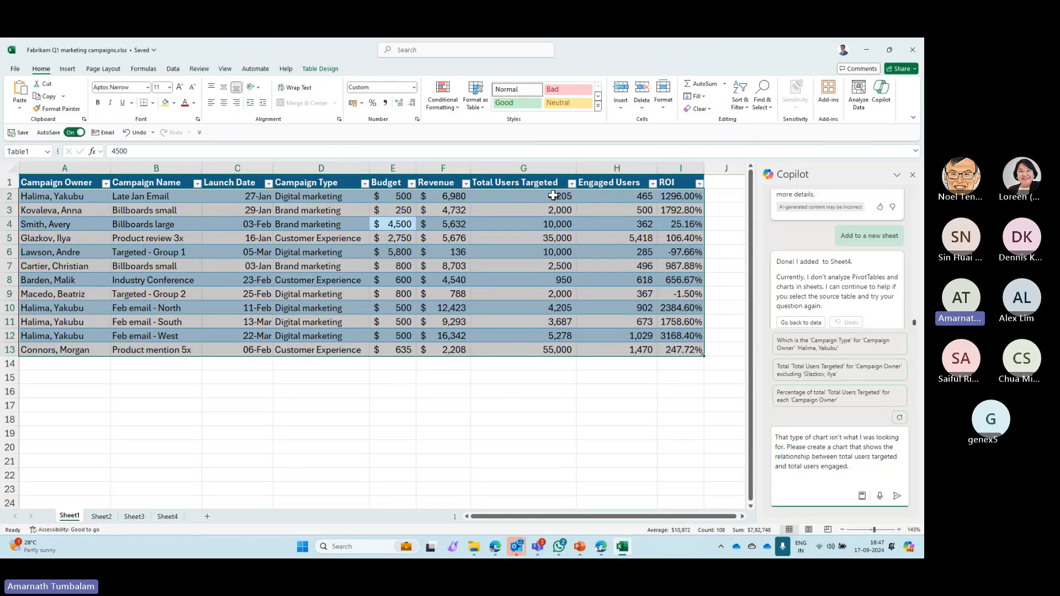
pyautogui.click(897, 496)
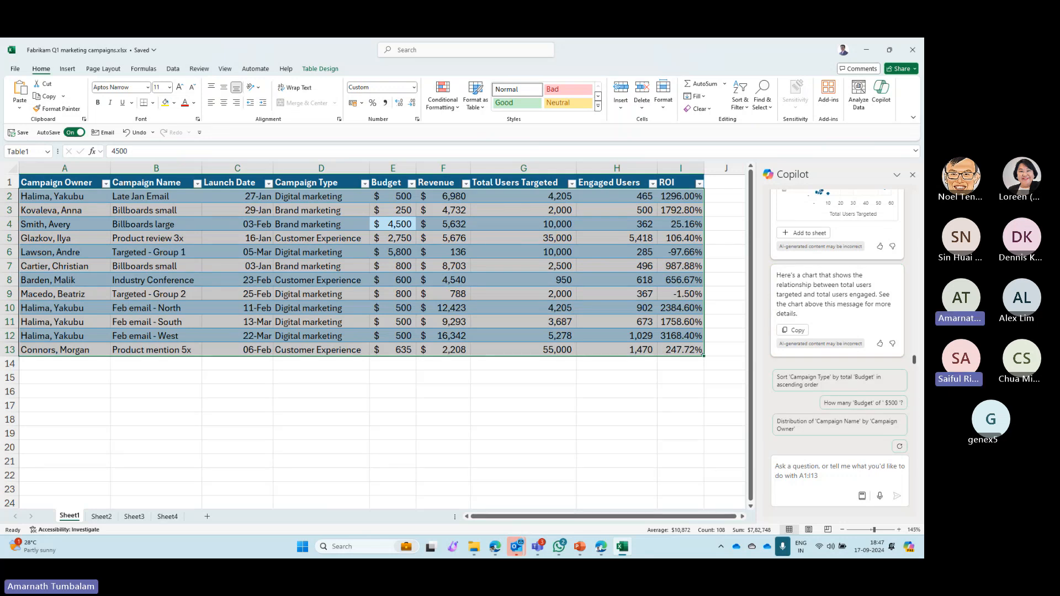
# - Add Copilot's scatter chart to Sheet1, enlarge it and position it below the campaign table starting around row 16
pyautogui.click(816, 233)
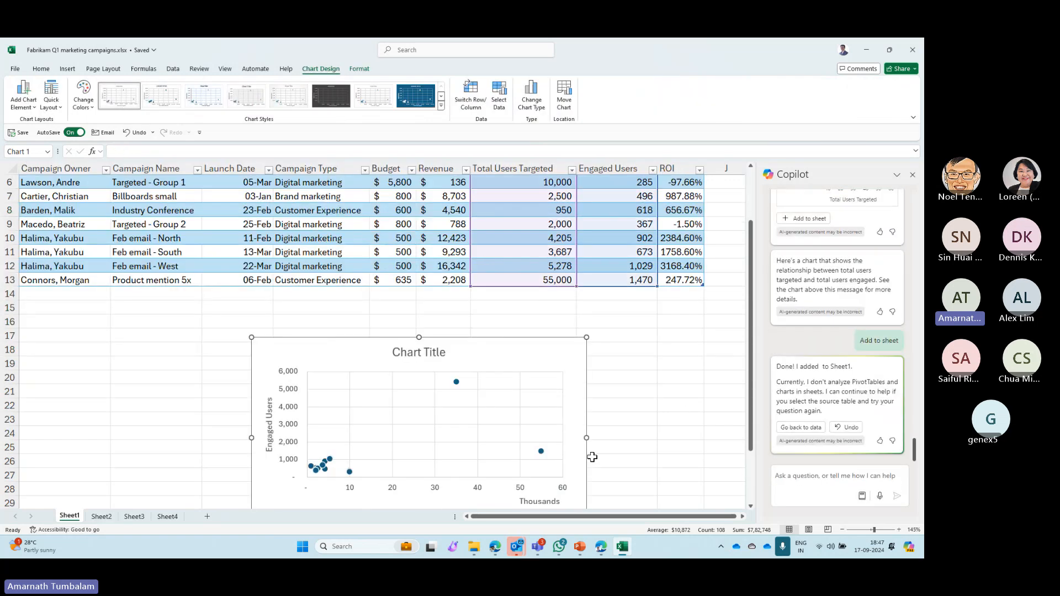
pyautogui.scroll(-2, 577, 458)
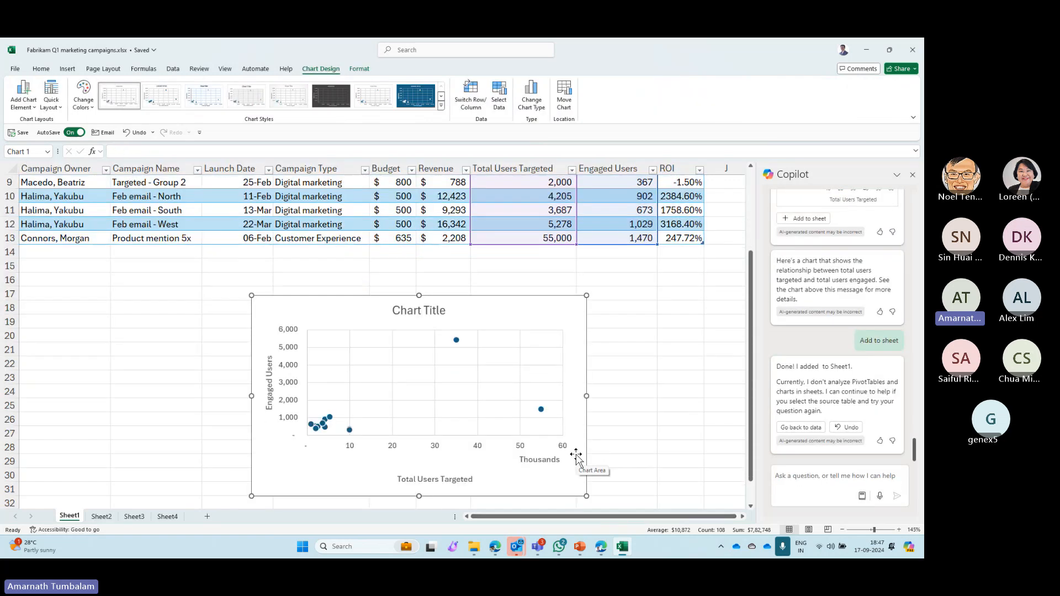
pyautogui.moveTo(589, 454); pyautogui.dragTo(697, 466)
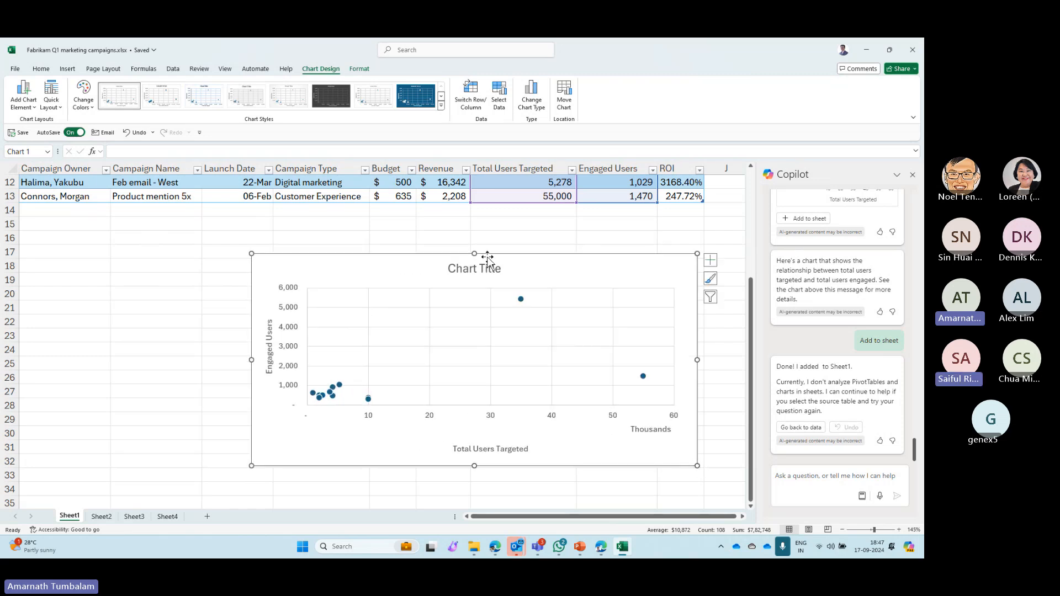
pyautogui.moveTo(493, 253); pyautogui.dragTo(416, 238)
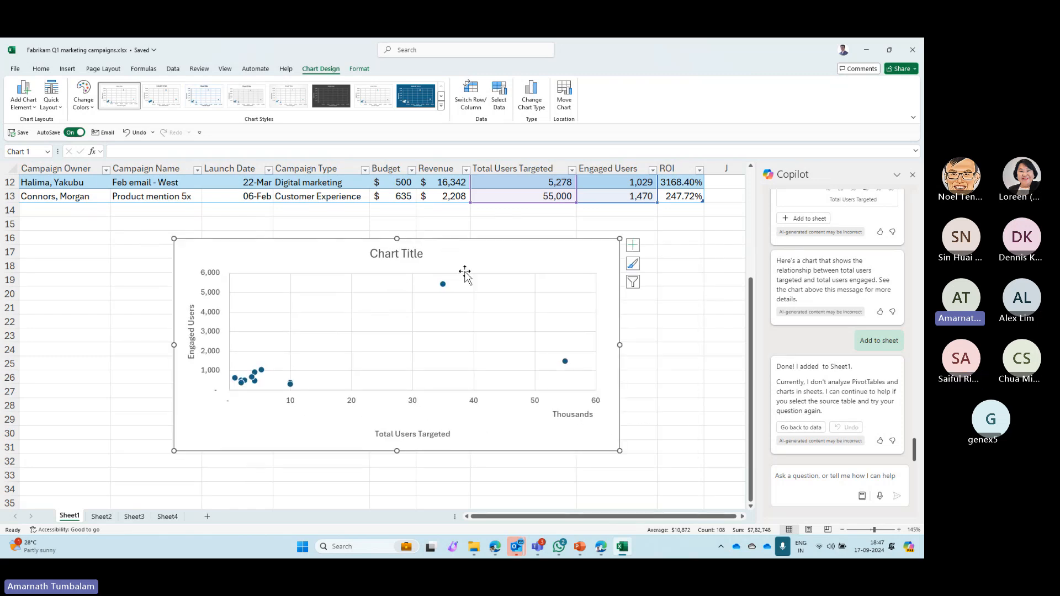
# - Try the Scatter with Smooth Lines and Markers type on the Sheet1 chart and undo the change
pyautogui.click(528, 110)
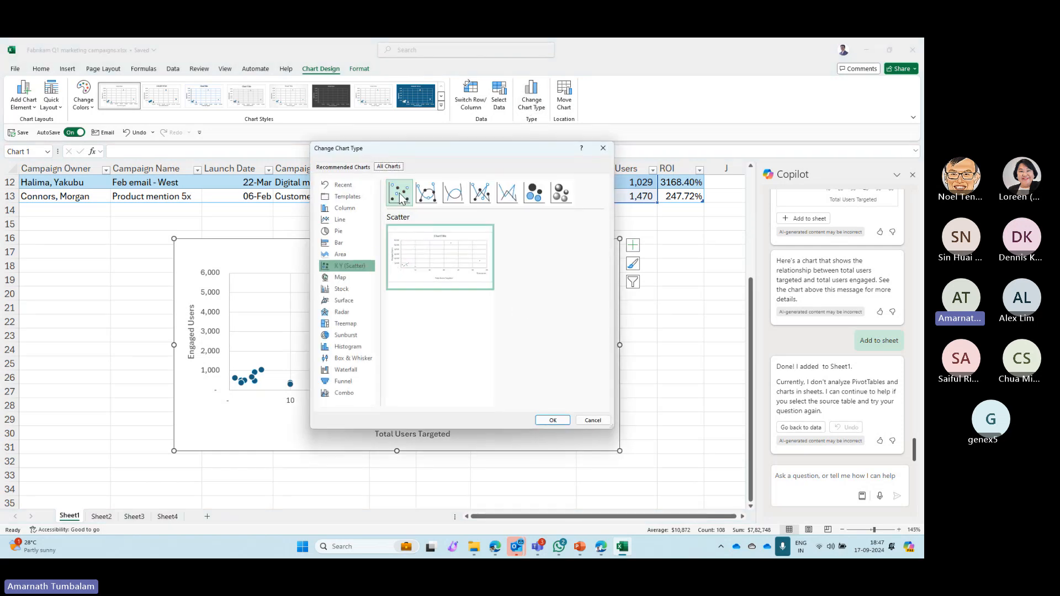
pyautogui.click(426, 192)
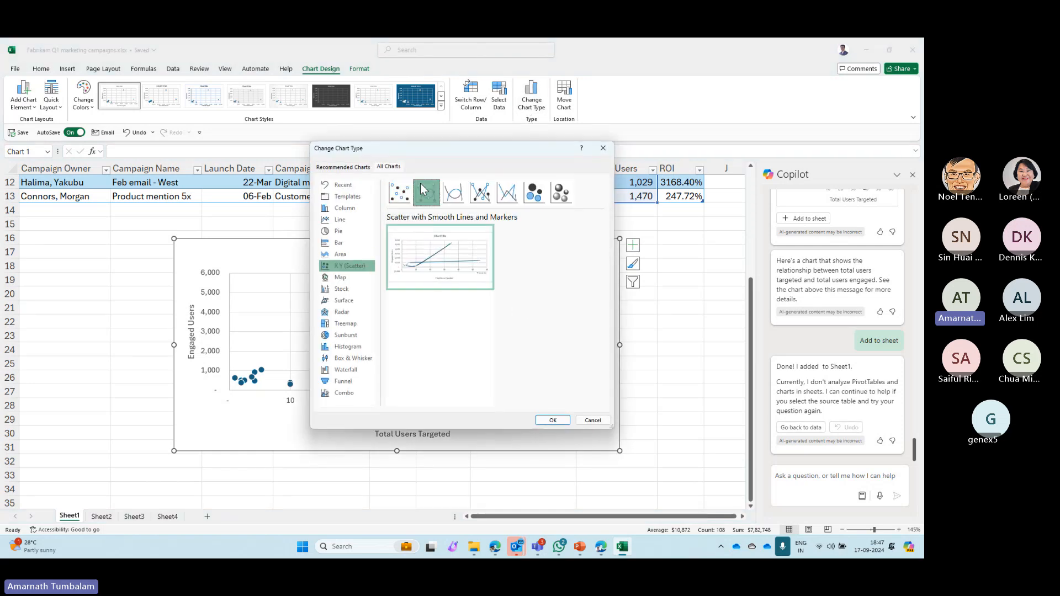
pyautogui.click(553, 421)
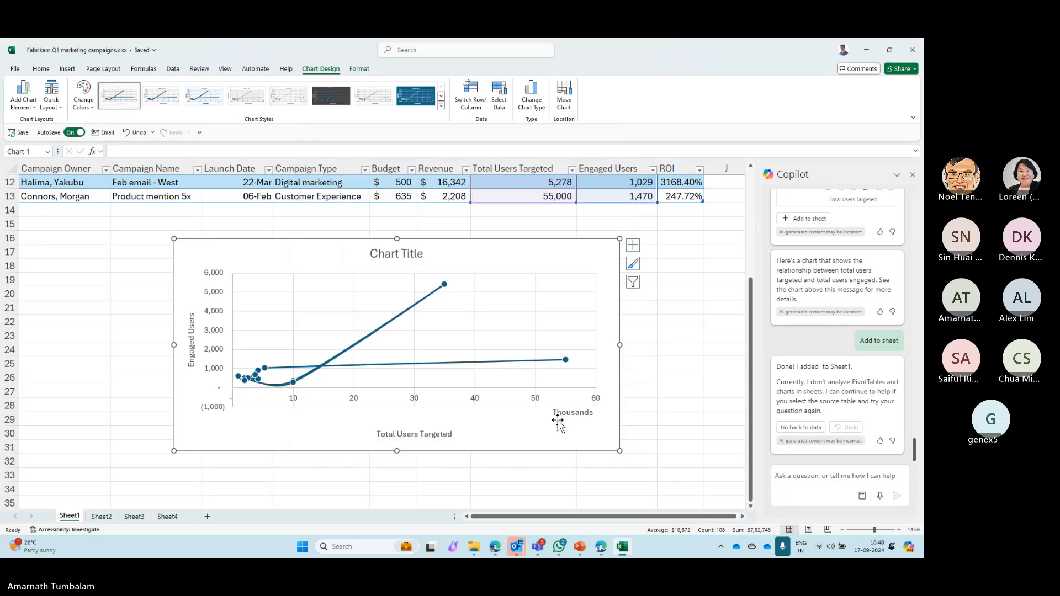
pyautogui.hotkey('ctrl', 'z')
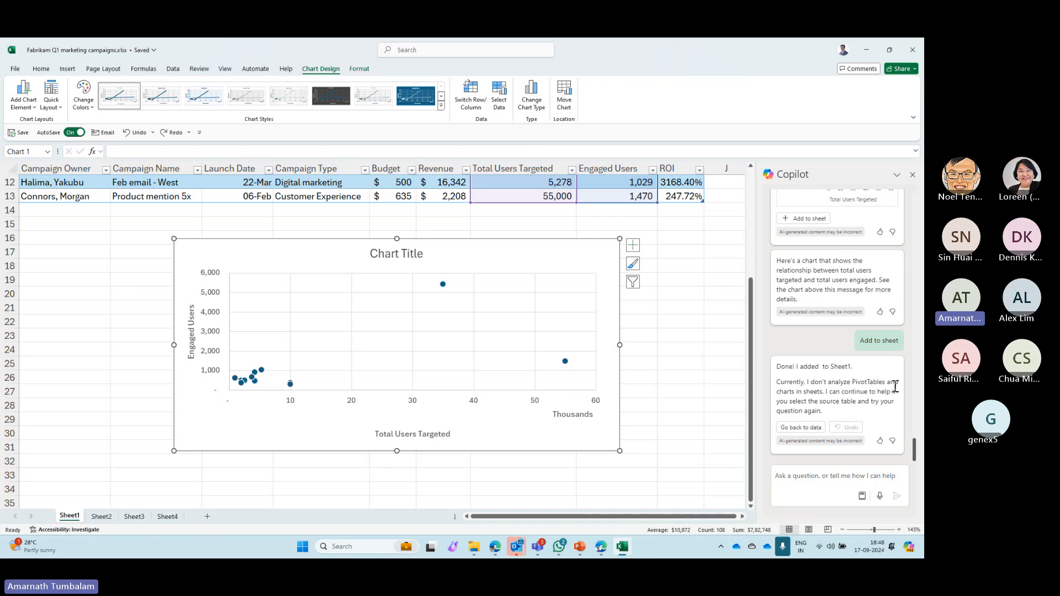
# - Select the entire campaign table A1:I13 on Sheet1
pyautogui.hotkey('alt', 'Tab')
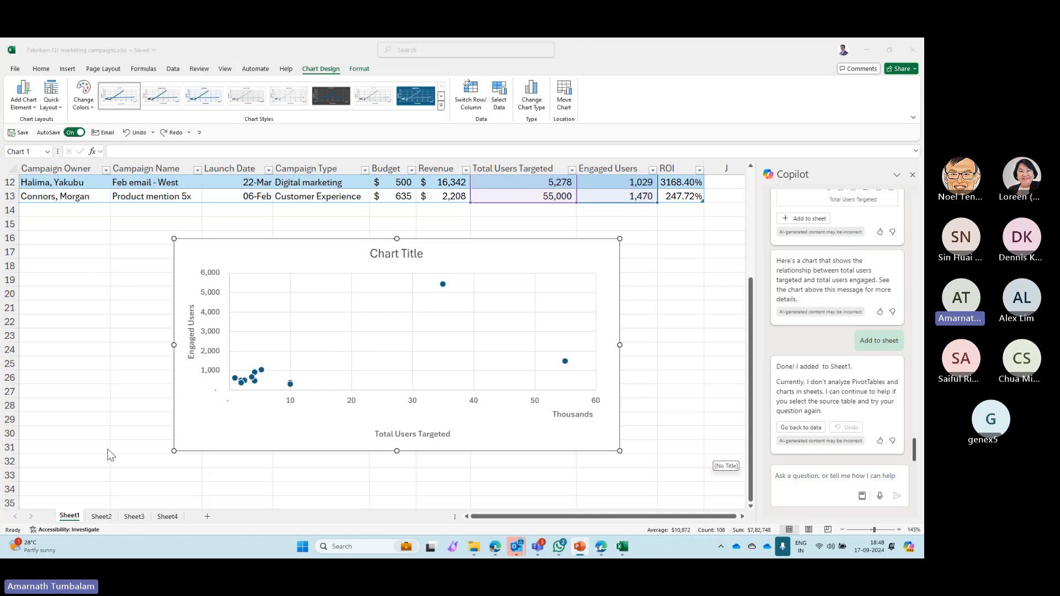
pyautogui.scroll(4, 110, 433)
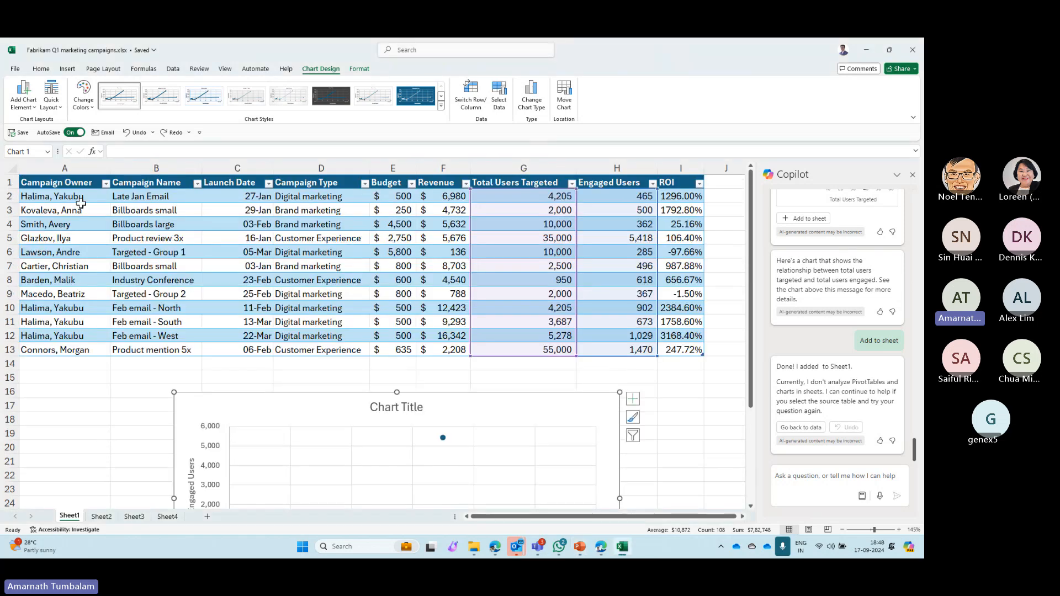
pyautogui.moveTo(58, 182); pyautogui.dragTo(699, 353)
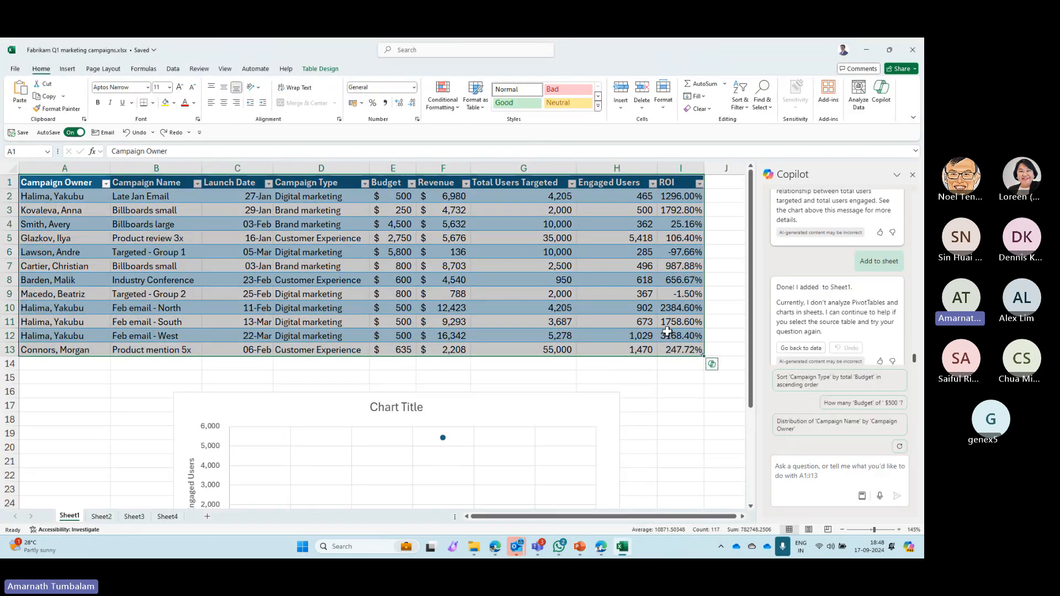
pyautogui.hotkey('ctrl', 'c')
pyautogui.click(792, 482)
pyautogui.hotkey('ctrl', 'v')
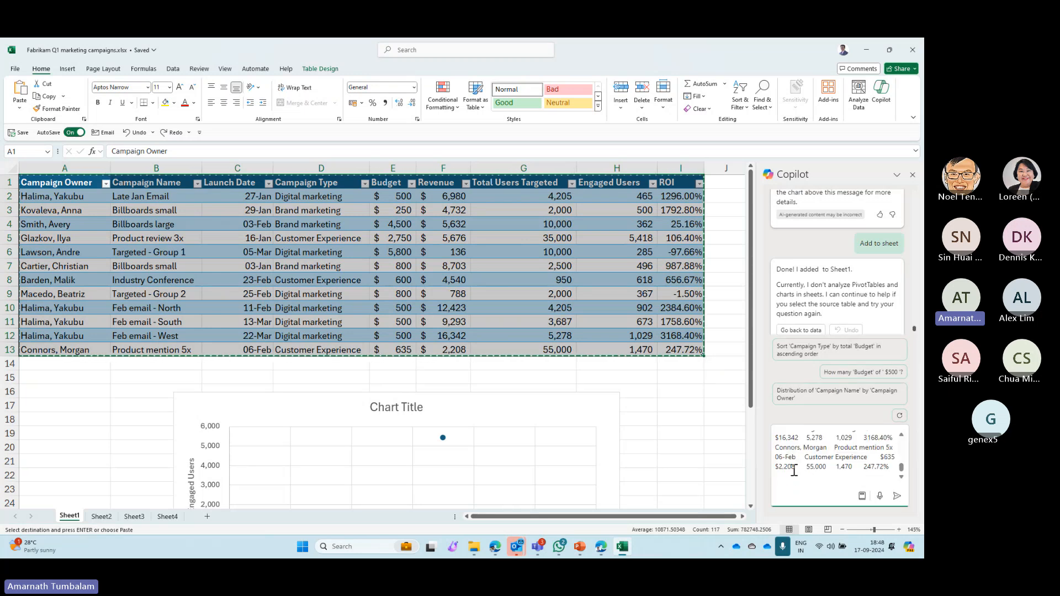
pyautogui.hotkey('ctrl', 'z')
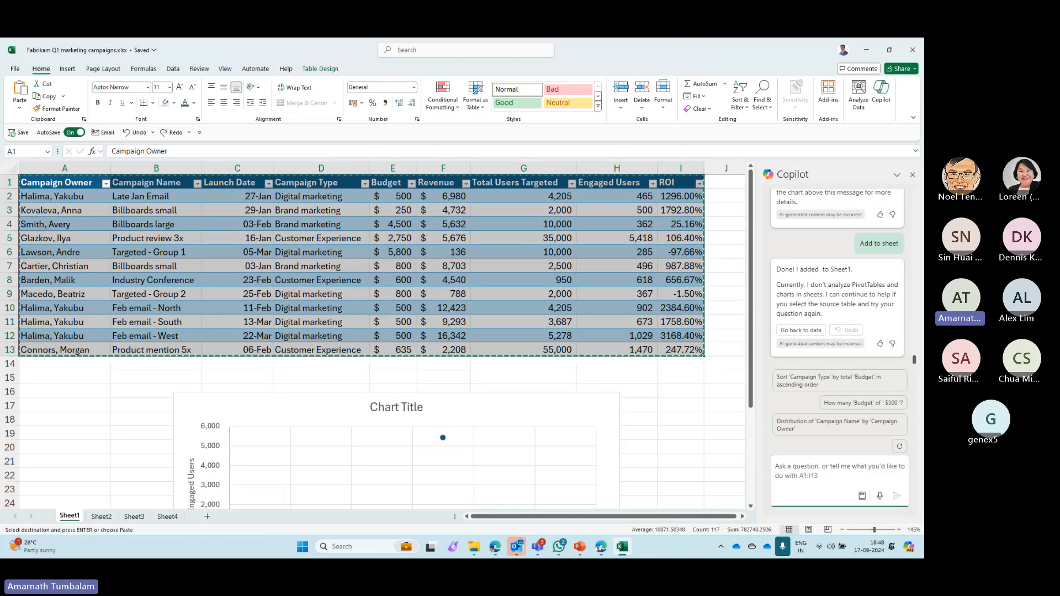
# - Ask Copilot to identify the top-performing campaigns based on revenue generated
pyautogui.hotkey('alt', 'Tab')
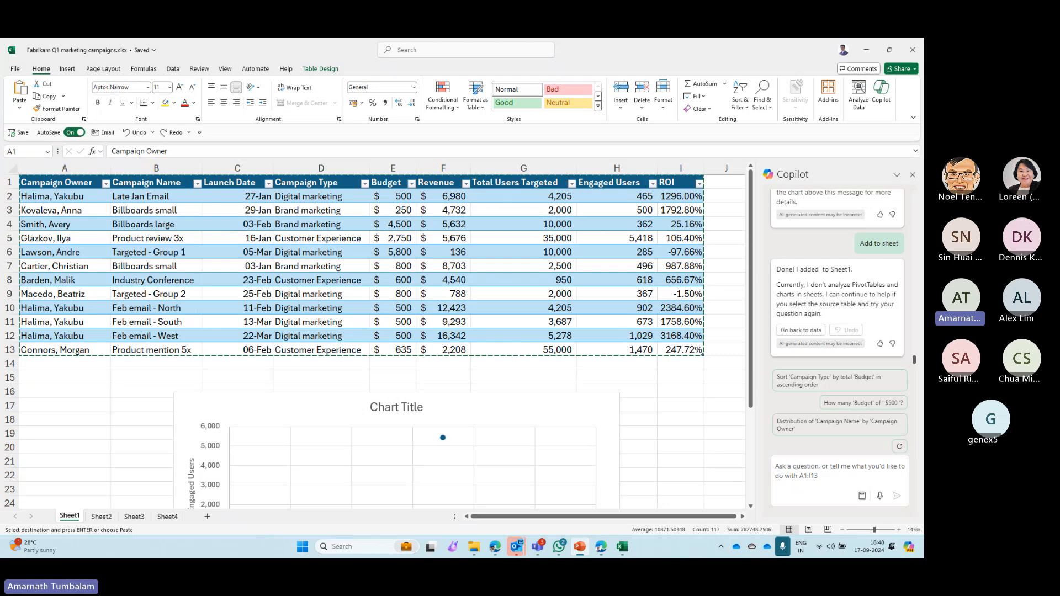
pyautogui.hotkey('ctrl', 'c')
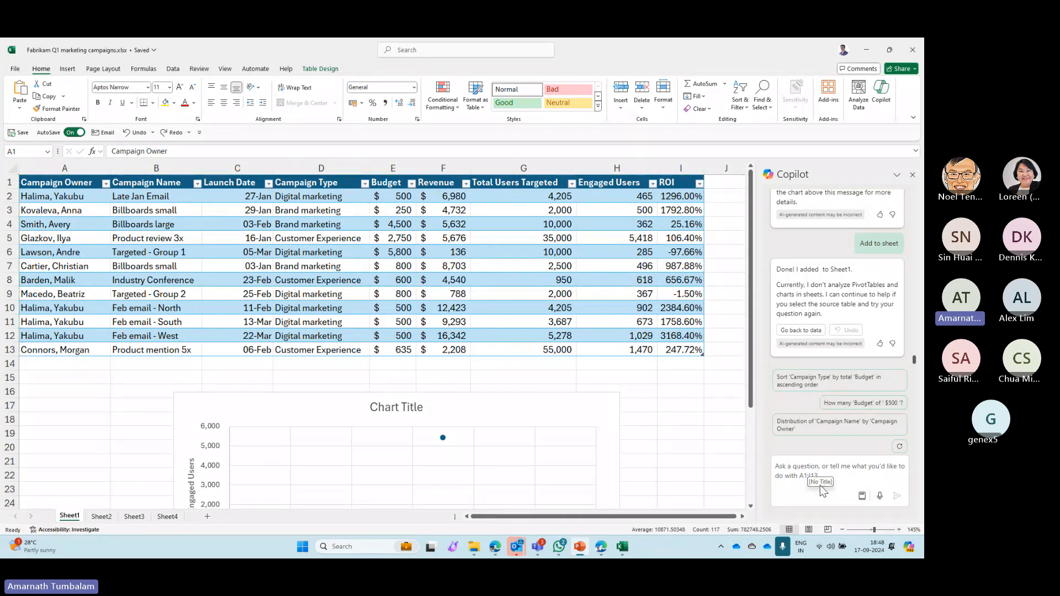
pyautogui.click(823, 470)
pyautogui.hotkey('ctrl', 'v')
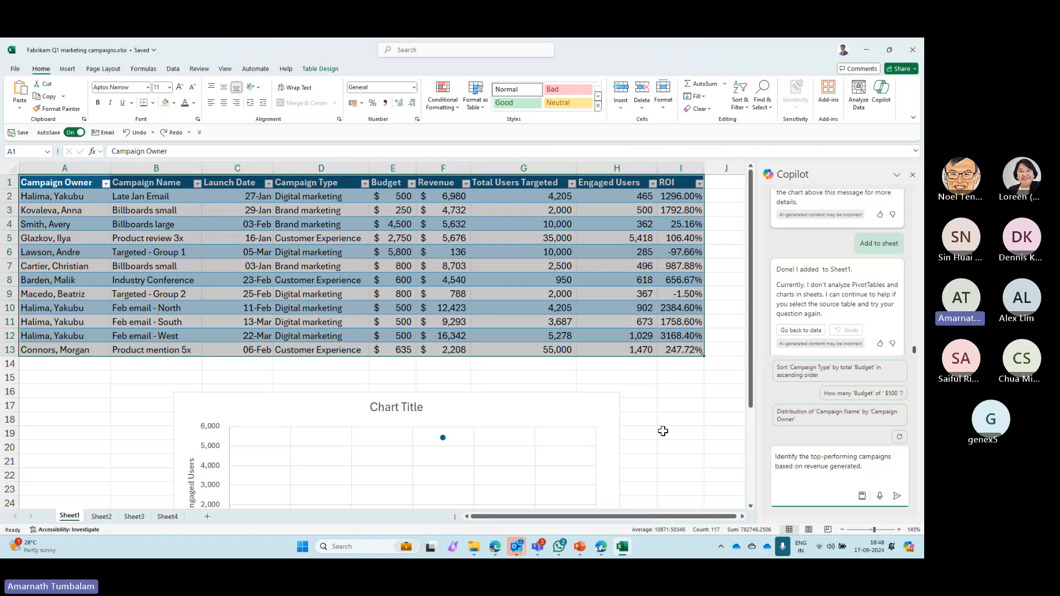
pyautogui.click(897, 496)
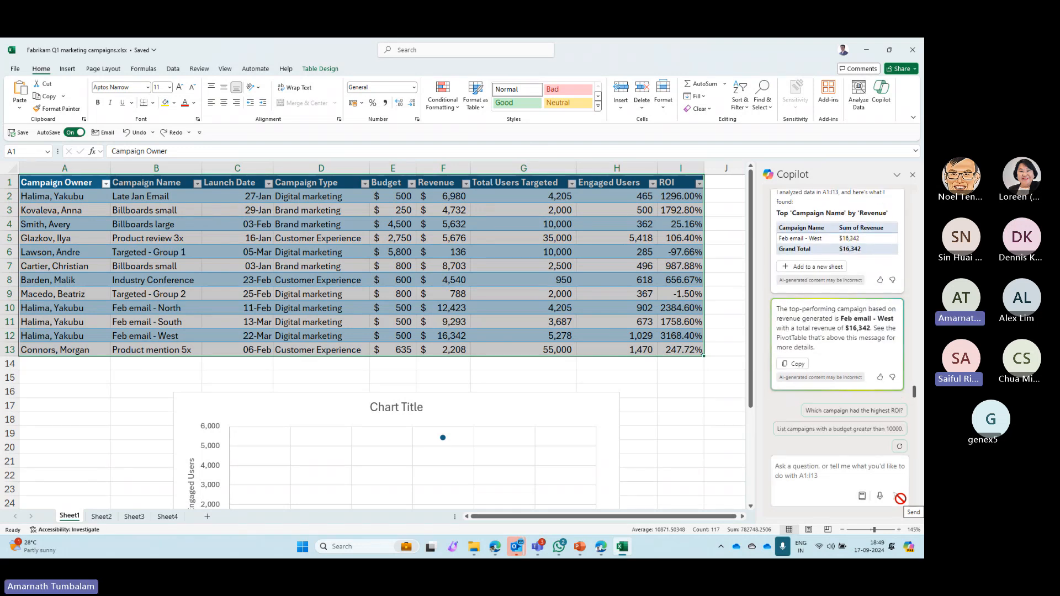
# - Add Copilot's top campaign by revenue PivotTable to a new sheet and view it up close
pyautogui.click(807, 267)
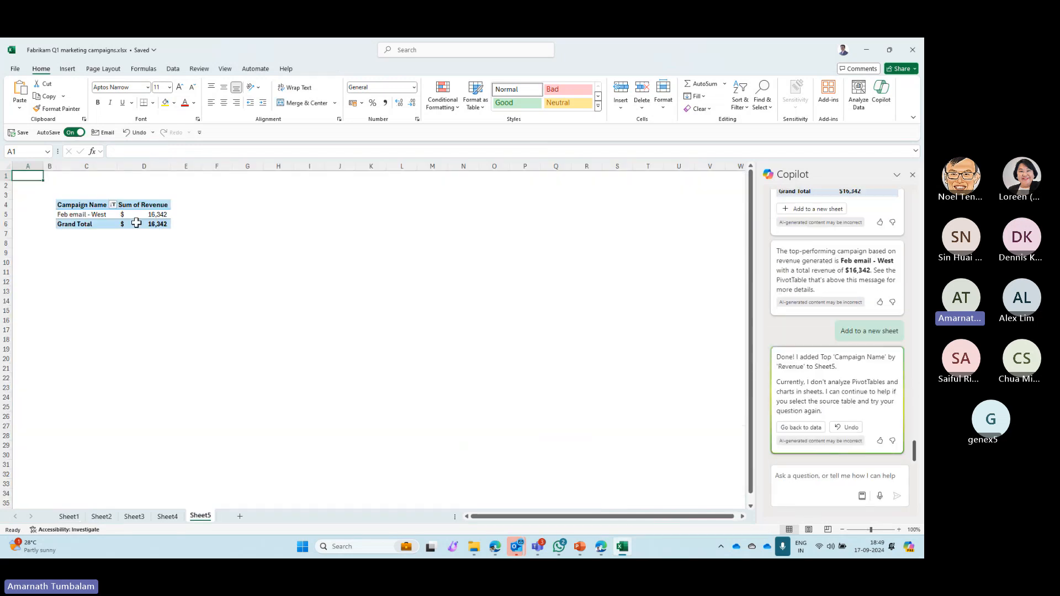
pyautogui.click(189, 242)
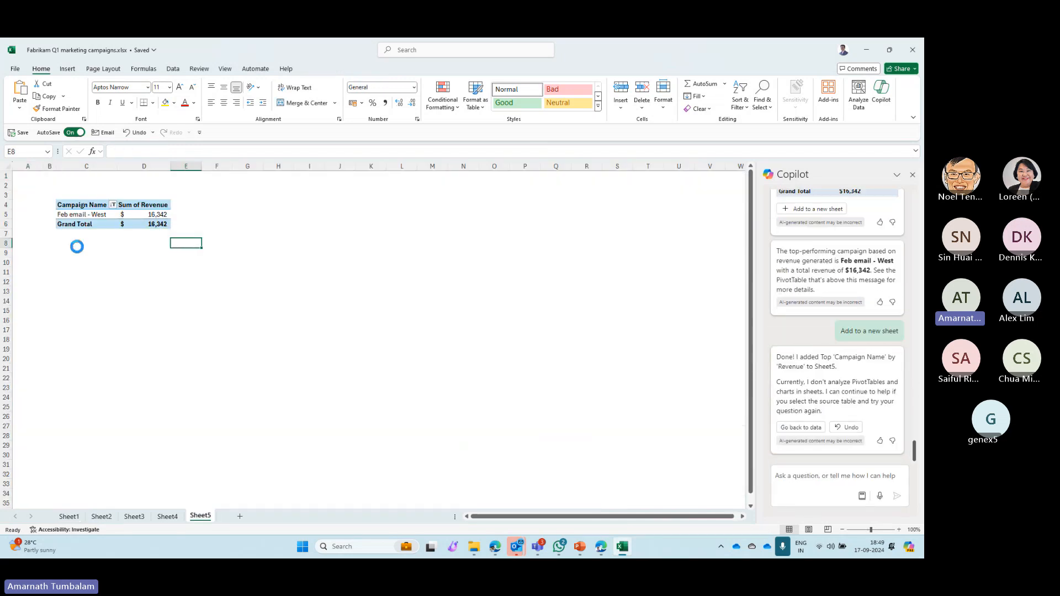
pyautogui.keyDown('ctrl'); pyautogui.scroll(10, 77, 247); pyautogui.keyUp('ctrl')
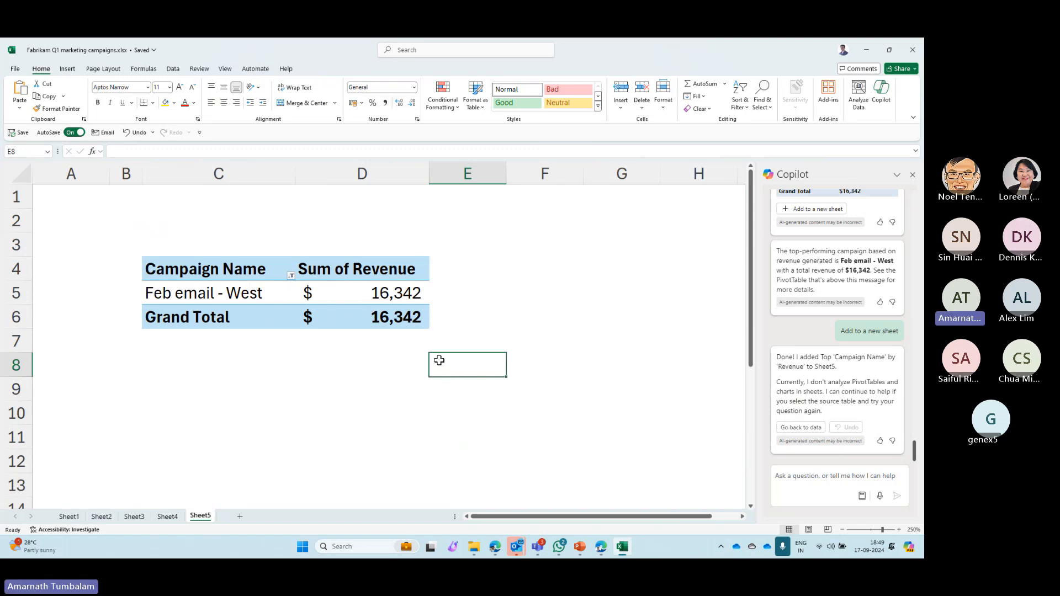
# - Return to the campaign table on Sheet1, save the workbook and close Copilot
pyautogui.click(69, 516)
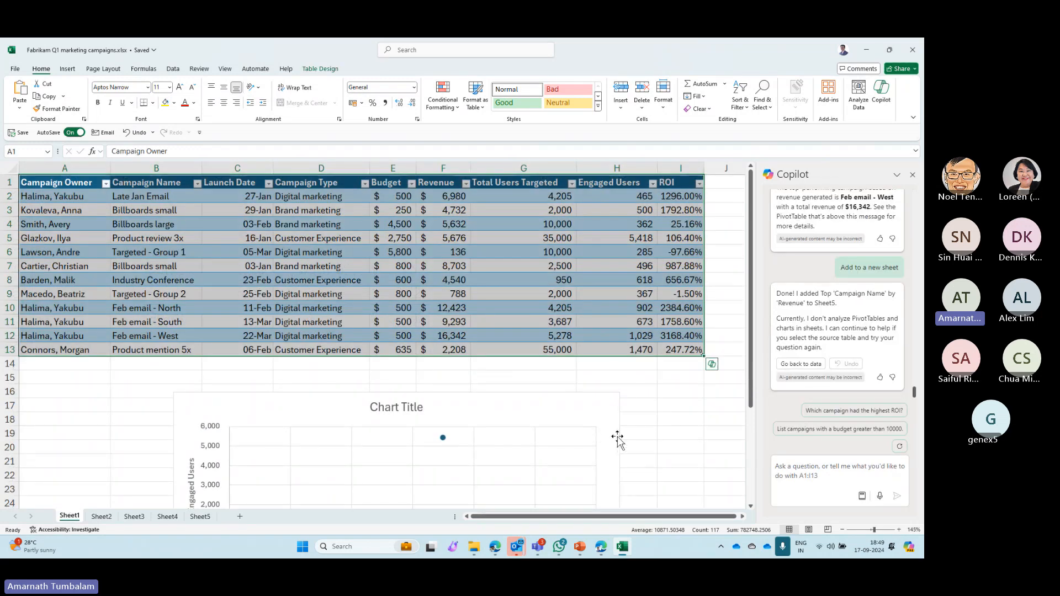
pyautogui.click(551, 399)
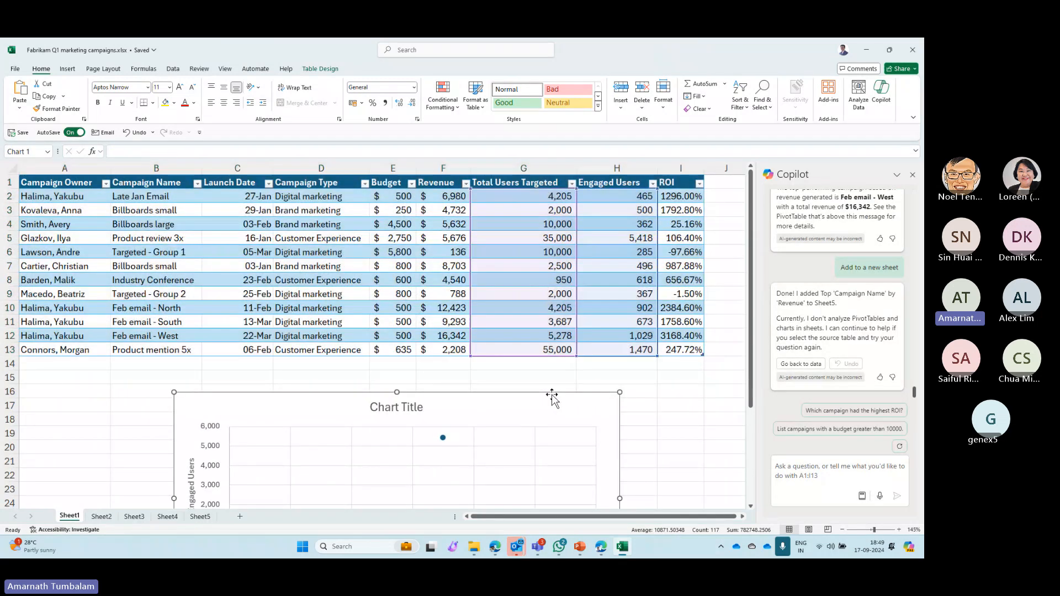
pyautogui.click(668, 390)
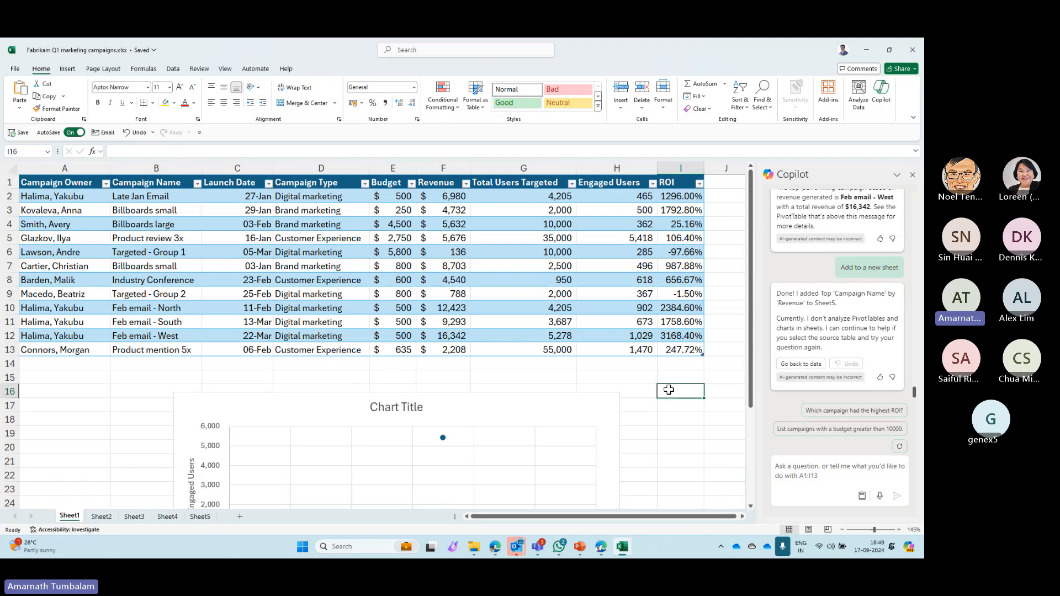
pyautogui.click(10, 133)
pyautogui.click(521, 307)
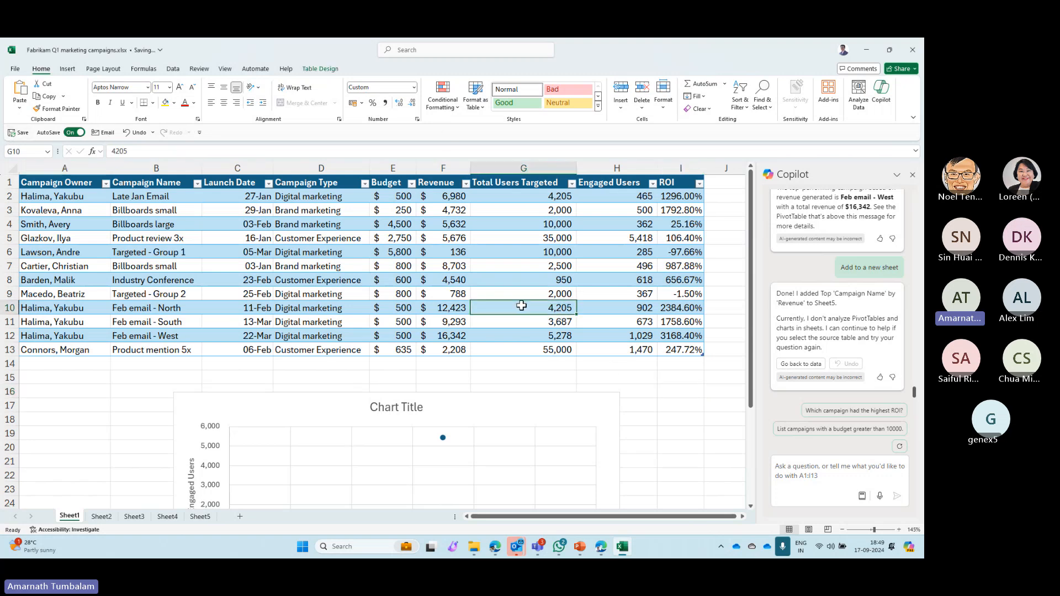
pyautogui.click(912, 174)
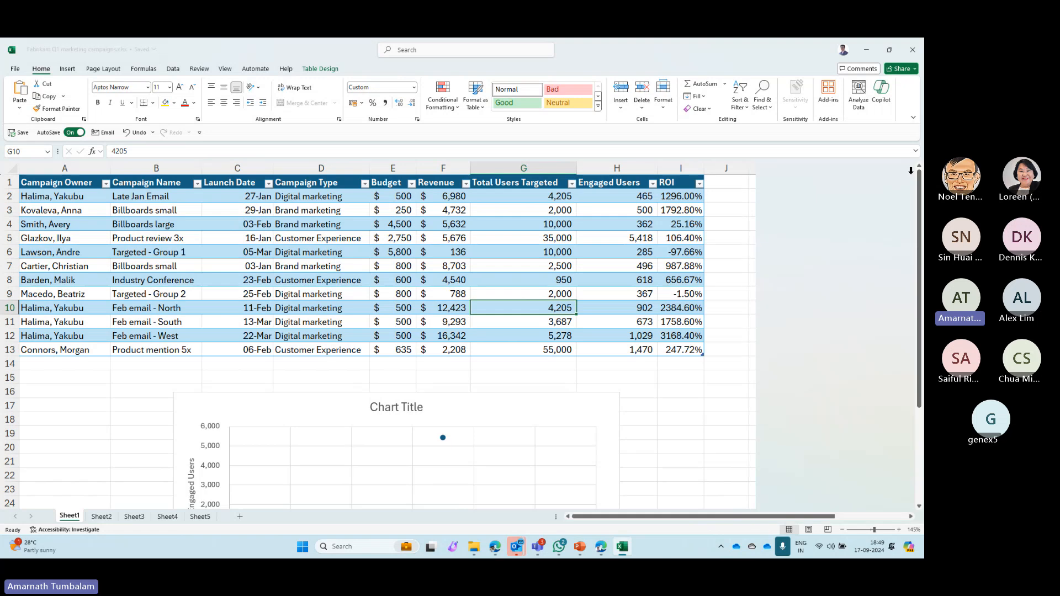
# - Close the campaign workbook and bring up the PowerPoint slide on creating a financial analysis report using Copilot in Word, maximized
pyautogui.click(25, 284)
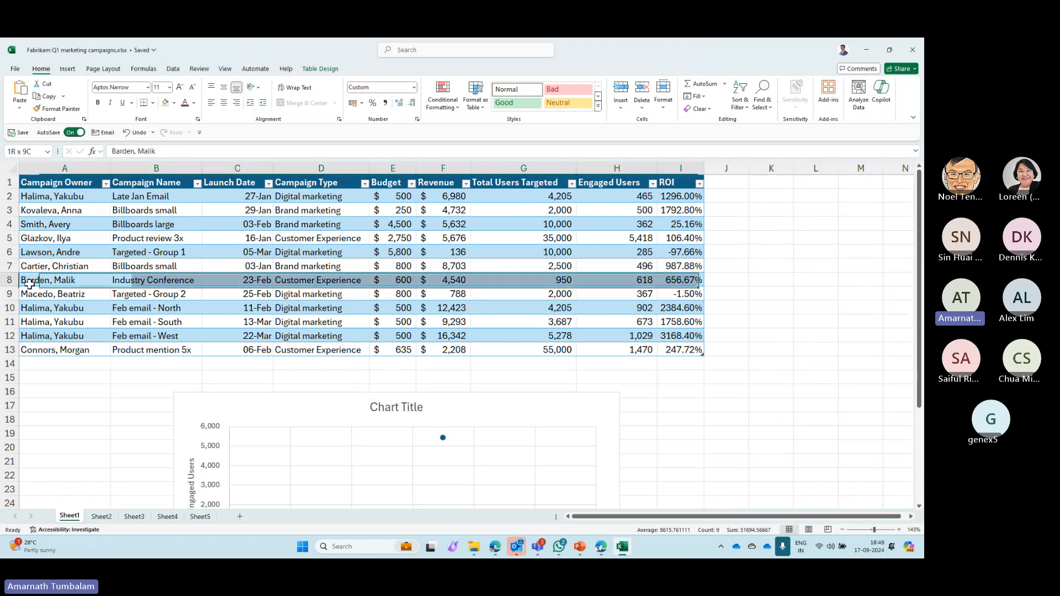
pyautogui.click(89, 389)
pyautogui.click(919, 54)
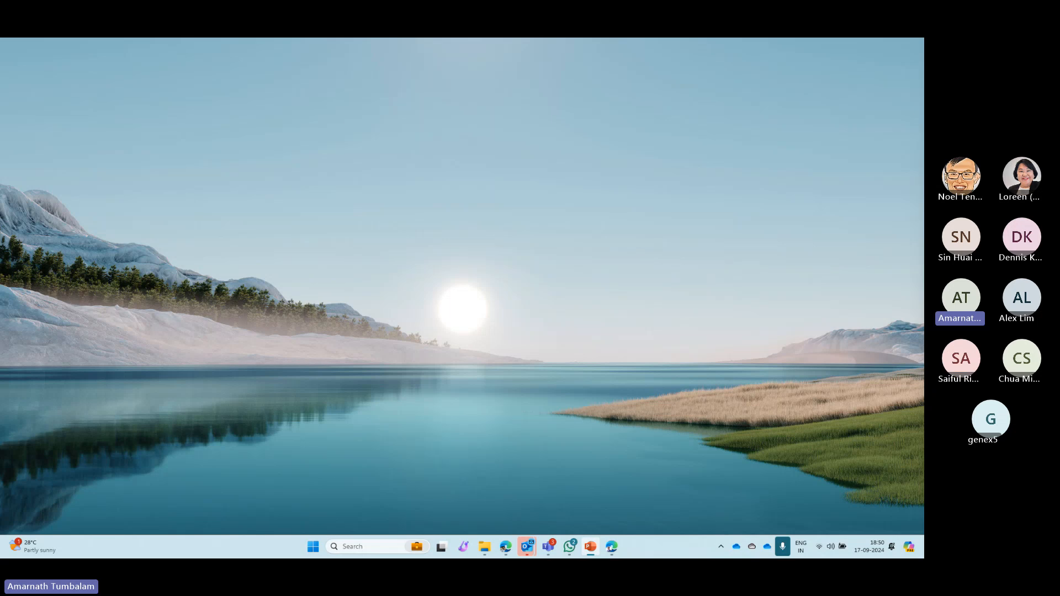
pyautogui.moveTo(923, 71); pyautogui.dragTo(419, 49)
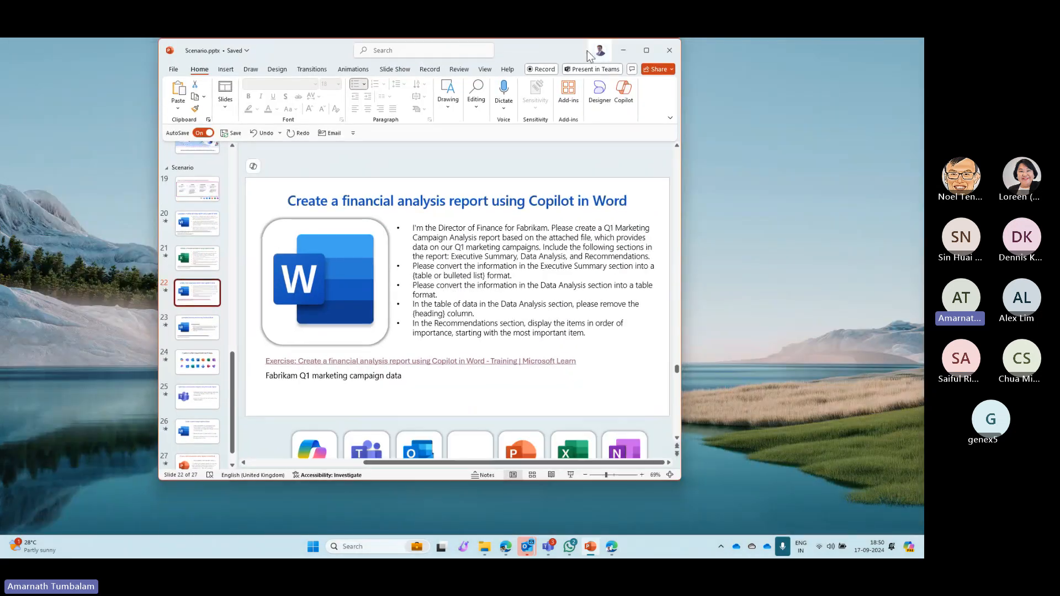
pyautogui.doubleClick(528, 45)
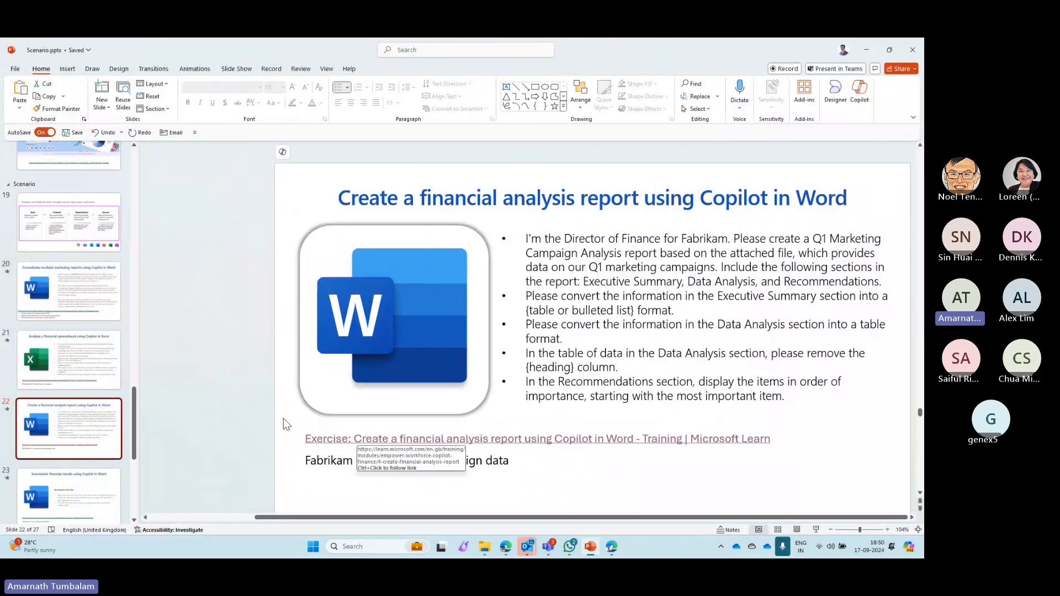
pyautogui.click(589, 518)
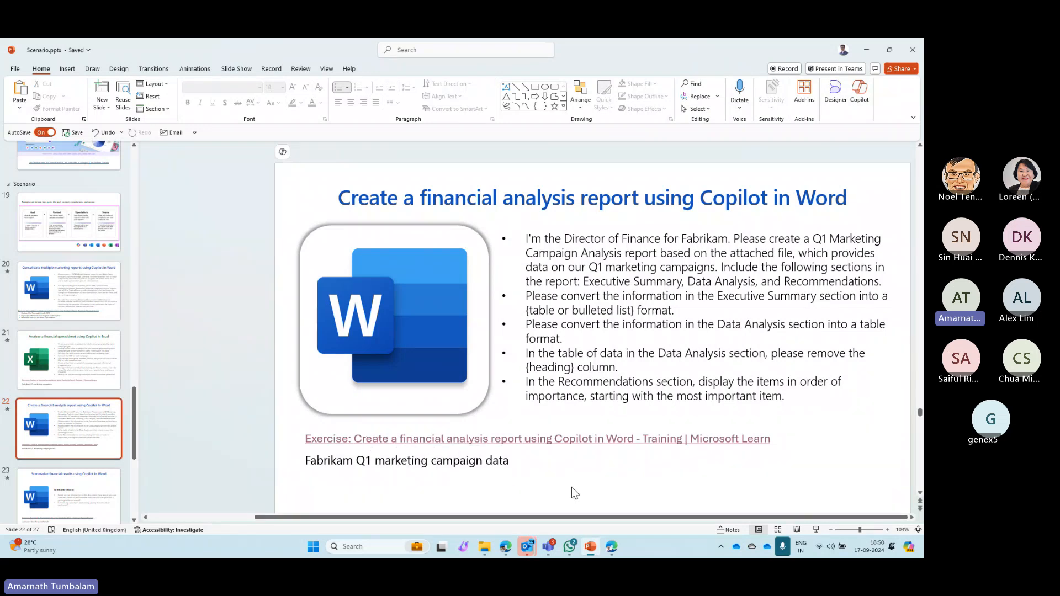
# - Switch to Edge and view the introduction of the exercise on creating a financial analysis report with Copilot in Word
pyautogui.moveTo(504, 555)
pyautogui.click(525, 476)
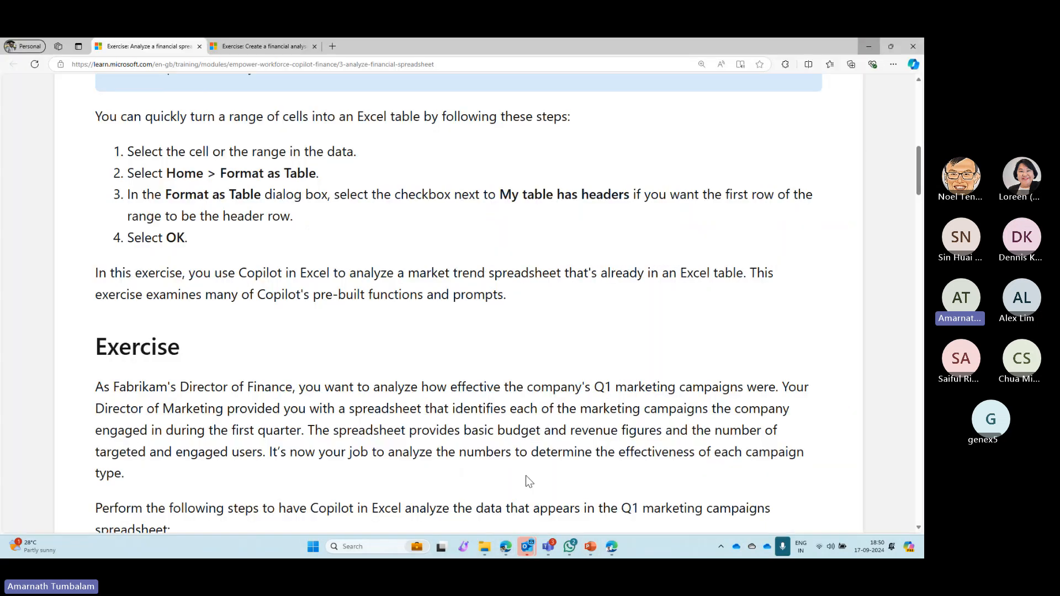
pyautogui.hotkey('ctrl', 'Tab')
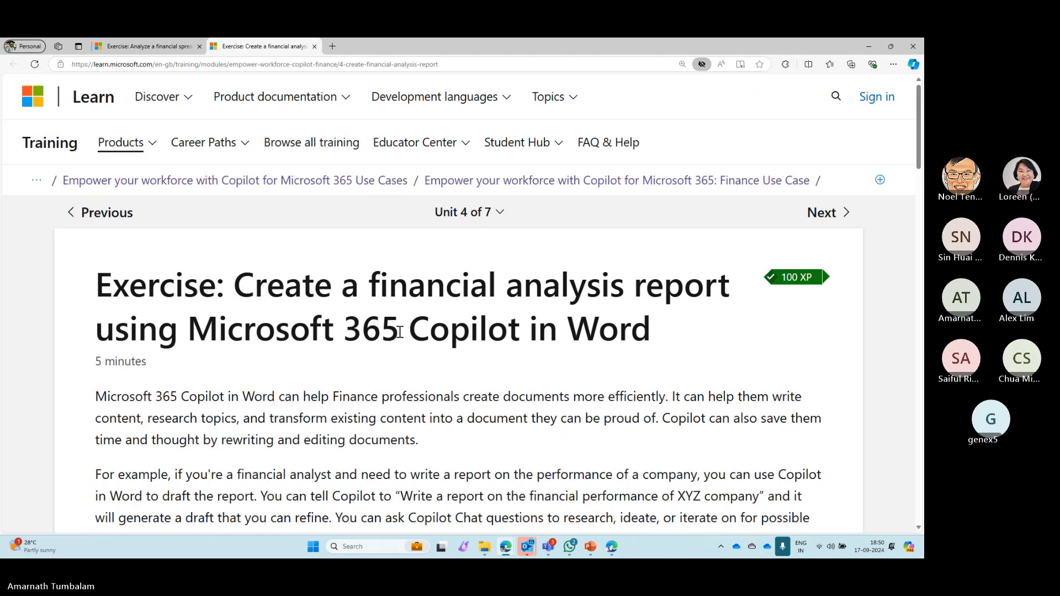
pyautogui.scroll(-3, 376, 402)
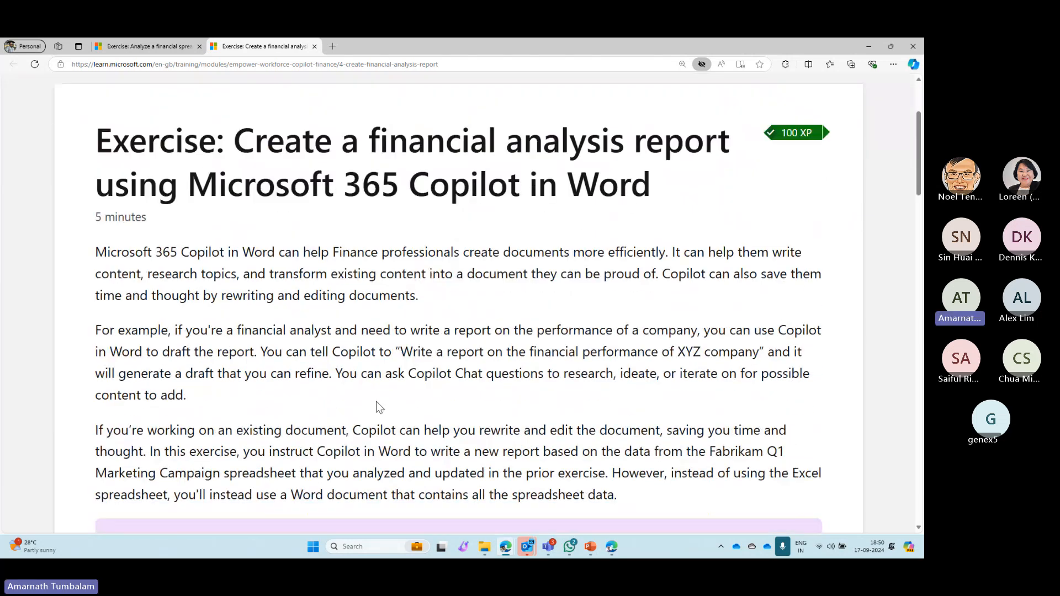
# - Open Fabrikam Q1 marketing campaign data.docx from File Explorer, maximize Word, and review the campaign tables and ROI chart
pyautogui.click(482, 547)
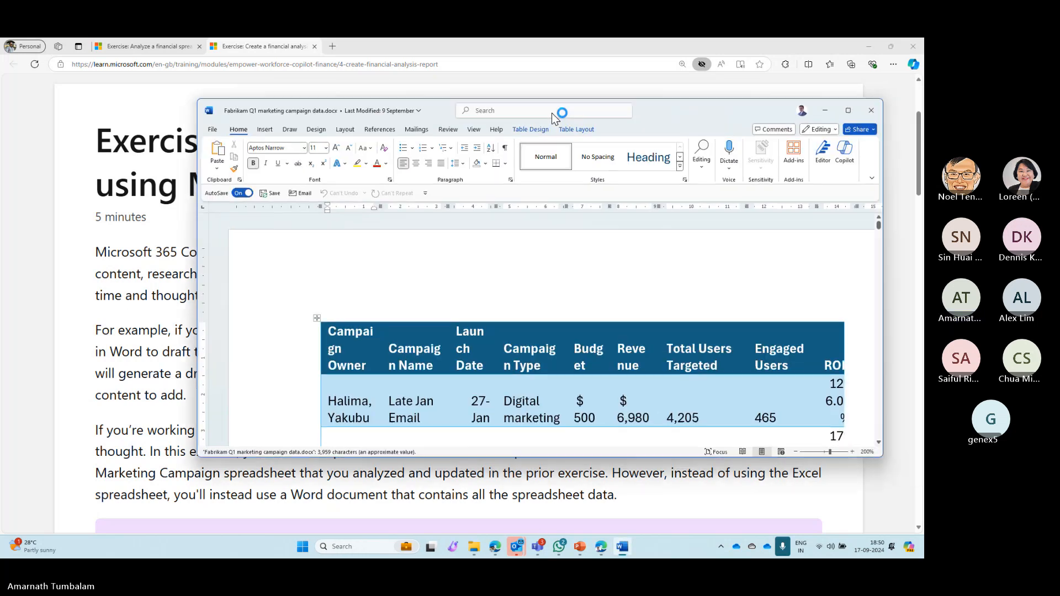
pyautogui.doubleClick(656, 108)
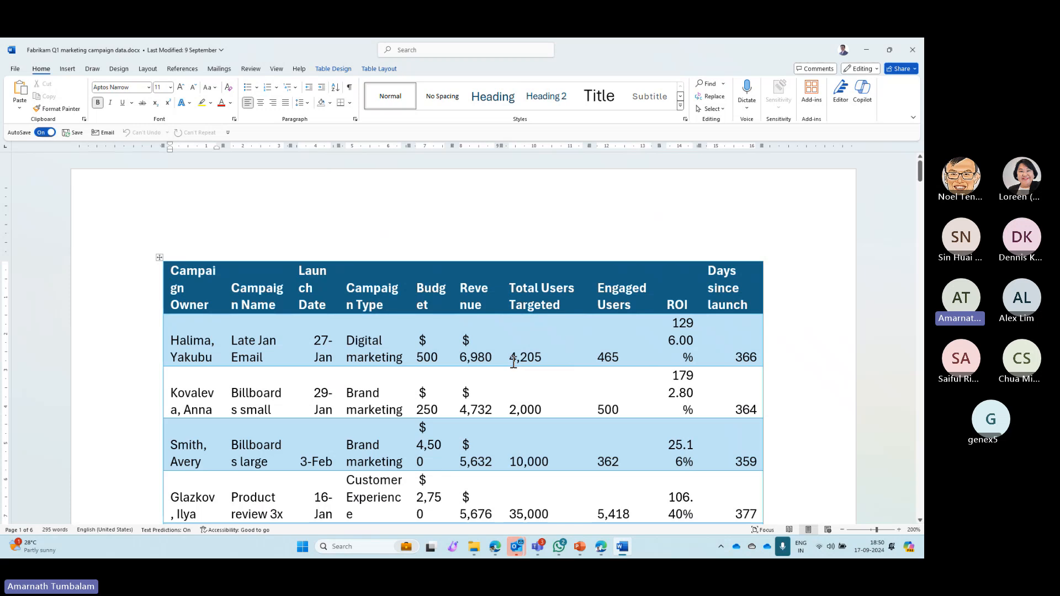
pyautogui.scroll(-7, 517, 366)
pyautogui.scroll(-5, 514, 363)
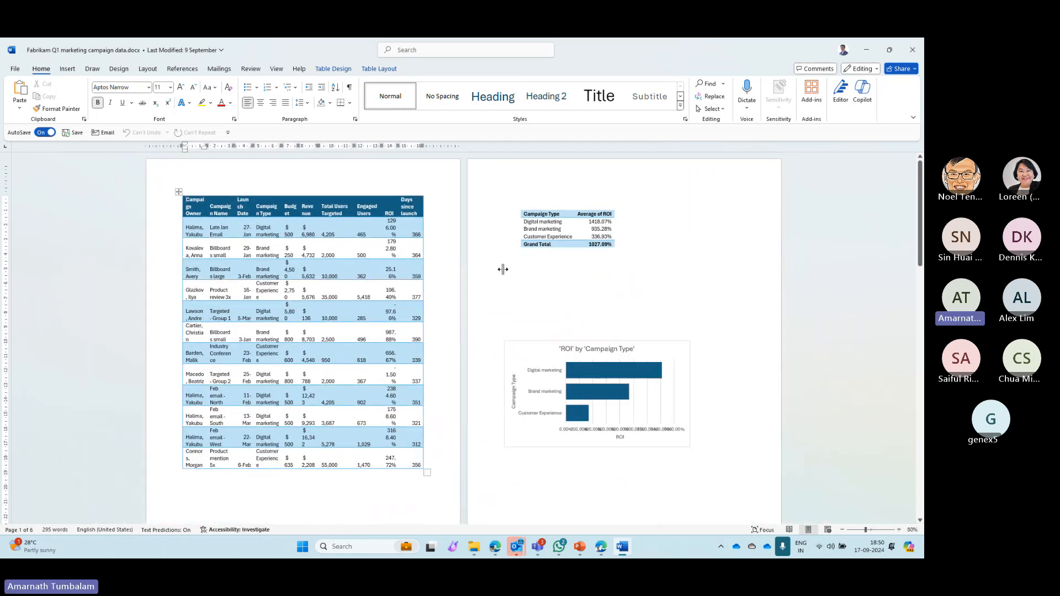
# - Clear the average ROI by campaign type table on the second page and close the document
pyautogui.click(557, 228)
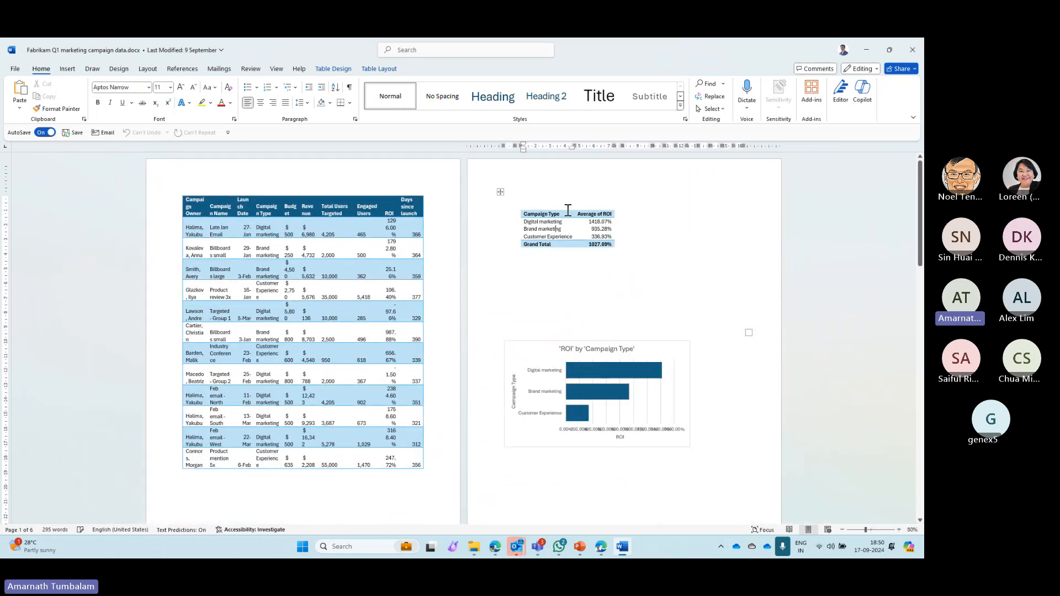
pyautogui.rightClick(499, 192)
pyautogui.press('Delete')
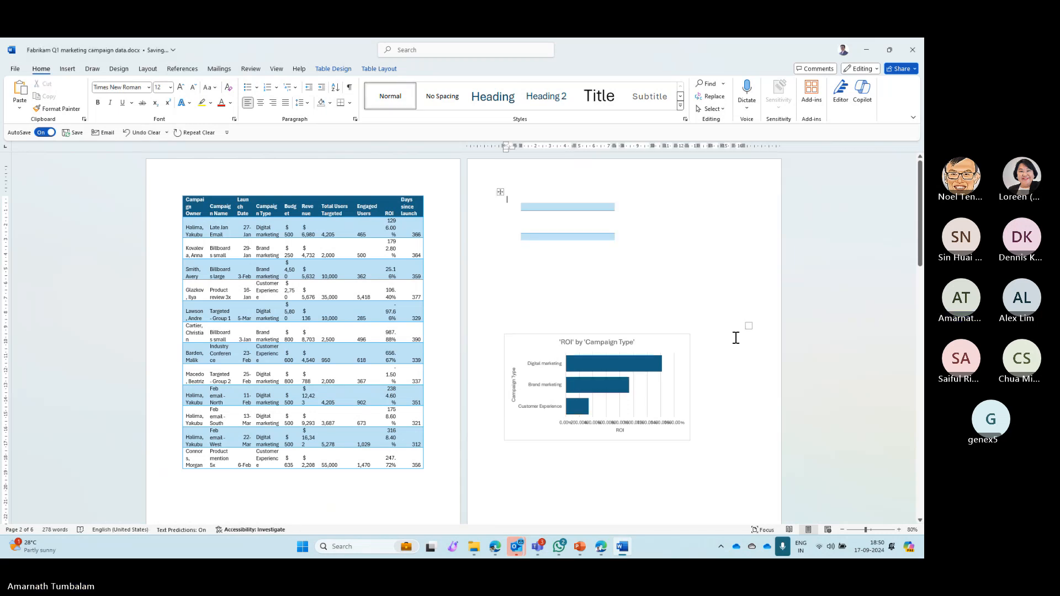
pyautogui.click(501, 193)
pyautogui.press('Delete')
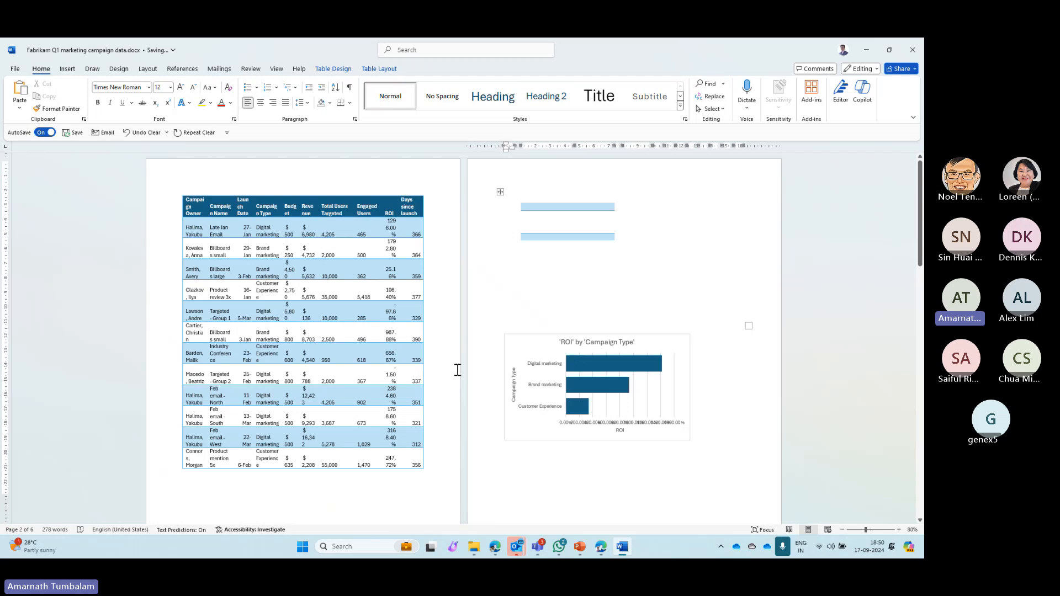
pyautogui.scroll(-5, 456, 367)
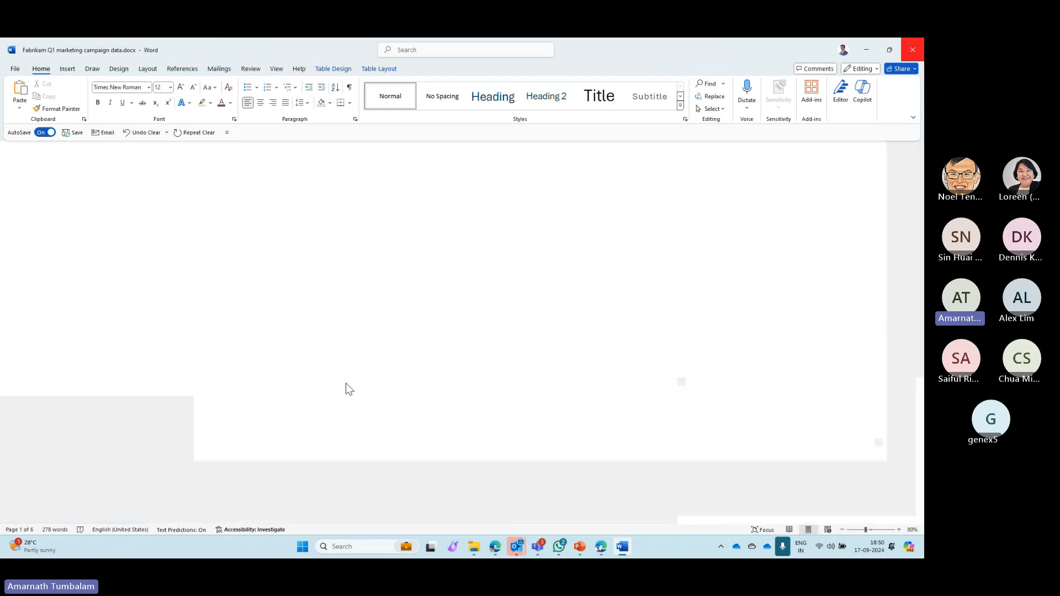
# - Download the Fabrikam Q1 marketing campaign data document from the exercise's first step, open it in Word and enable editing
pyautogui.scroll(-13, 336, 375)
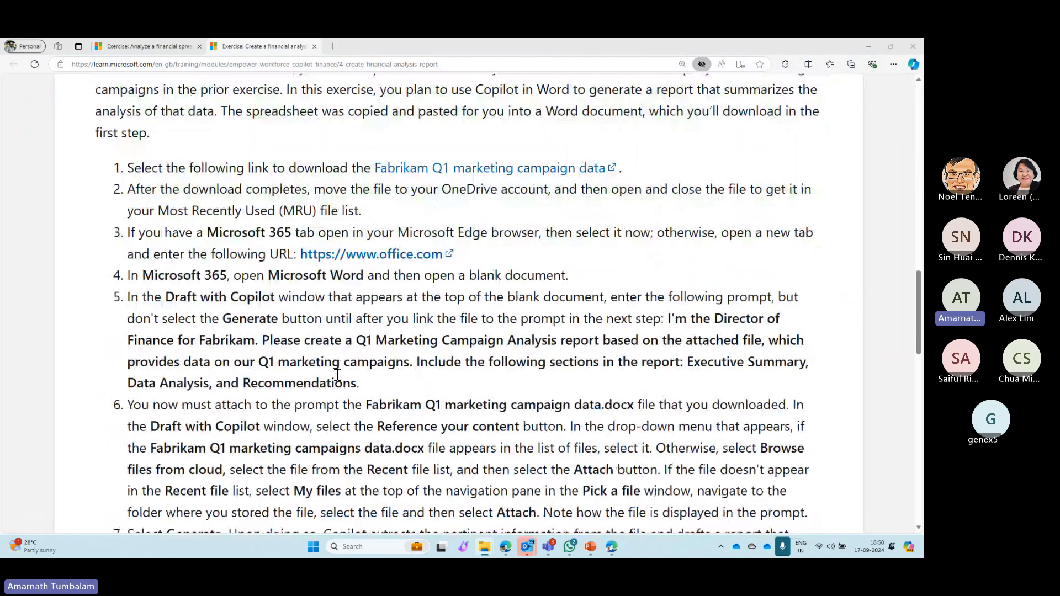
pyautogui.click(473, 170)
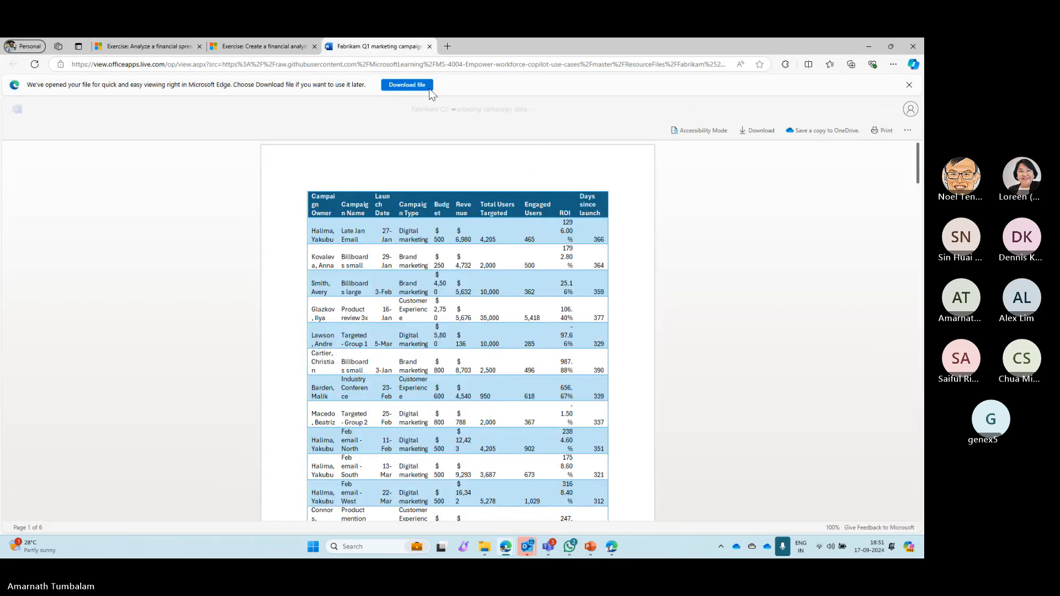
pyautogui.click(429, 89)
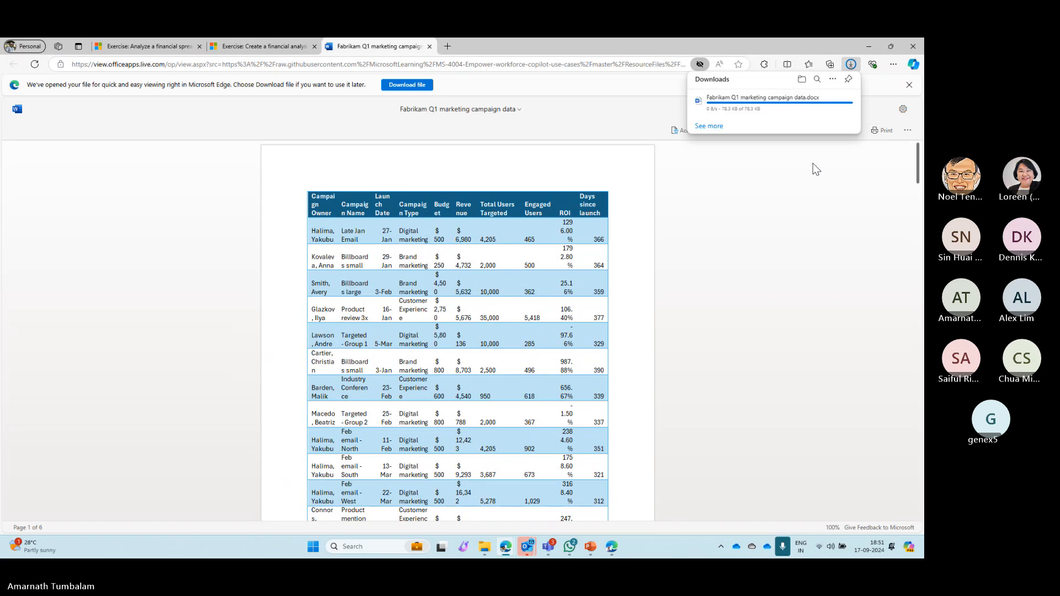
pyautogui.click(703, 106)
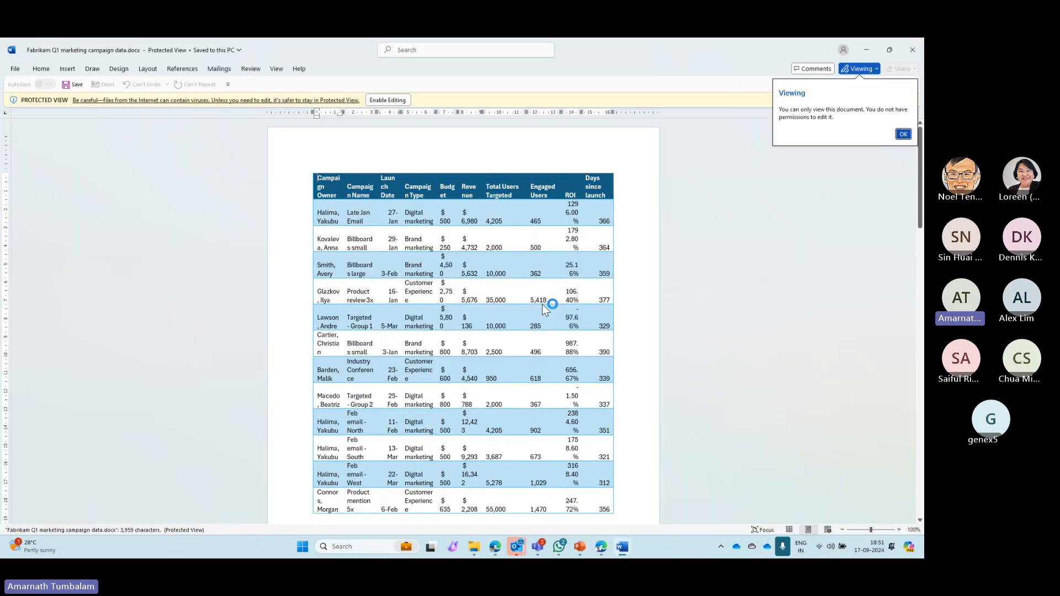
pyautogui.click(402, 99)
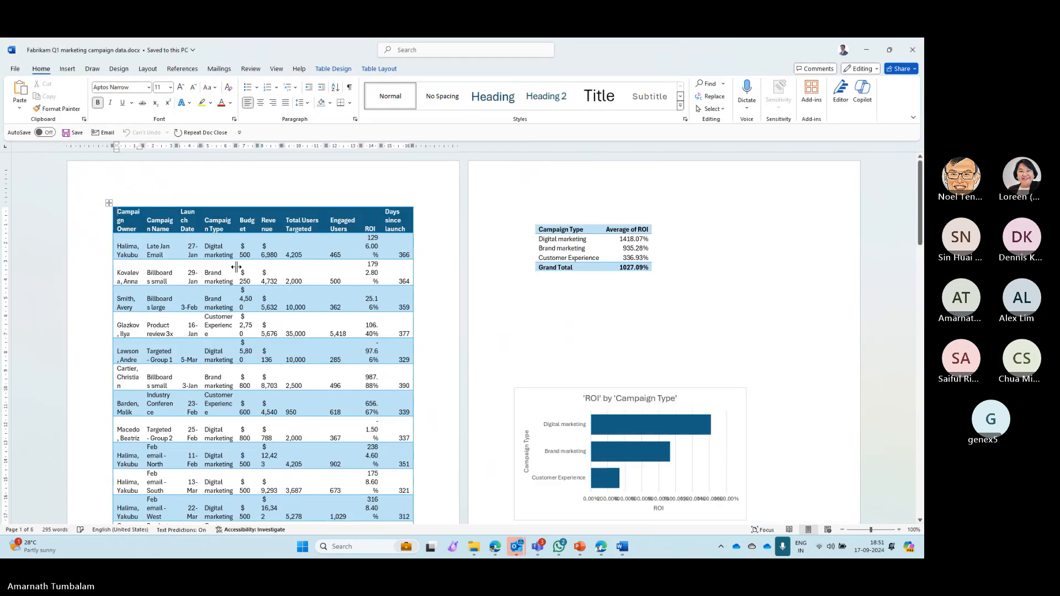
pyautogui.scroll(7, 236, 267)
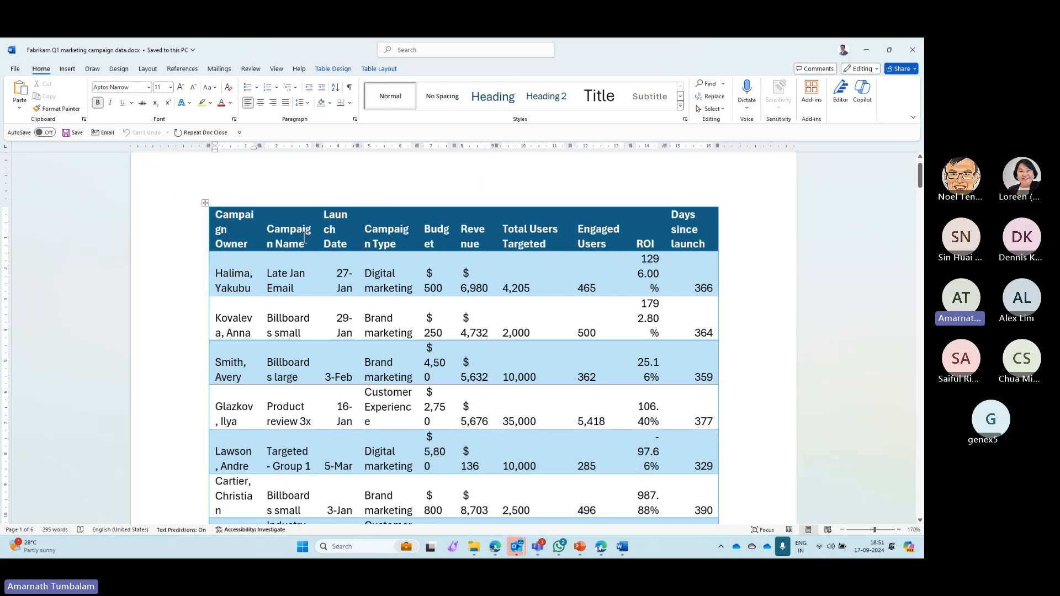
# - Close the document preview in Edge and return to the introduction of the Word report exercise at a smaller zoom
pyautogui.hotkey('alt', 'Tab')
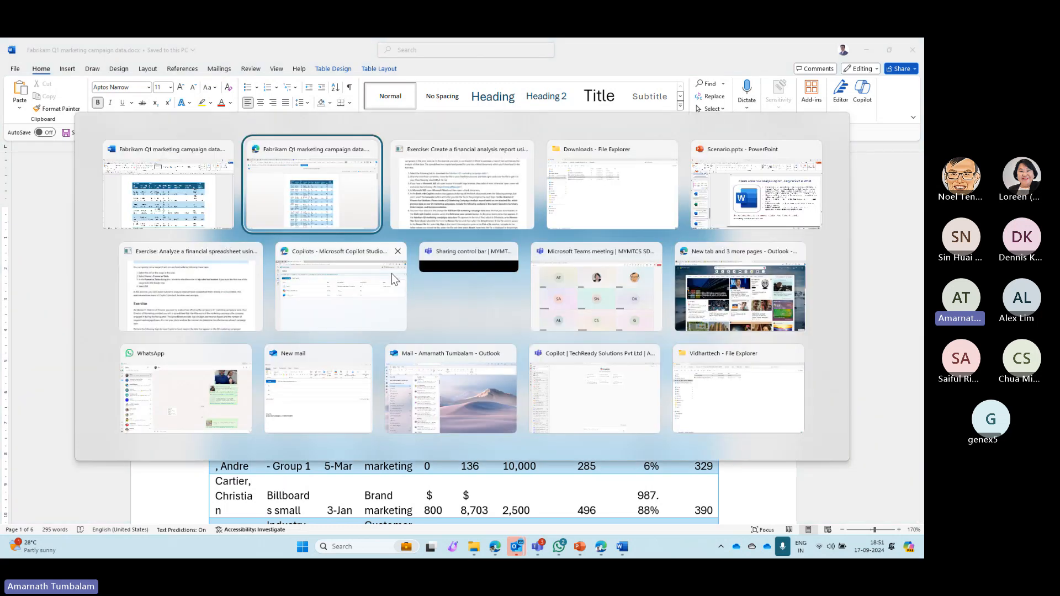
pyautogui.hotkey('ctrl', 'w')
pyautogui.scroll(6, 331, 265)
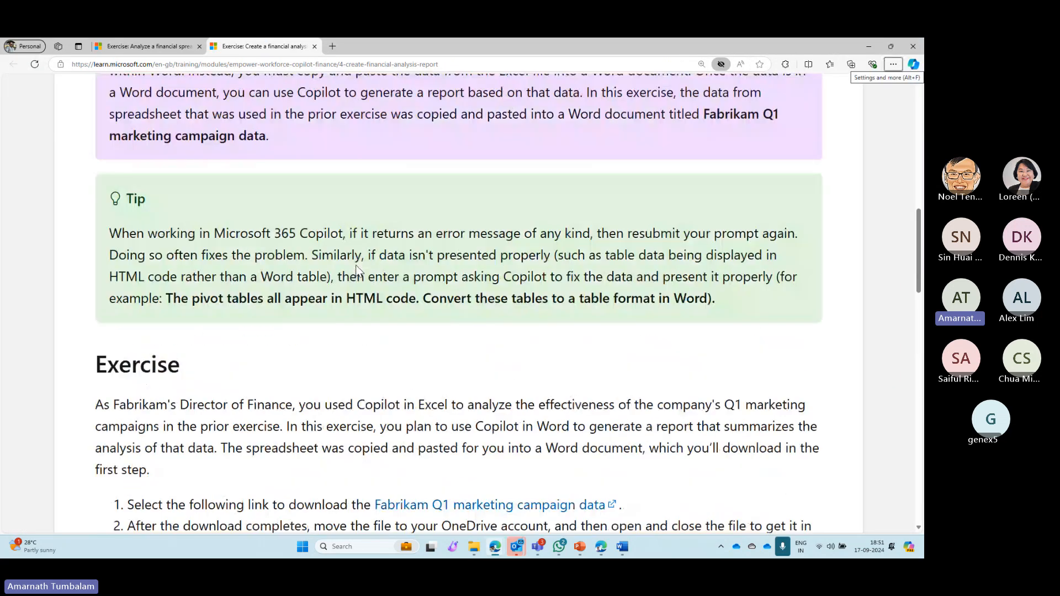
pyautogui.scroll(10, 304, 259)
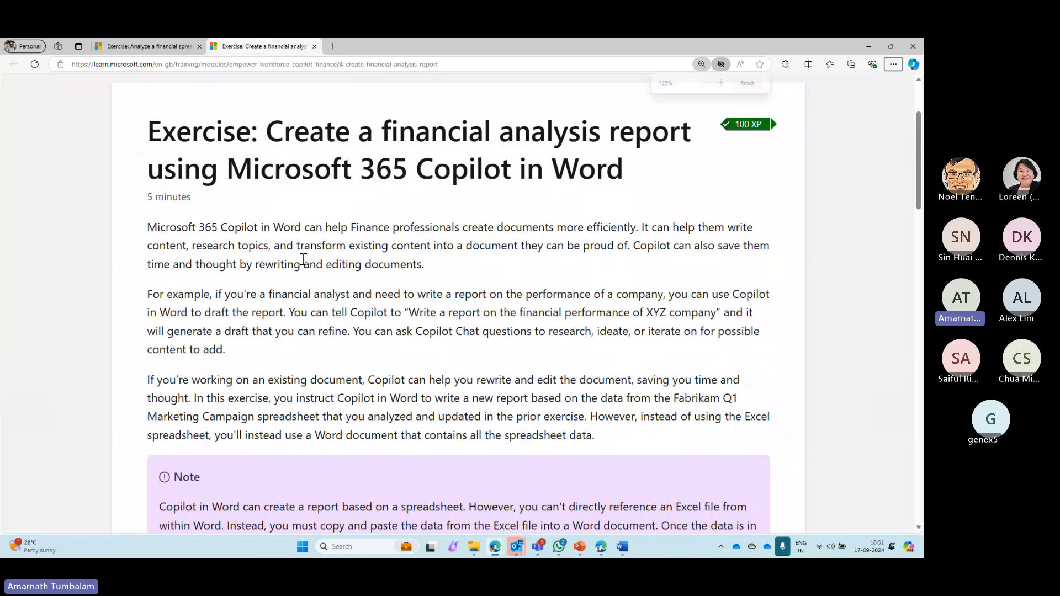
pyautogui.hotkey('ctrl', '-')
# - Copy the Q1 Marketing Campaign Analysis report prompt from Scenario.pptx in PowerPoint and return to the Fabrikam document in Word
pyautogui.hotkey('alt', 'Tab')
pyautogui.press('Tab')
pyautogui.press('Tab')
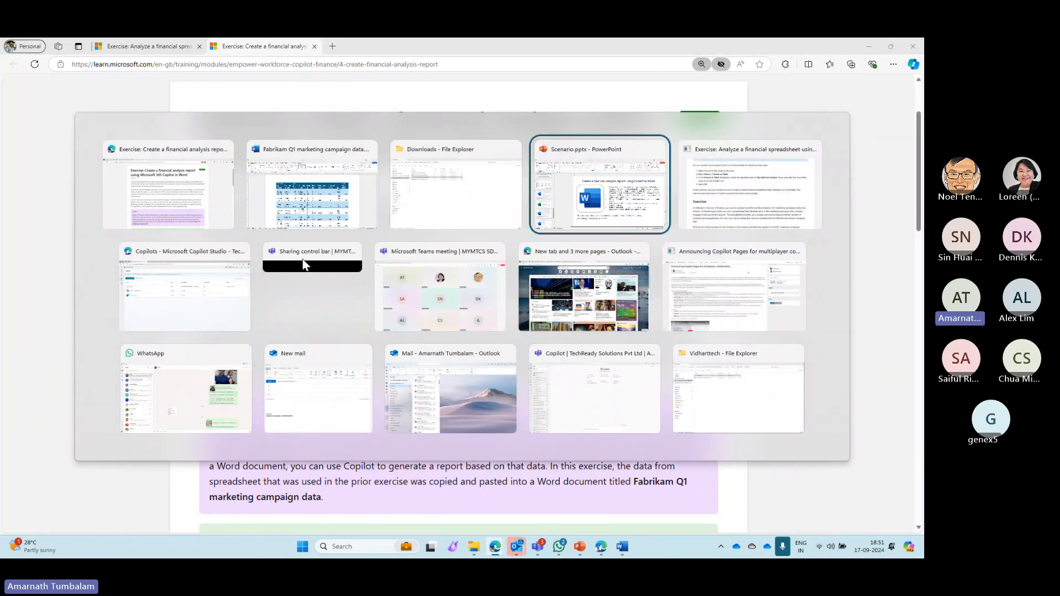
pyautogui.hotkey('alt', 'Tab')
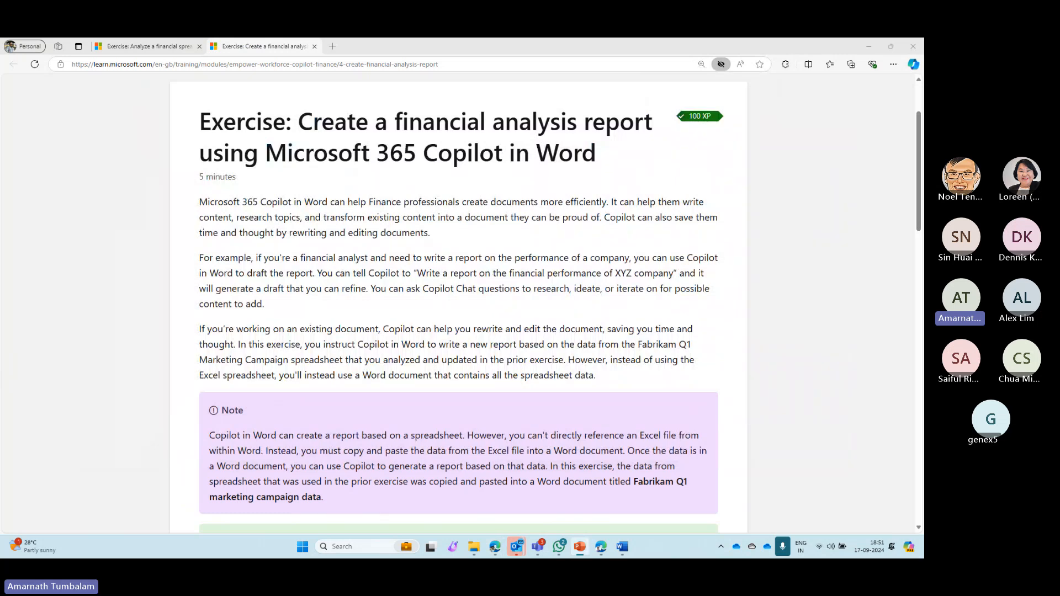
pyautogui.hotkey('alt', 'Tab')
pyautogui.press('Tab')
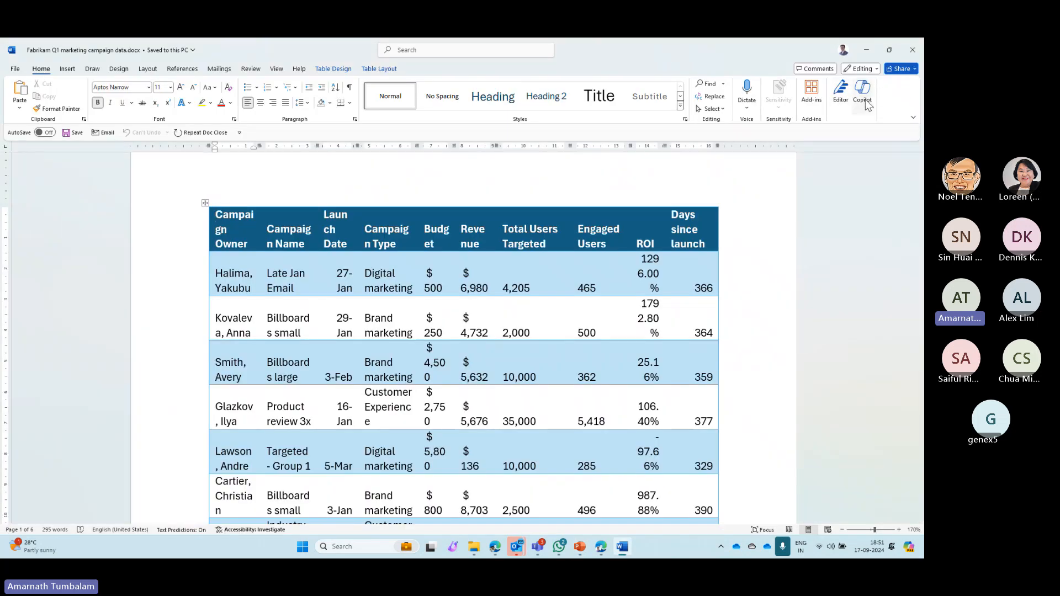
# - Ask Copilot, as Fabrikam's Director of Finance, for a Q1 Marketing Campaign Analysis report with Executive Summary, Data Analysis, and Recommendations sections
pyautogui.click(866, 105)
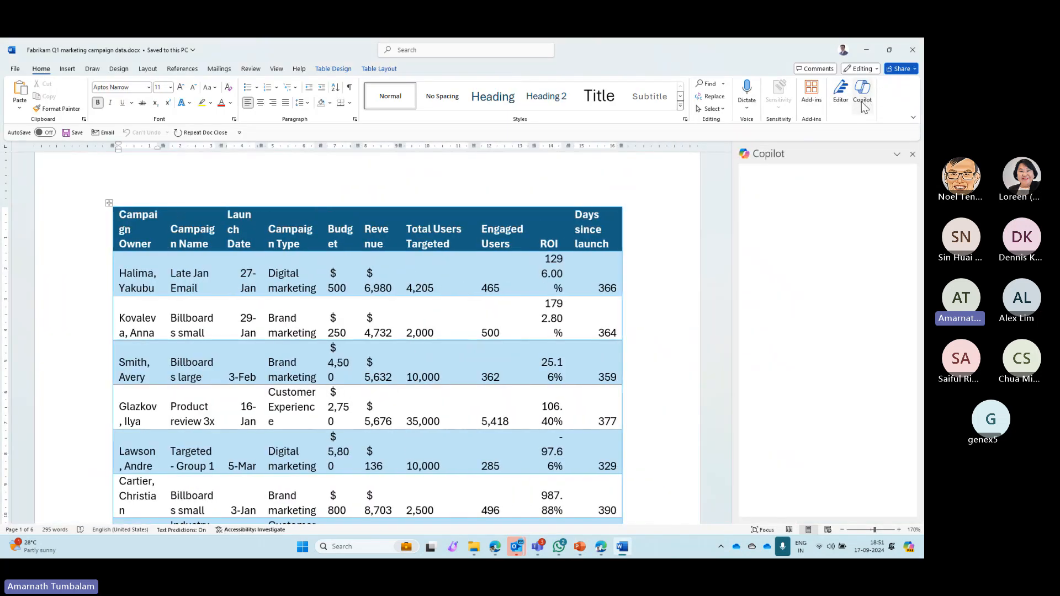
pyautogui.click(773, 475)
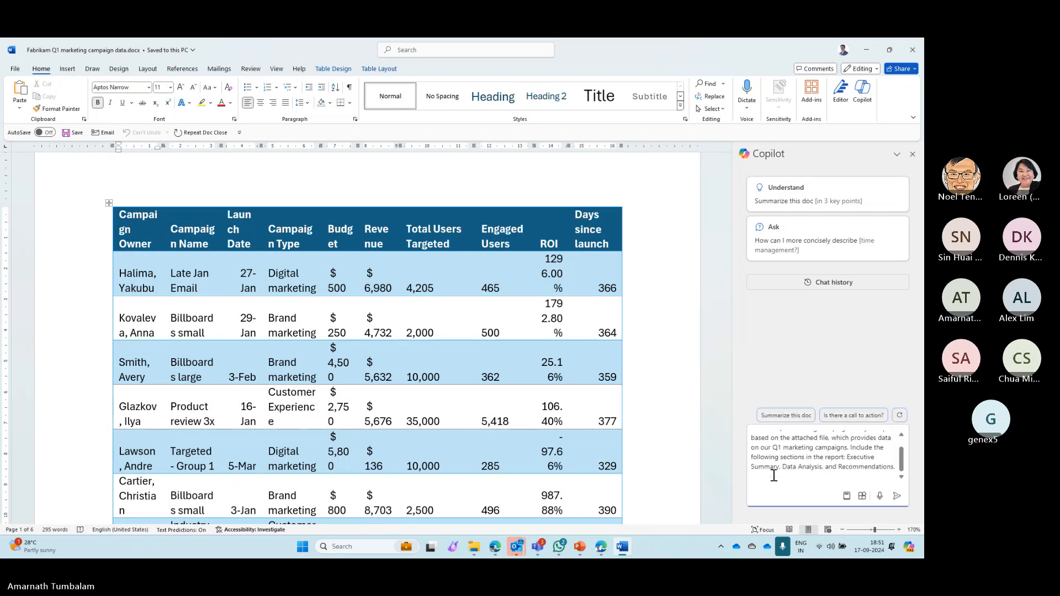
pyautogui.scroll(2, 770, 458)
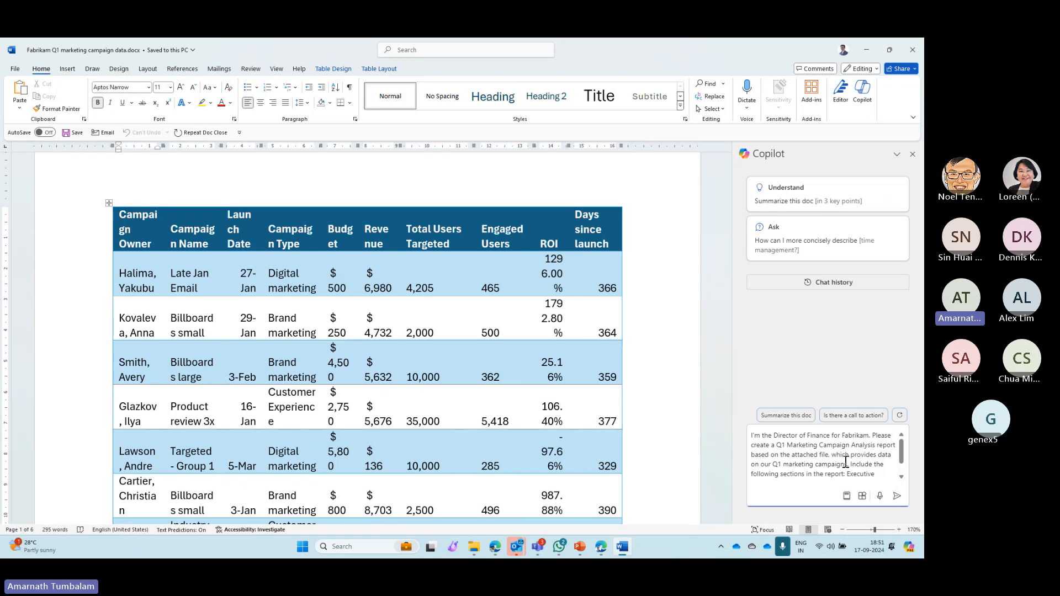
pyautogui.scroll(-1, 845, 462)
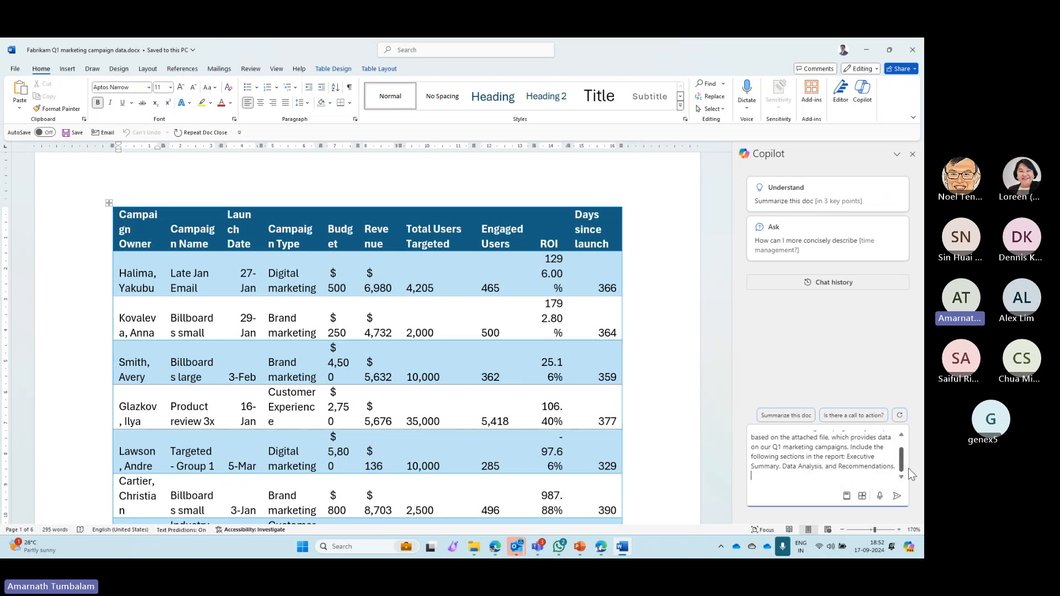
pyautogui.click(897, 496)
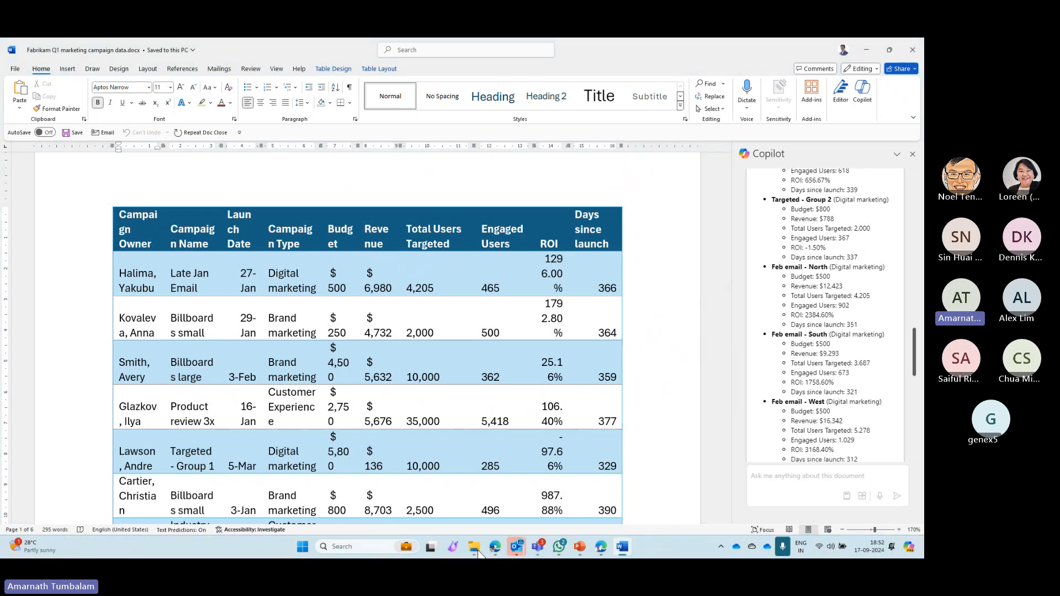
# - Switch to File Explorer and look through the OneDrive Downloads folder and its Word subfolder
pyautogui.moveTo(474, 549)
pyautogui.click(456, 518)
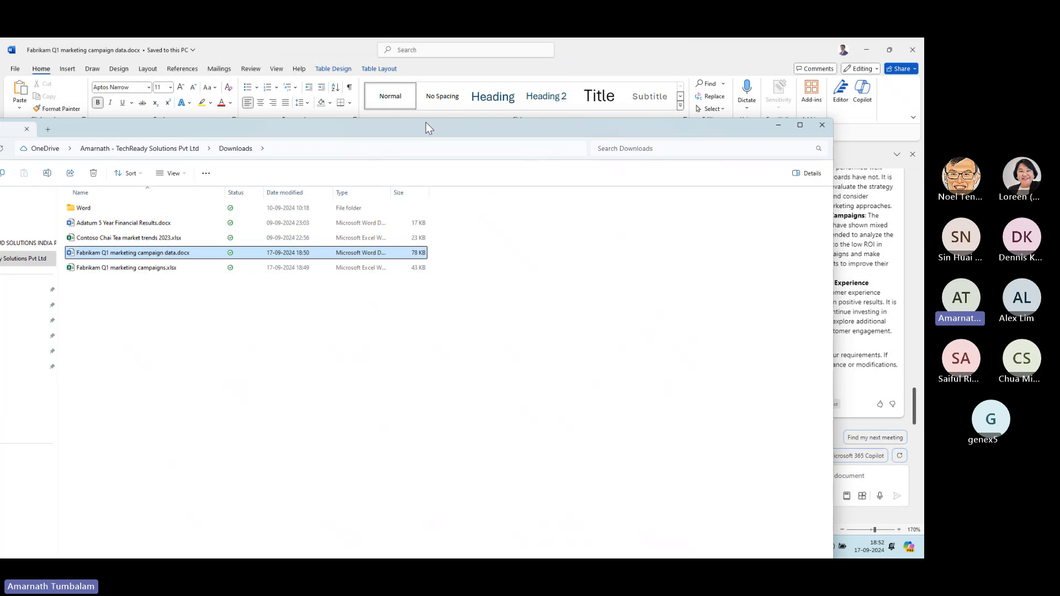
pyautogui.doubleClick(425, 121)
pyautogui.doubleClick(165, 124)
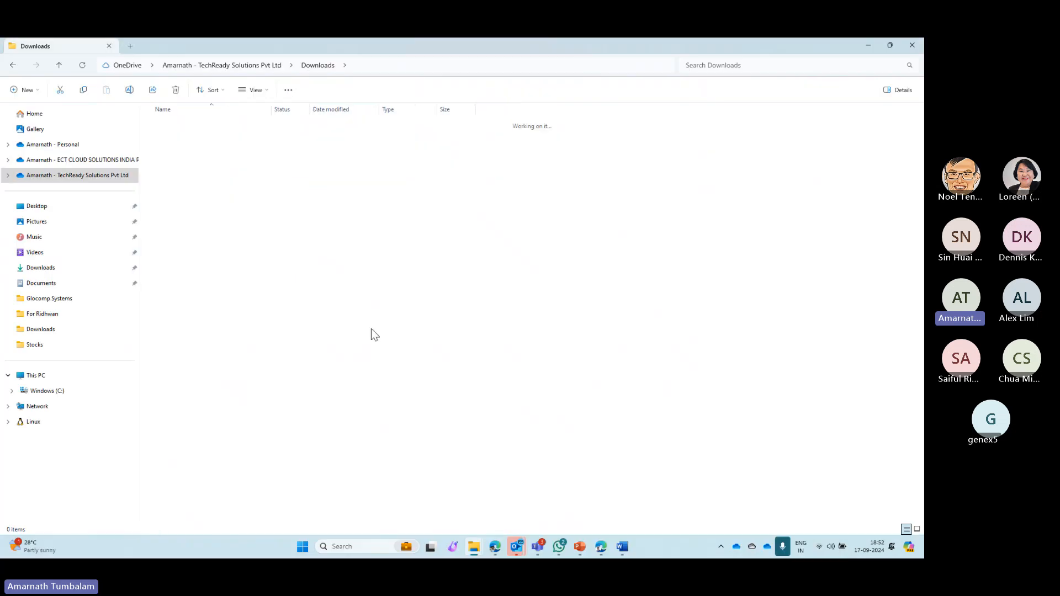
pyautogui.hotkey('alt', 'Left')
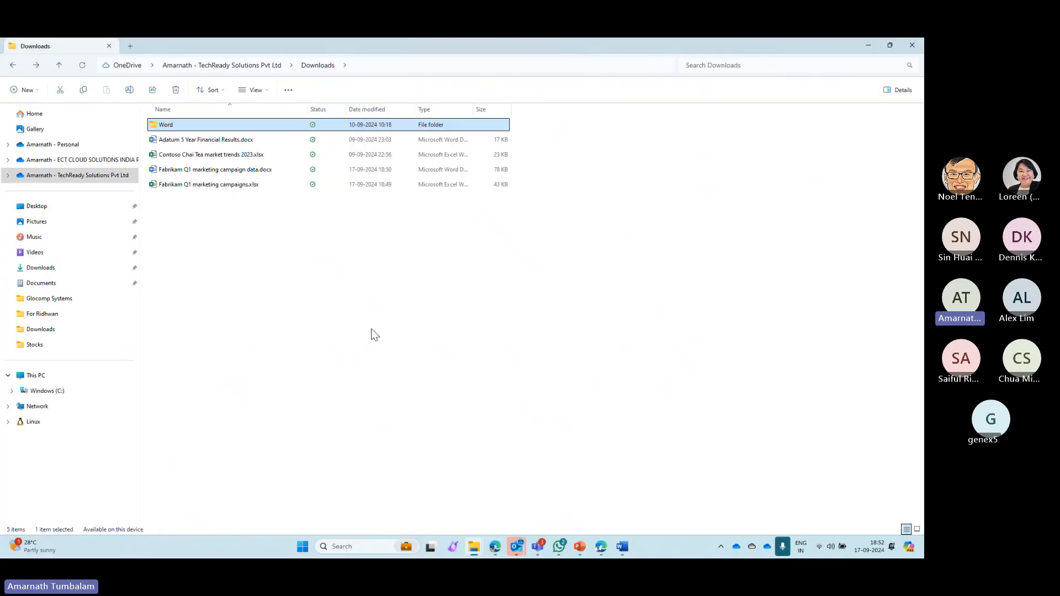
# - Copy Copilot's campaign analysis report from the Fabrikam document in Word and paste it into a new blank document
pyautogui.hotkey('alt', 'Tab')
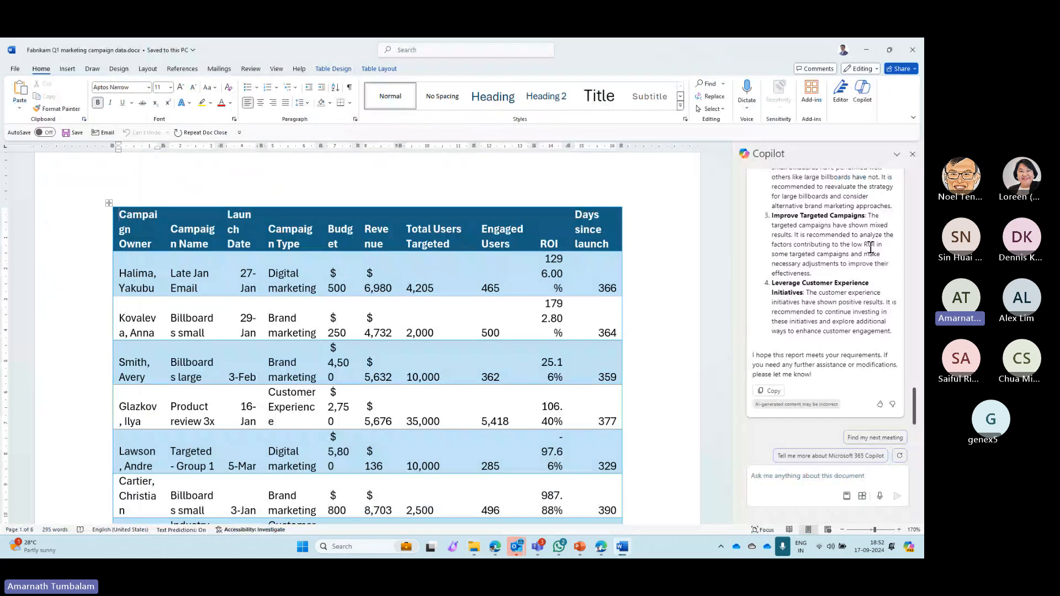
pyautogui.click(766, 391)
pyautogui.click(131, 172)
pyautogui.click(194, 180)
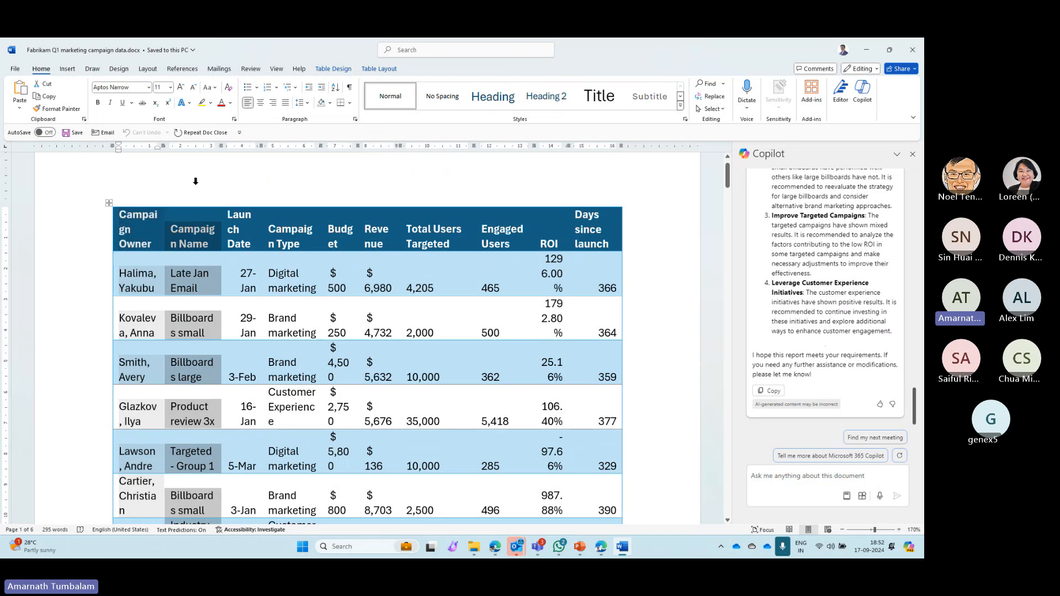
pyautogui.hotkey('ctrl', 'n')
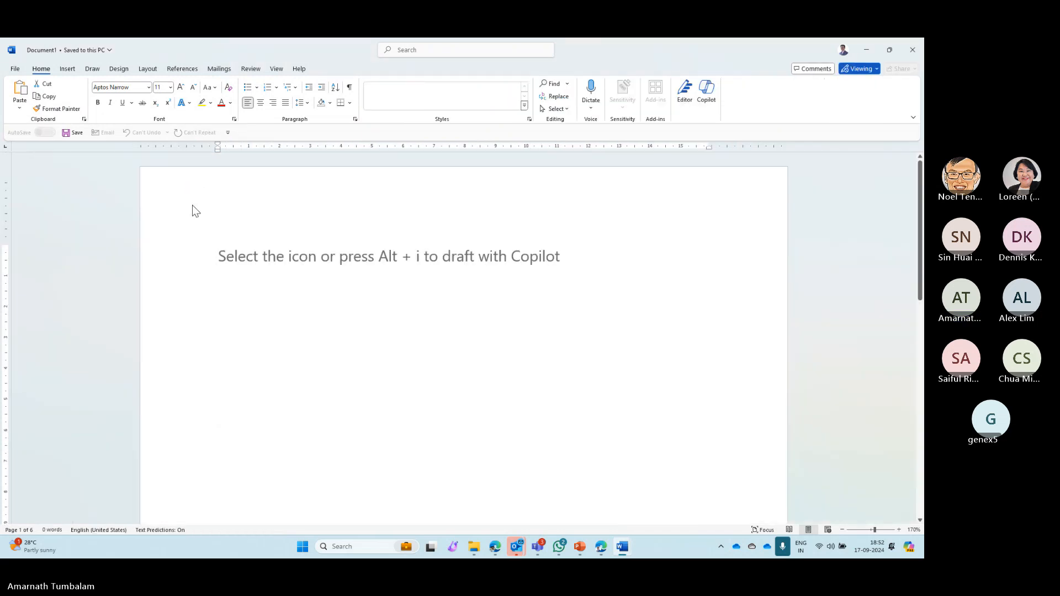
pyautogui.hotkey('ctrl', 'v')
pyautogui.scroll(10, 372, 385)
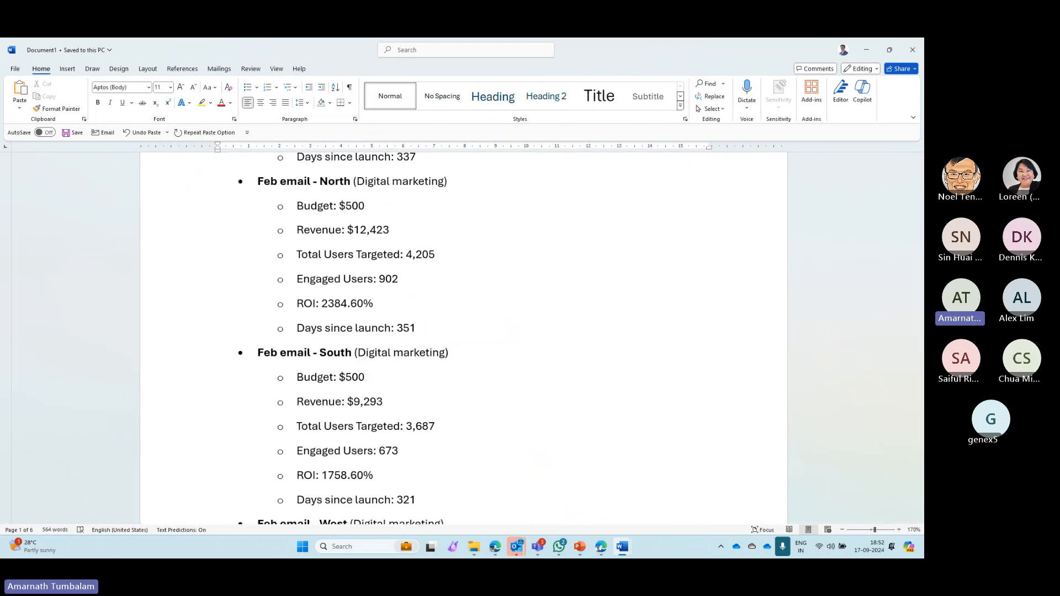
# - Ask Copilot in the new document to convert the information in the Data Analysis section into a table format
pyautogui.hotkey('alt', 'Tab')
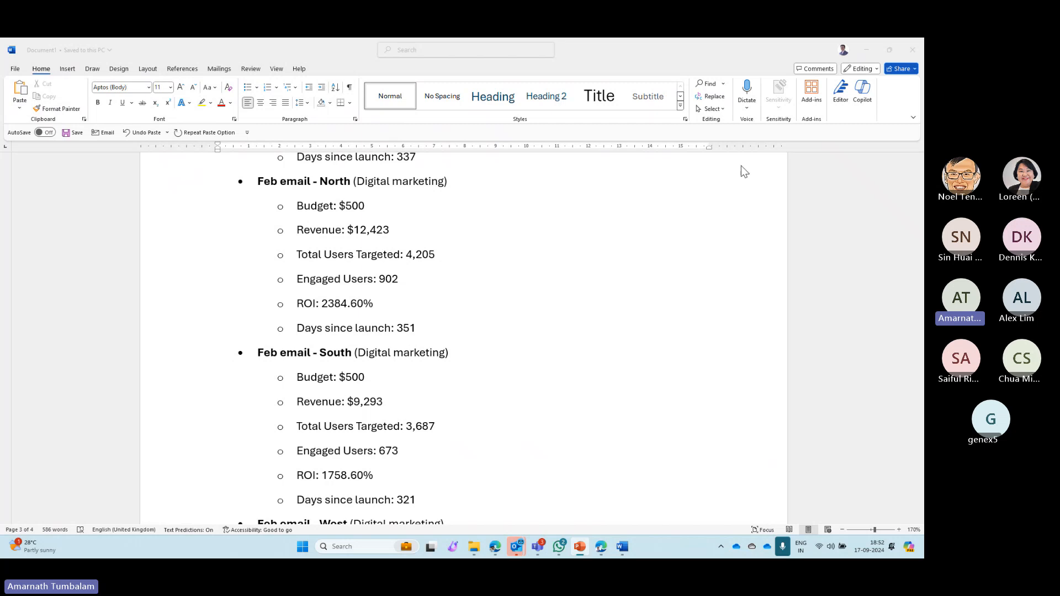
pyautogui.click(863, 91)
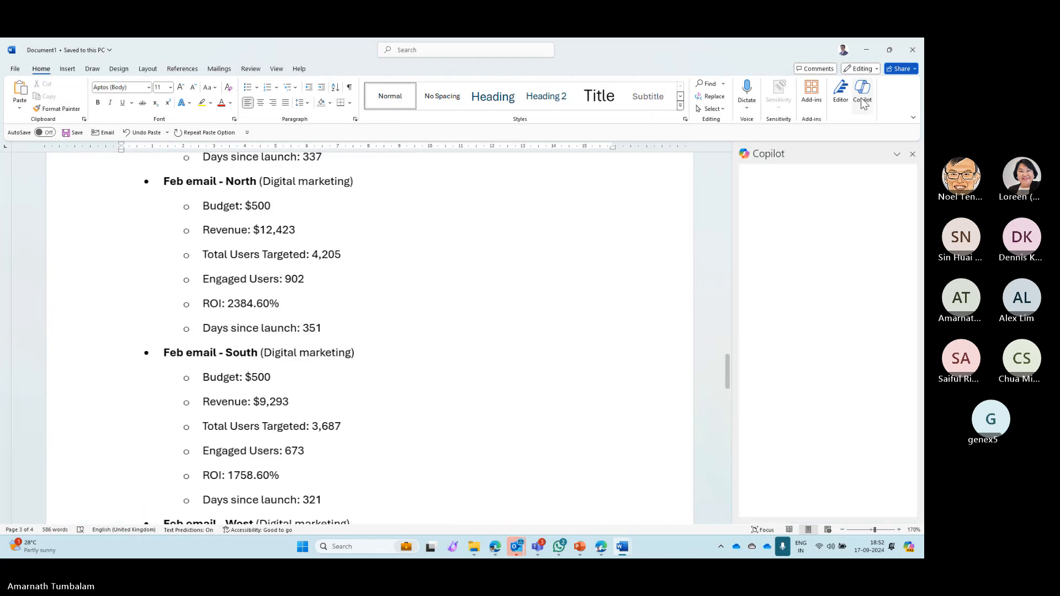
pyautogui.moveTo(579, 546)
pyautogui.click(580, 478)
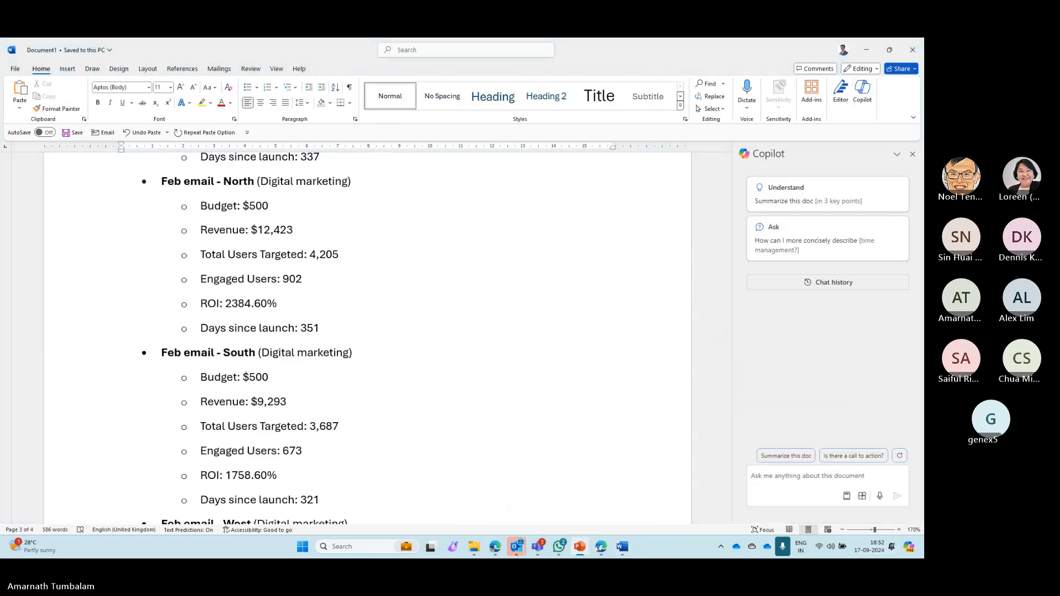
pyautogui.click(844, 492)
pyautogui.hotkey('ctrl', 'v')
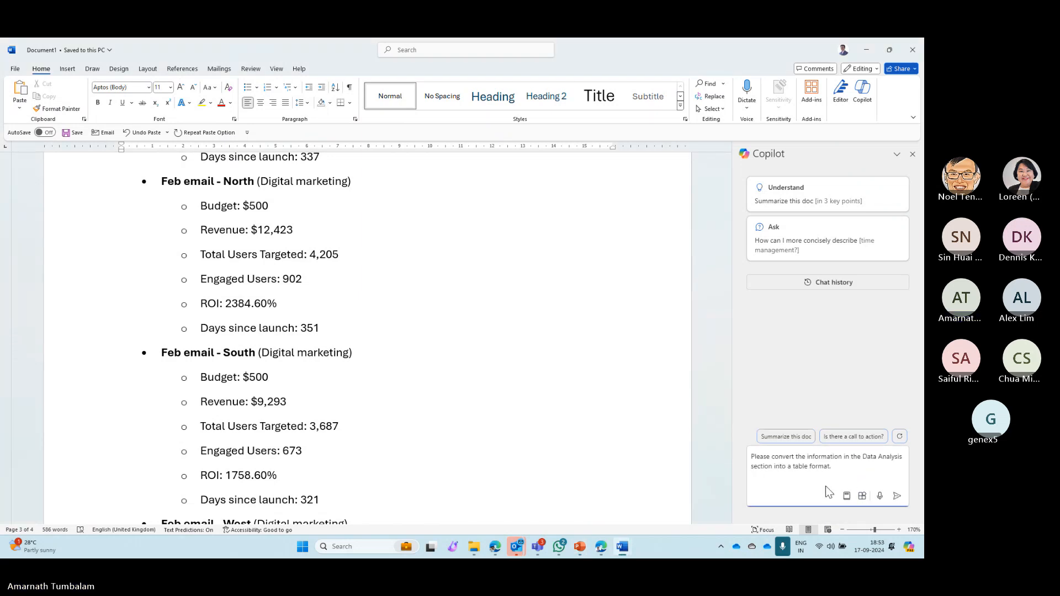
pyautogui.click(896, 496)
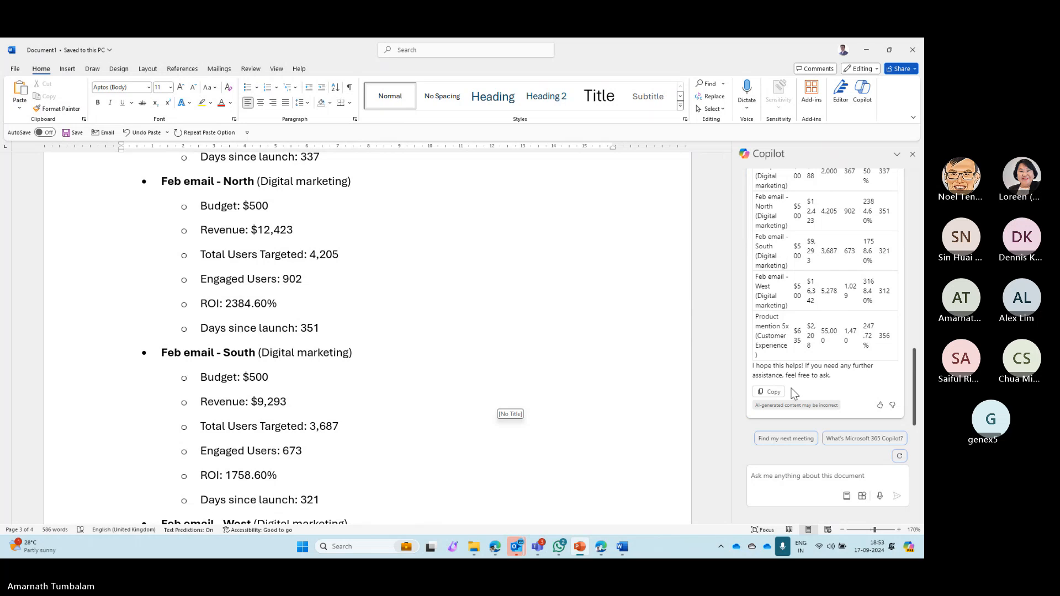
# - Paste Copilot's table response at the end of the new document, look it over, and close the document without saving
pyautogui.click(770, 391)
pyautogui.scroll(-12, 519, 381)
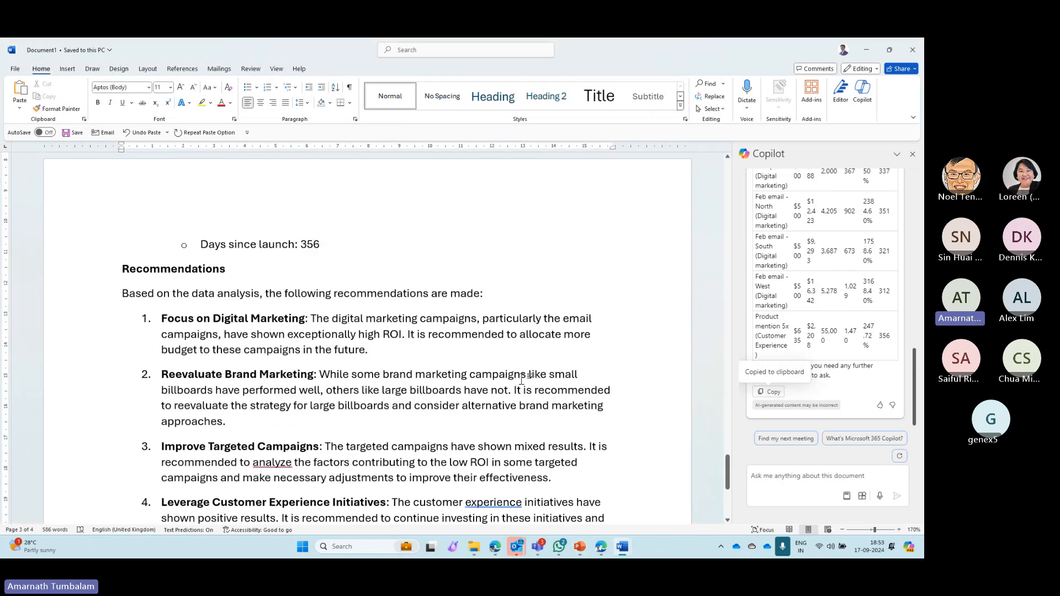
pyautogui.scroll(-10, 521, 380)
pyautogui.scroll(1, 137, 219)
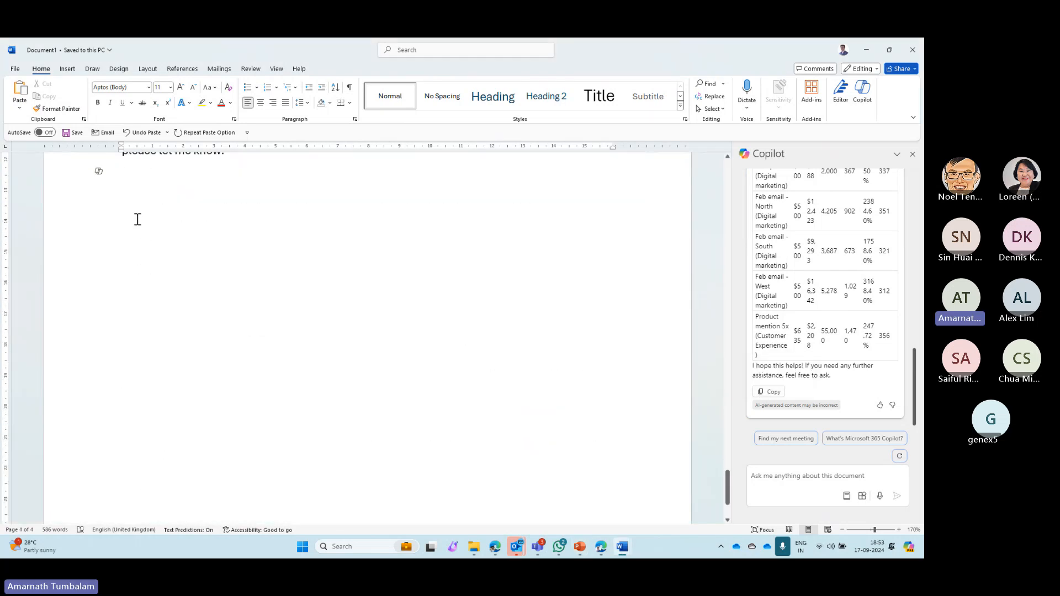
pyautogui.hotkey('ctrl', 'v')
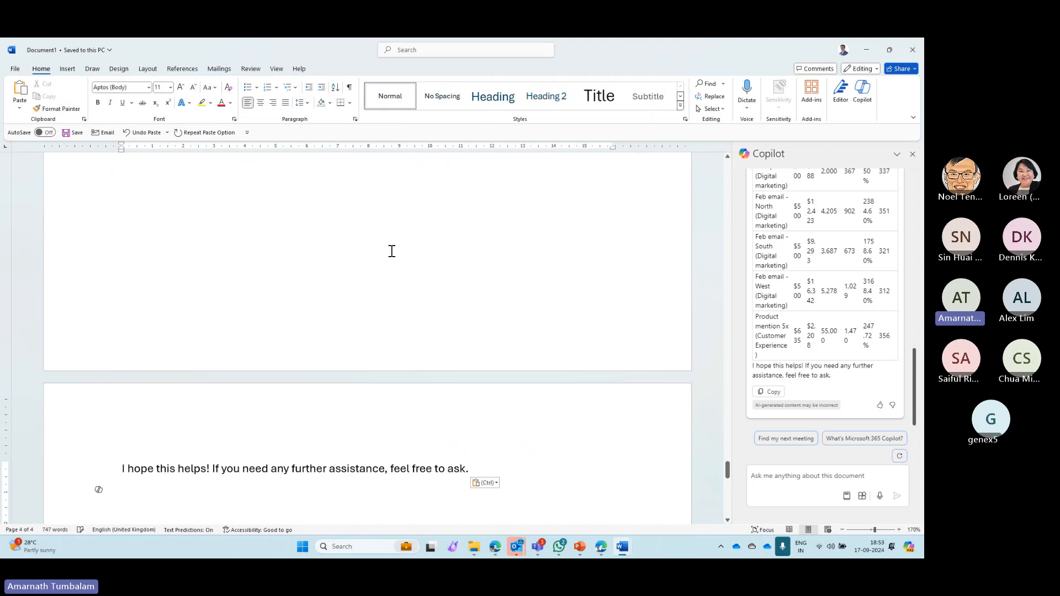
pyautogui.scroll(15, 394, 255)
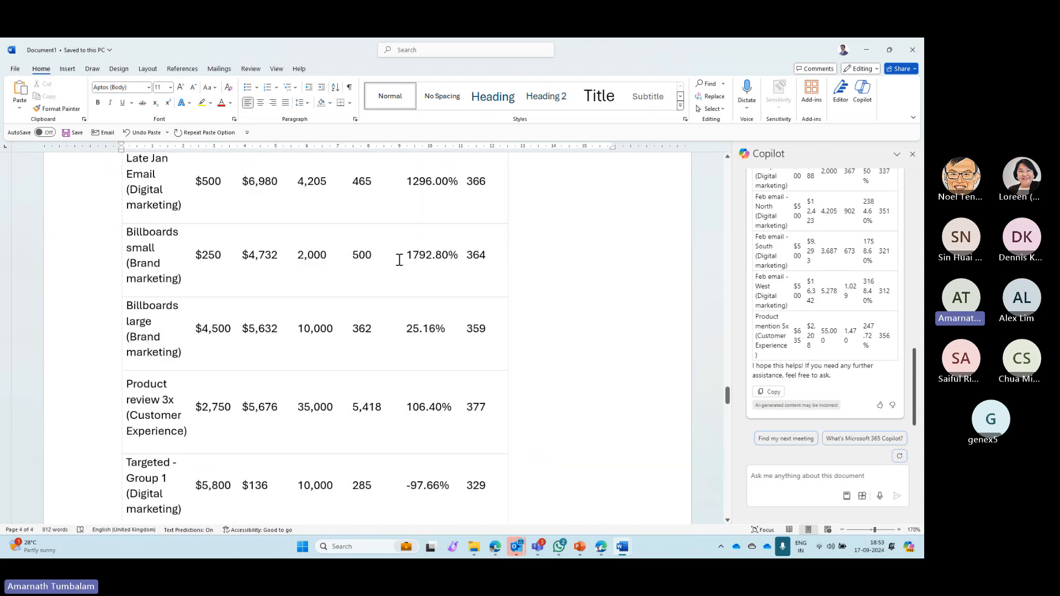
pyautogui.scroll(15, 400, 259)
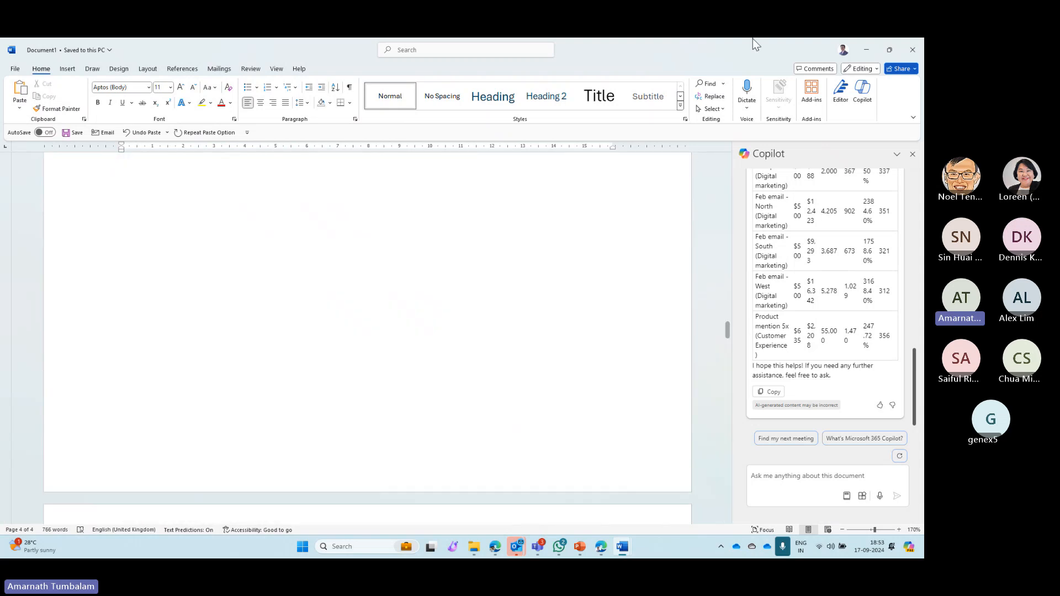
pyautogui.click(912, 50)
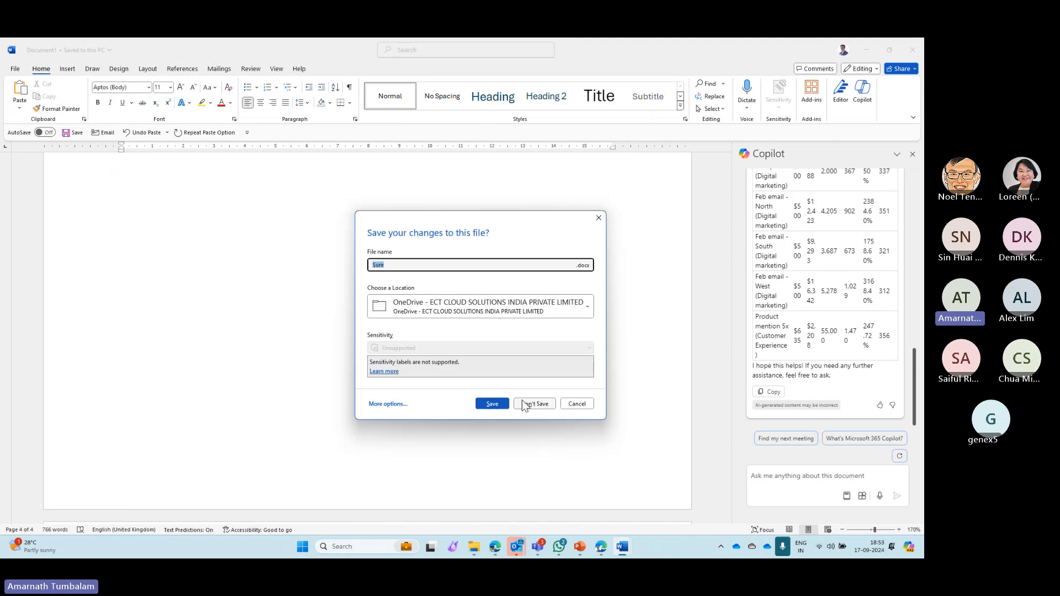
pyautogui.click(523, 403)
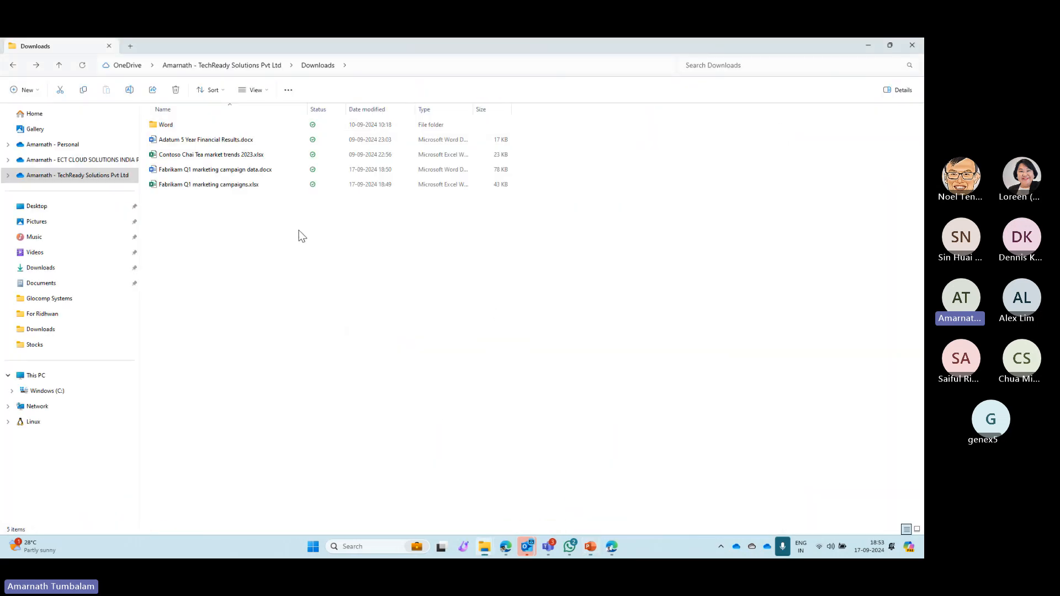
# - Create a new Word document in the OneDrive Downloads folder under its default name and open it
pyautogui.rightClick(301, 236)
pyautogui.moveTo(347, 307)
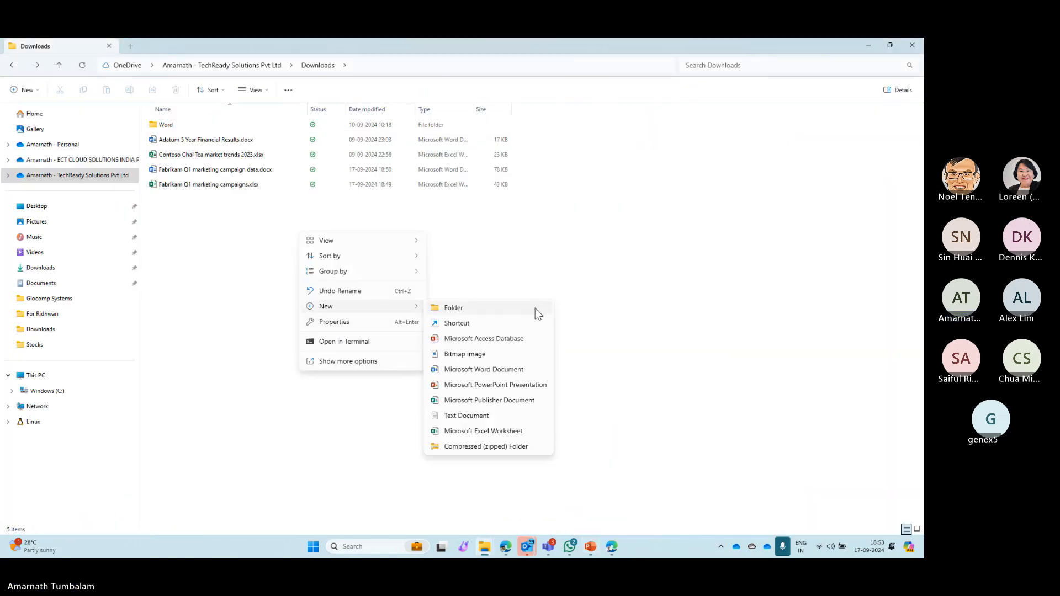
pyautogui.click(502, 371)
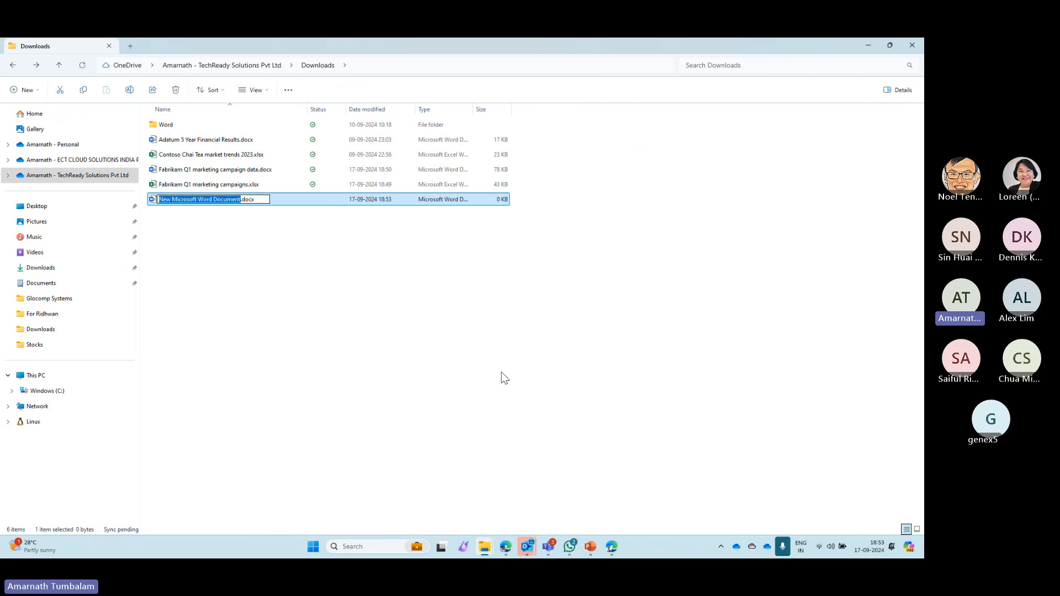
pyautogui.press('Return')
pyautogui.press('Return')
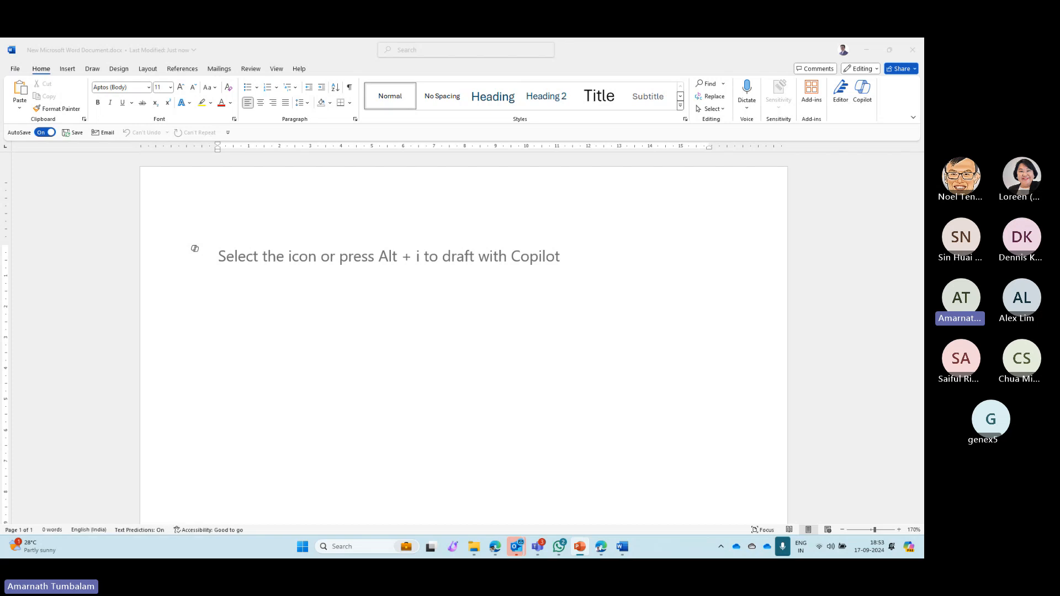
# - Draft the Q1 Marketing Campaign Analysis report with Copilot using the Director of Finance prompt, referencing Fabrikam Q1 marketing campaign data.docx
pyautogui.click(196, 251)
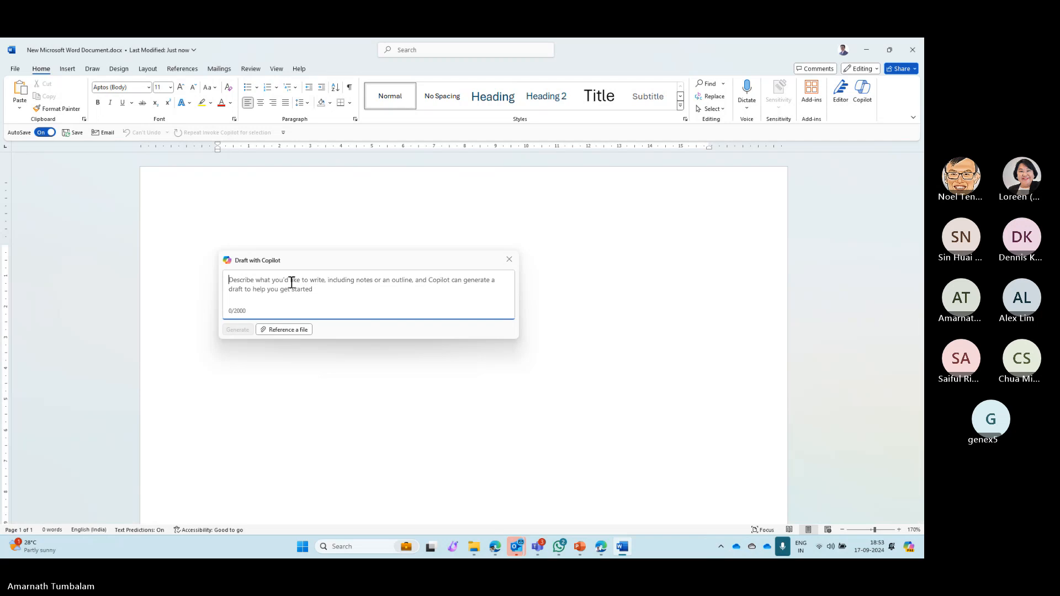
pyautogui.hotkey('ctrl', 'v')
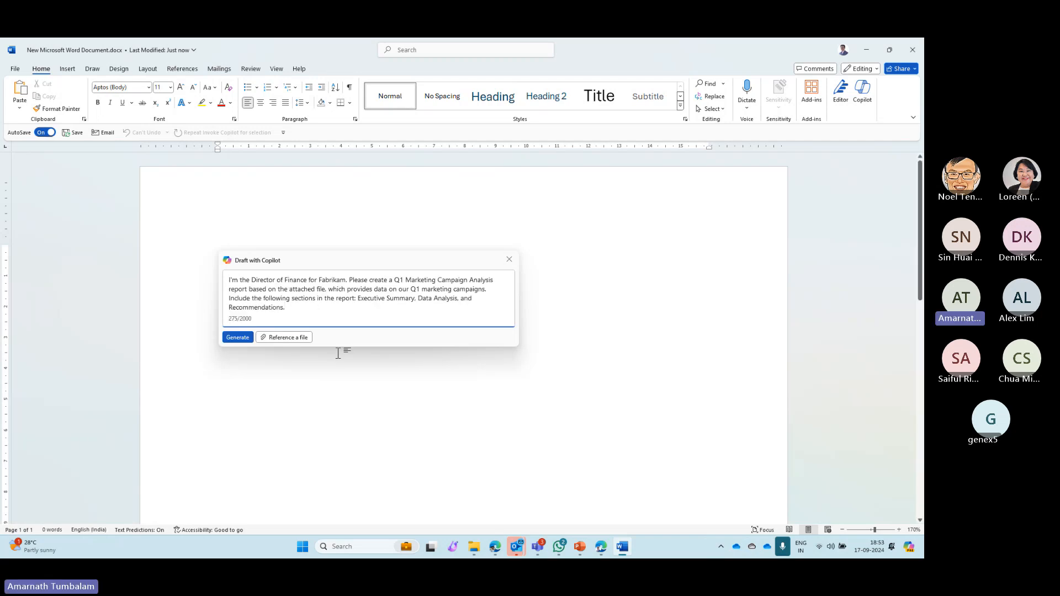
pyautogui.click(285, 337)
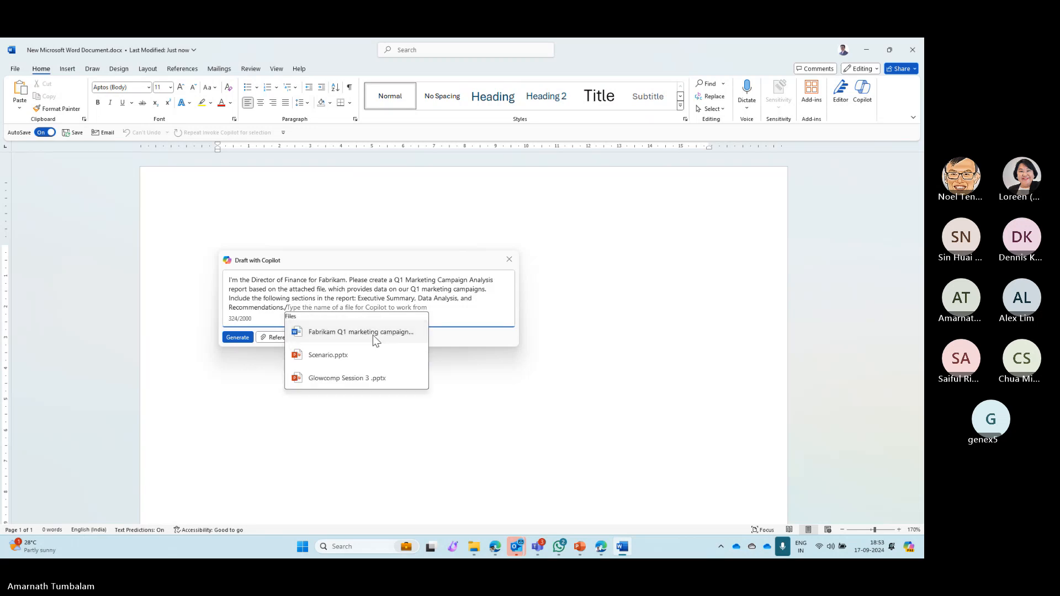
pyautogui.click(372, 334)
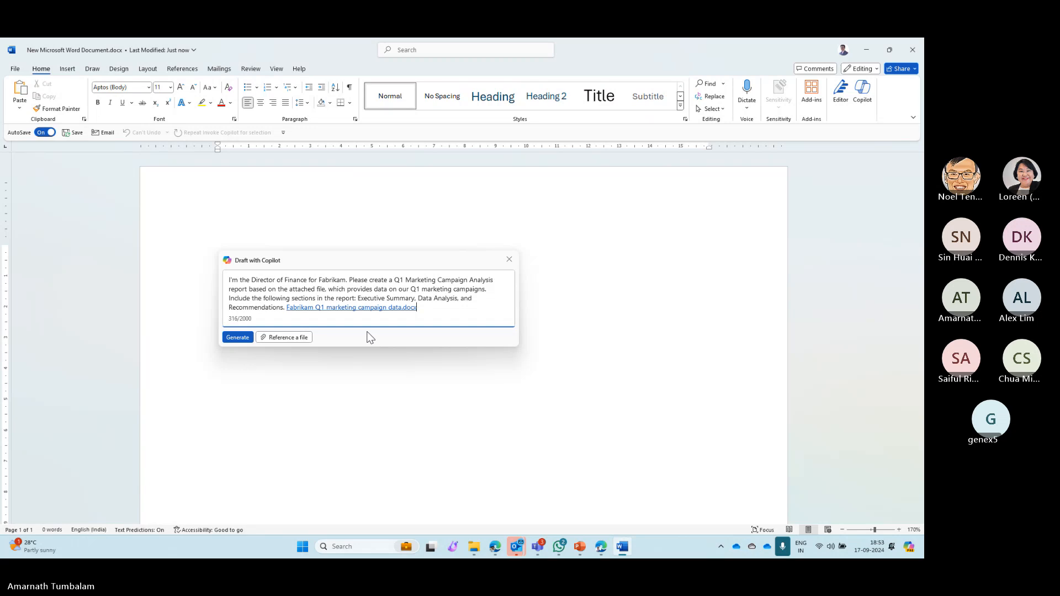
pyautogui.click(249, 337)
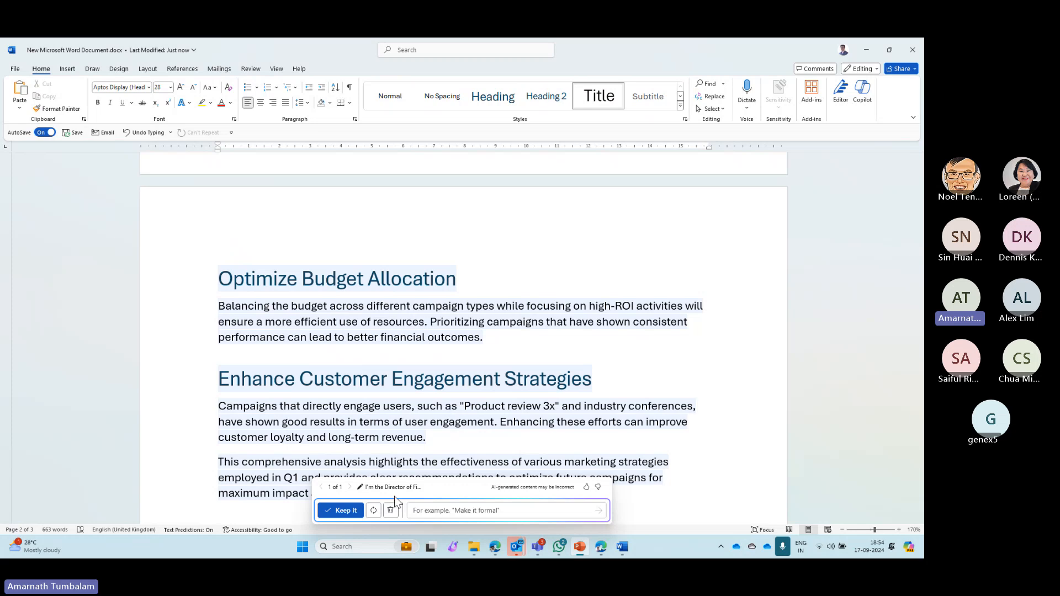
# - Have Copilot convert the Executive Summary section into a (table or bulleted list) format and compare both drafts, ending on the second
pyautogui.click(492, 507)
pyautogui.hotkey('ctrl', 'v')
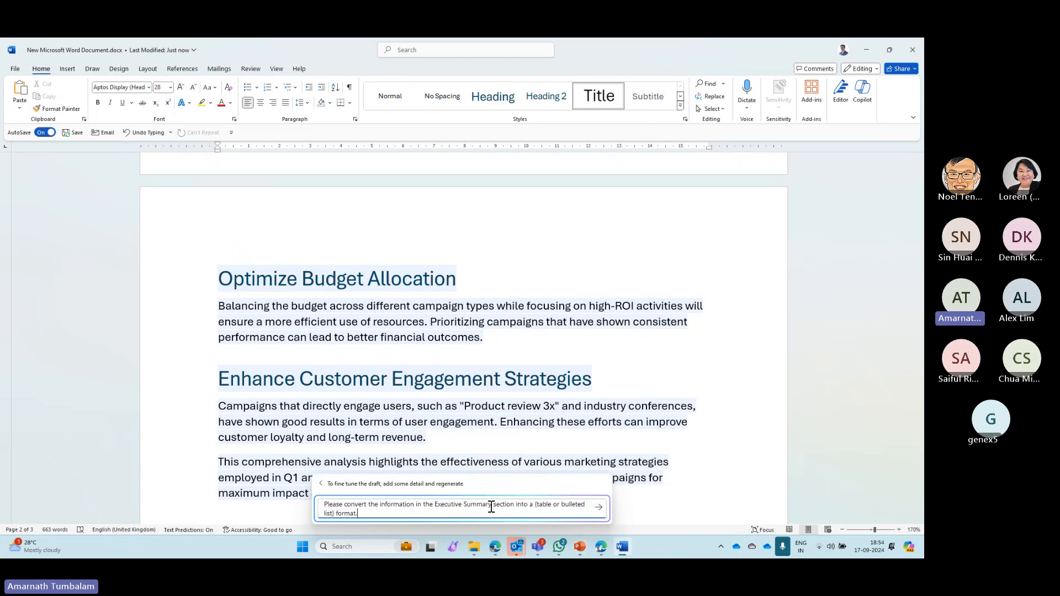
pyautogui.click(599, 507)
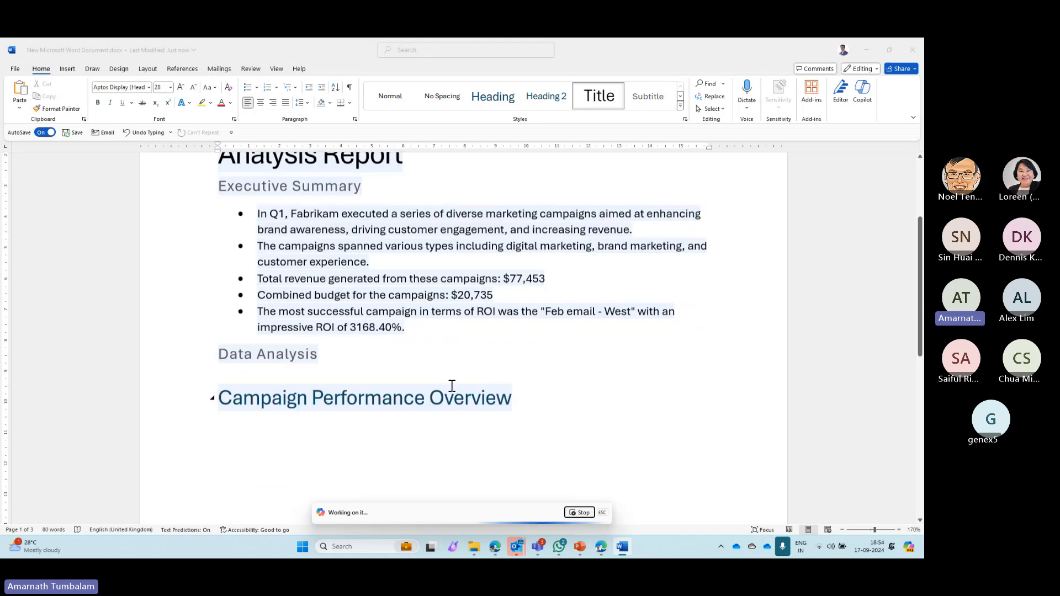
pyautogui.scroll(3, 559, 404)
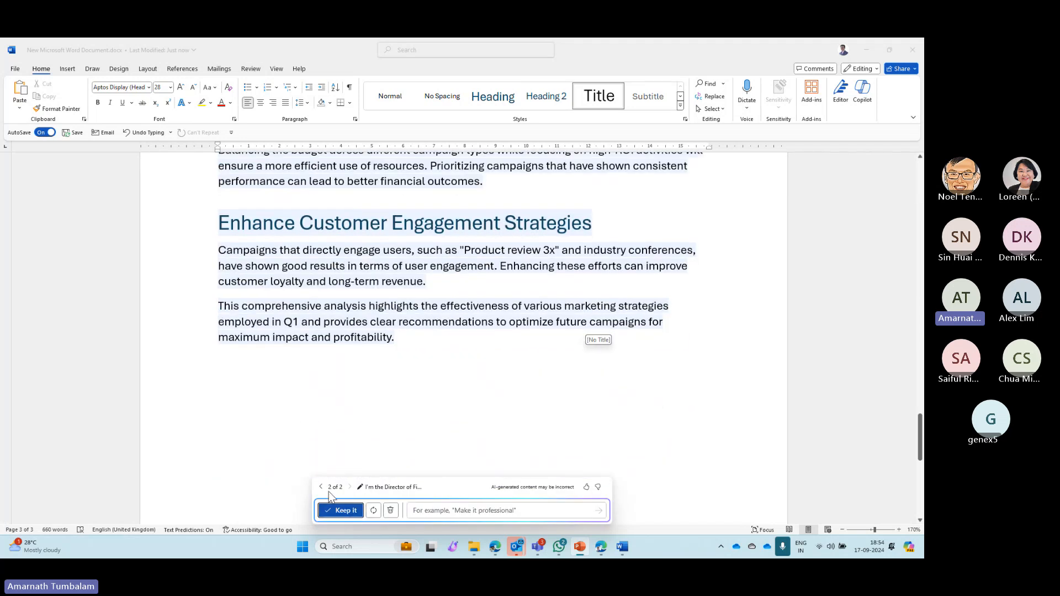
pyautogui.click(320, 487)
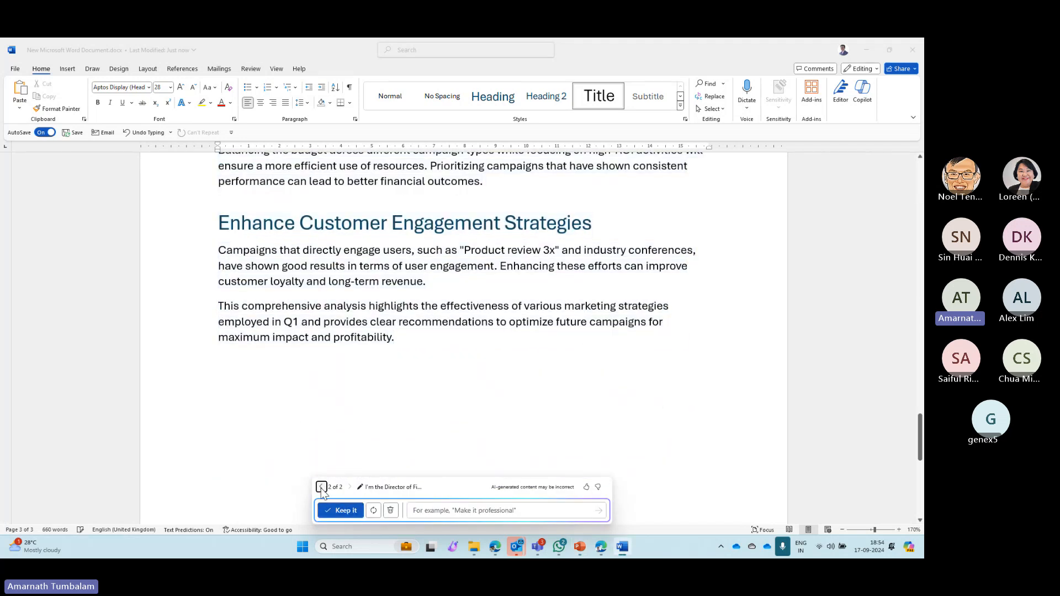
pyautogui.click(349, 487)
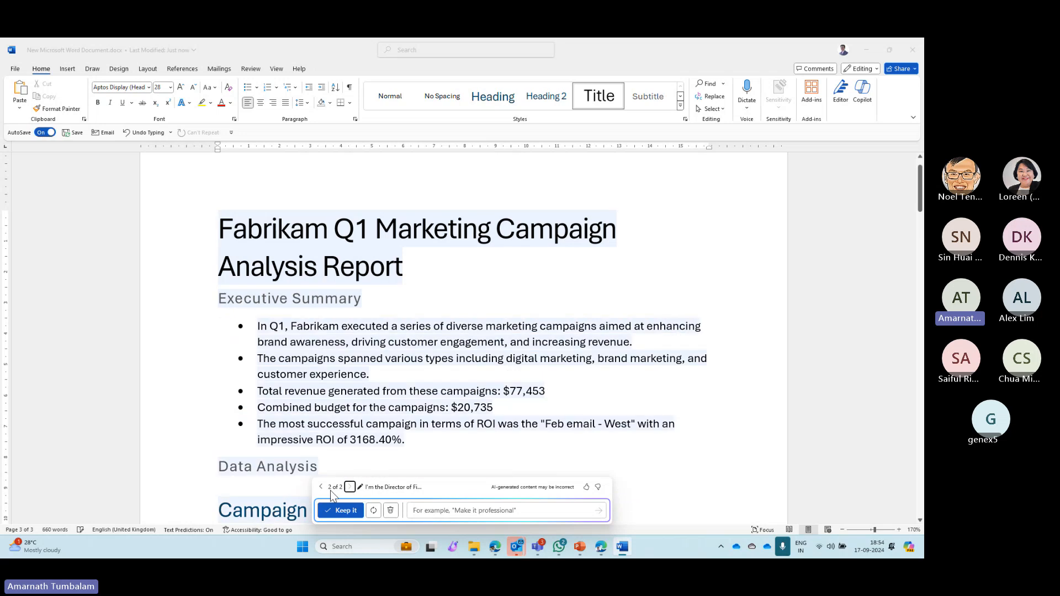
pyautogui.click(321, 487)
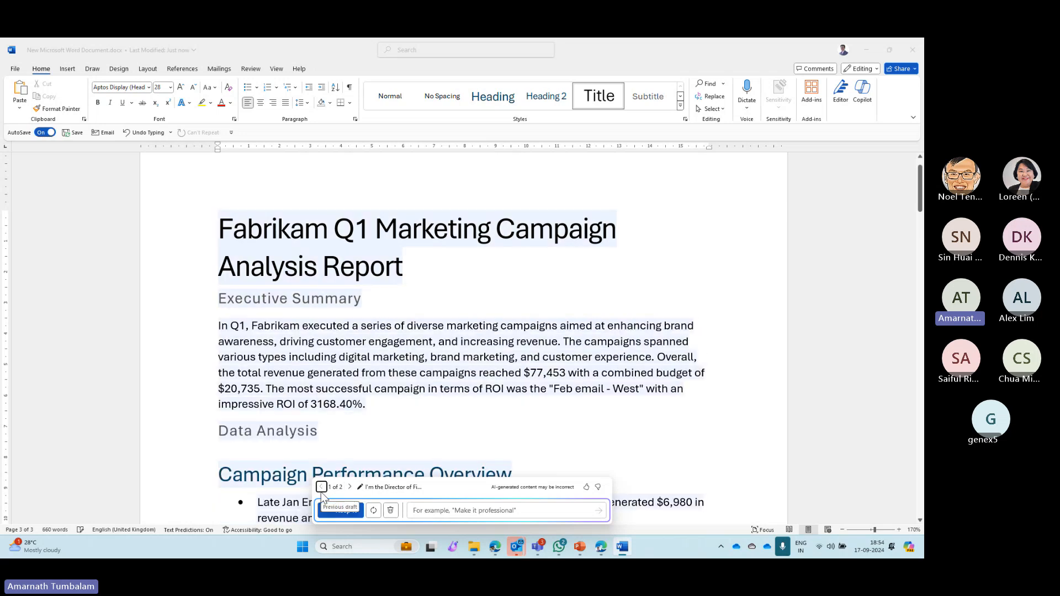
pyautogui.click(349, 487)
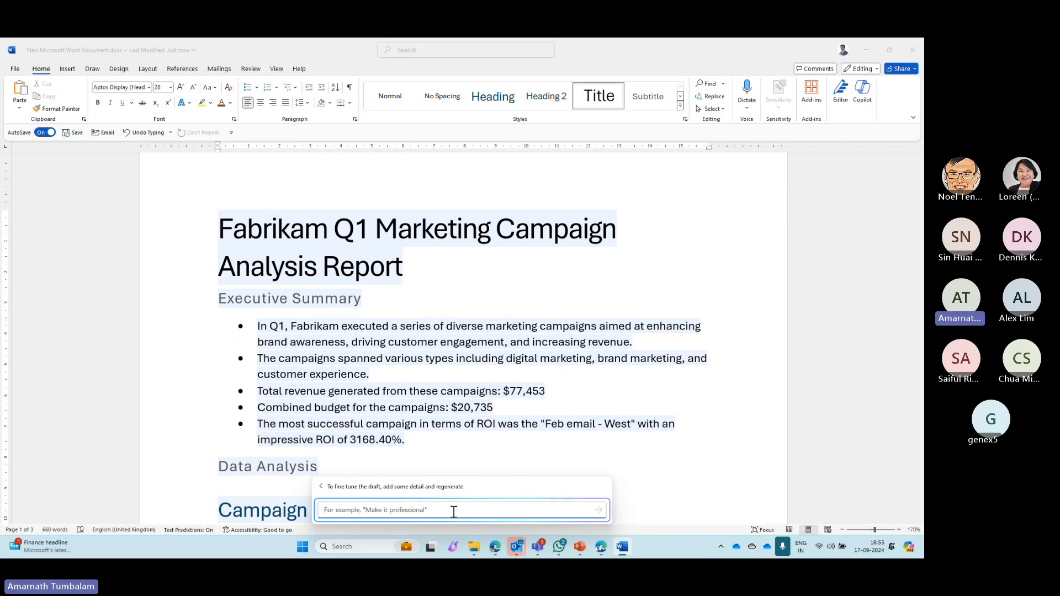
# - Refine the draft by asking Copilot to convert the Data Analysis section into a table format, and look through the regenerated report
pyautogui.write('Please convert the information in the Data Analysis section into a table format.')
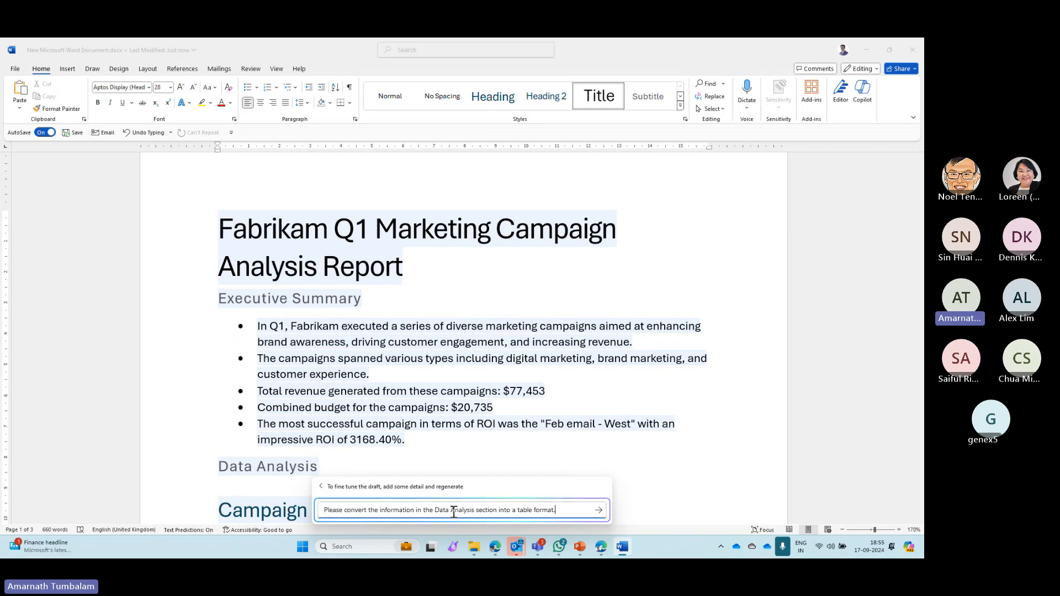
pyautogui.click(601, 513)
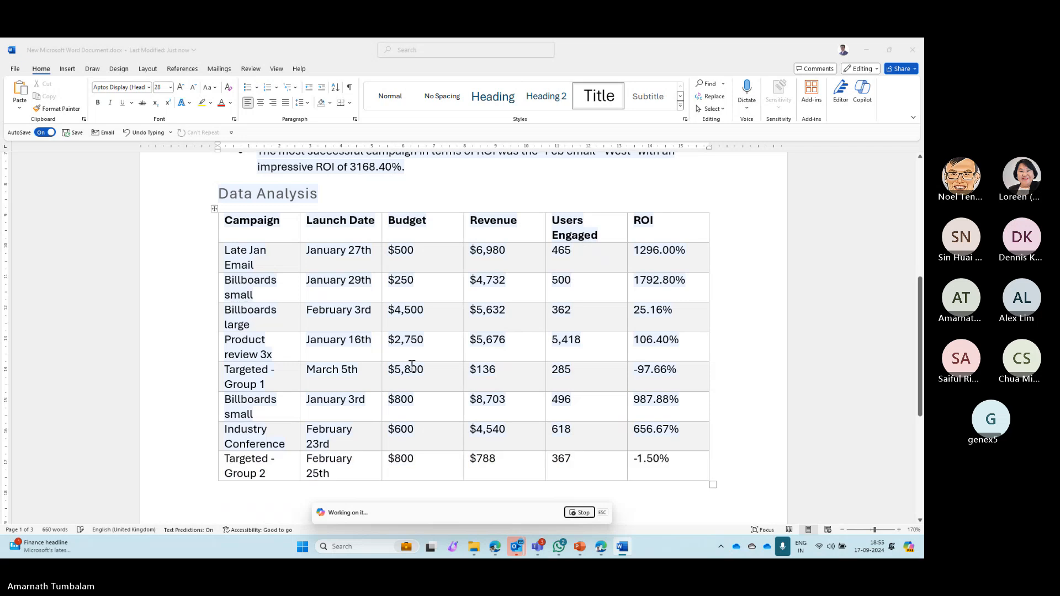
pyautogui.scroll(6, 412, 367)
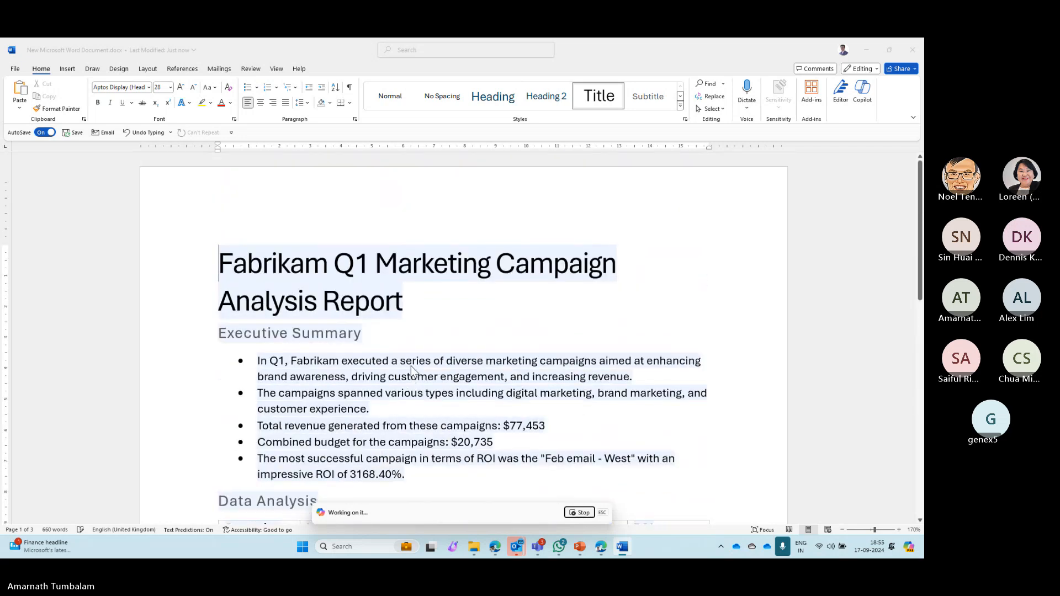
pyautogui.scroll(-10, 411, 369)
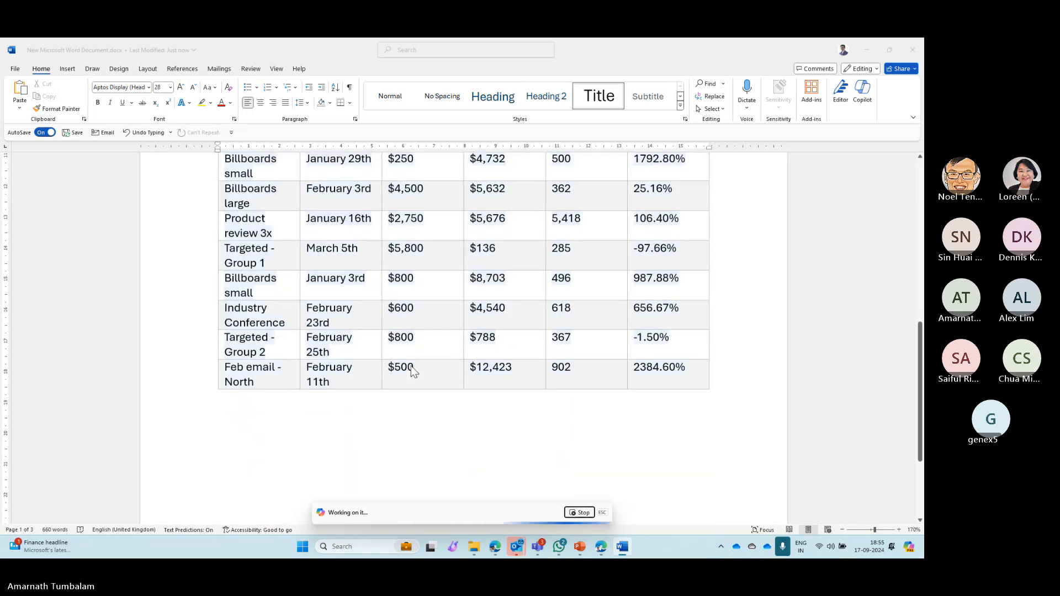
# - Examine the Data Analysis tables in the regenerated report and compare all three Copilot drafts, ending on the third
pyautogui.scroll(-3, 411, 366)
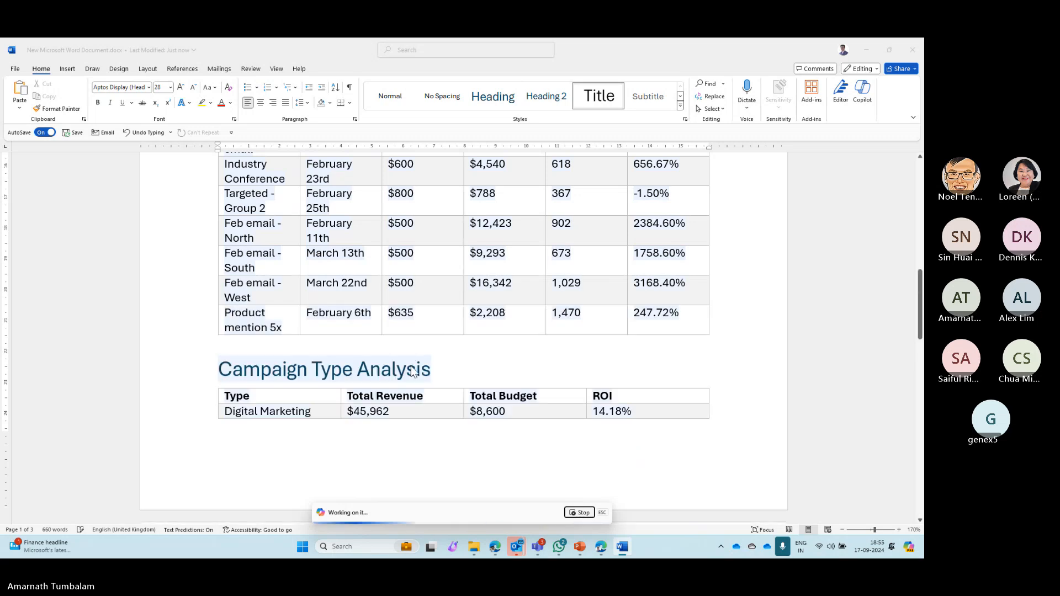
pyautogui.scroll(-2, 412, 367)
pyautogui.scroll(6, 369, 358)
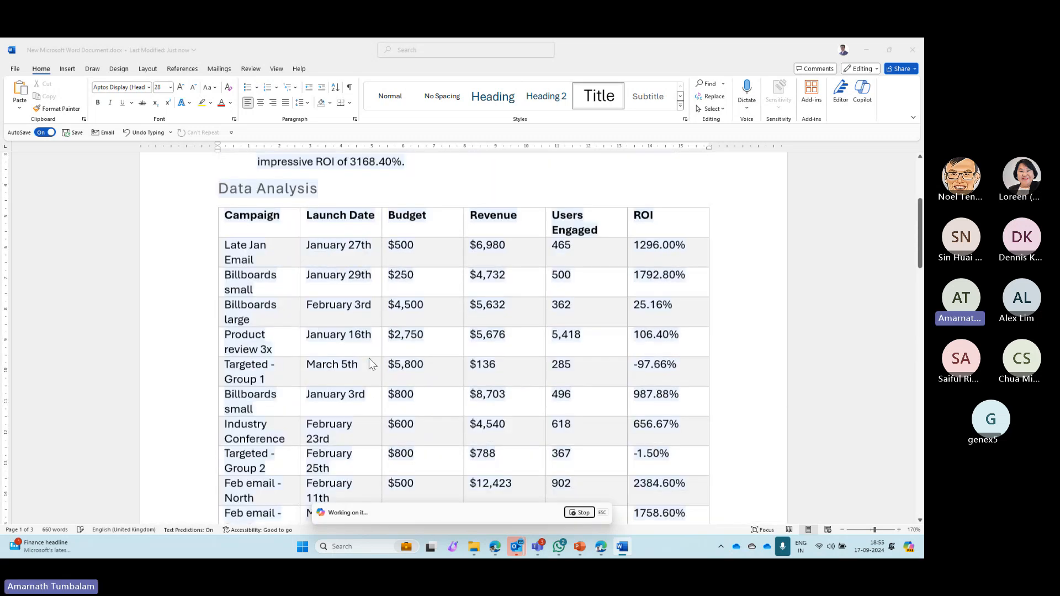
pyautogui.scroll(2, 368, 357)
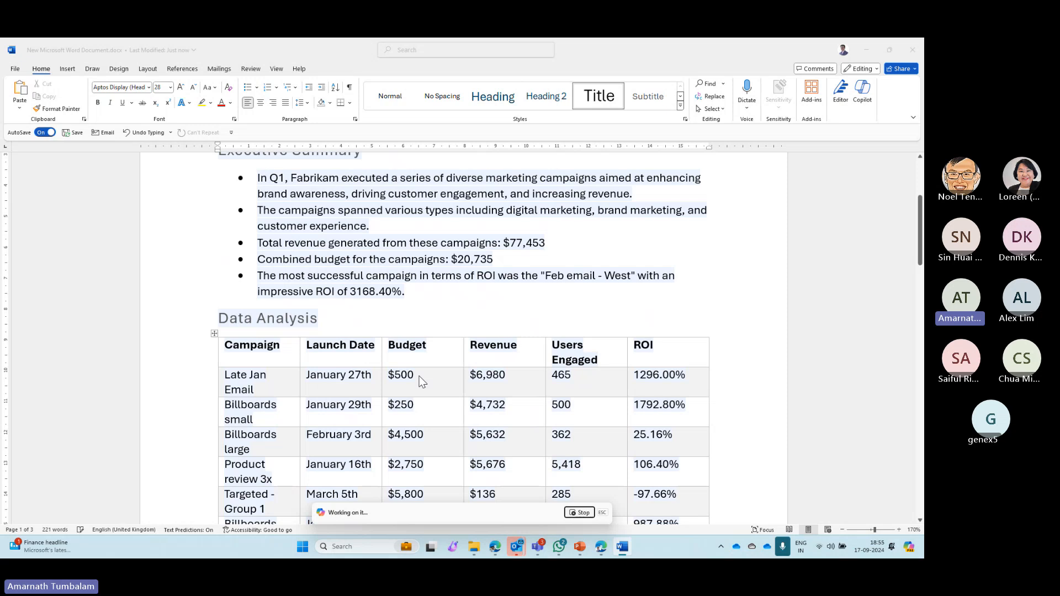
pyautogui.scroll(-12, 419, 377)
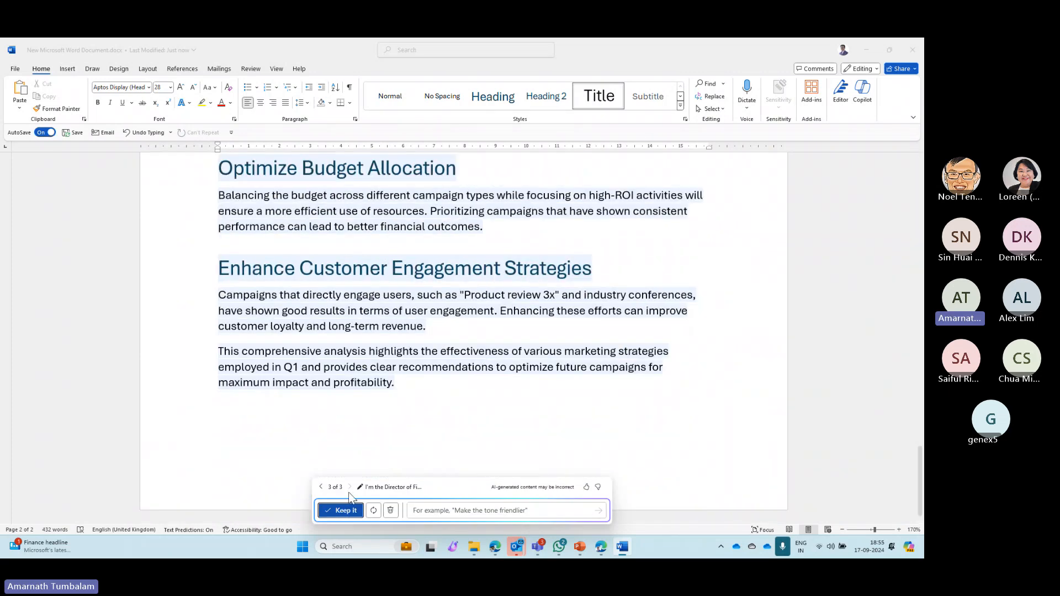
pyautogui.click(320, 487)
pyautogui.click(321, 487)
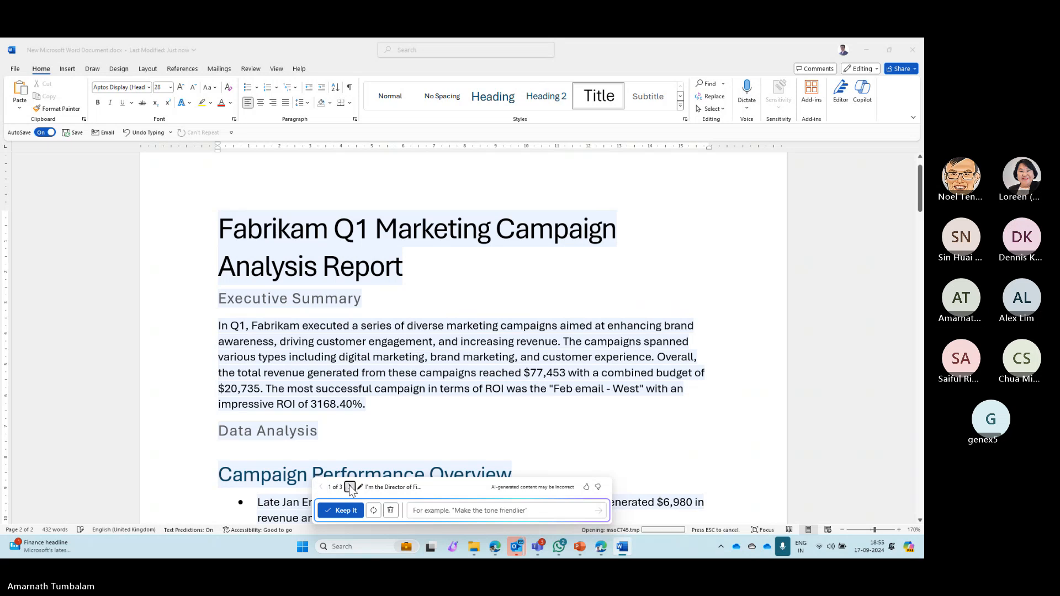
pyautogui.click(350, 488)
pyautogui.click(350, 487)
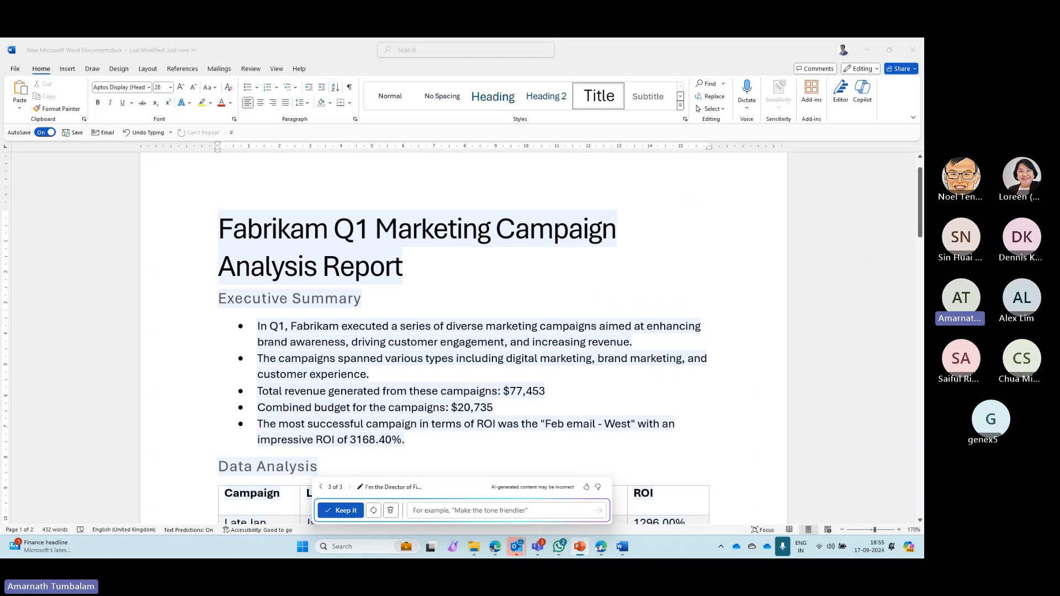
# - Ask Copilot to remove the {heading} column from the Data Analysis table, and compare the new draft with the previous one, ending on the fourth
pyautogui.click(436, 510)
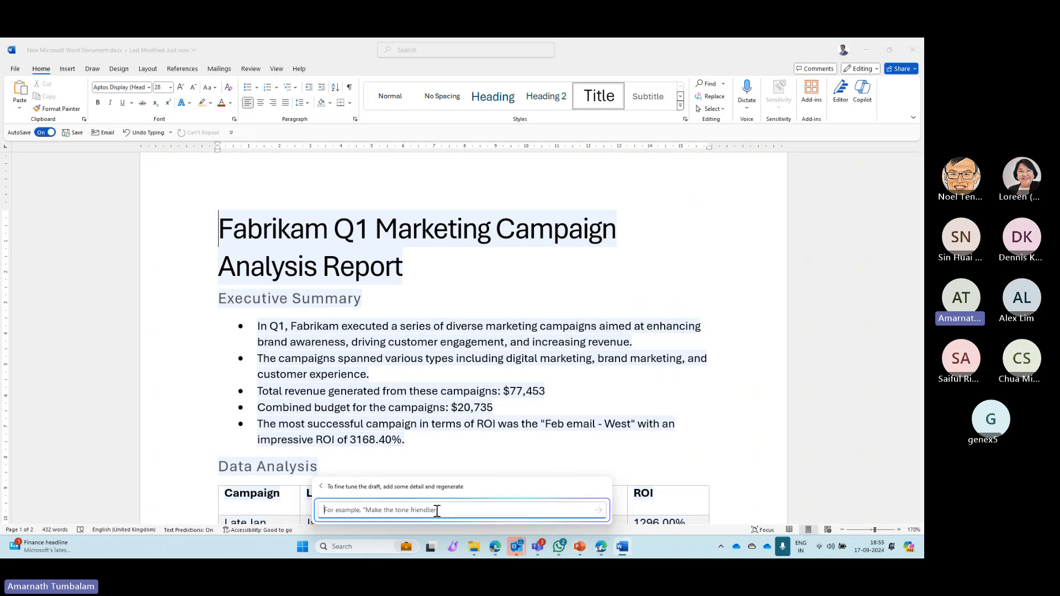
pyautogui.write('In the table of data in the Data Analysis section, please remove the (heading) column.')
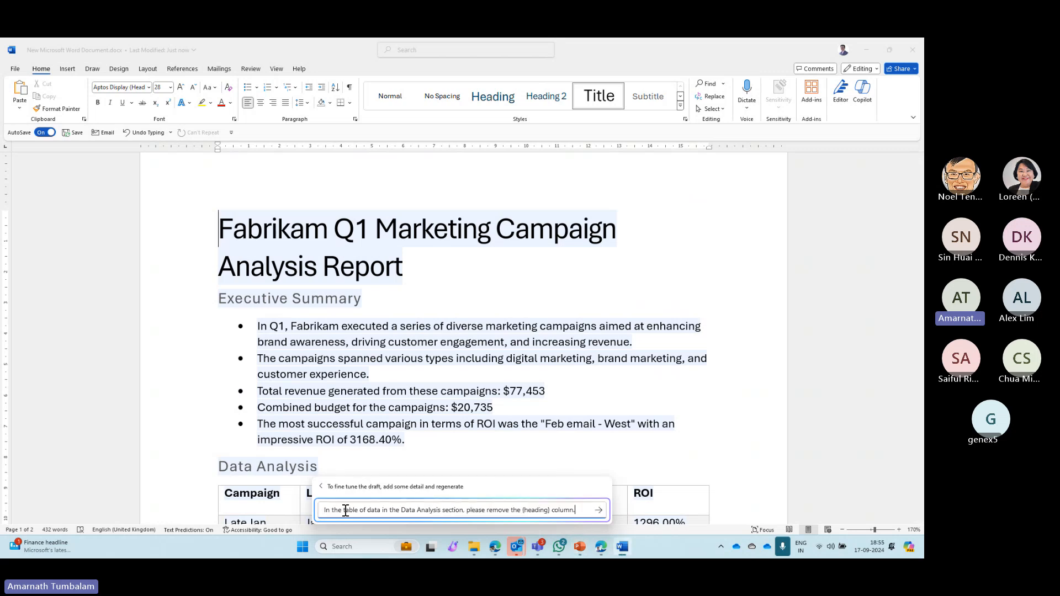
pyautogui.scroll(-4, 402, 434)
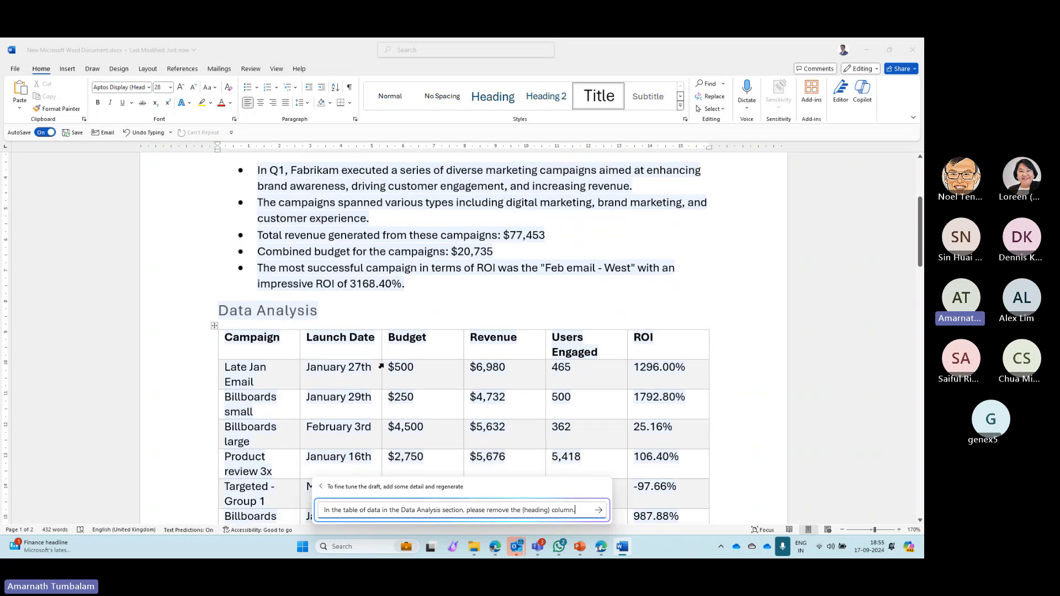
pyautogui.scroll(-1, 448, 422)
pyautogui.scroll(-1, 448, 422)
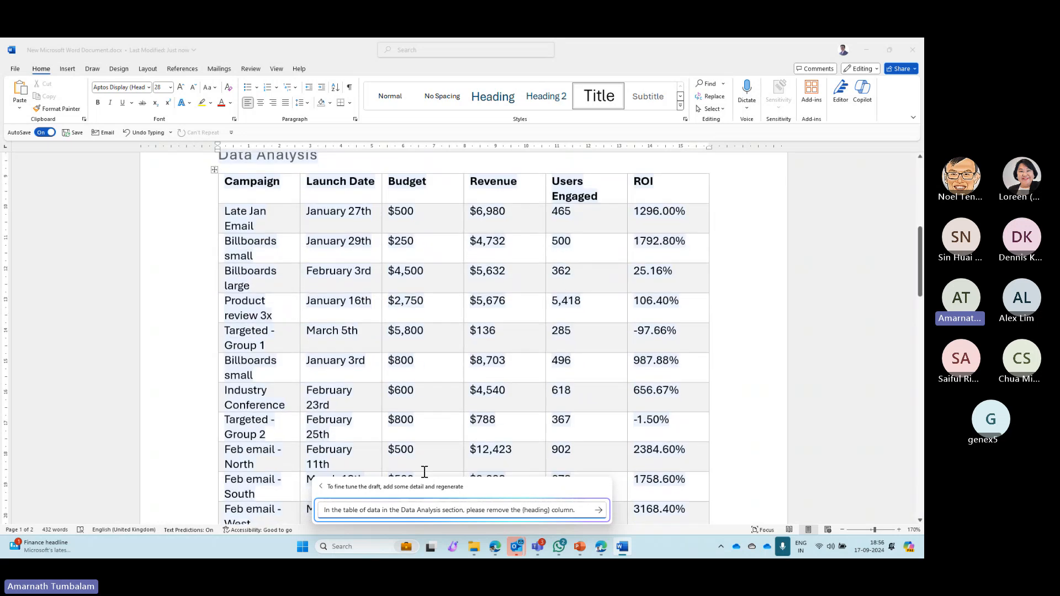
pyautogui.click(599, 511)
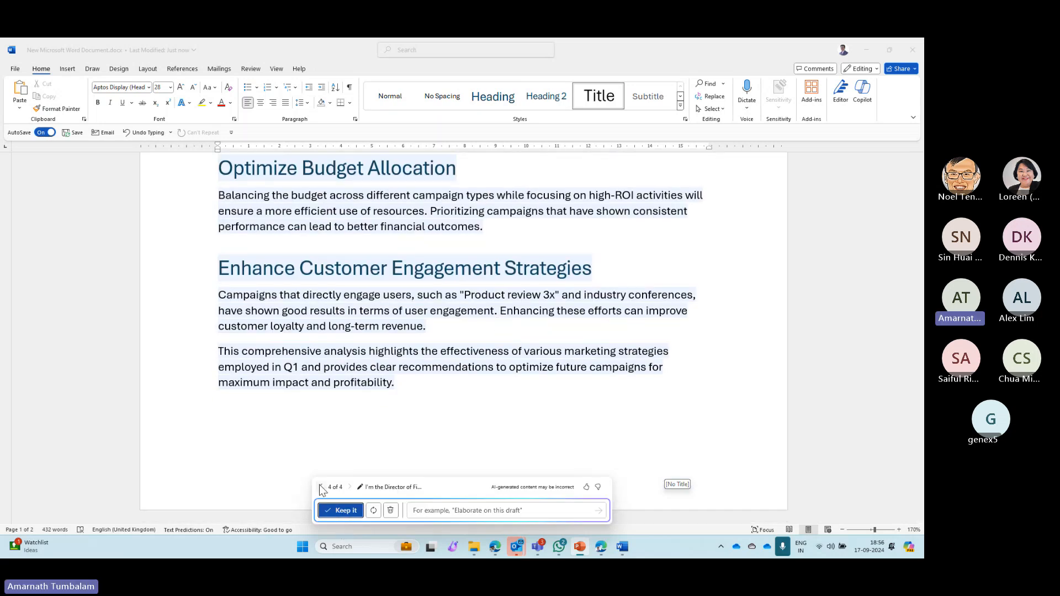
pyautogui.click(321, 487)
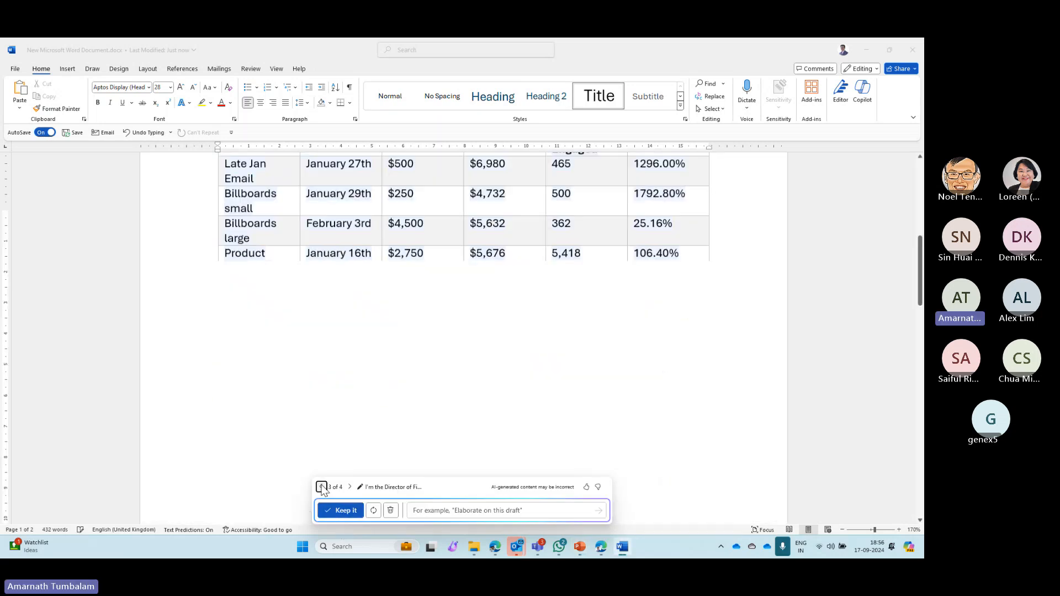
pyautogui.scroll(-15, 322, 356)
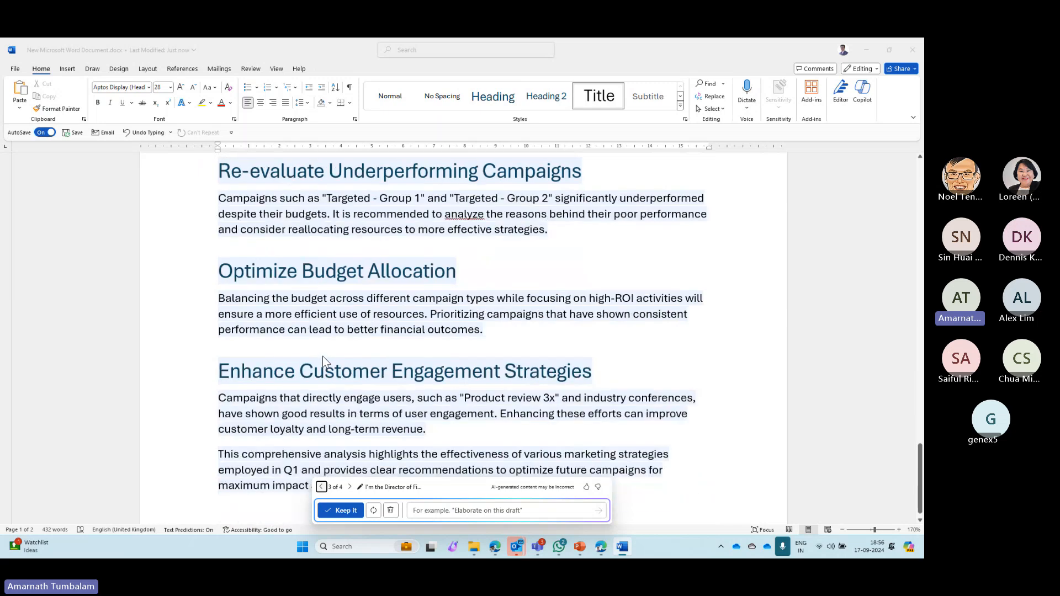
pyautogui.click(350, 487)
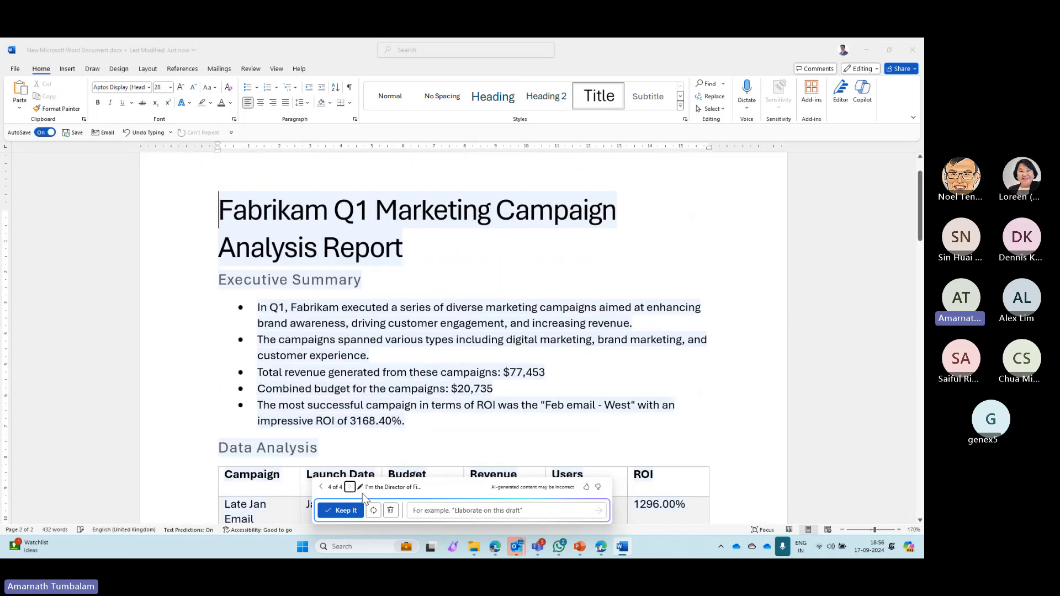
# - Have Copilot display the Recommendations items in order of importance, starting with the most important, and read through the regenerated section
pyautogui.click(455, 510)
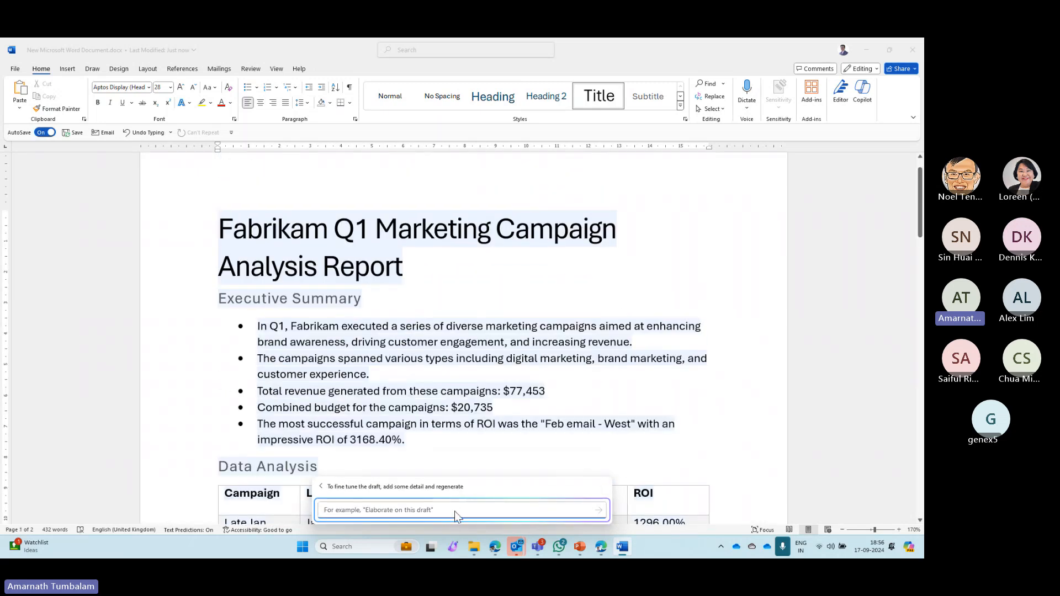
pyautogui.write('In the Recommendations section, display the items in order of importance, starting with the most important item.')
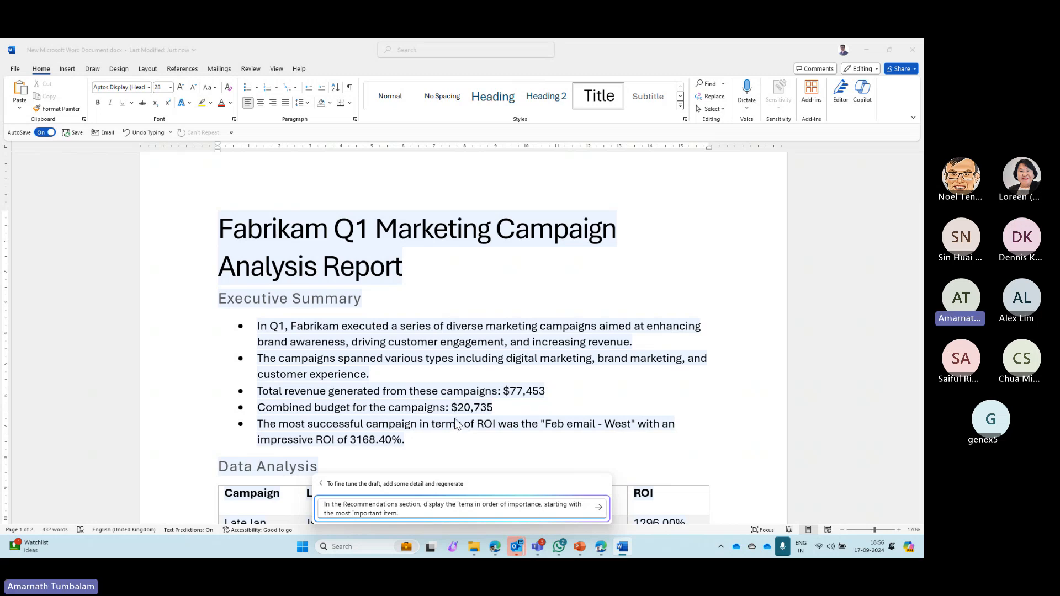
pyautogui.scroll(-2, 454, 424)
pyautogui.scroll(-3, 455, 423)
pyautogui.press('Return')
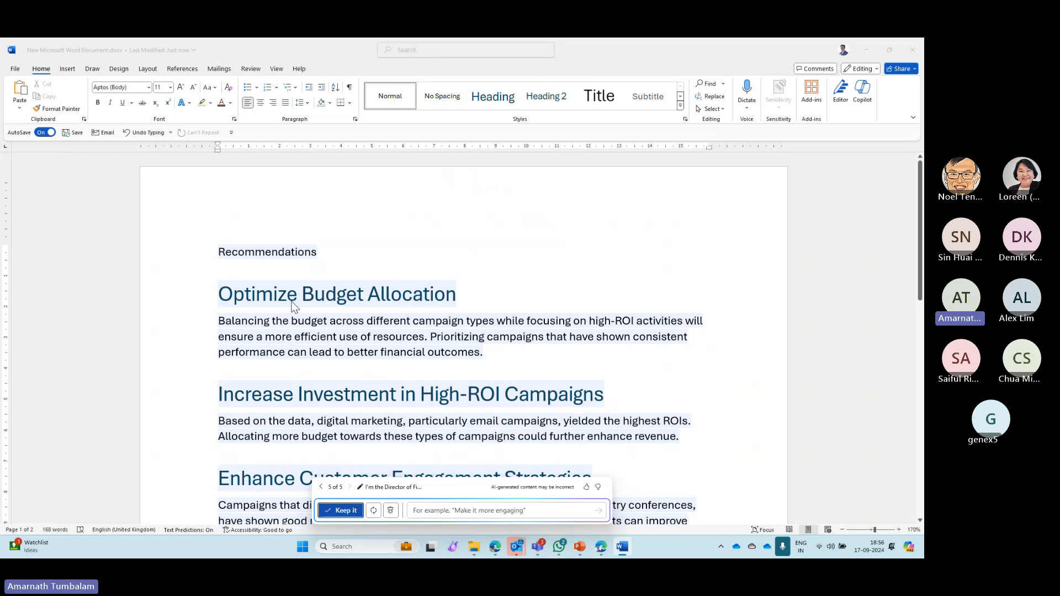
pyautogui.scroll(-4, 538, 341)
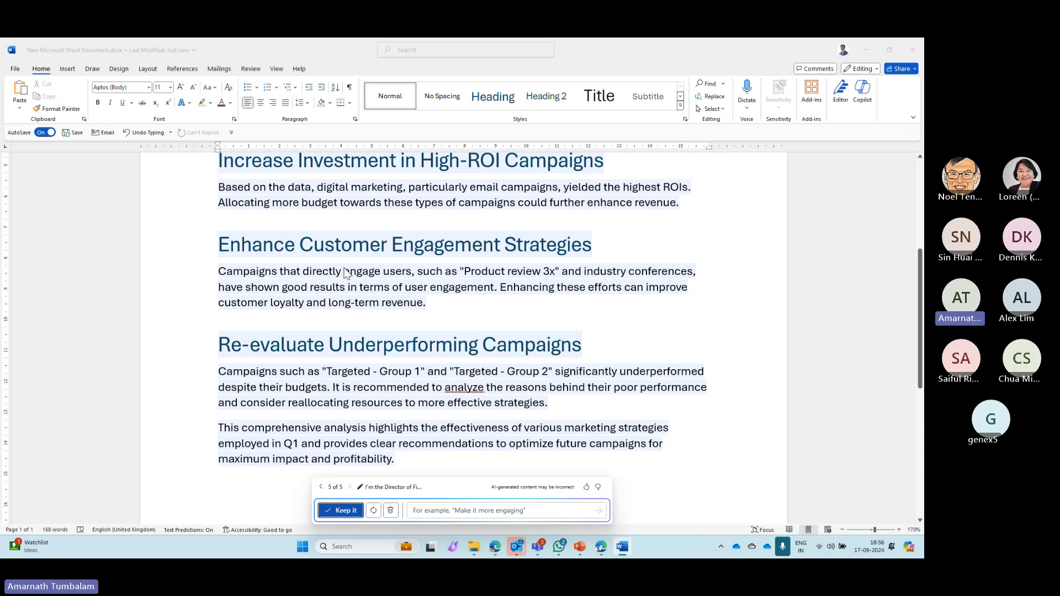
pyautogui.scroll(-3, 240, 355)
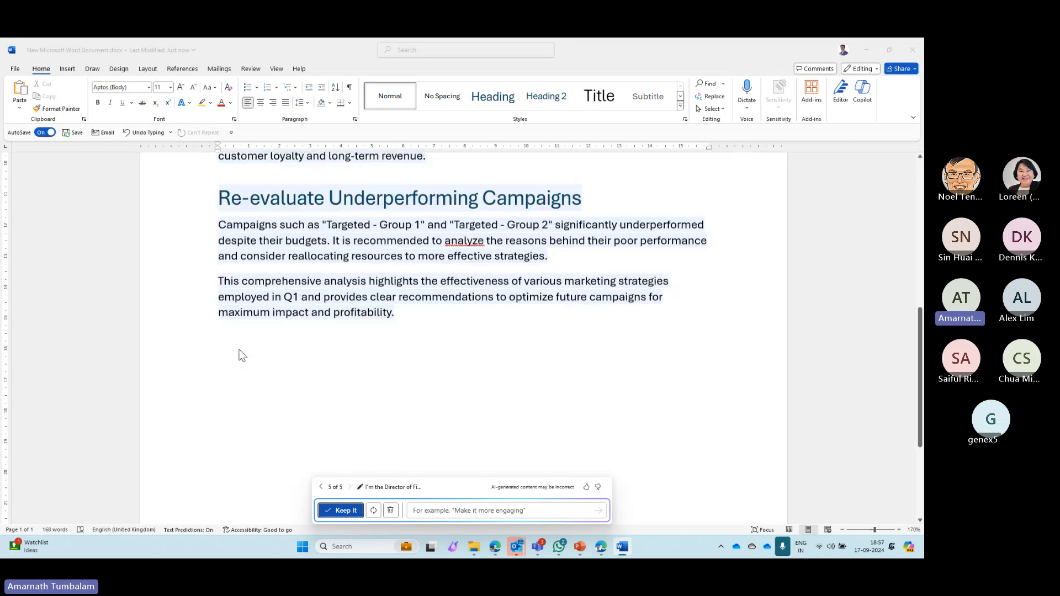
# - Step back through the Copilot drafts to the first version, review its Executive Summary, and return to the fifth draft
pyautogui.click(321, 487)
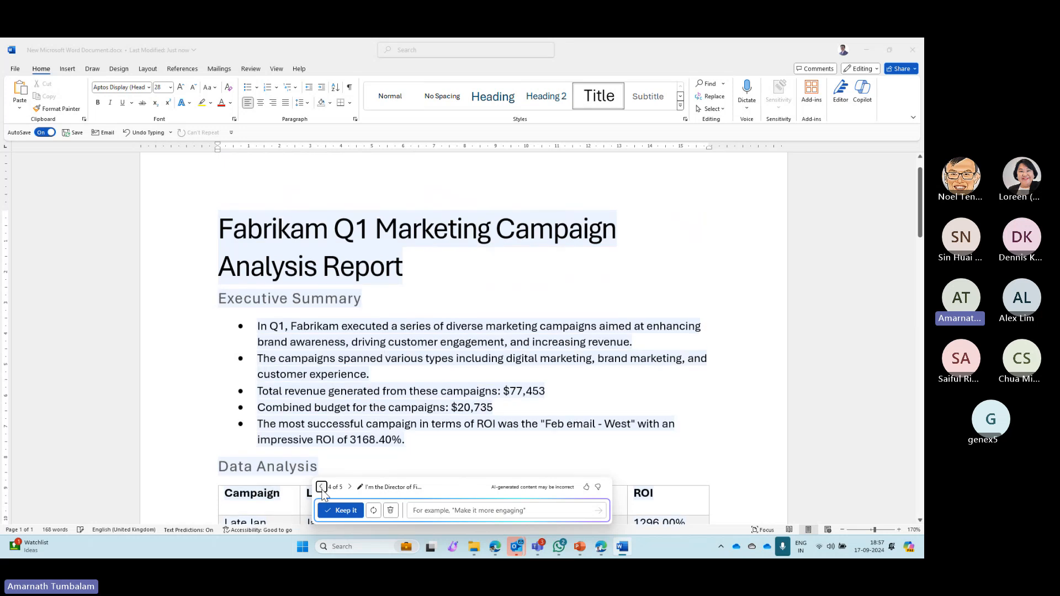
pyautogui.click(321, 487)
pyautogui.click(321, 487)
pyautogui.click(321, 486)
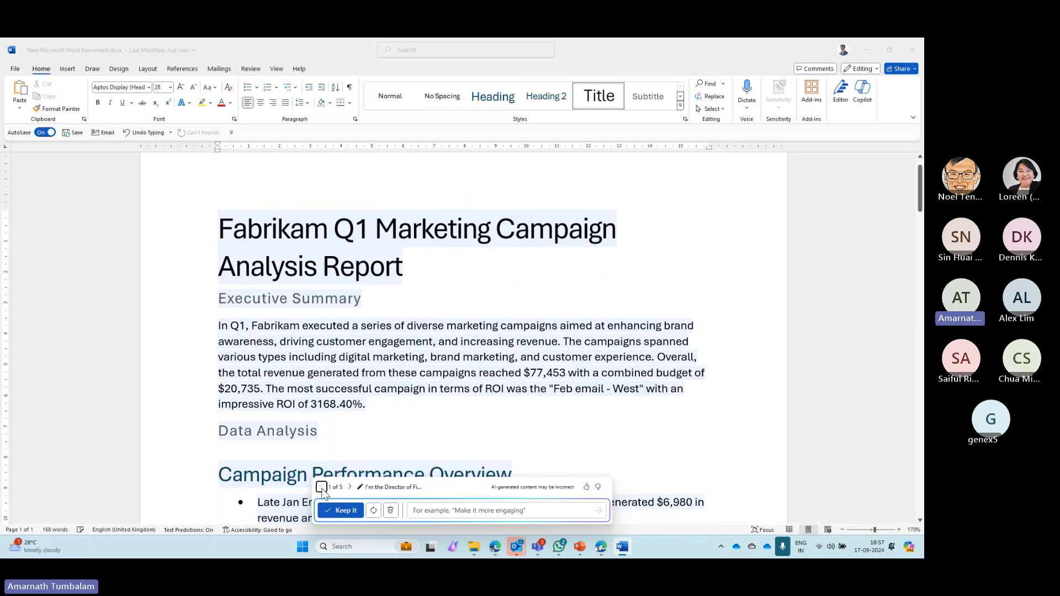
pyautogui.click(376, 373)
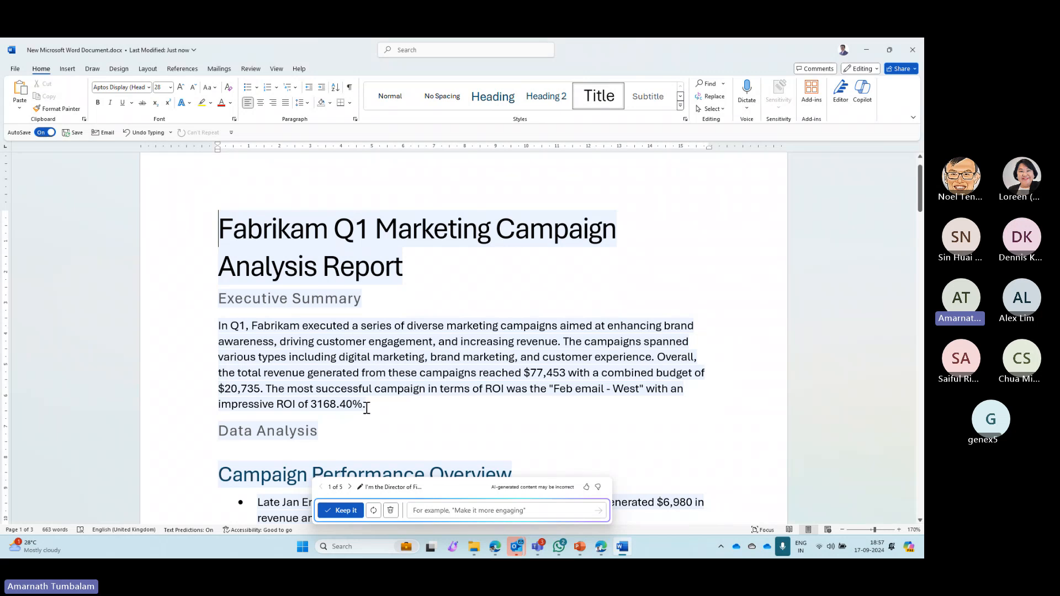
pyautogui.click(366, 408)
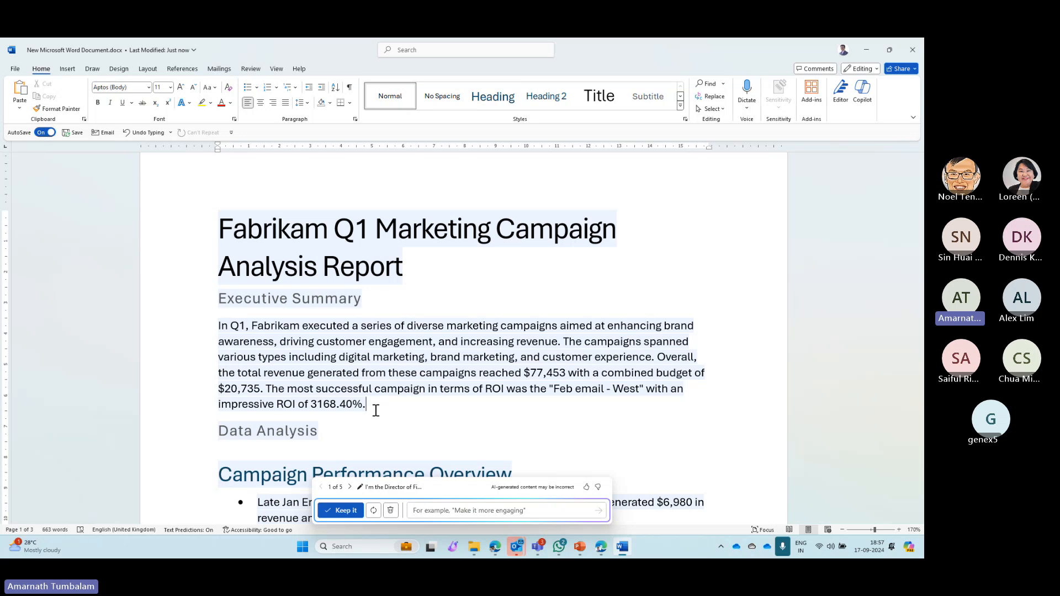
pyautogui.click(349, 488)
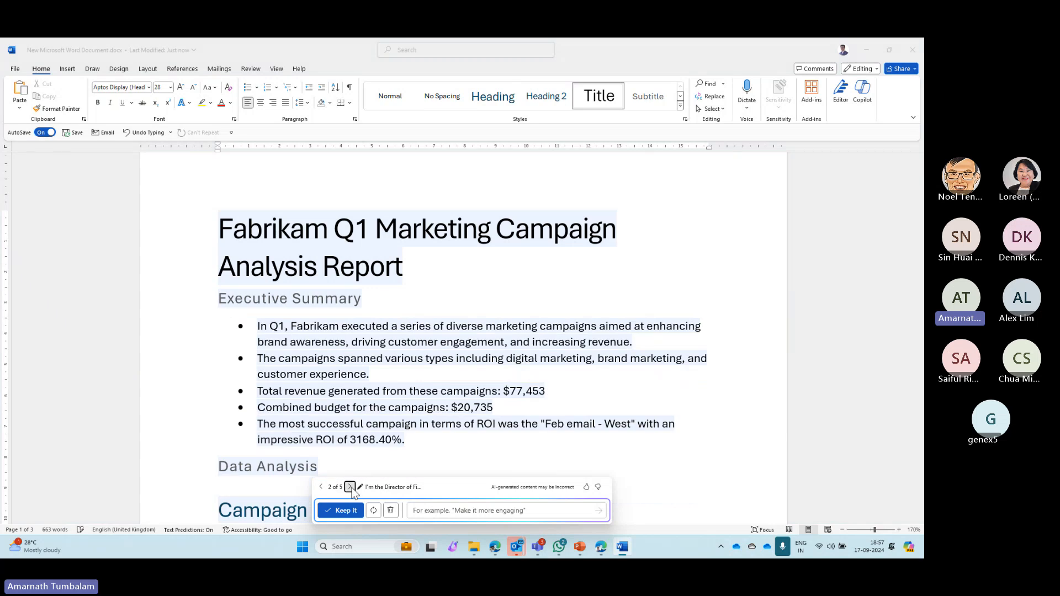
pyautogui.click(350, 487)
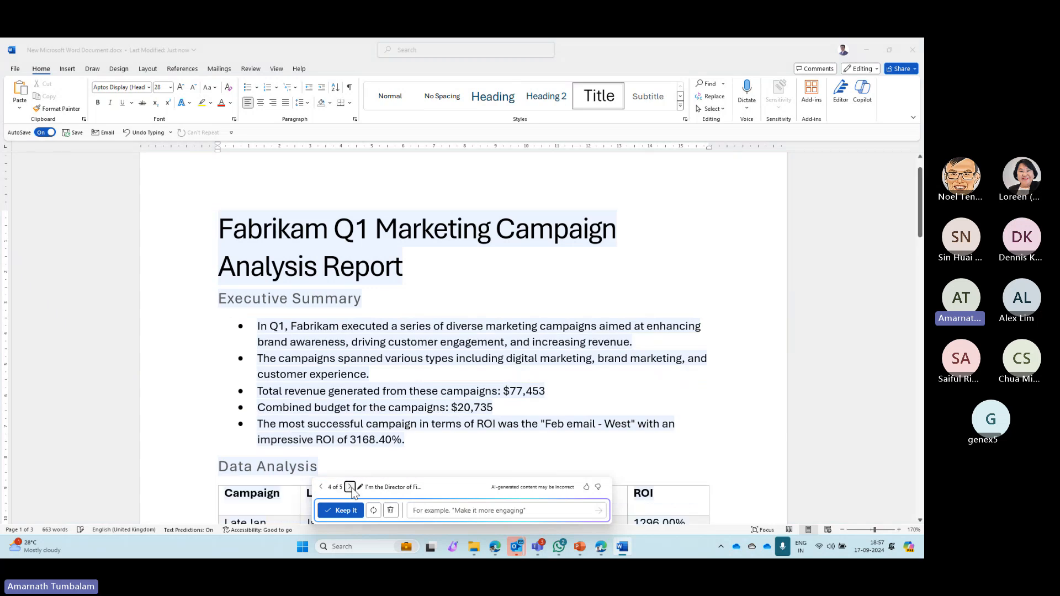
pyautogui.click(350, 487)
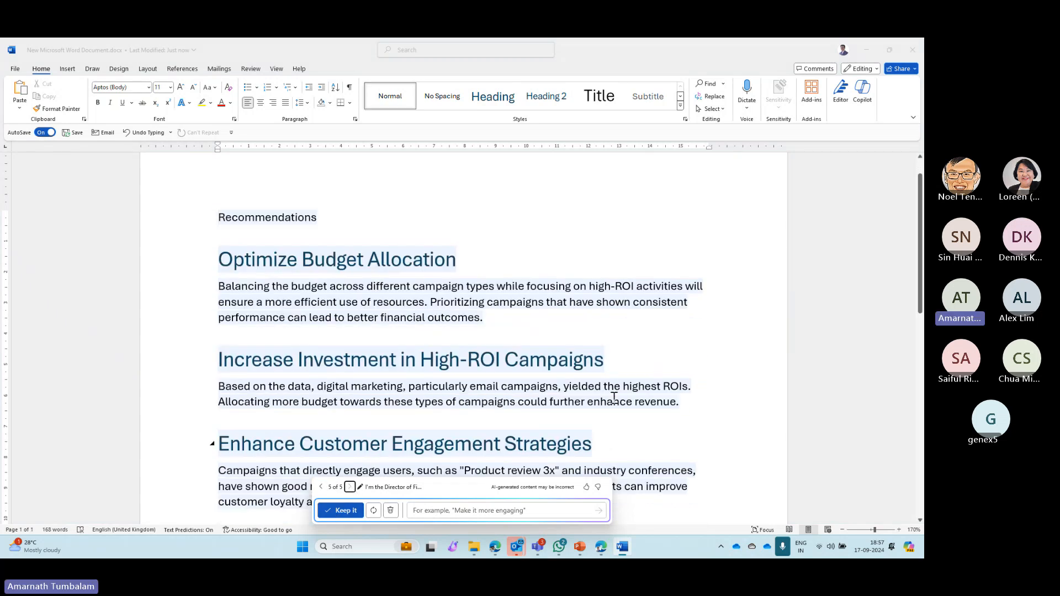
pyautogui.click(701, 338)
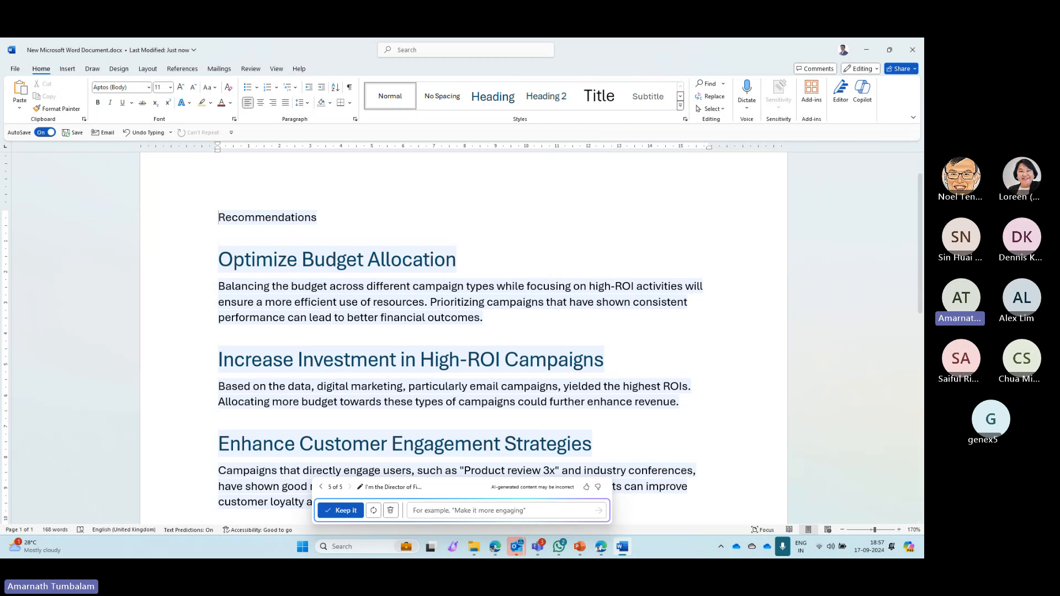
# - Switch to the Scenario.pptx presentation in PowerPoint, maximize its window, and show slide 14 about the Copilot Use Cases learning path
pyautogui.click(580, 546)
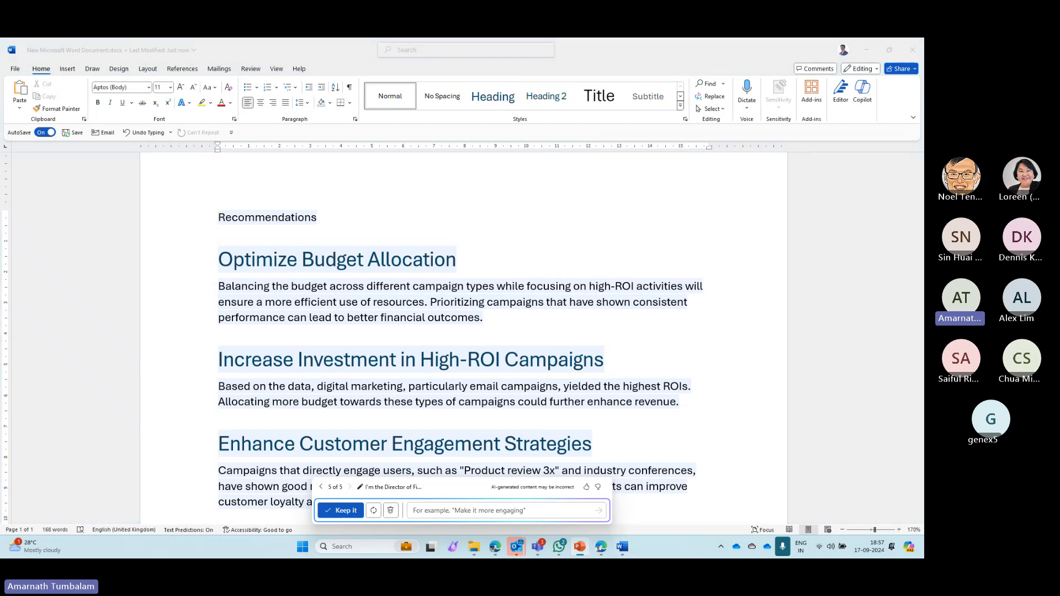
pyautogui.click(750, 297)
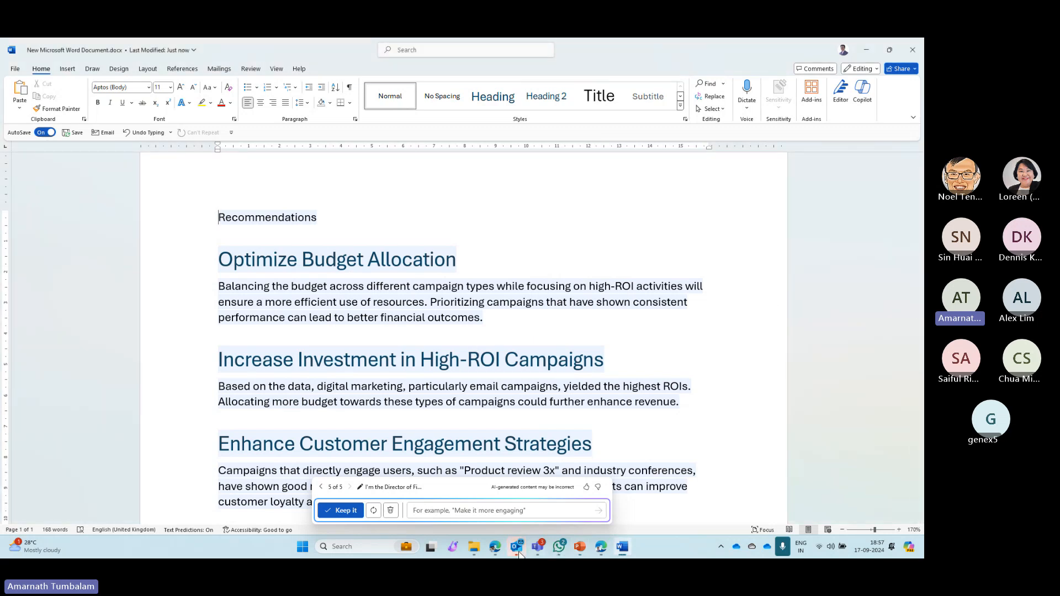
pyautogui.click(579, 547)
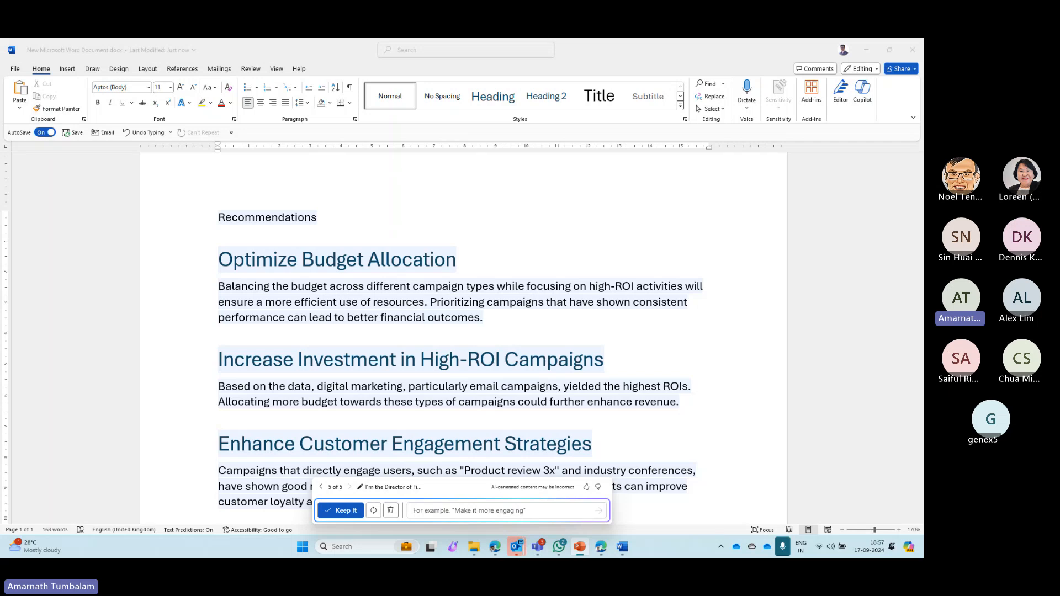
pyautogui.moveTo(922, 111); pyautogui.dragTo(556, 108)
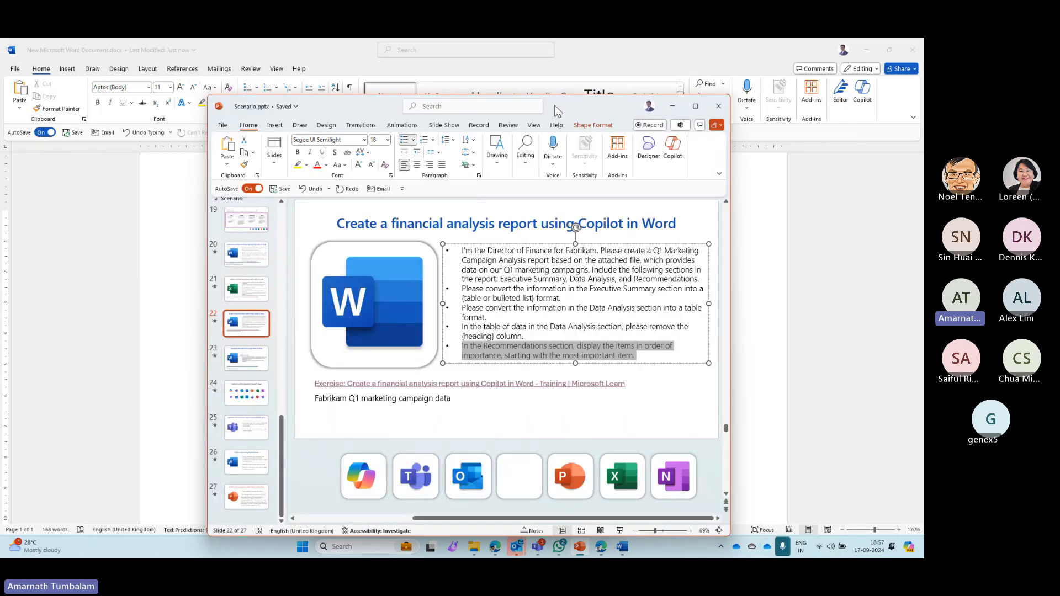
pyautogui.doubleClick(556, 108)
pyautogui.scroll(10, 71, 329)
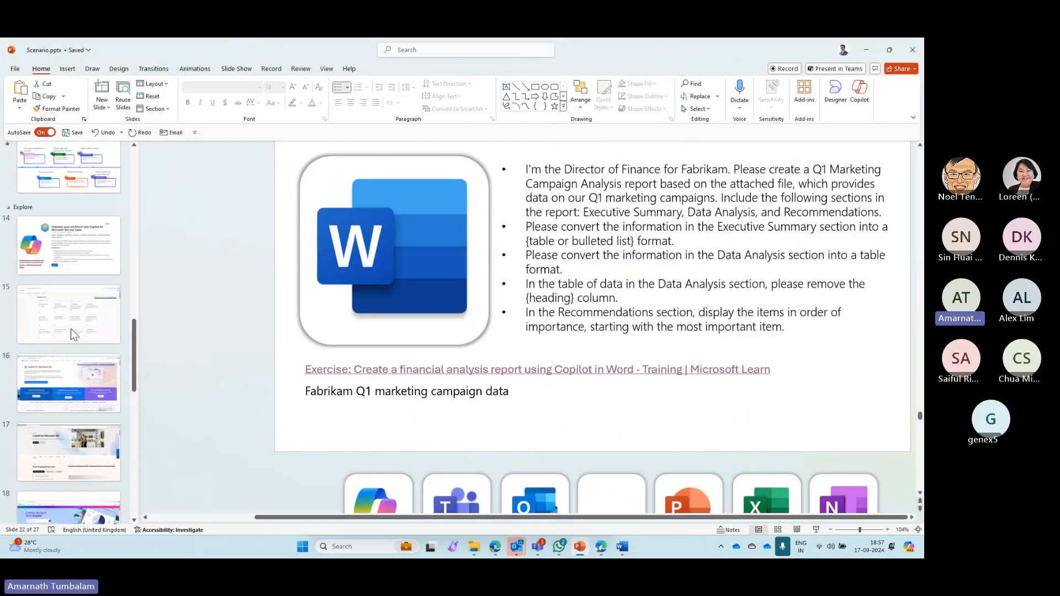
pyautogui.click(65, 421)
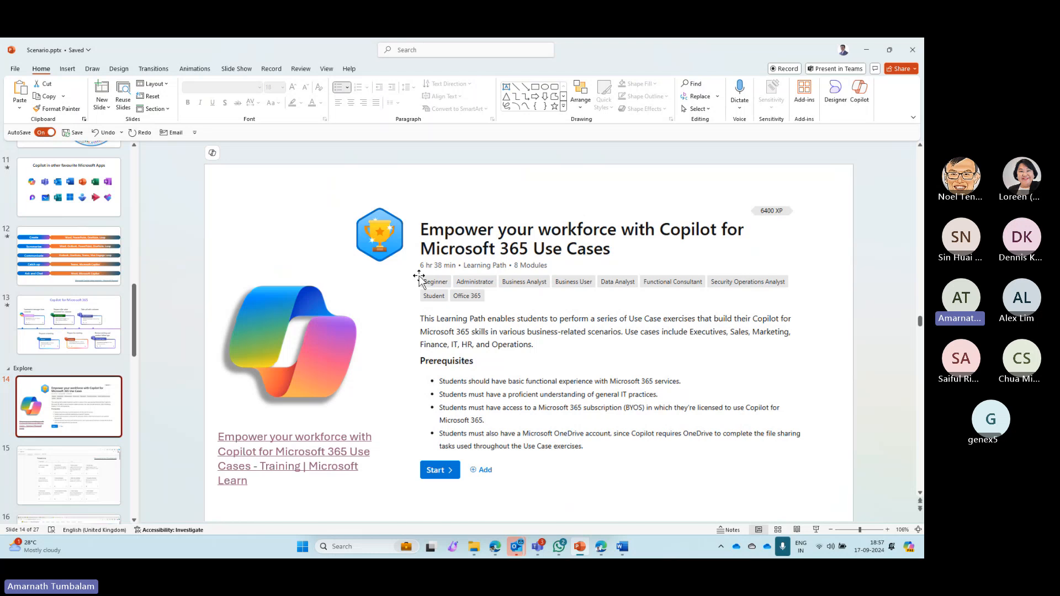